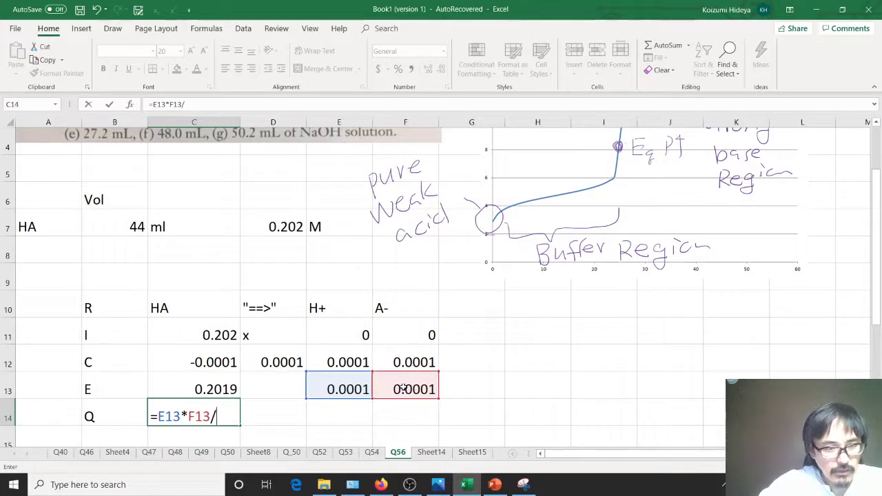
Step: Complete the Q formula in C14 as =E13*F13/C13 and label B15 as Ka
click(228, 389)
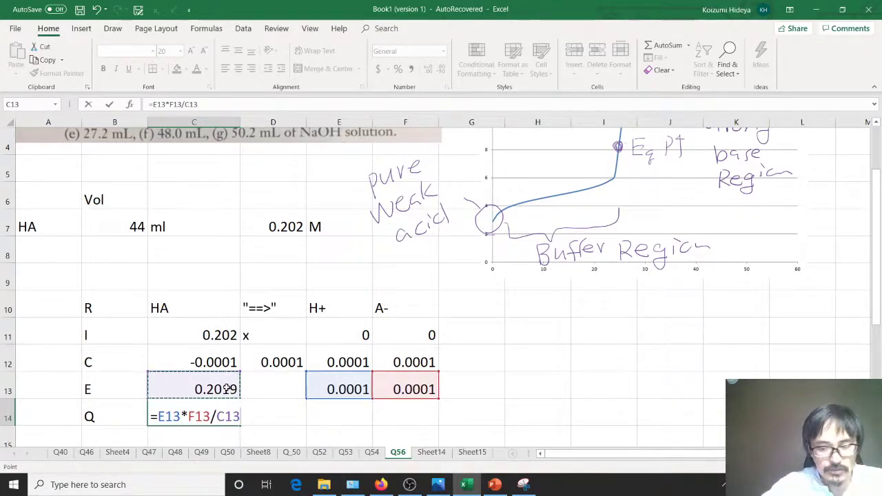
key(Return)
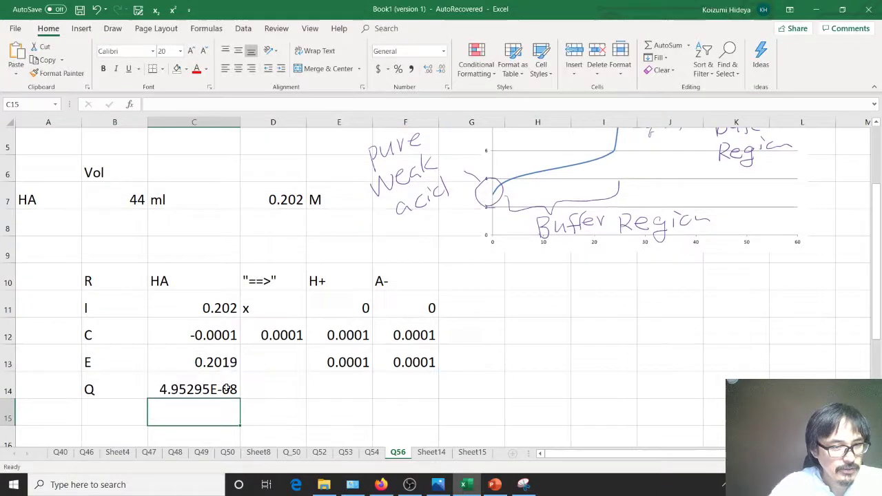
click(109, 406)
text(K)
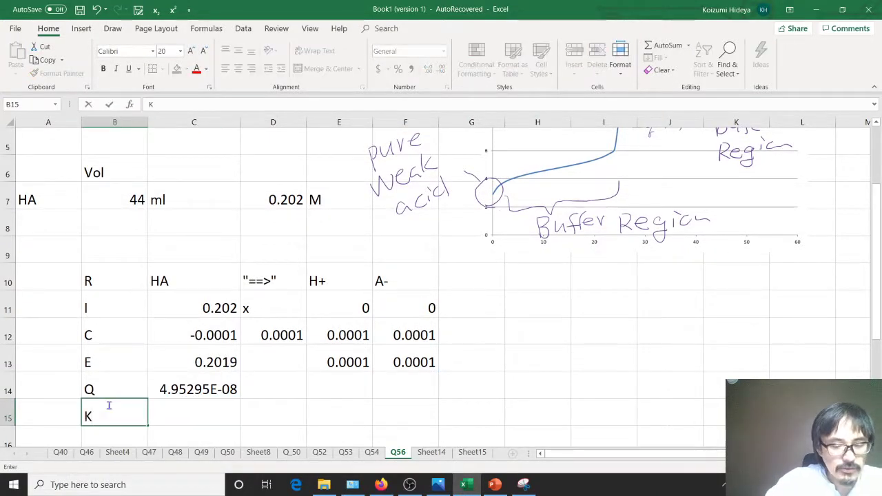
text(a)
key(Return)
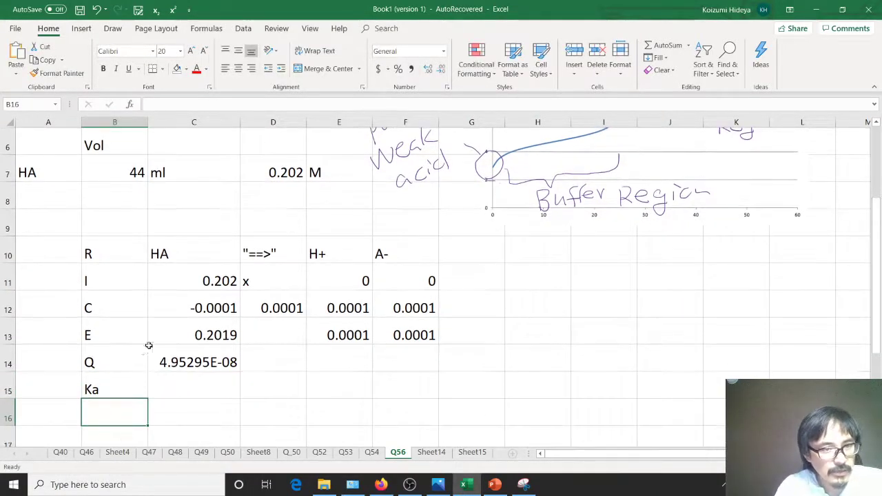
Step: Enter CH3COOH in A8, below the HA label
scroll(166, 331, up, 1)
scroll(146, 321, up, 2)
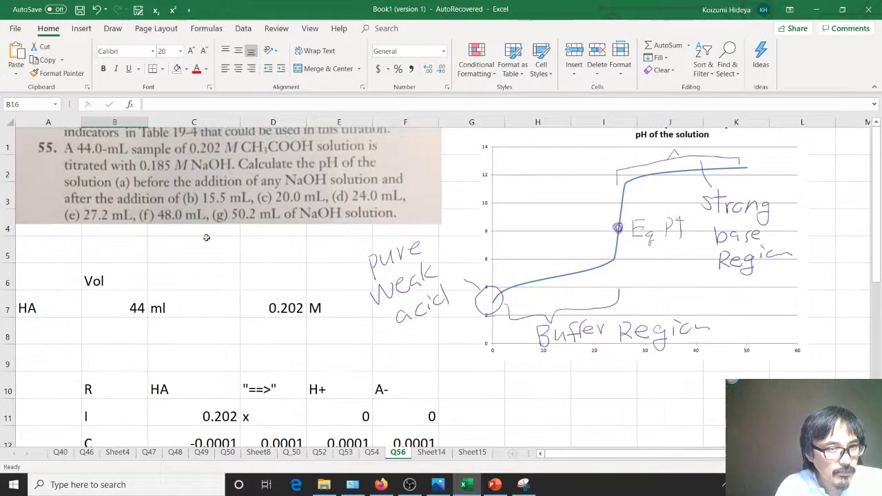
click(50, 329)
text(CH3)
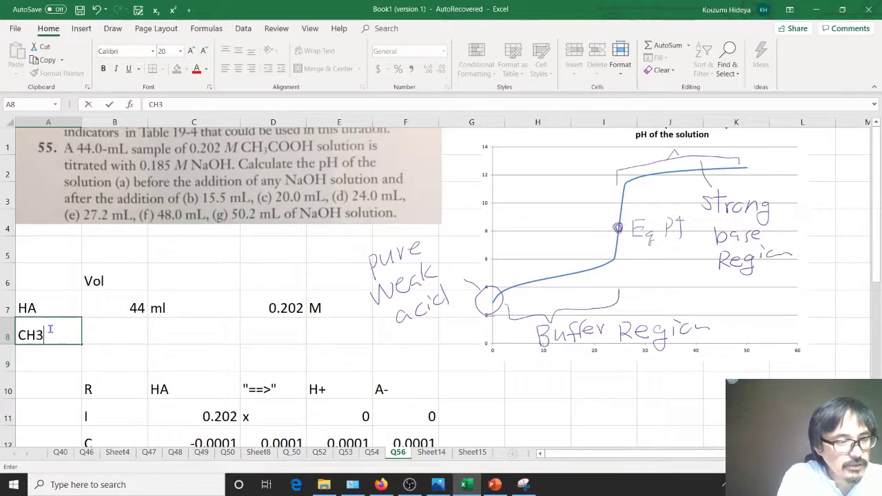
text(COOH)
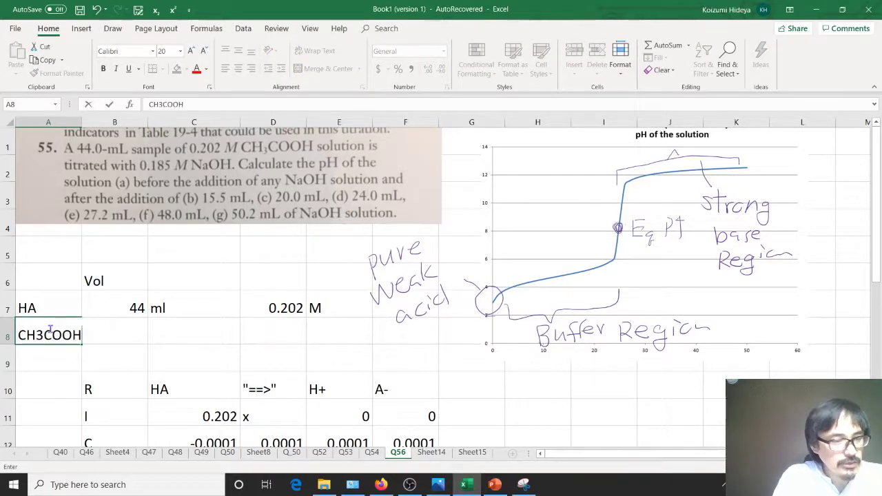
key(Return)
Step: Label cell B8, beside CH3COOH, as Pka
key(Up)
key(Right)
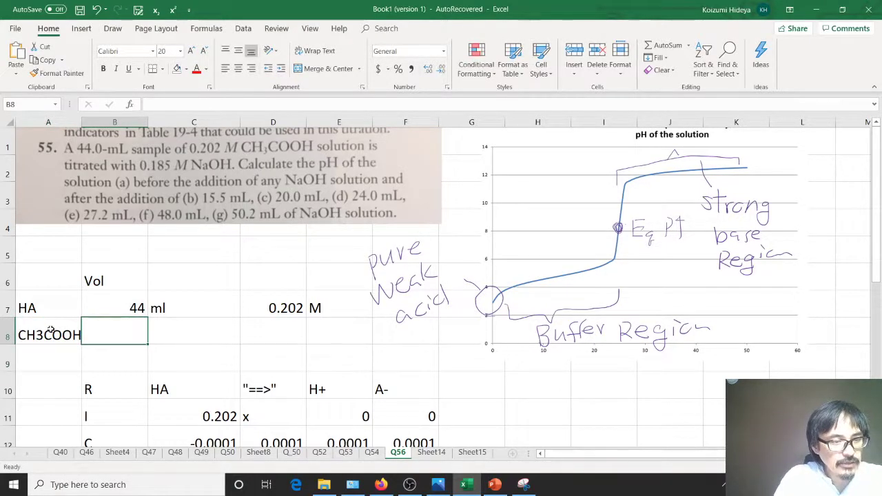
text(pKA)
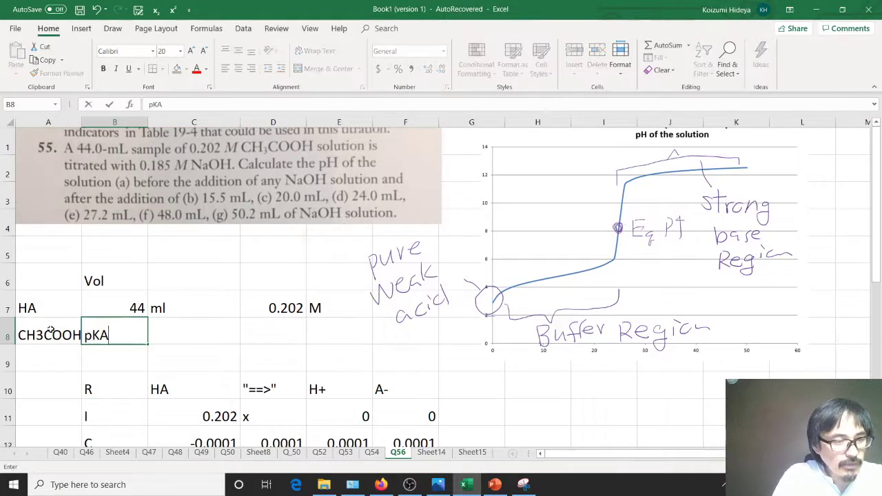
key(Tab)
key(Left)
text(Pka)
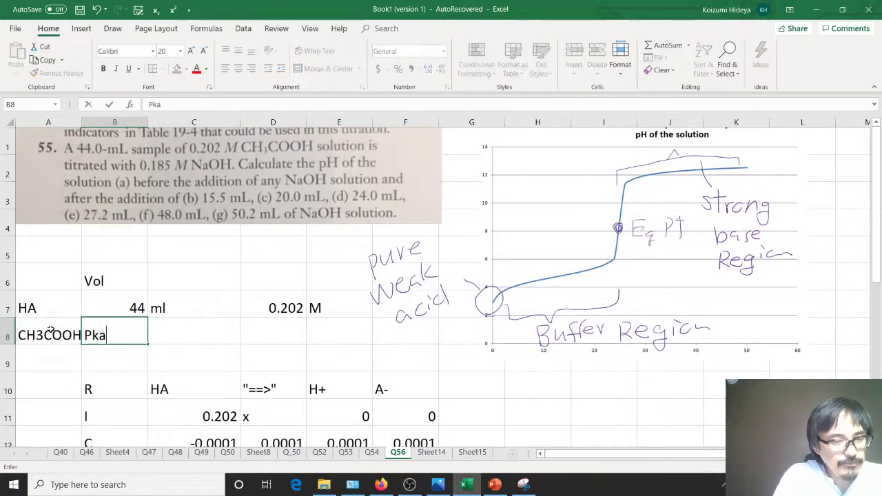
key(Tab)
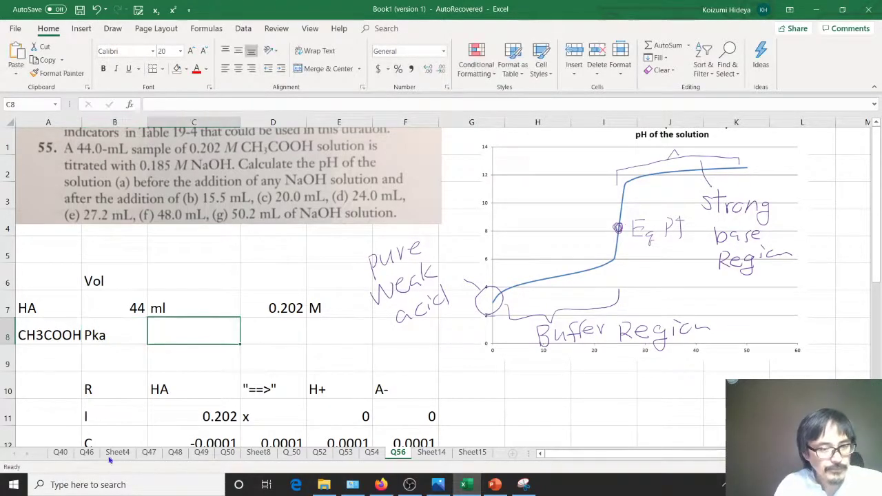
Step: Look up the CH3COOH pKa in the earlier question sheets, and enter 4.75 in C8 of sheet Q56
mouse_move(317, 486)
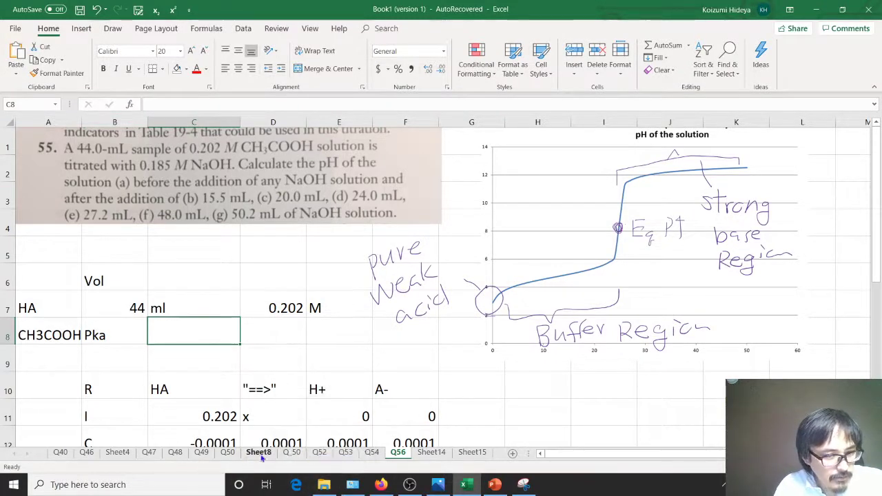
click(295, 455)
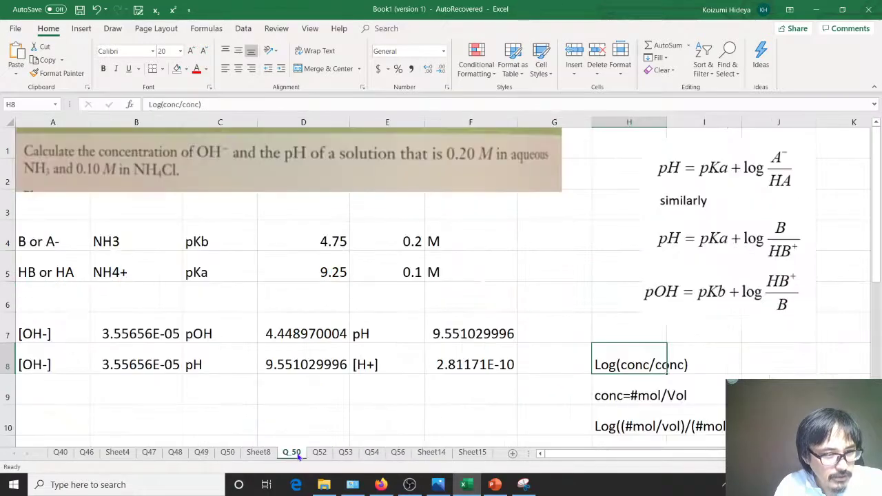
click(319, 453)
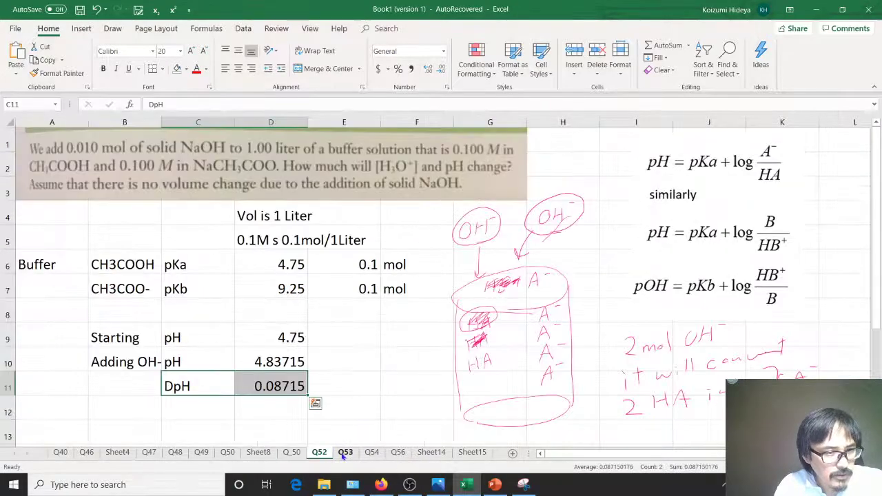
click(281, 265)
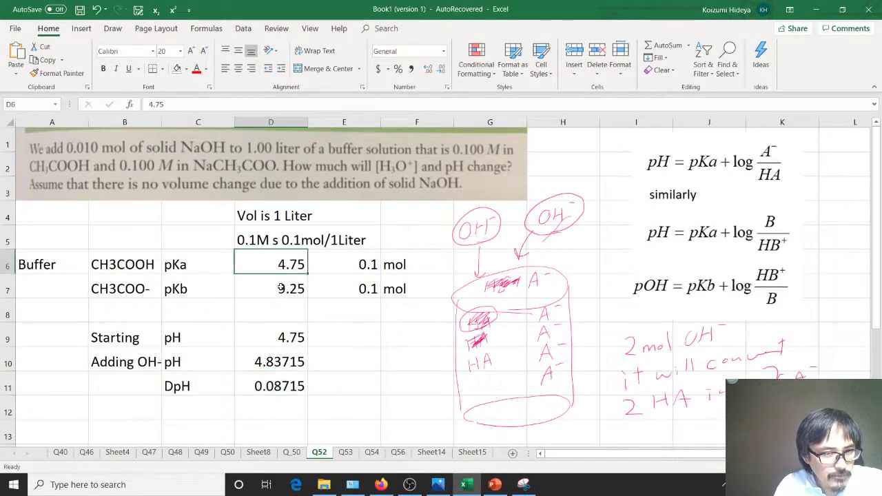
click(469, 458)
click(430, 453)
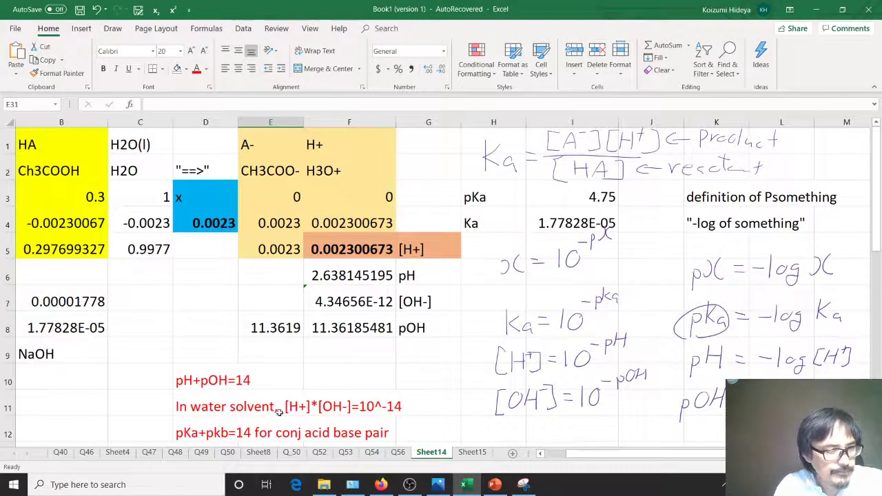
click(398, 453)
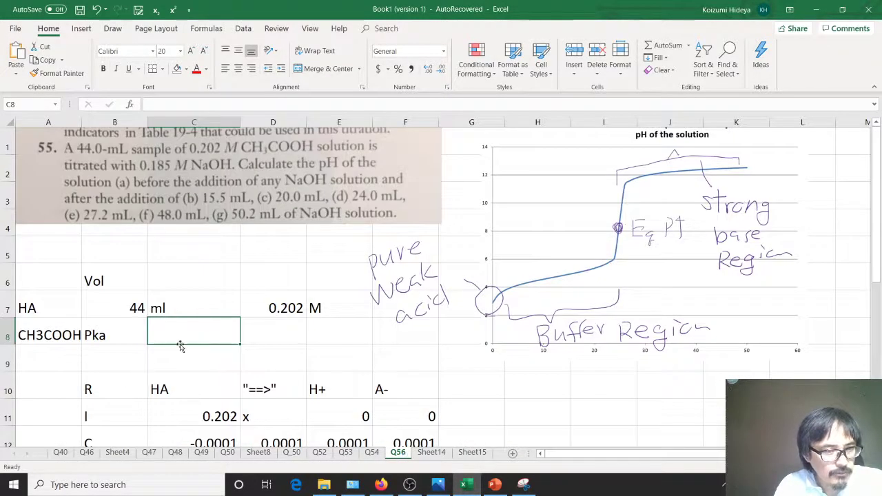
text(4.75)
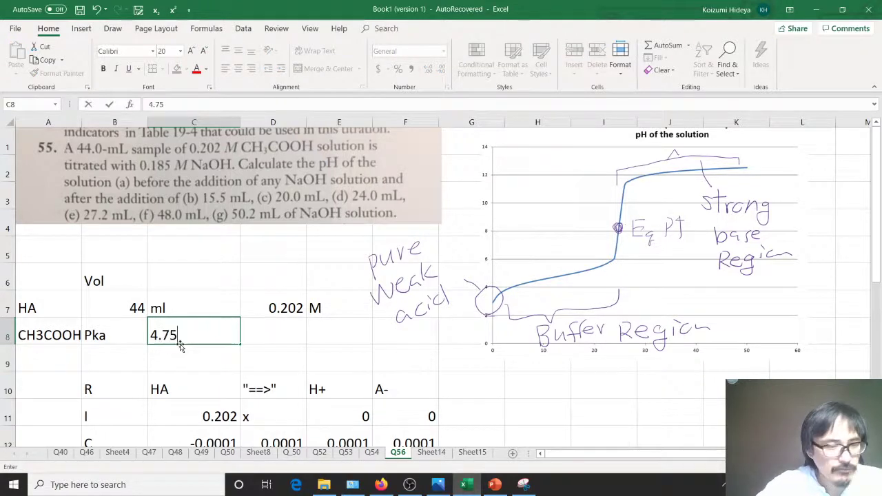
key(Return)
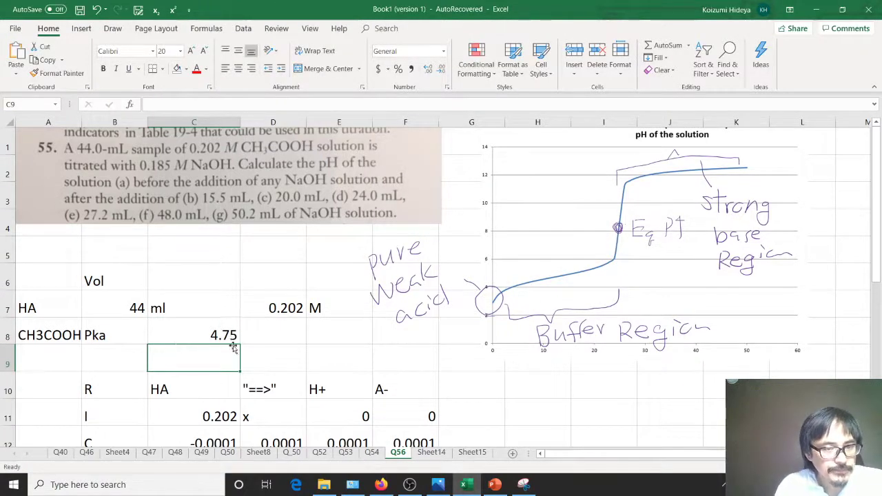
Step: Enter the Ka formula =100^(-C8) in C15 and compare the Q and Ka cells
scroll(232, 348, down, 1)
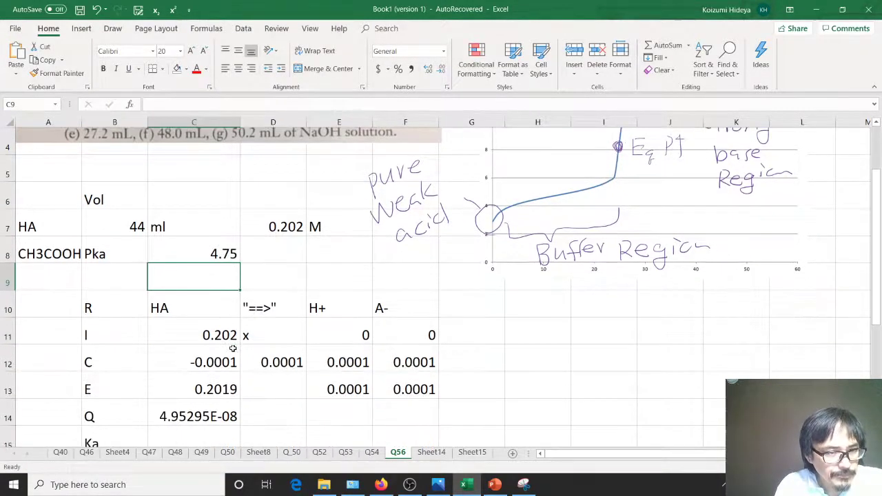
click(112, 277)
scroll(124, 277, down, 1)
click(201, 357)
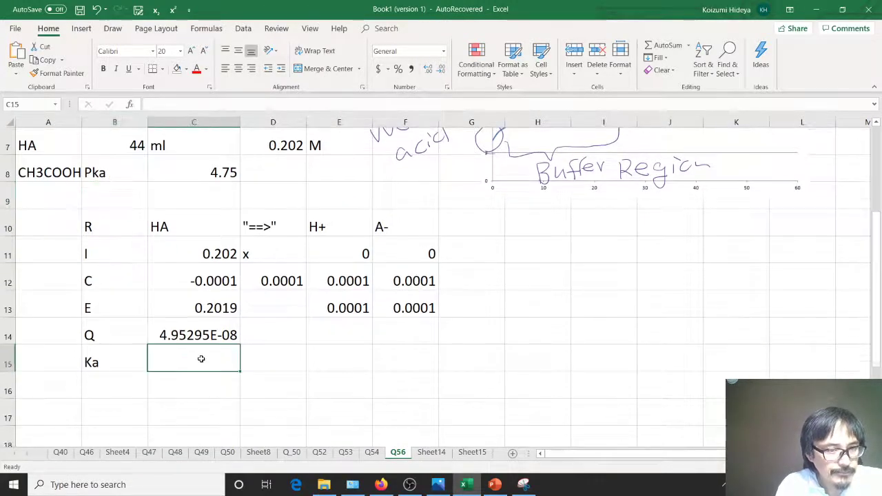
text(=)
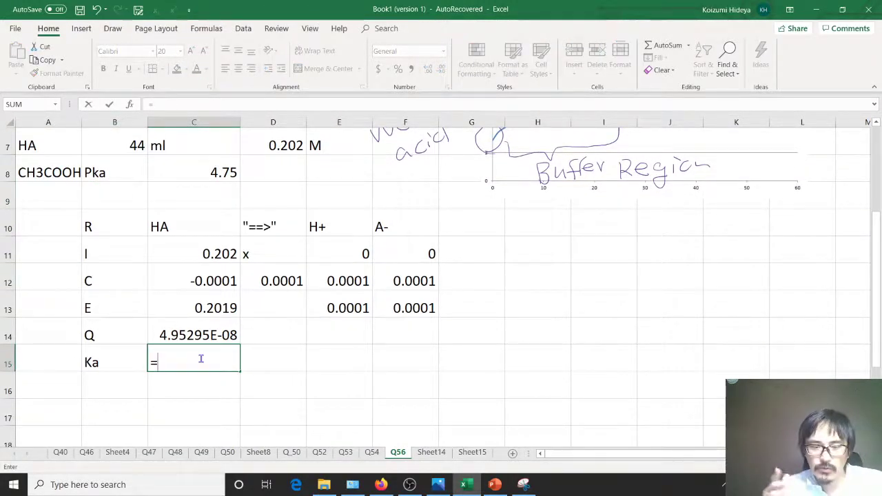
text(100^(-)
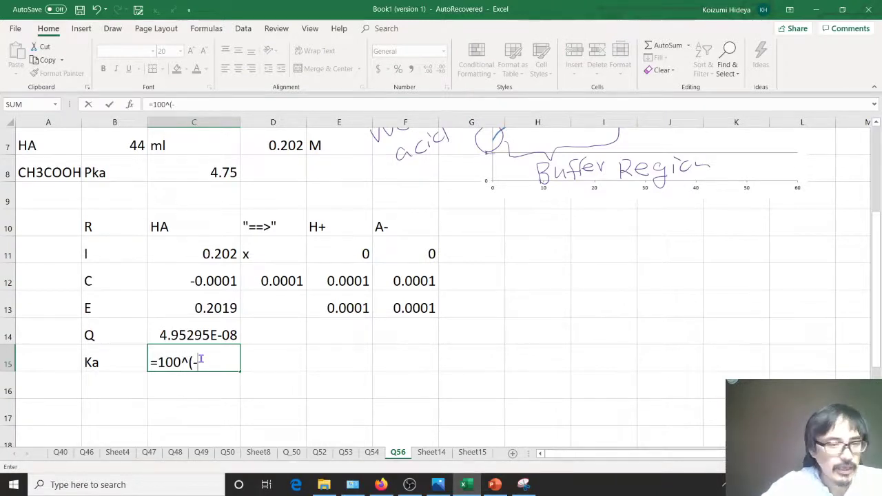
click(202, 172)
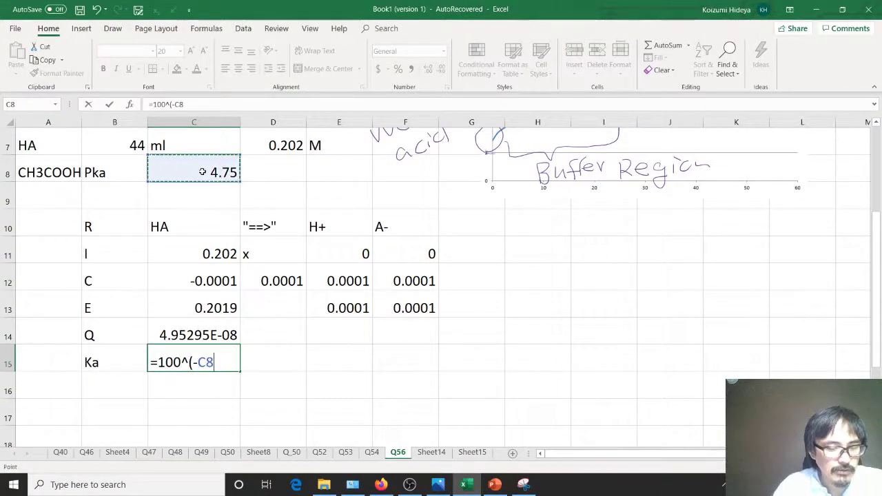
text())
key(Return)
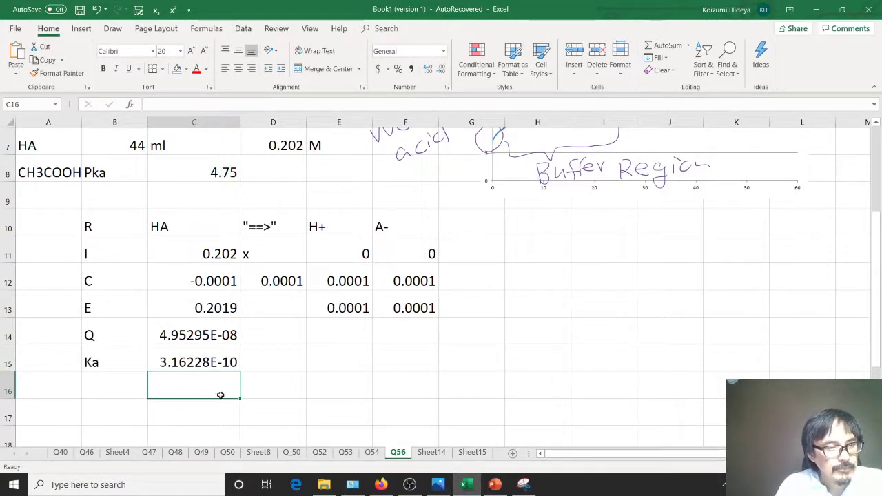
click(211, 336)
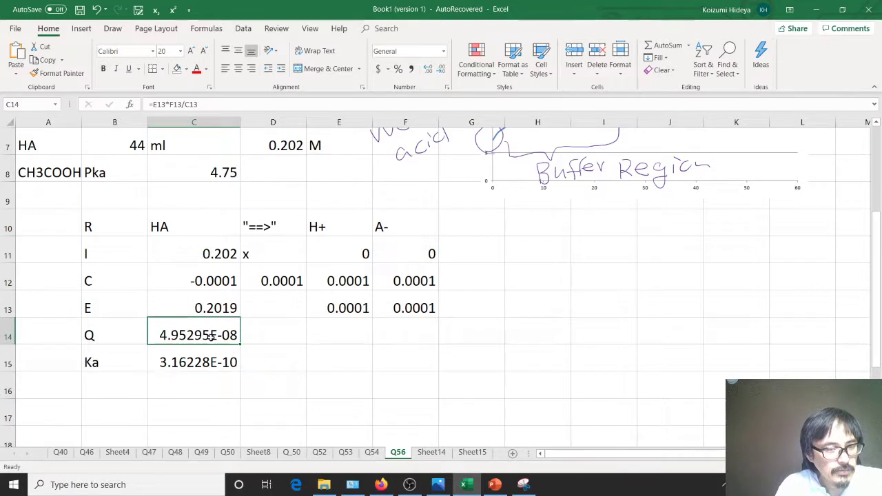
click(215, 359)
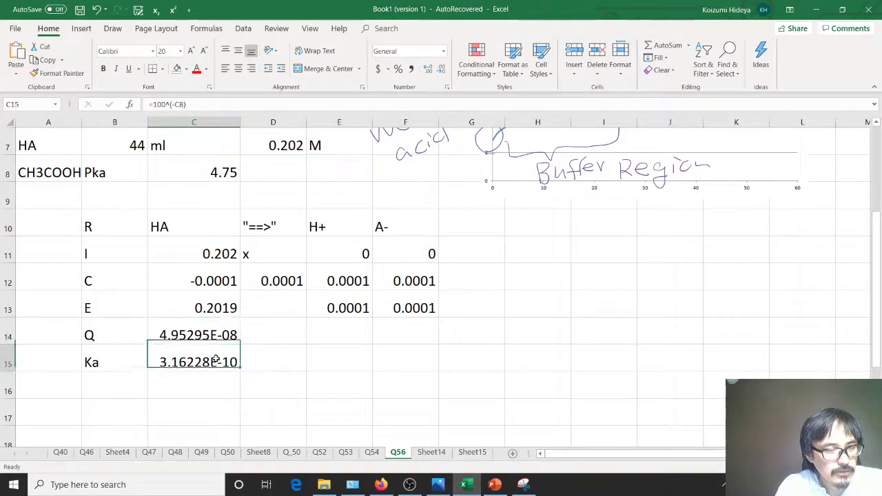
Step: Fill the x cells D11:D12 with light blue
click(290, 274)
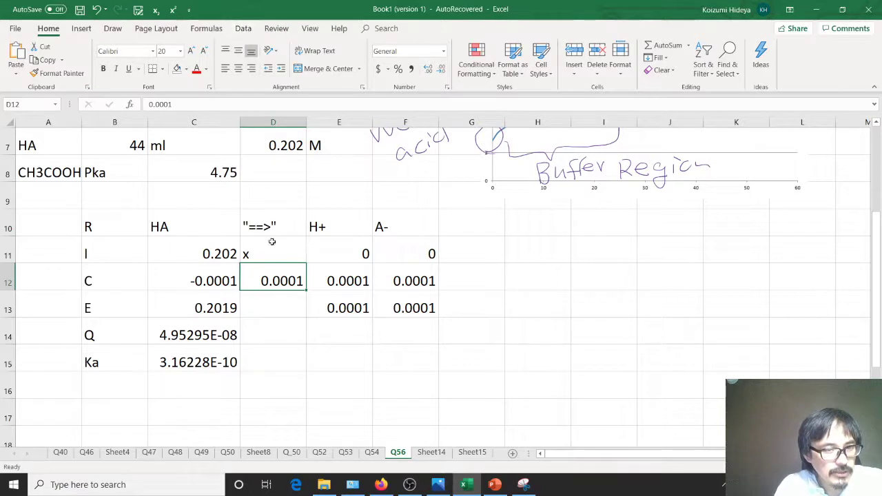
drag(272, 242, 272, 275)
click(186, 68)
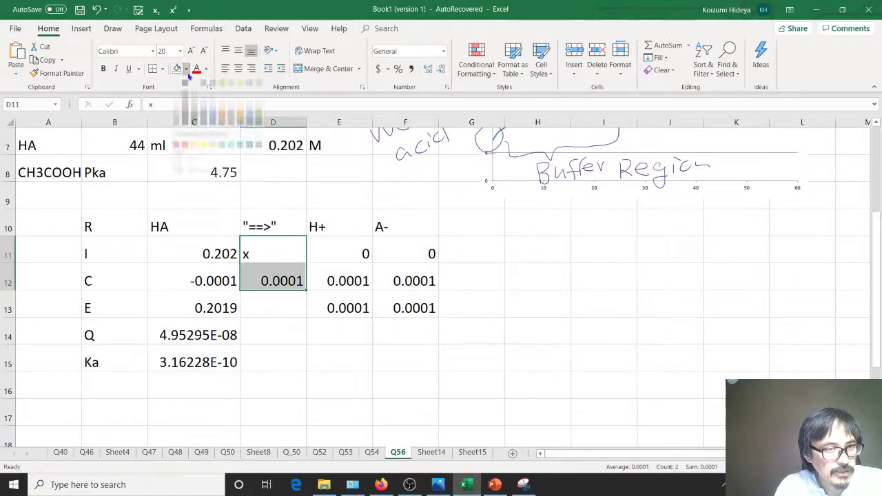
click(231, 156)
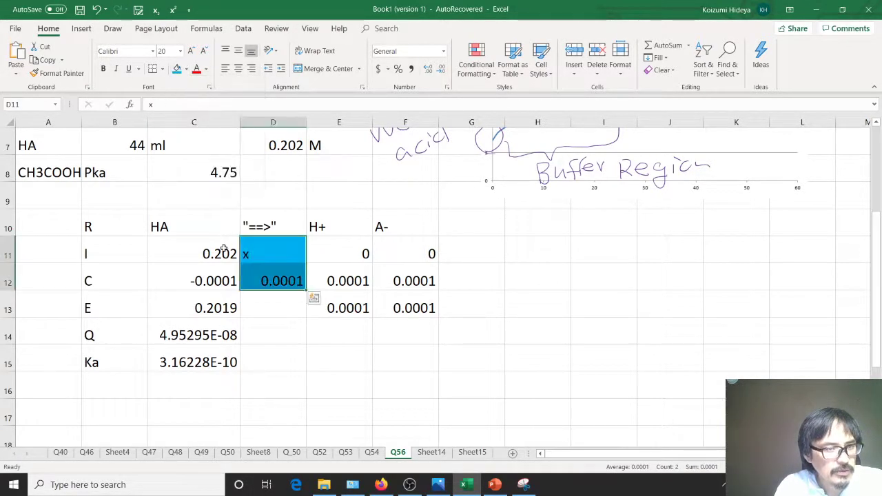
Step: Fill the HA column C10:C13 with yellow and the H+ and A- columns E10:F13 with gold
drag(211, 224, 208, 308)
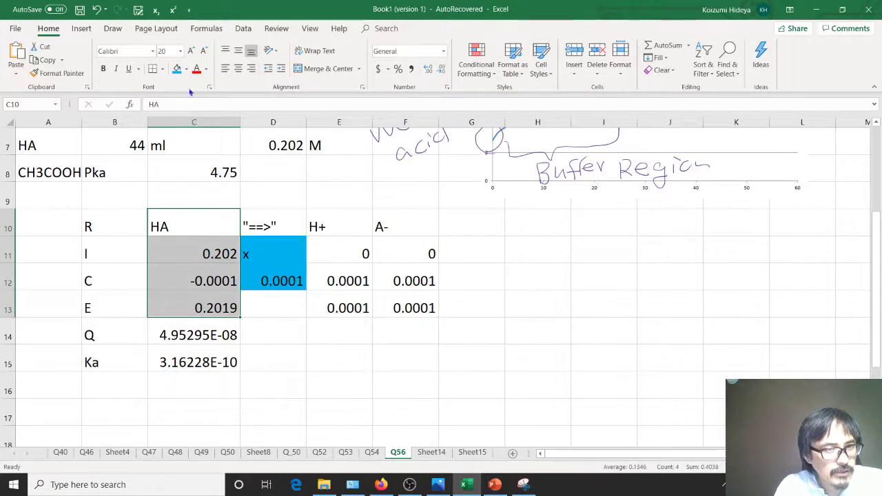
click(186, 69)
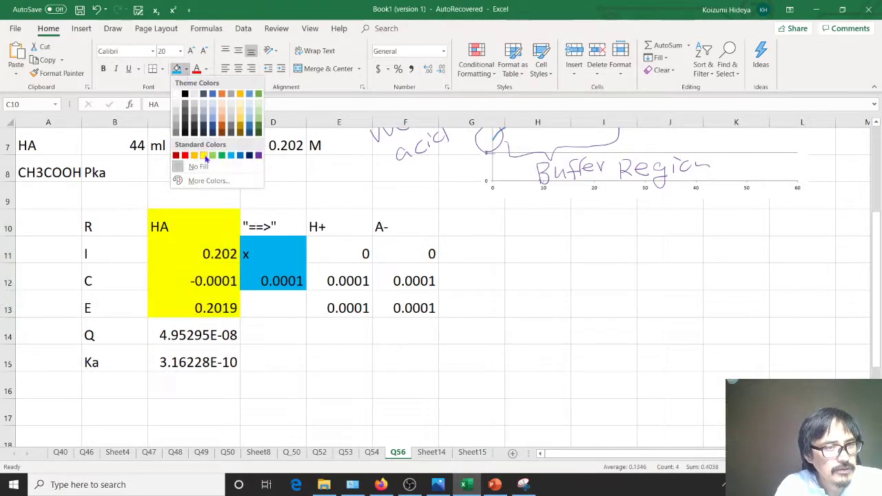
click(199, 156)
drag(338, 226, 434, 310)
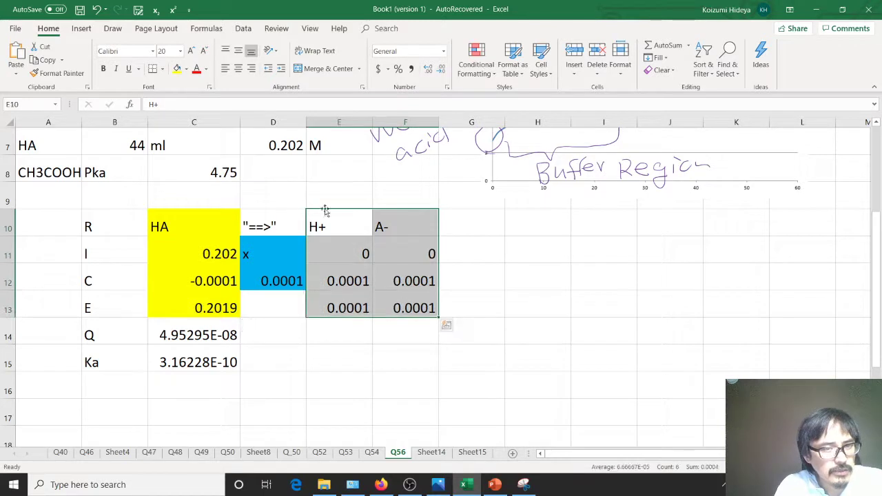
click(186, 69)
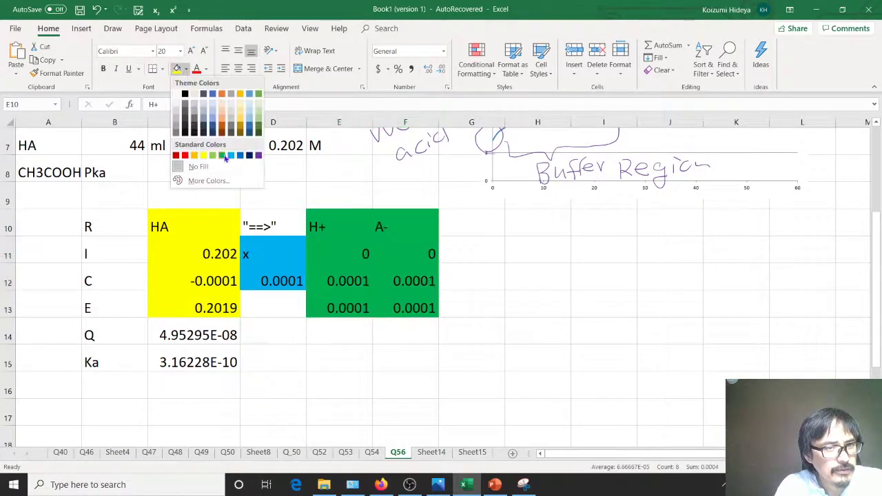
click(193, 155)
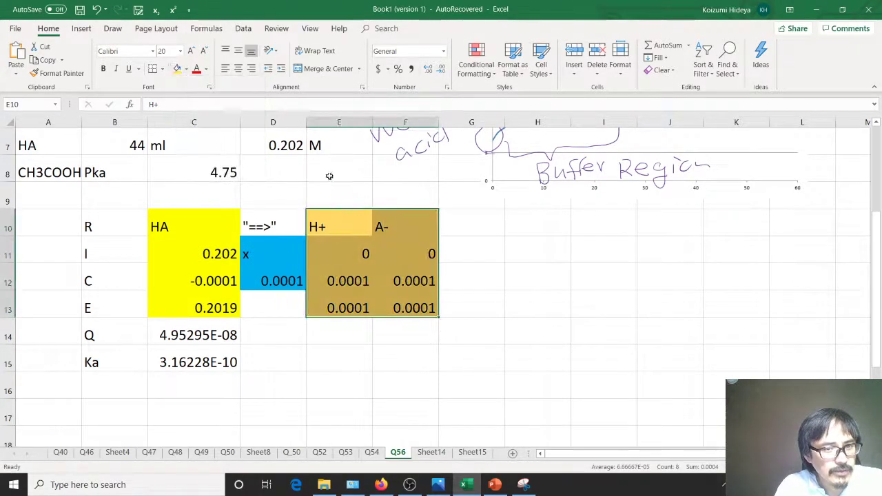
Step: Fill the Q and Ka cells B14:C15 with light green
click(503, 280)
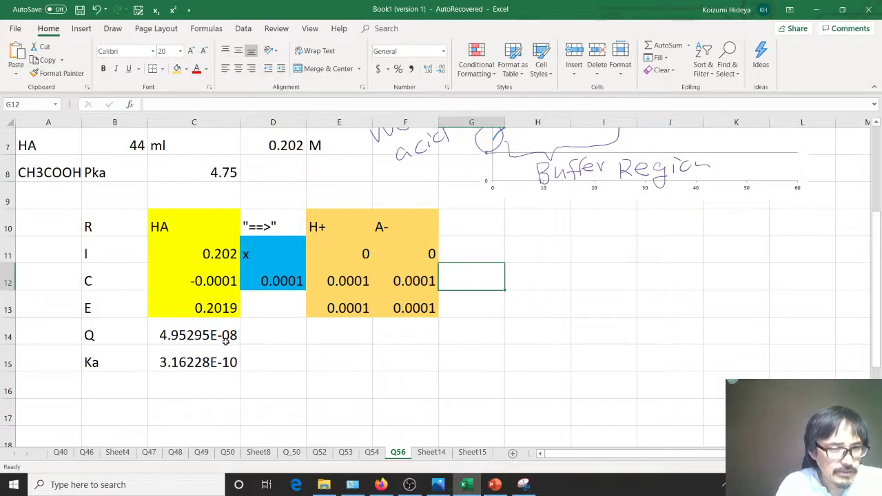
click(140, 334)
drag(140, 335, 174, 353)
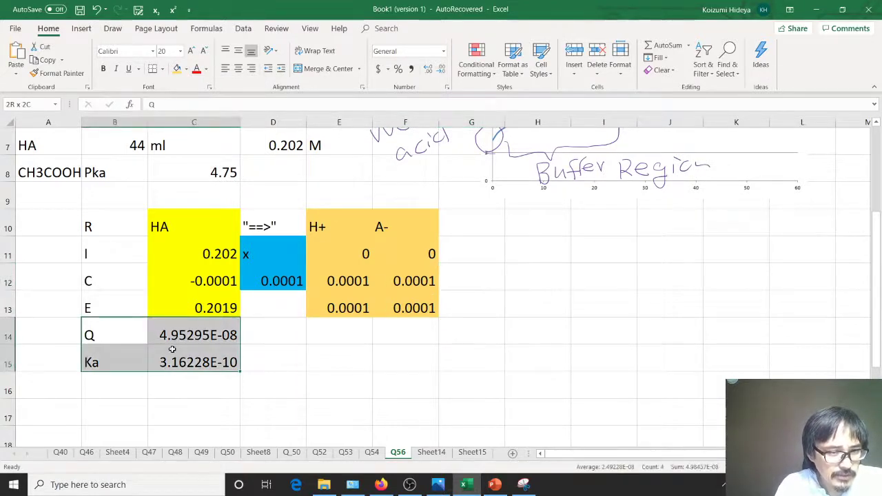
click(186, 69)
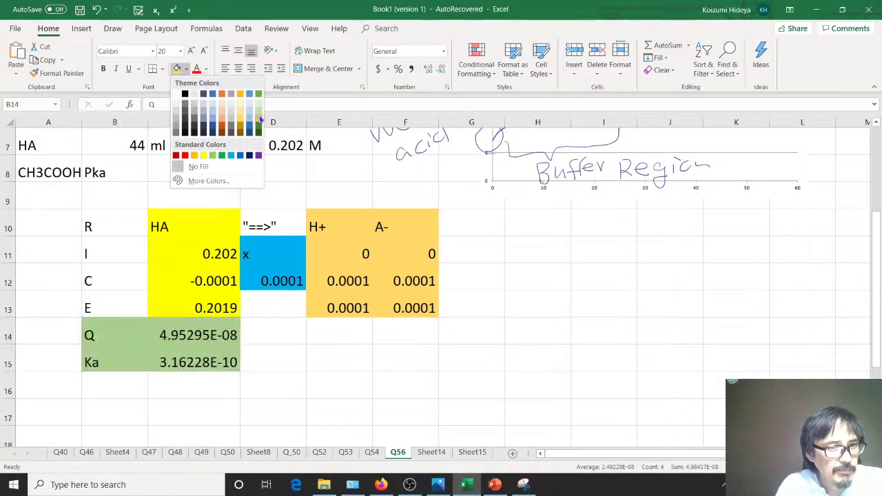
click(260, 120)
click(301, 354)
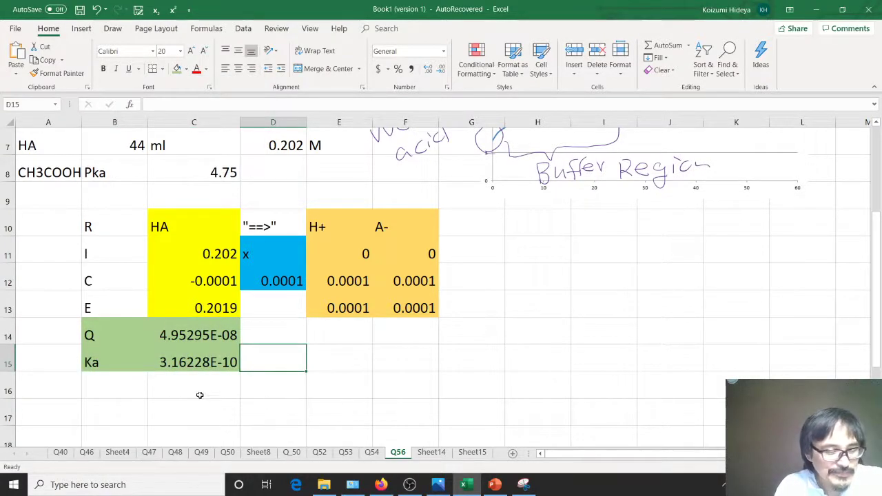
Step: Set up Solver to bring the Q cell C14 to a value of 3.1622e-10 by changing the x cell D12
click(216, 333)
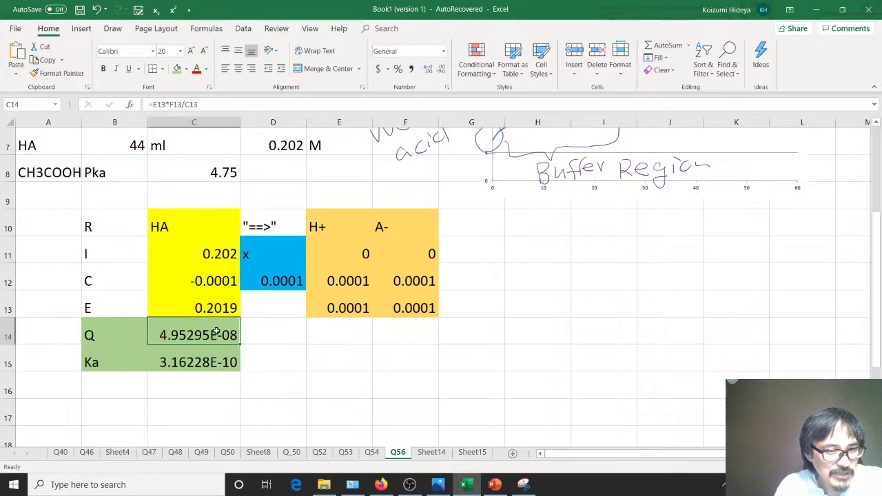
shift+click(218, 362)
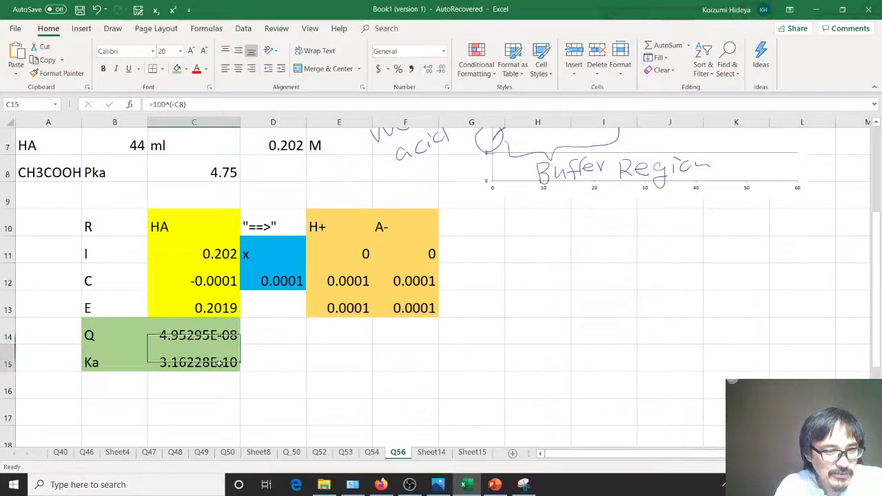
click(288, 286)
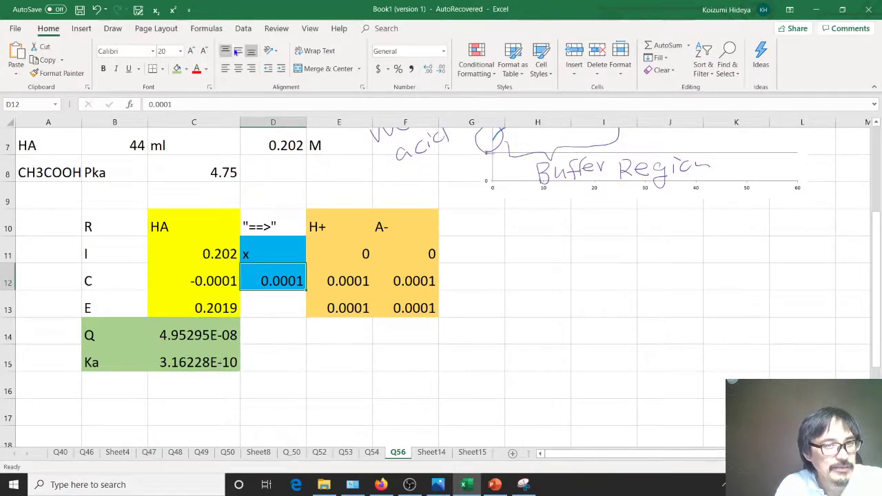
click(243, 30)
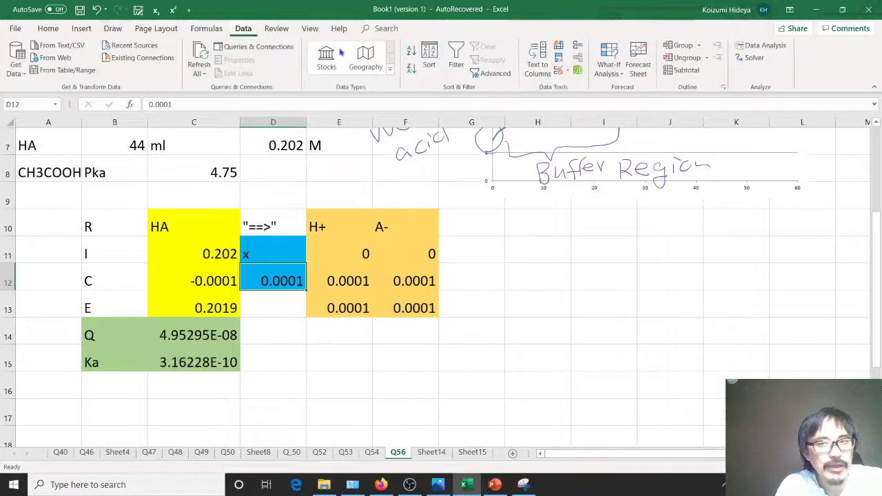
click(753, 59)
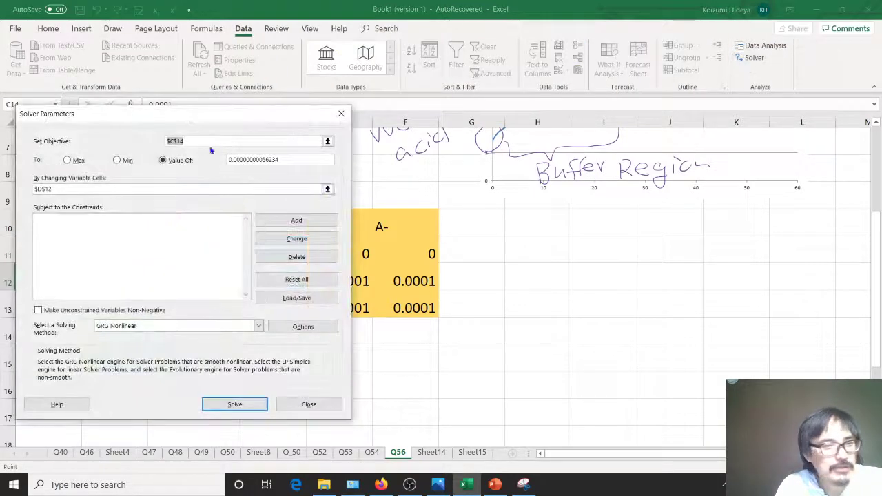
drag(189, 116, 625, 135)
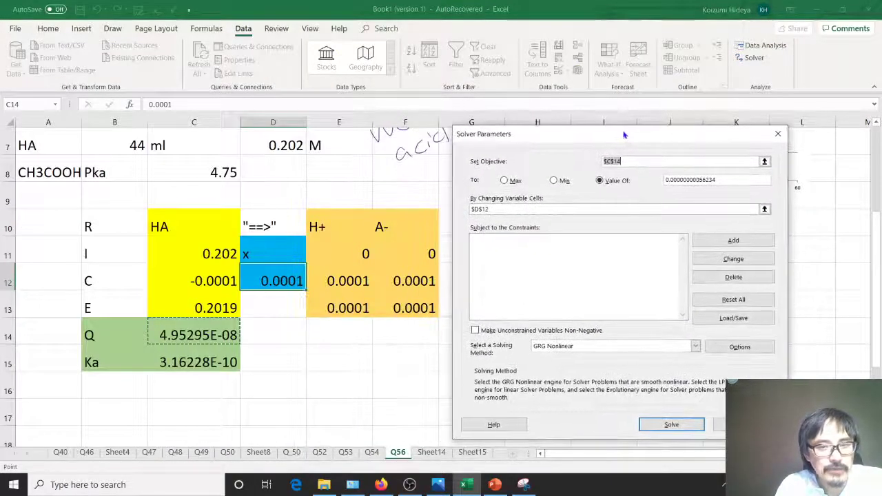
click(218, 329)
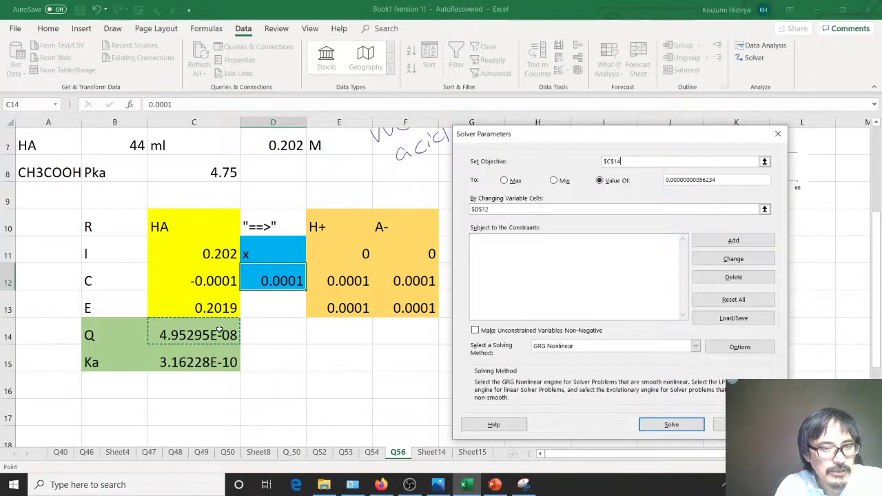
double_click(718, 180)
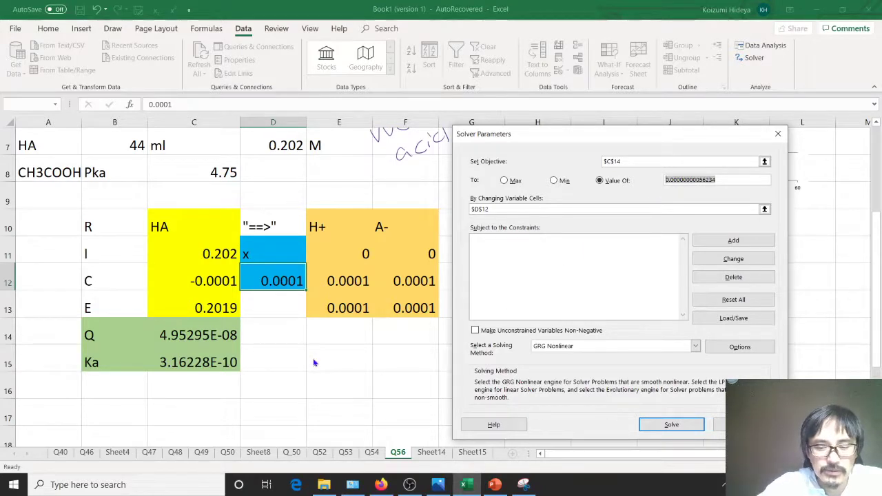
text(3.1622e-10)
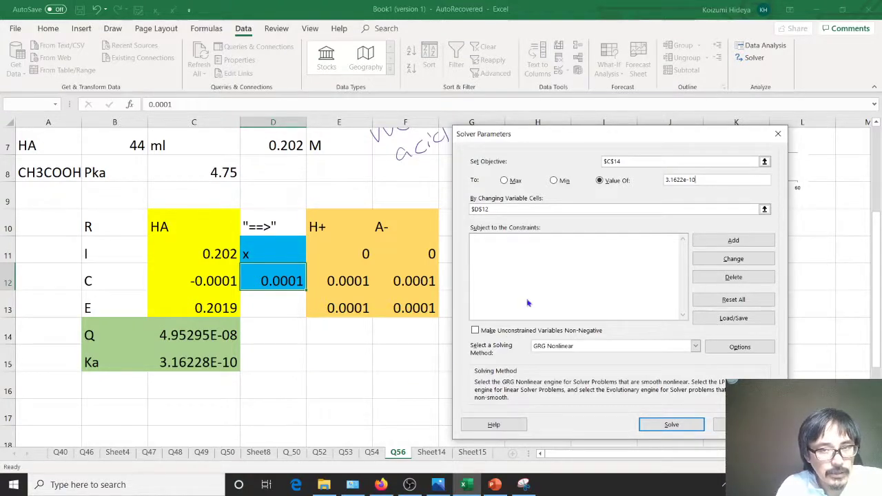
click(501, 209)
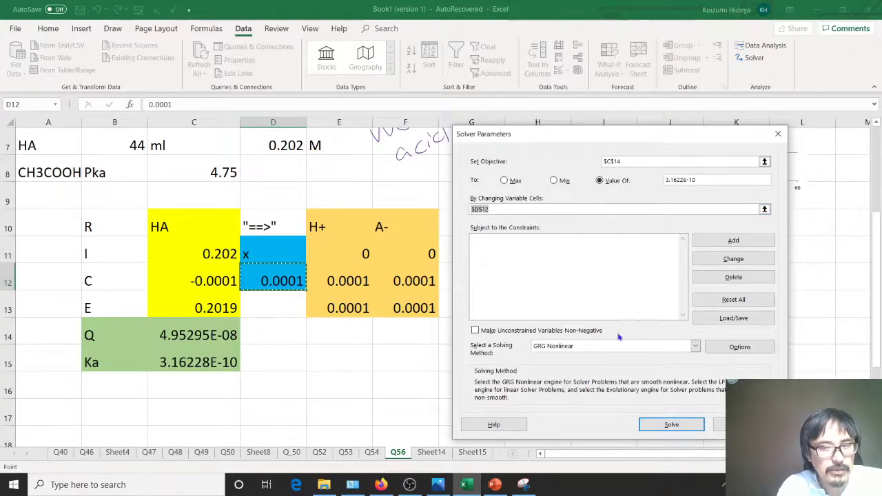
Step: Check Solver's precision and convergence options, then solve for x with GRG Nonlinear and keep the solution
click(738, 347)
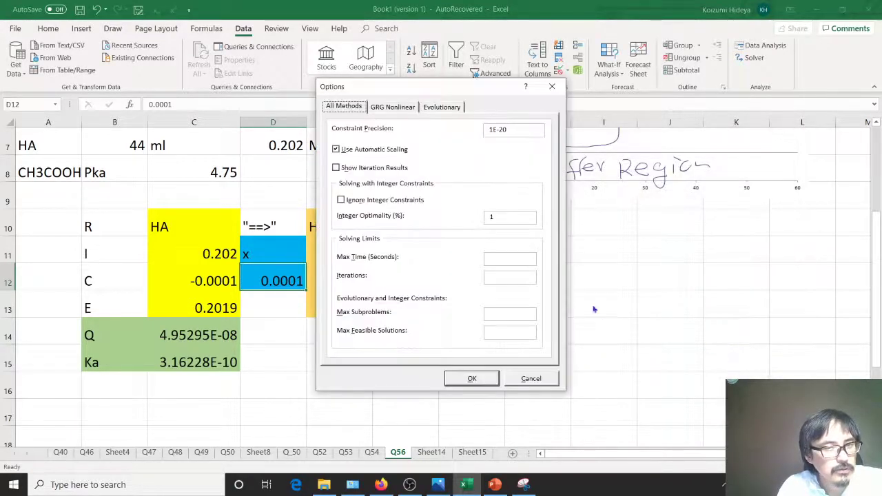
drag(514, 130, 478, 129)
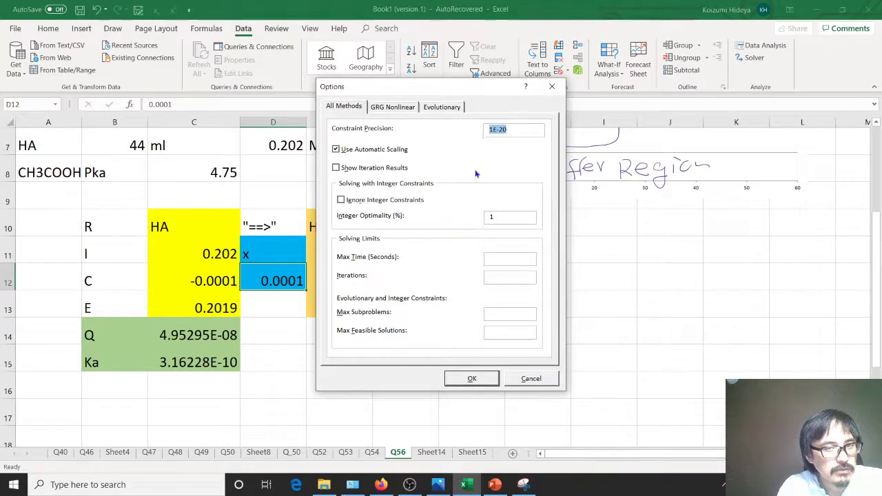
click(390, 109)
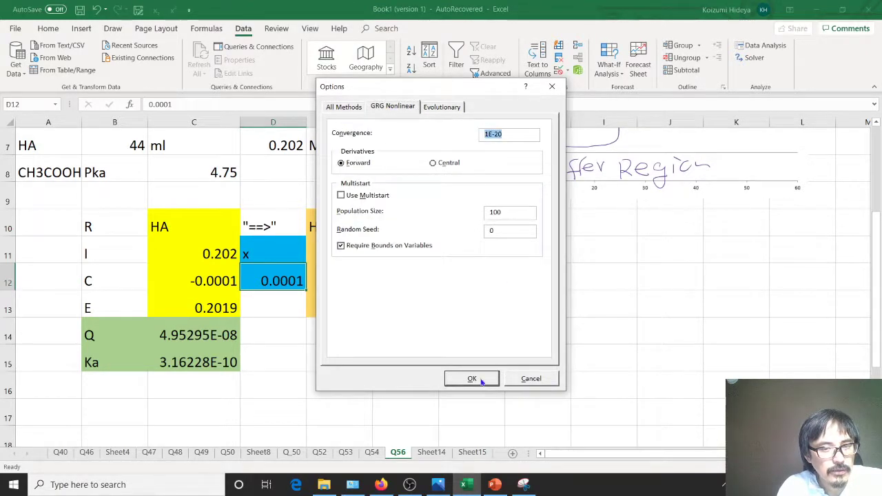
click(452, 113)
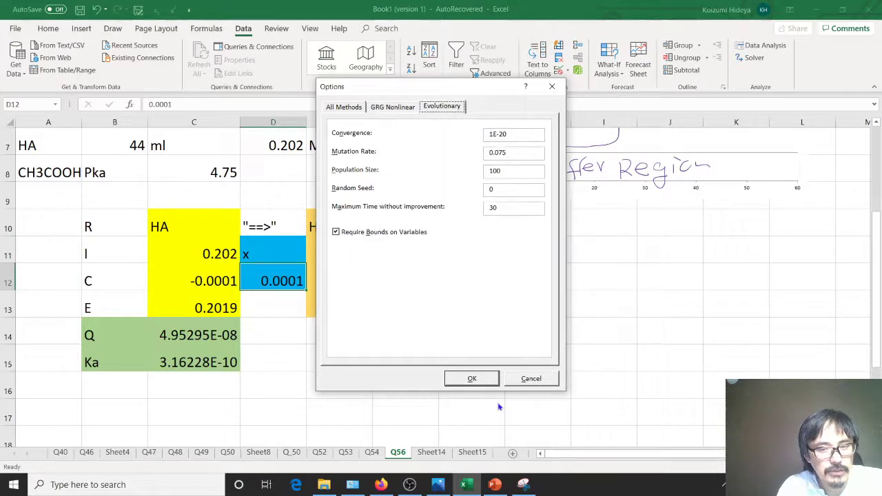
click(482, 378)
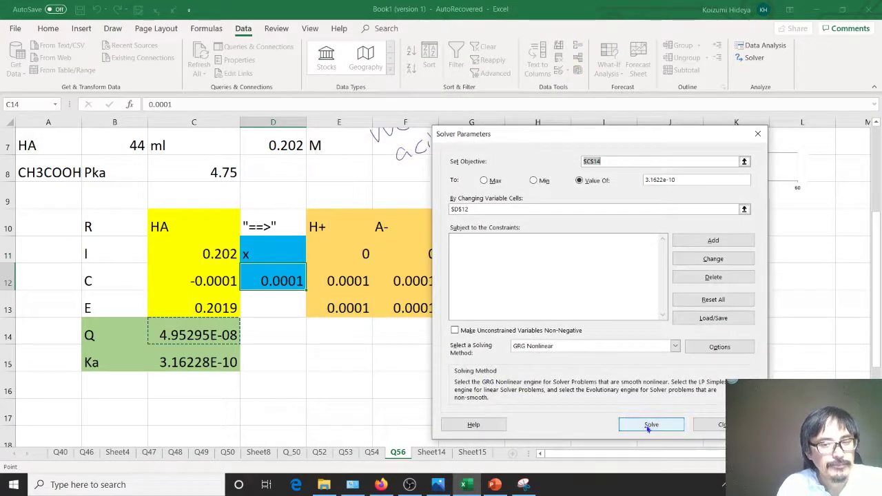
click(646, 424)
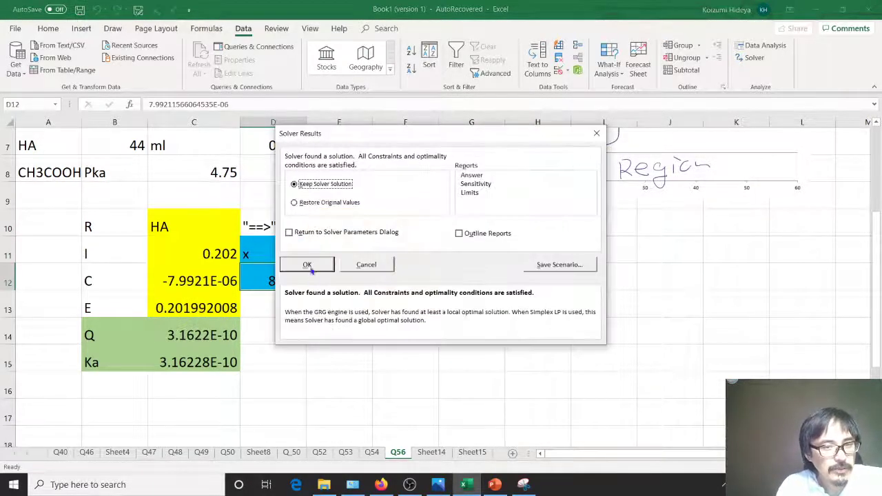
click(311, 266)
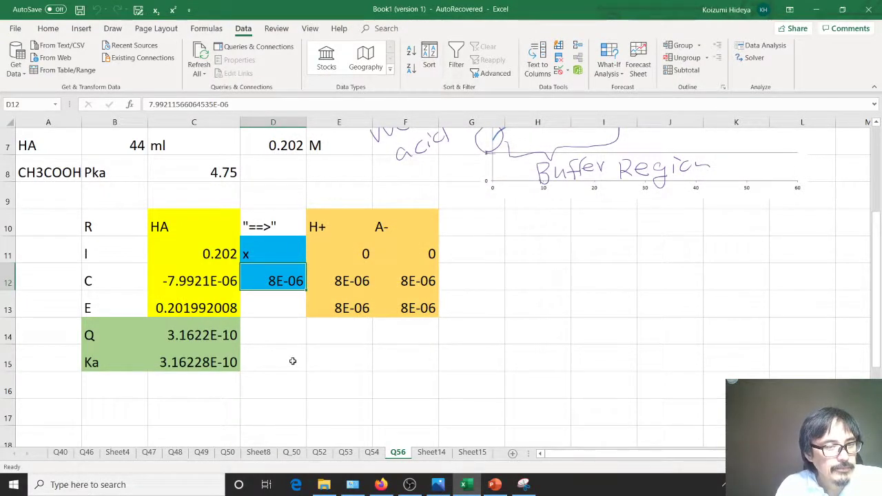
Step: Make the equilibrium H+ concentration in E13 bold
click(344, 308)
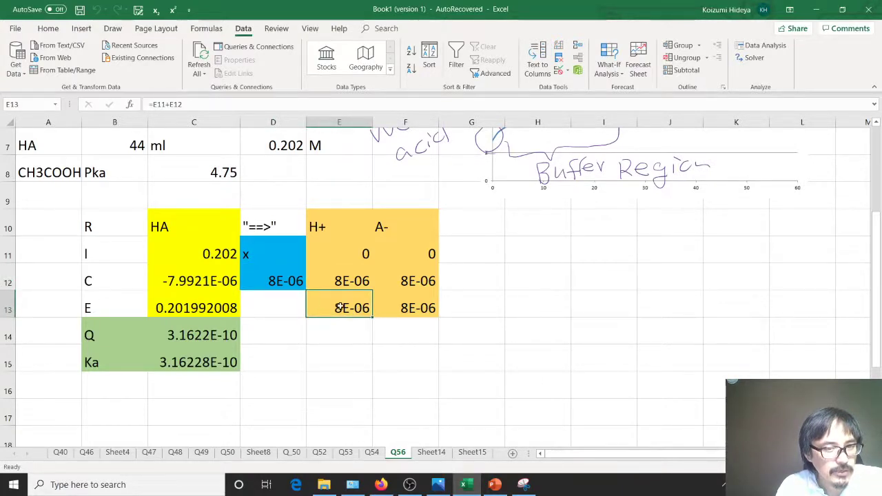
click(290, 310)
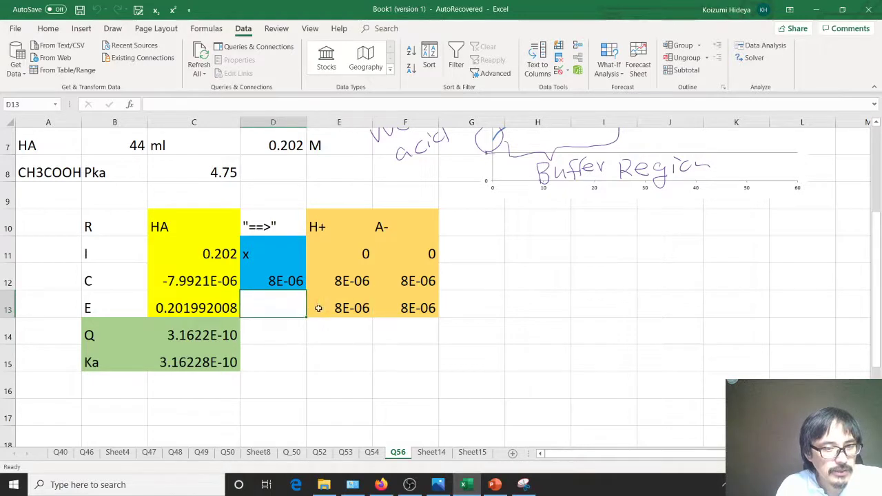
click(343, 312)
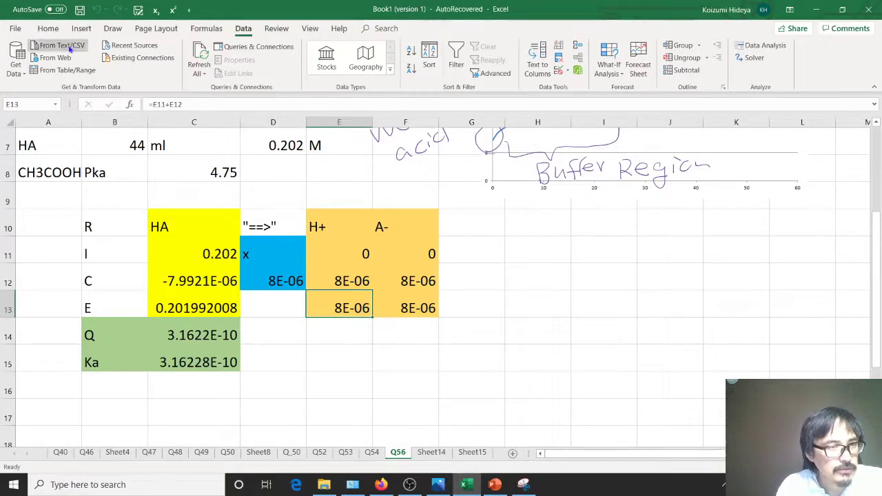
click(48, 28)
click(103, 69)
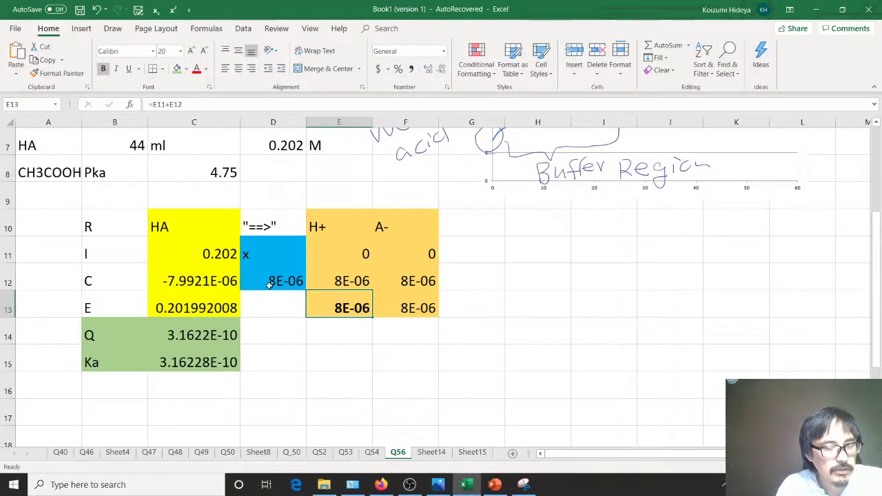
click(354, 330)
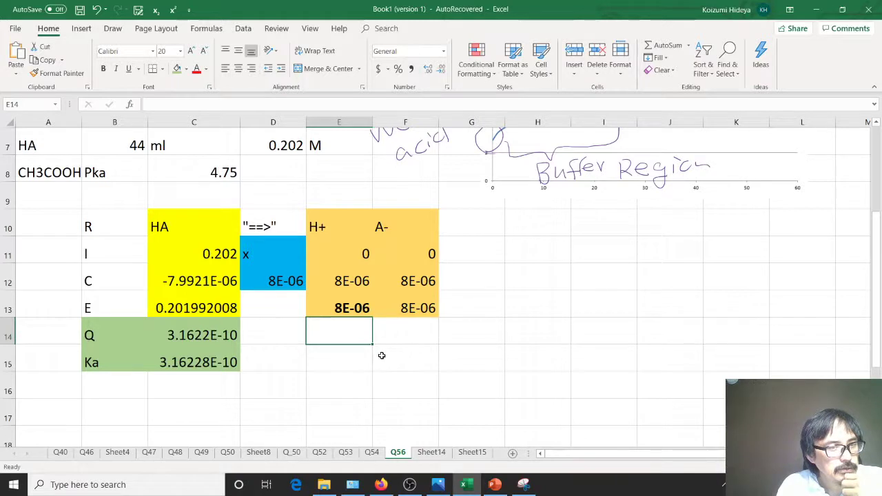
Step: Correct the Ka formula in C15 to =10^(-C8) and check it against the pKa cell
click(229, 363)
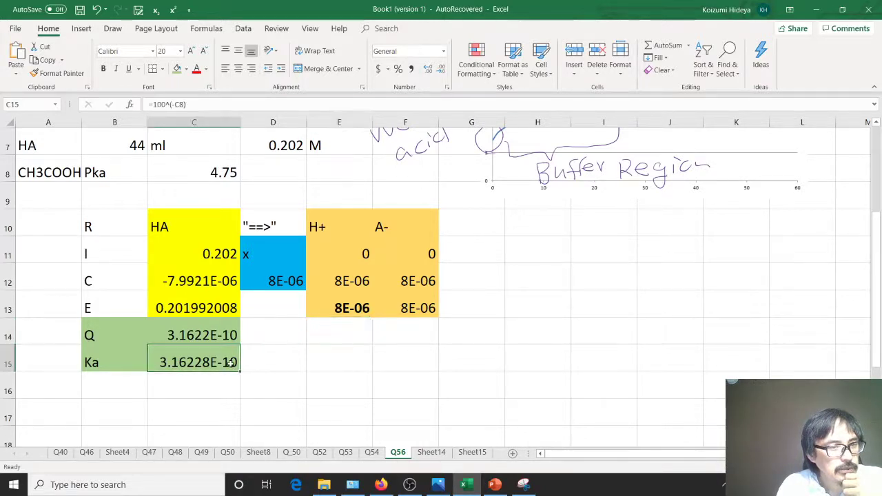
click(207, 104)
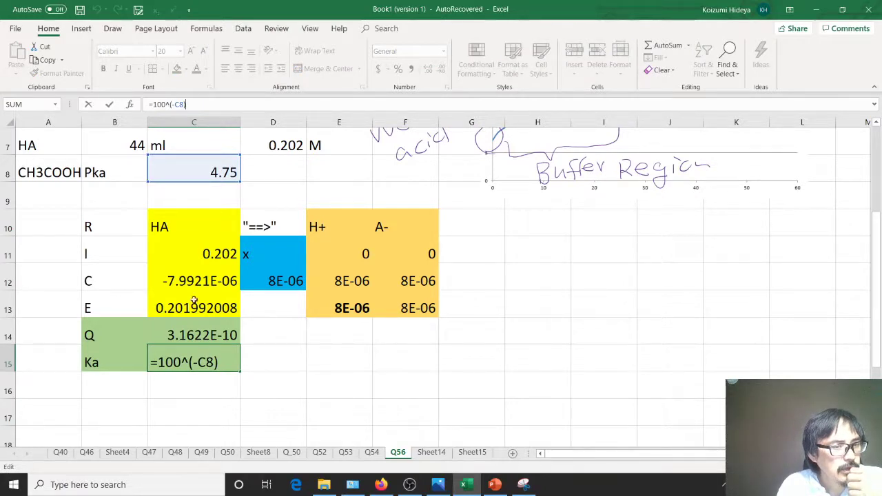
click(176, 363)
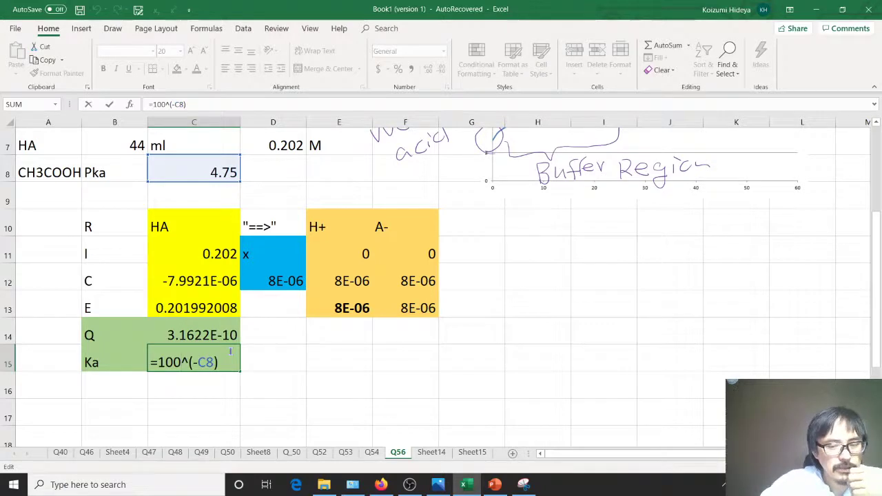
key(BackSpace)
key(Return)
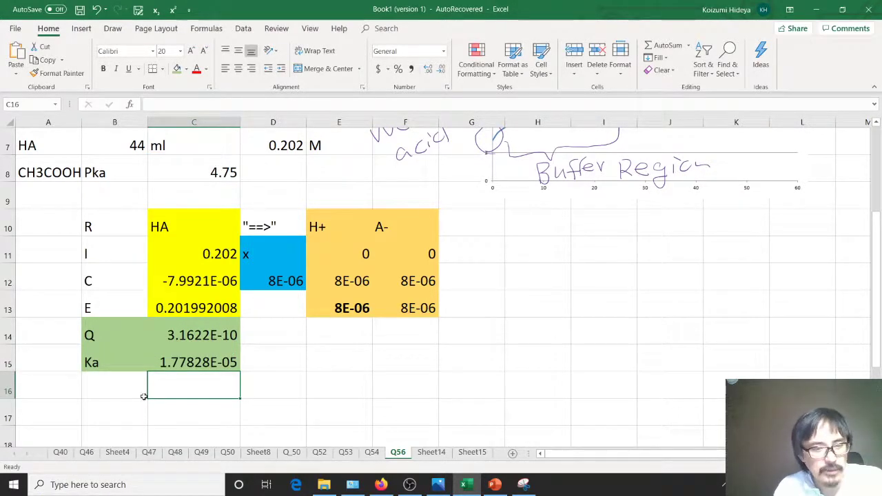
click(222, 363)
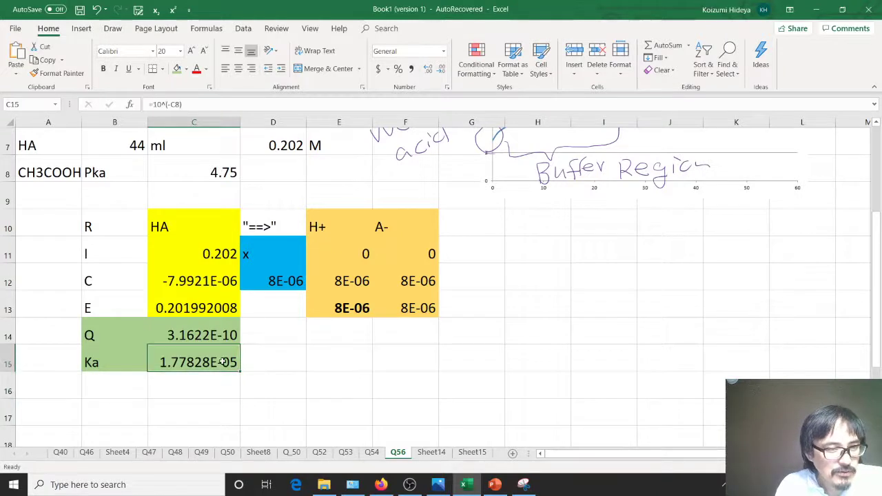
click(207, 176)
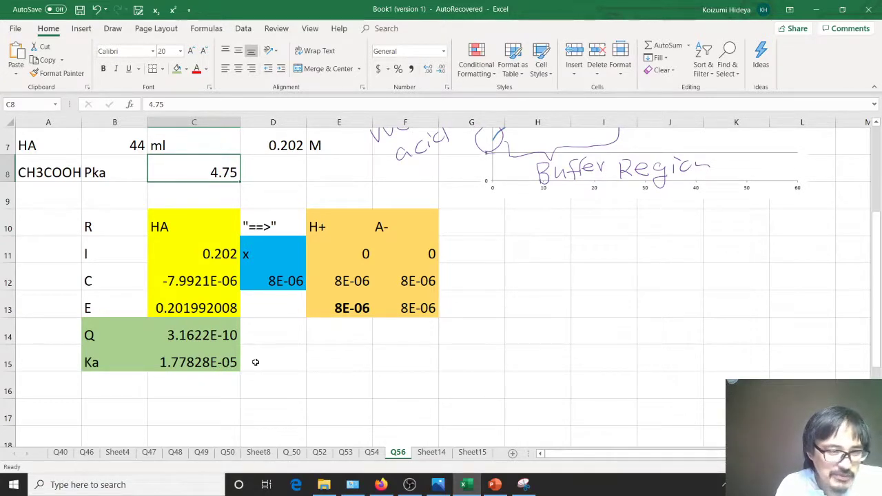
Step: Set Solver's target for the Q cell C14 to a value of 1.778e-5, matching Ka, by changing the x cell D12
click(207, 363)
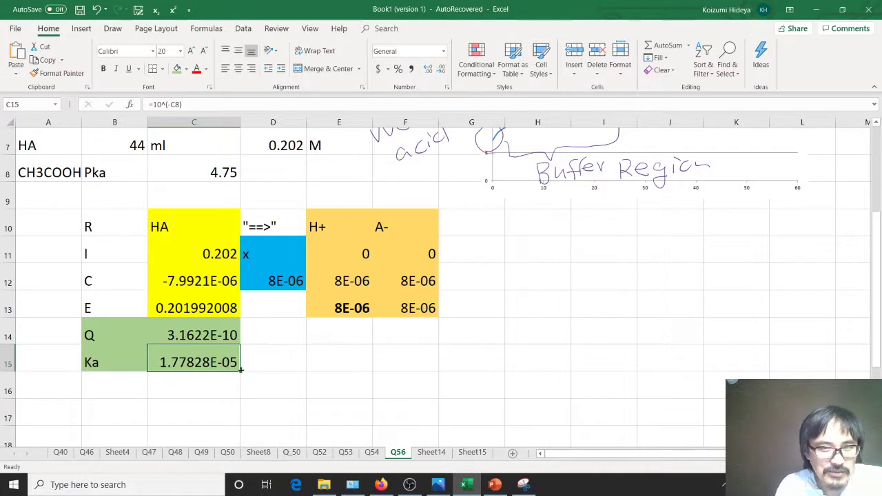
click(244, 30)
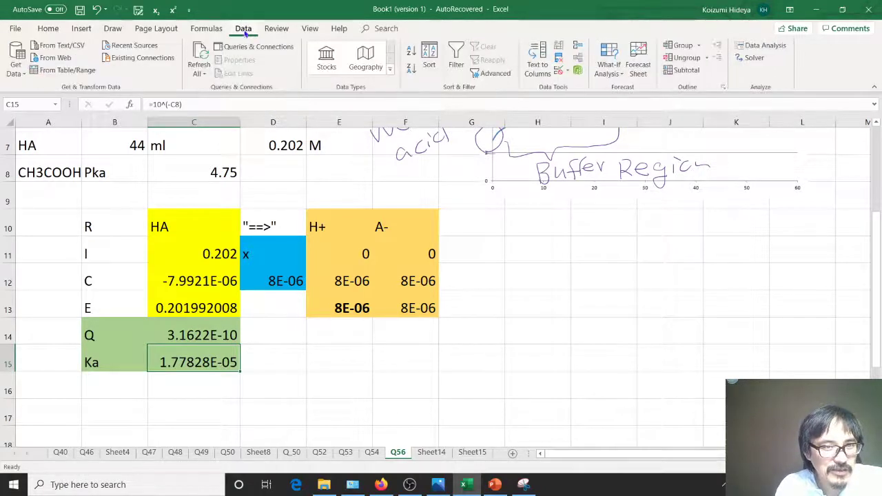
click(746, 61)
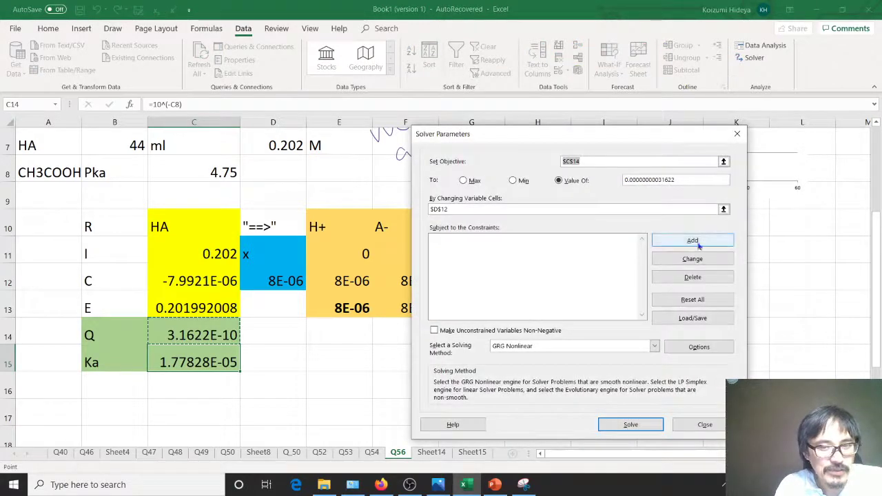
click(590, 157)
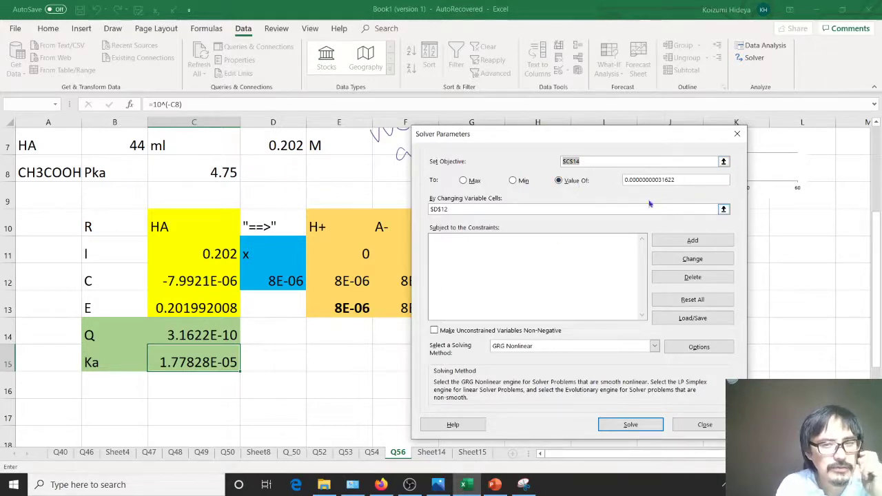
drag(684, 180, 599, 182)
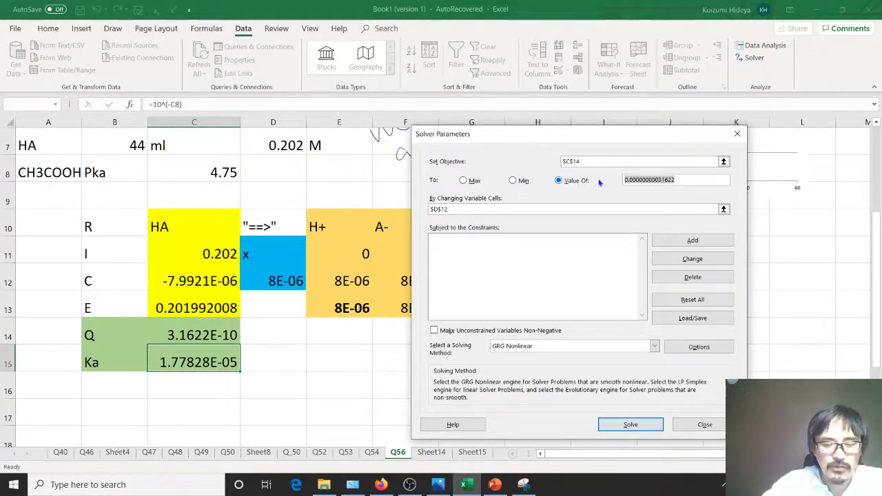
text(1.778e-5)
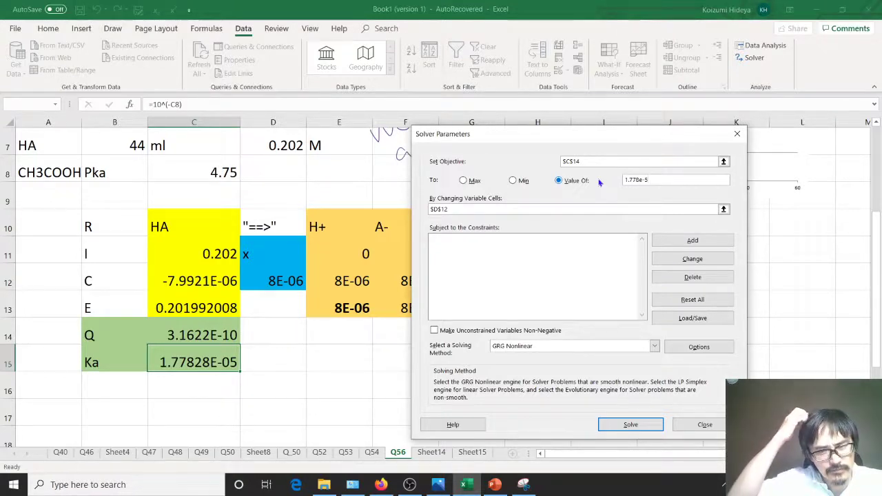
click(474, 208)
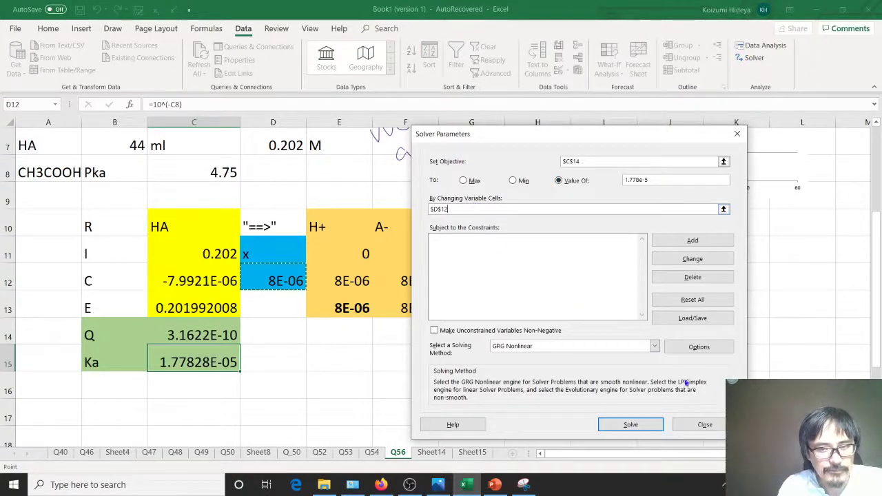
Step: Check Solver's precision, GRG Nonlinear and Evolutionary options, then solve for x and keep the Solver solution
click(697, 349)
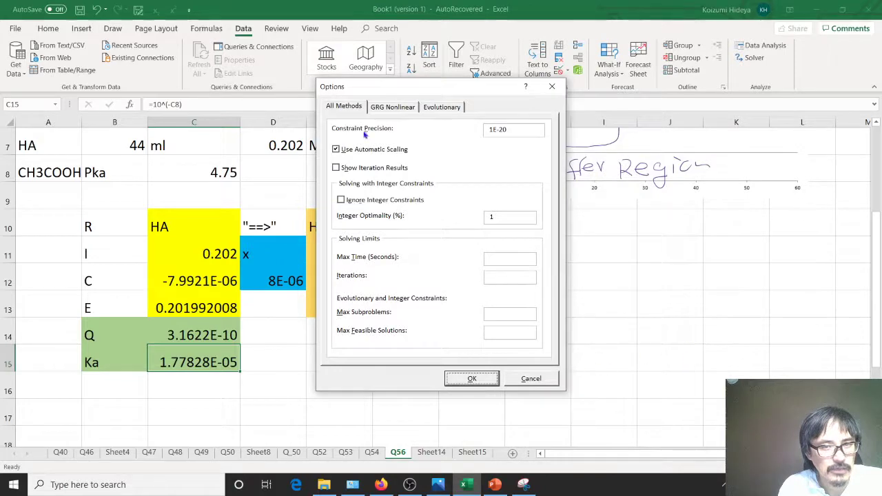
click(394, 112)
click(440, 108)
click(477, 381)
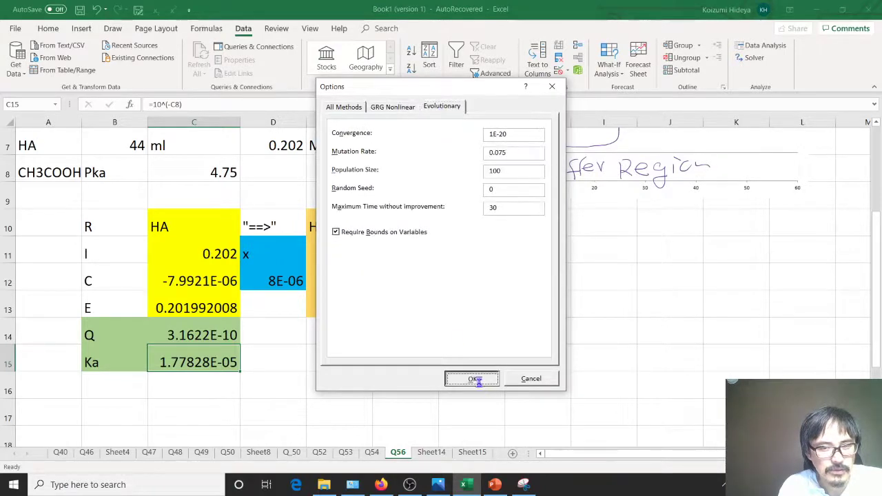
click(638, 422)
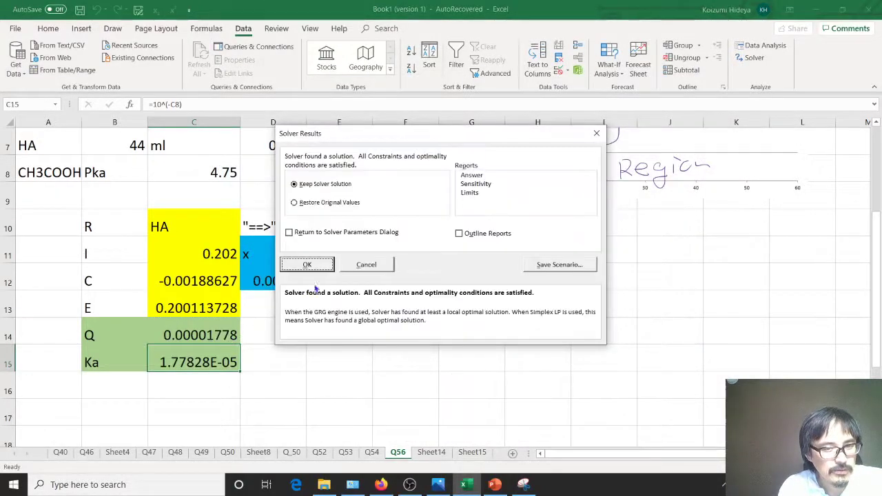
click(308, 267)
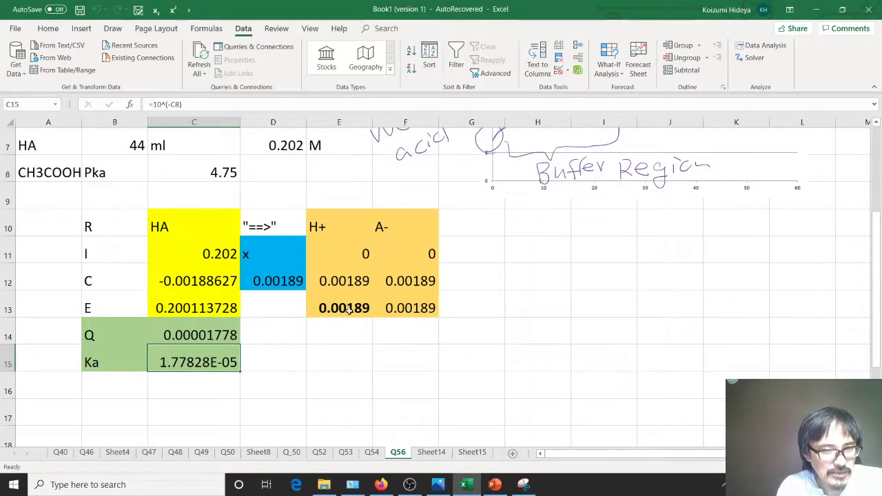
Step: Label the equilibrium H+ concentration by entering [H+] in cell D13
click(340, 309)
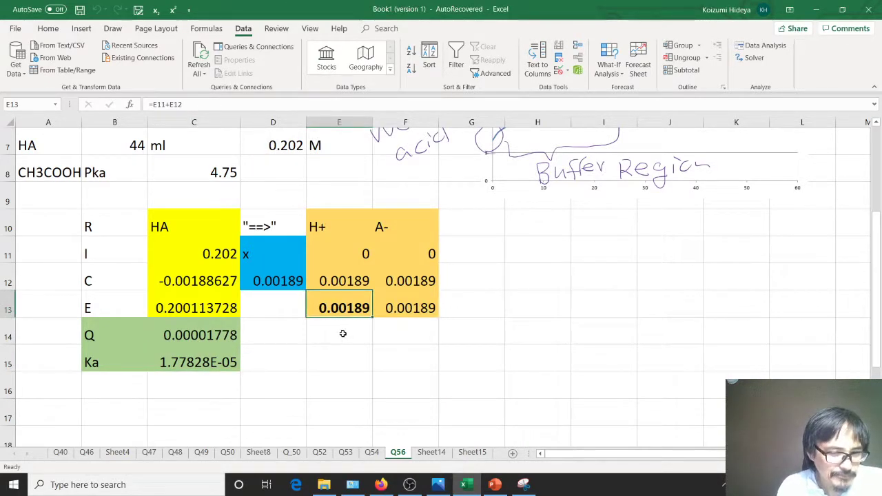
click(287, 313)
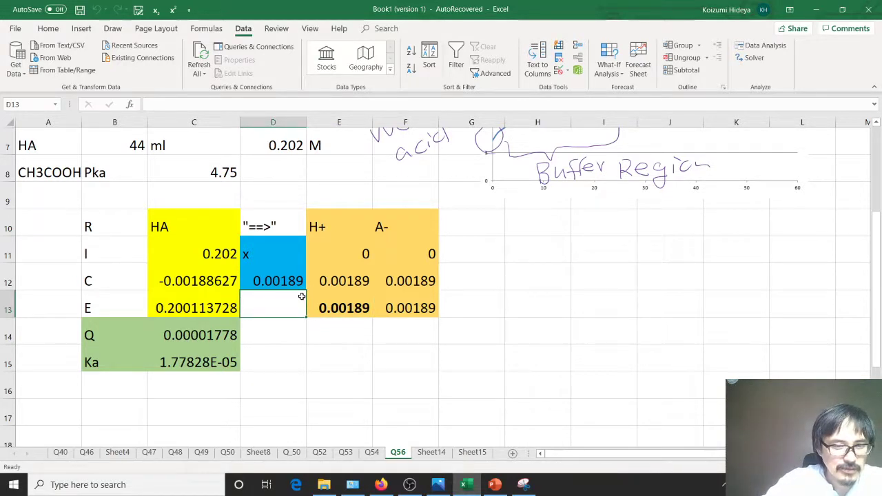
key(Right)
key(Left)
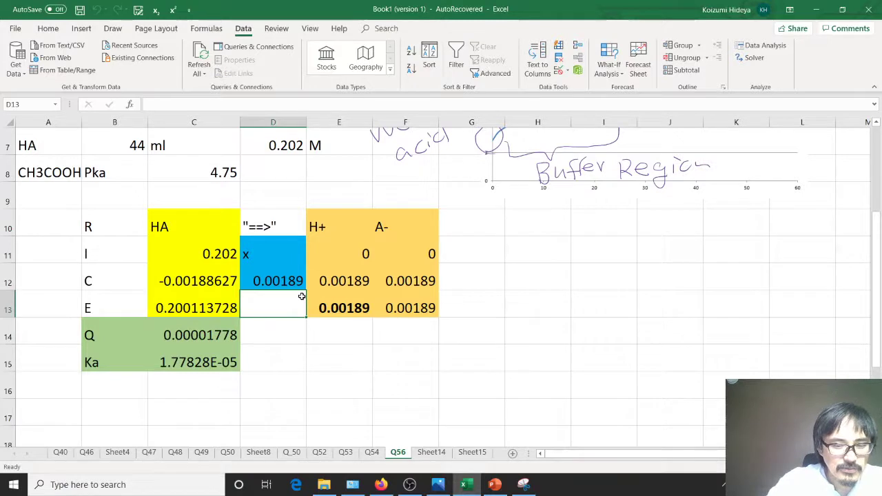
text([H+)
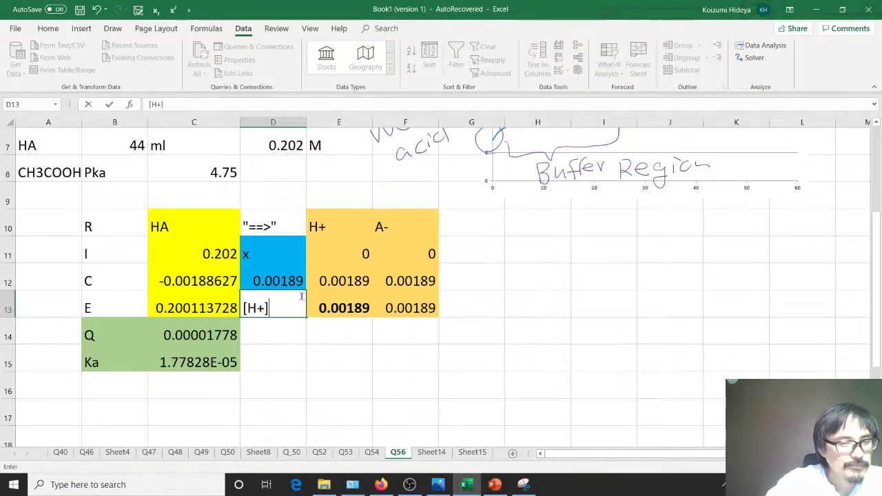
key(Return)
key(Up)
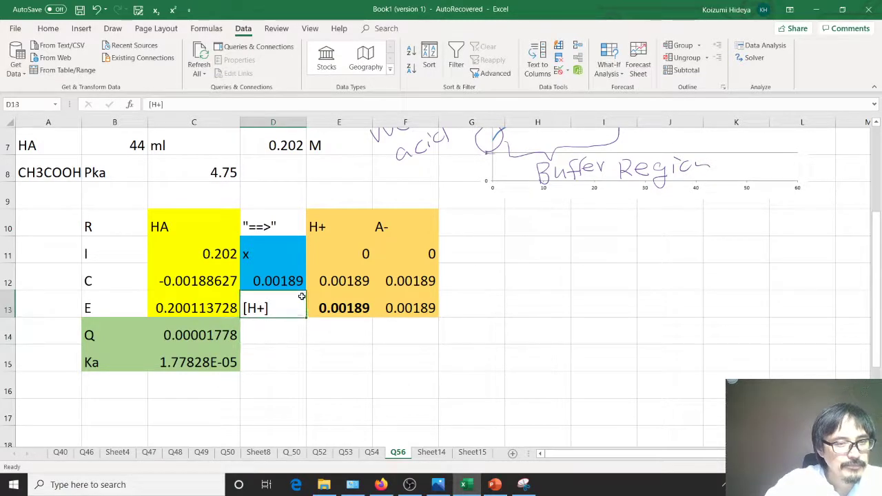
Step: Format the [H+] label and its value in D13:E13 as bold red text
key(shift+Right)
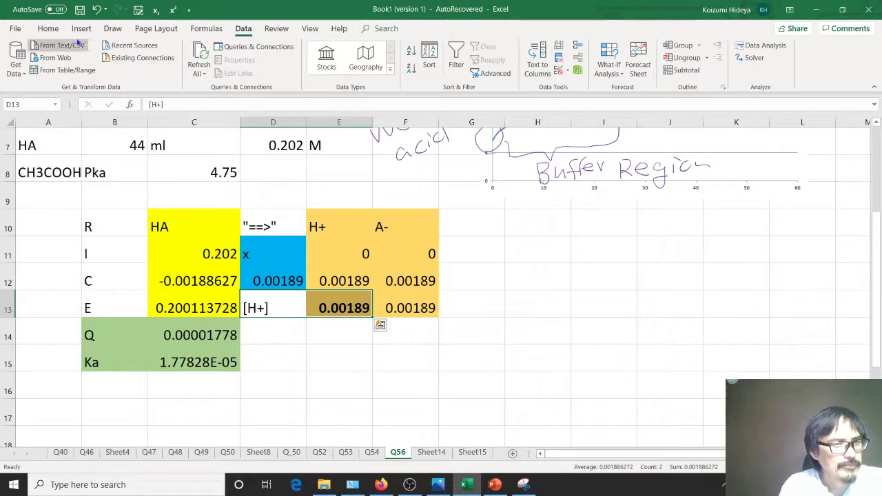
click(47, 28)
click(104, 69)
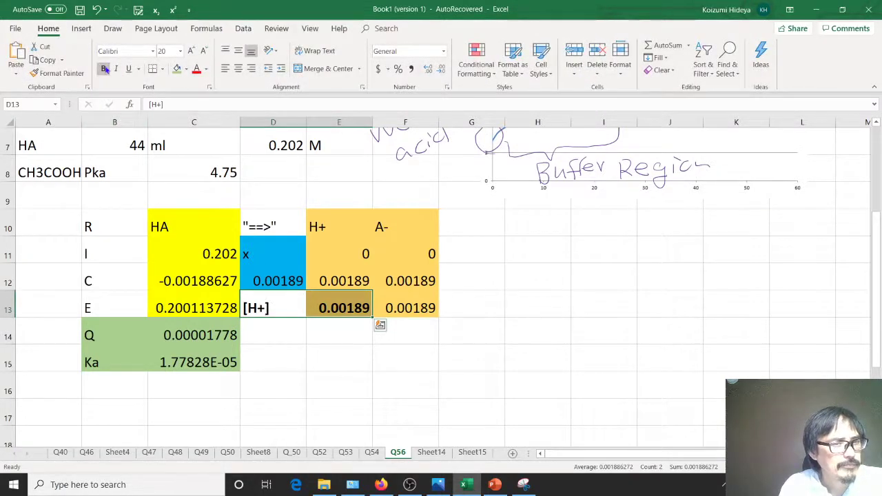
click(196, 68)
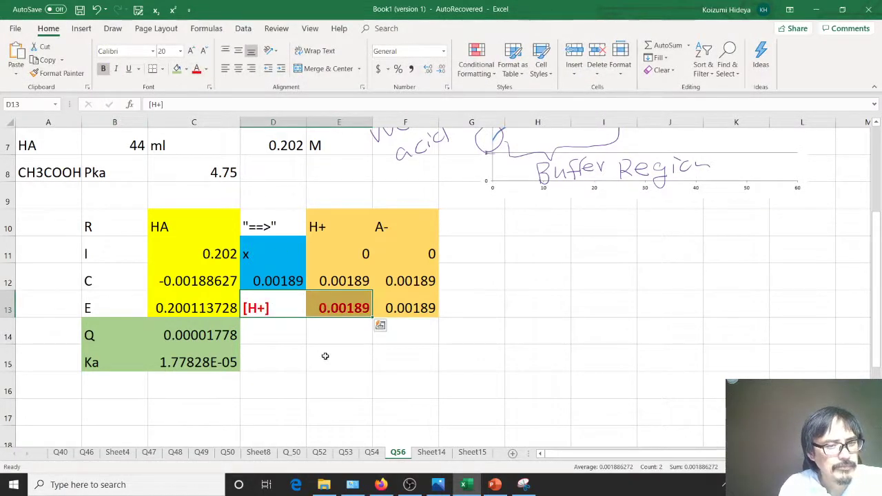
Step: Add a pH label in D14 and calculate the pH in E14 with =-LOG(E13)
key(Down)
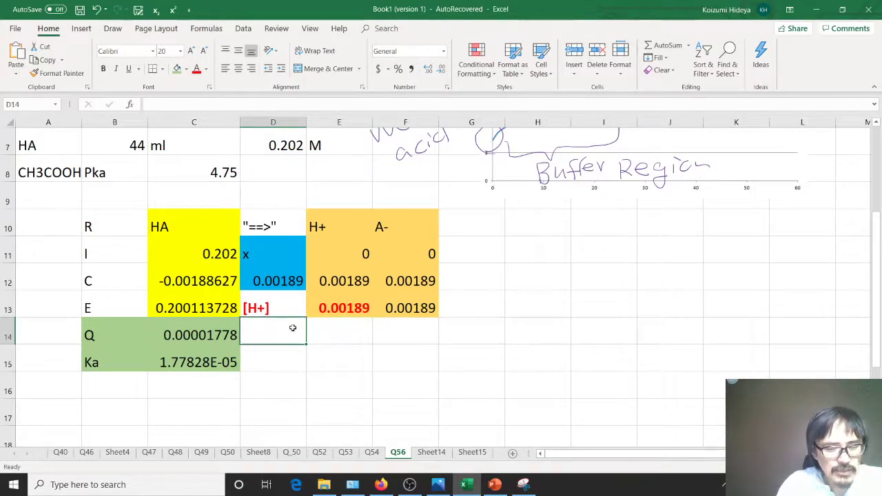
text(pH)
key(Tab)
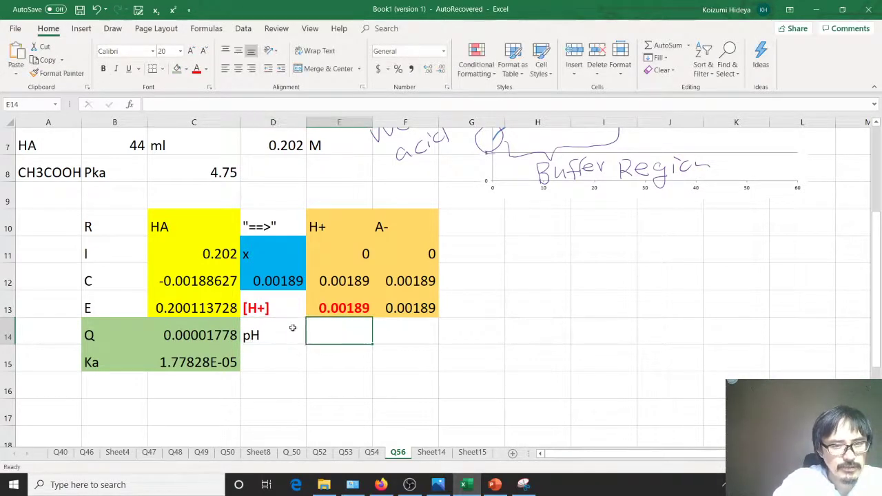
text(=)
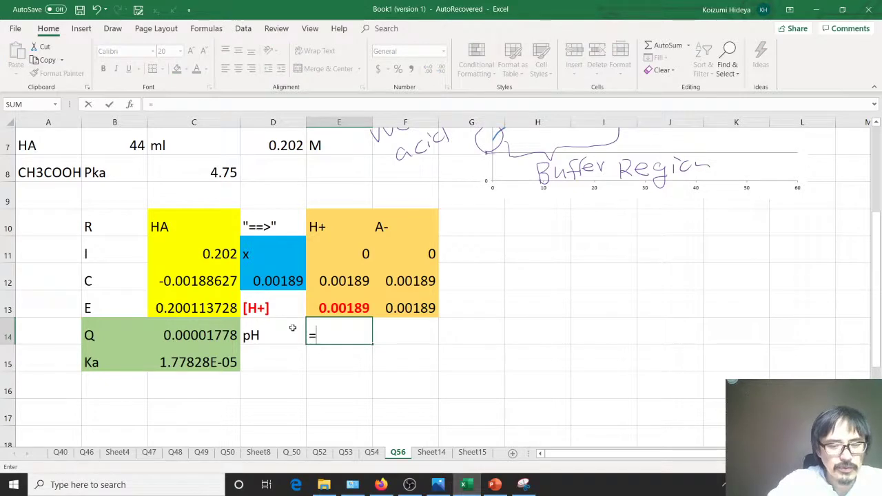
text(-log)
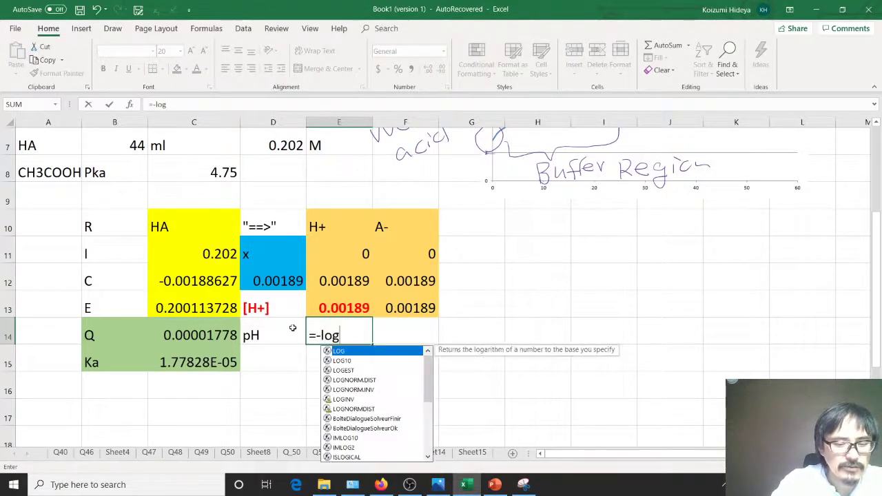
text(()
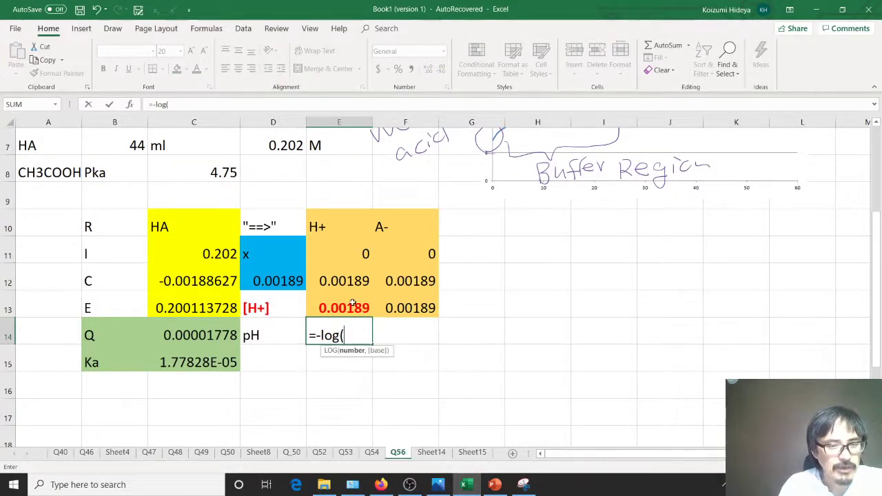
click(352, 303)
text())
key(Return)
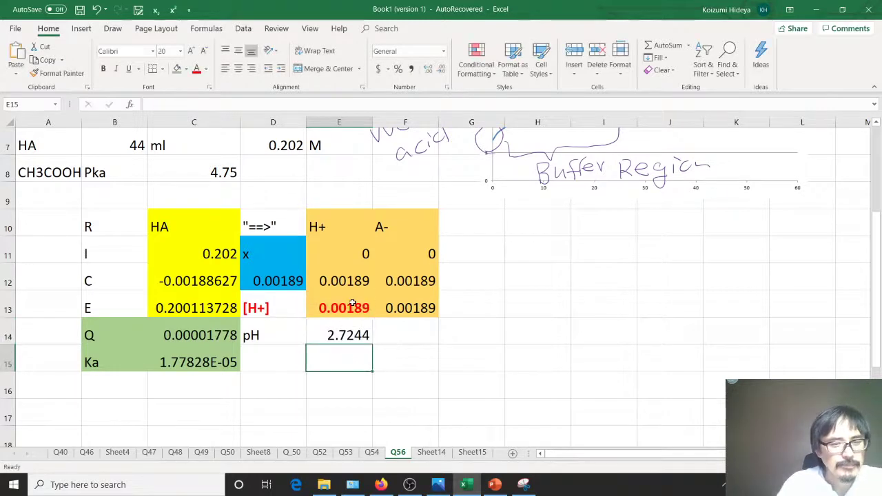
Step: Record the answer to part a) by entering the label a) in I11 and 2.7244 in J11
click(615, 246)
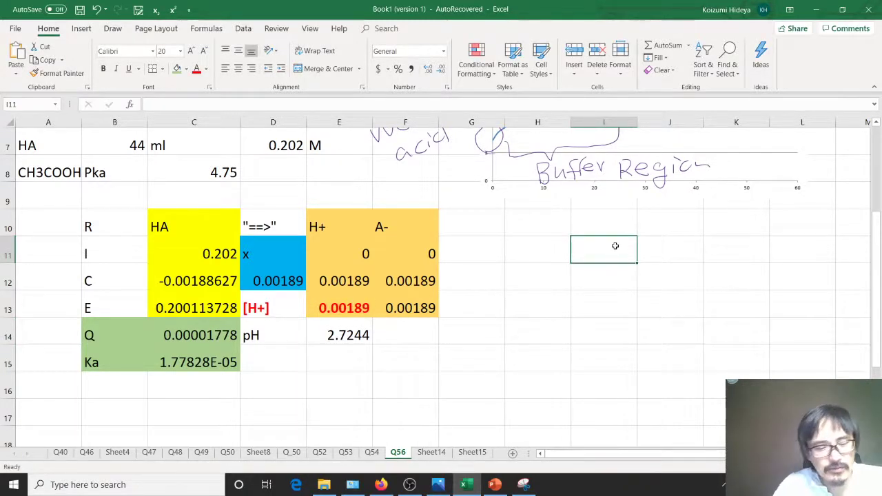
text(a))
key(Tab)
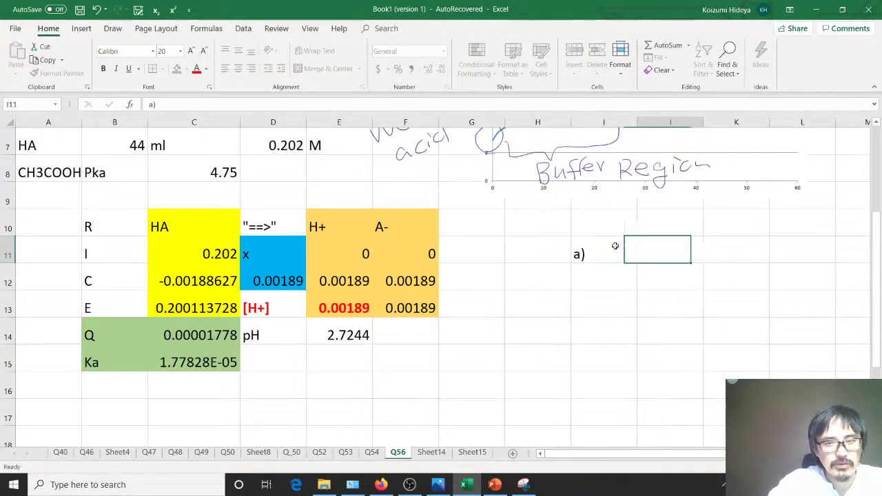
text(2.)
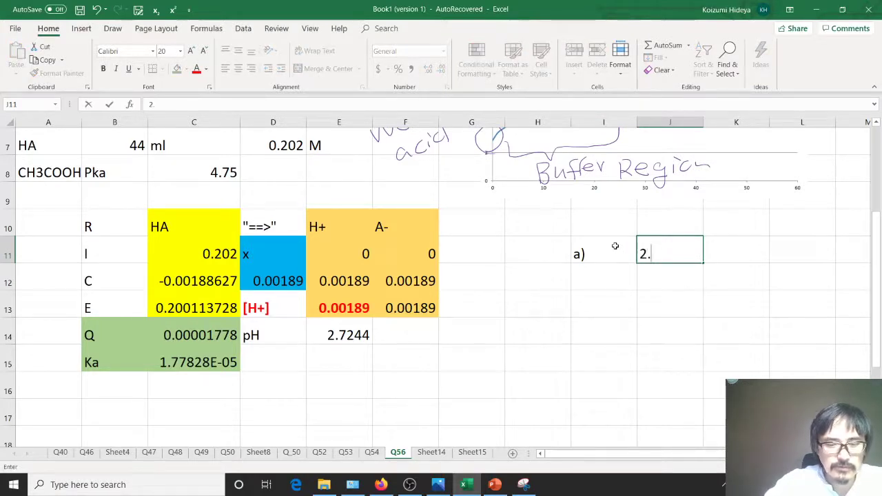
text(7244)
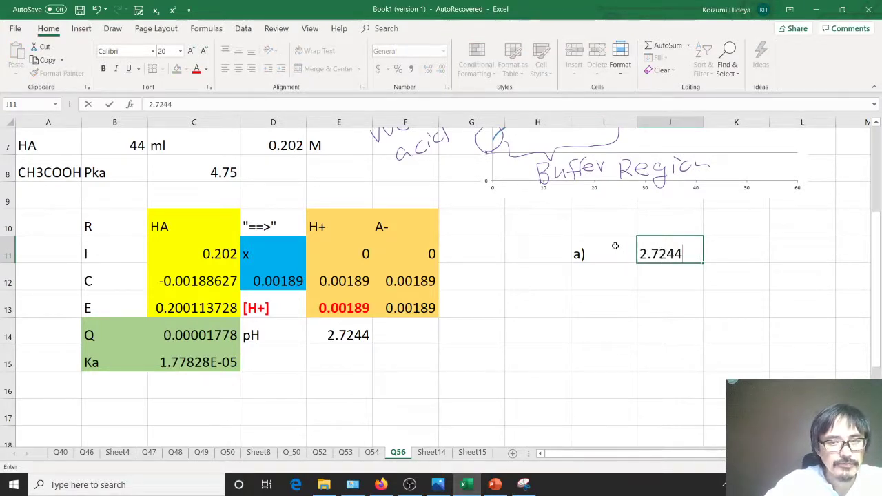
key(Return)
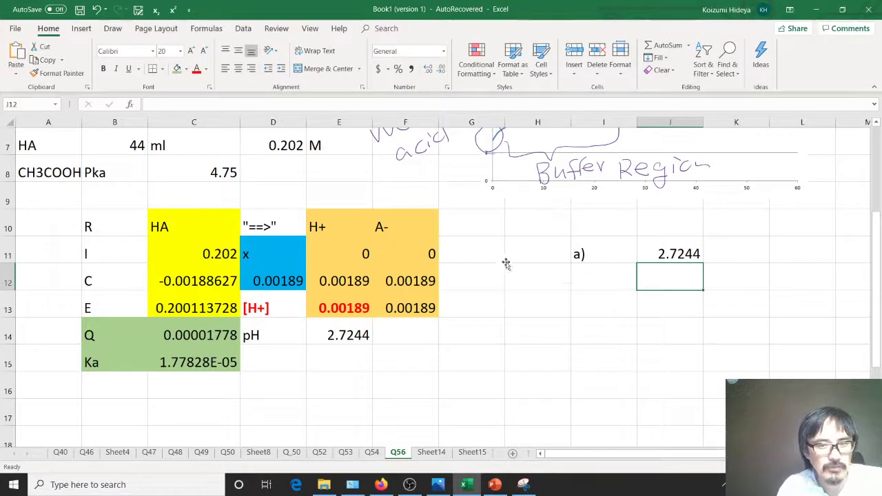
Step: Review the problem statement for the NaOH concentration and the added volumes in the remaining parts
scroll(504, 254, up, 1)
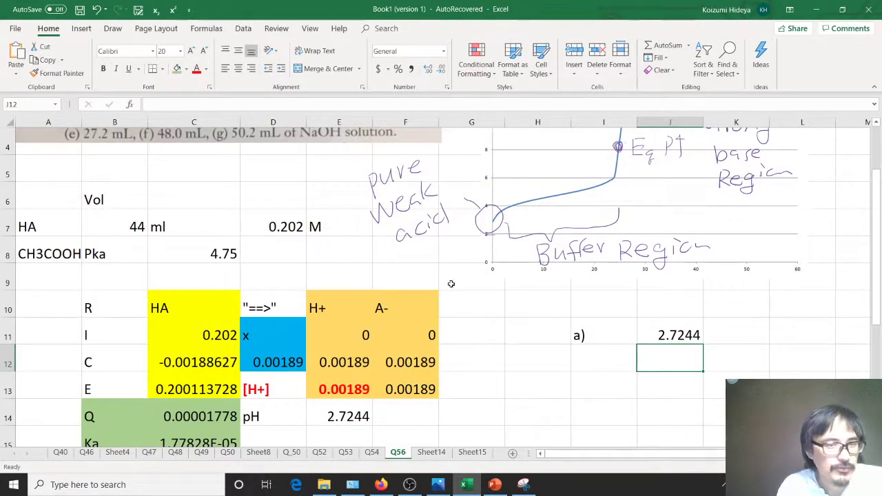
scroll(451, 282, up, 1)
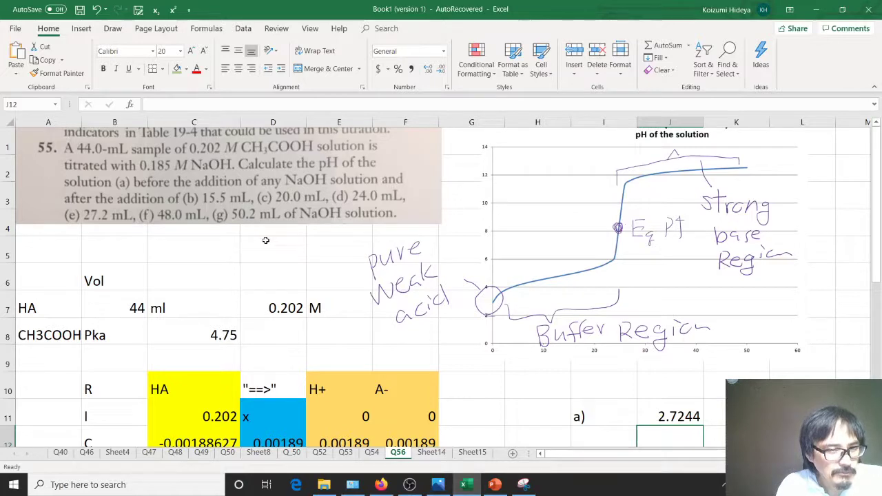
scroll(248, 217, down, 2)
scroll(247, 218, down, 1)
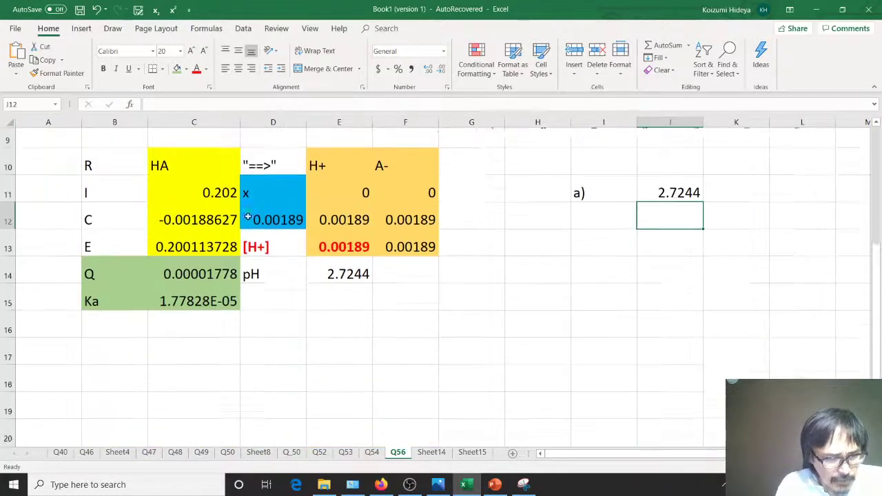
scroll(247, 217, down, 1)
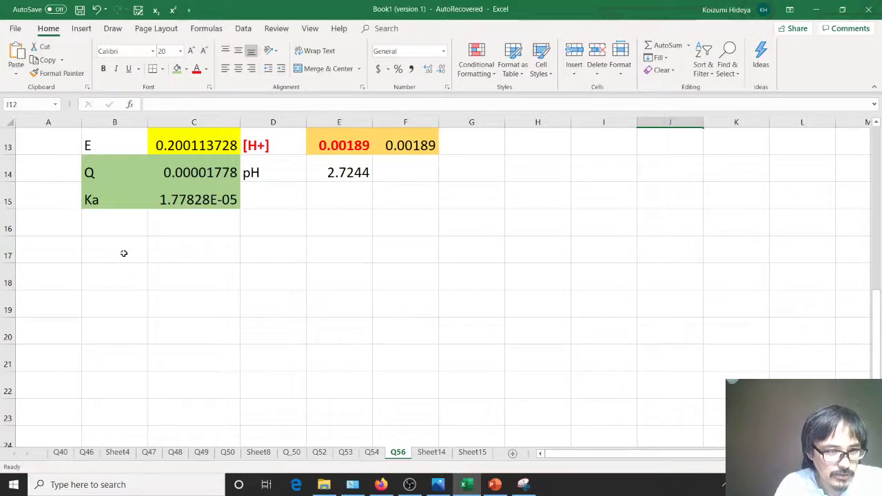
scroll(128, 256, up, 4)
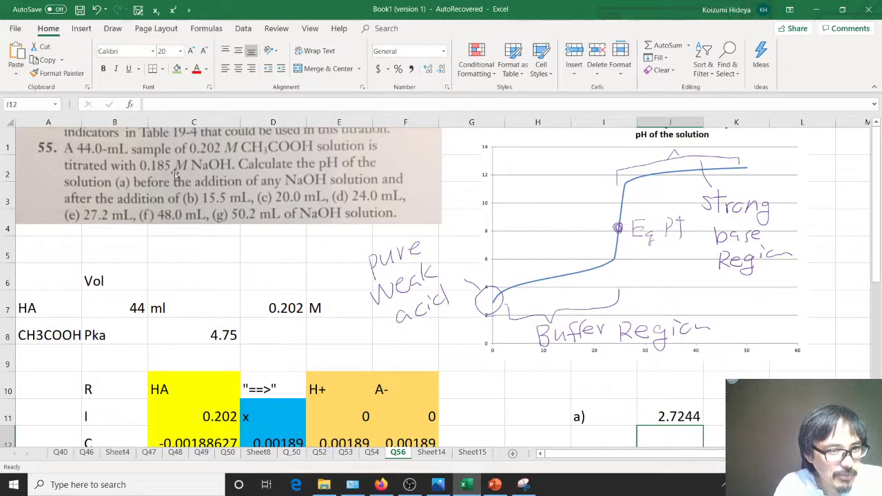
Step: Calculate the amount of acid in C6 with =B7*D7 and enter the unit mmol in D6
click(143, 296)
click(270, 307)
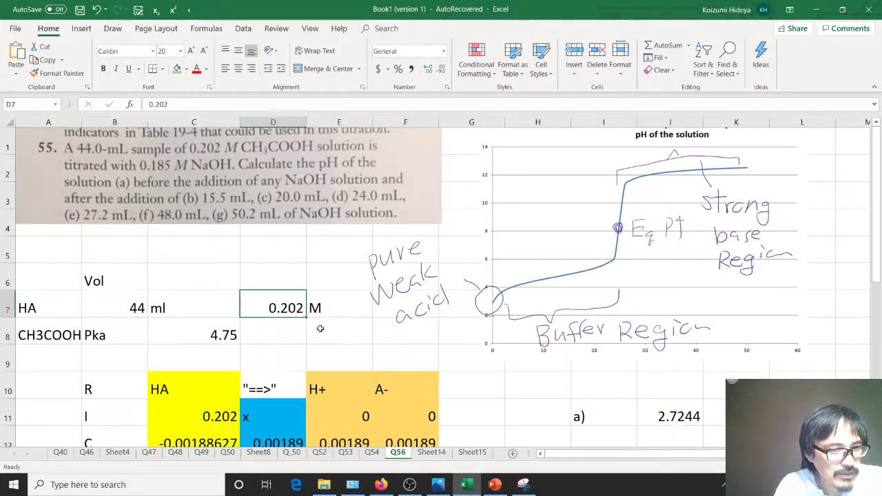
click(187, 273)
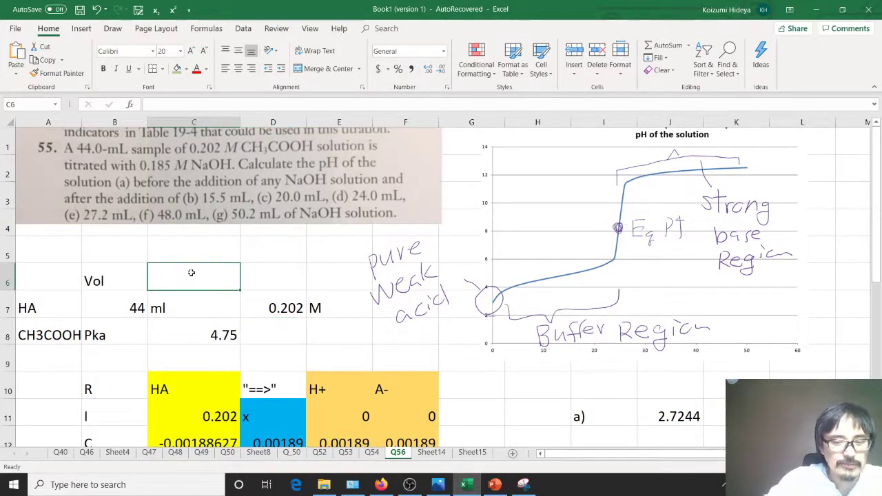
text(=)
click(132, 304)
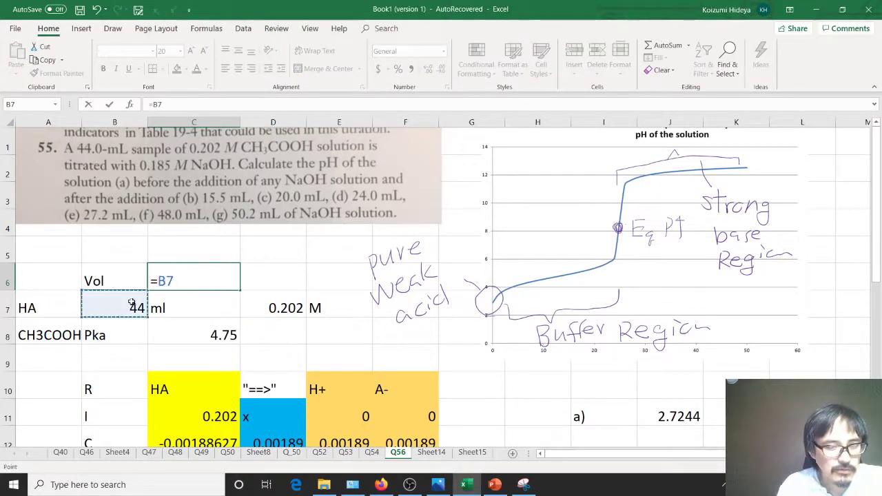
text(*)
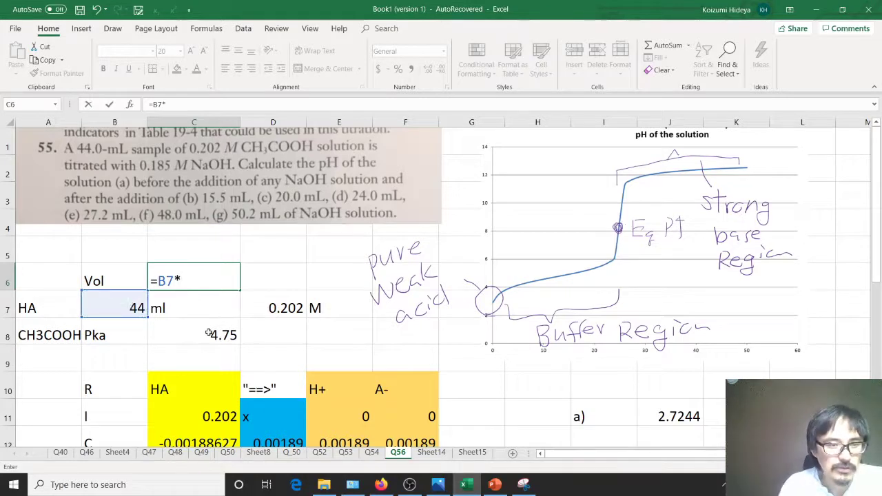
click(274, 303)
key(Return)
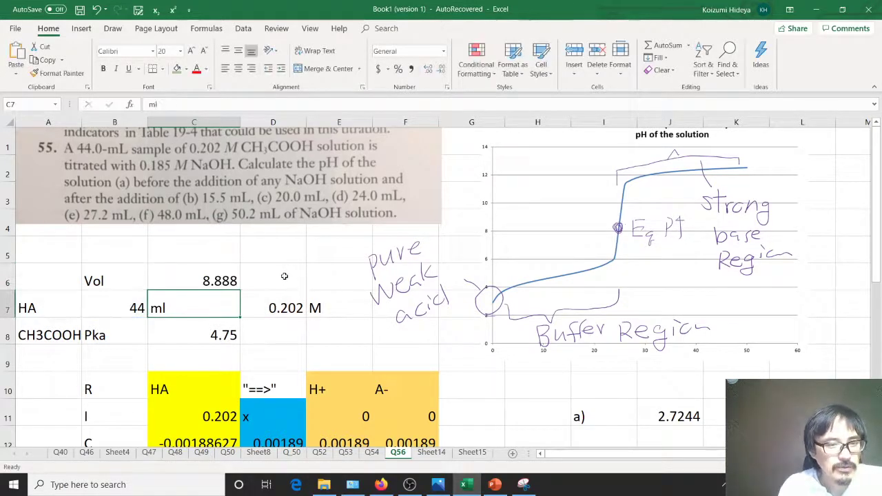
click(283, 276)
text(mmol)
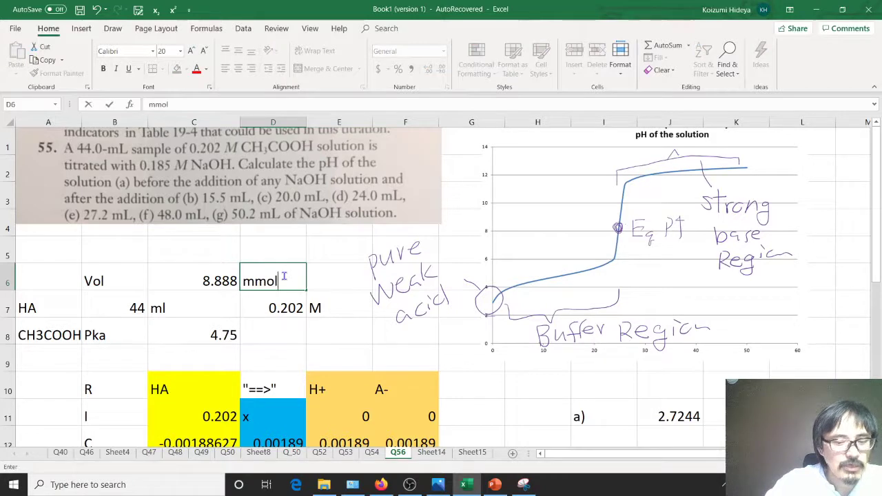
key(Return)
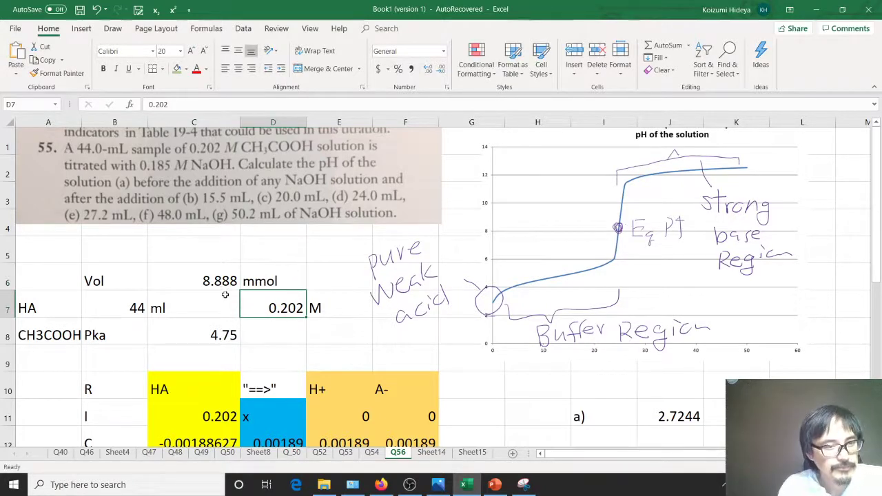
drag(206, 276, 247, 278)
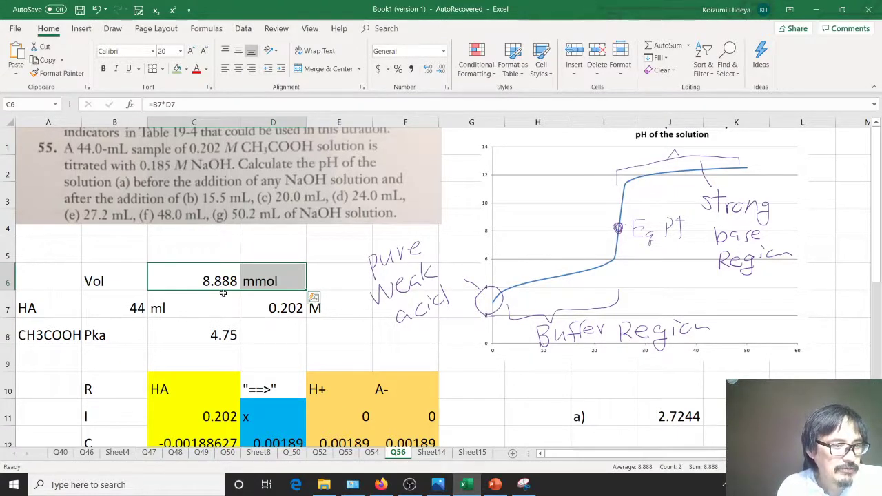
Step: Insert two blank rows at row 7, above the HA volume and concentration row
scroll(257, 338, down, 4)
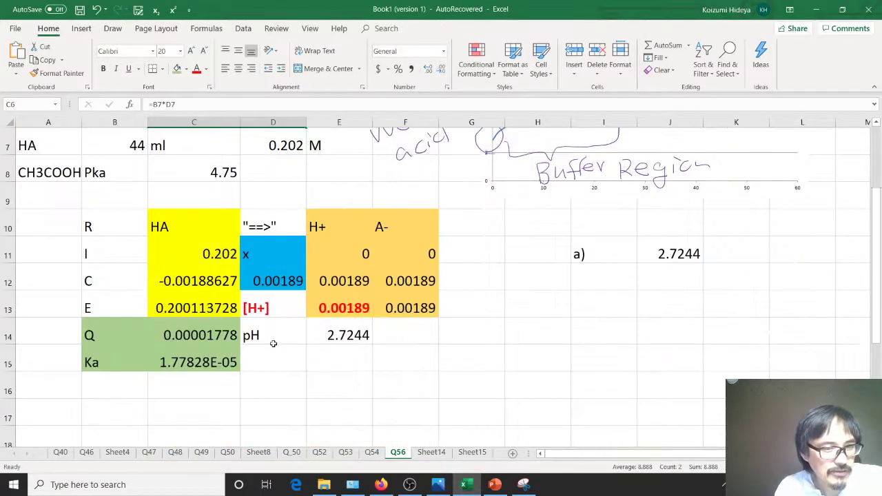
scroll(247, 337, up, 1)
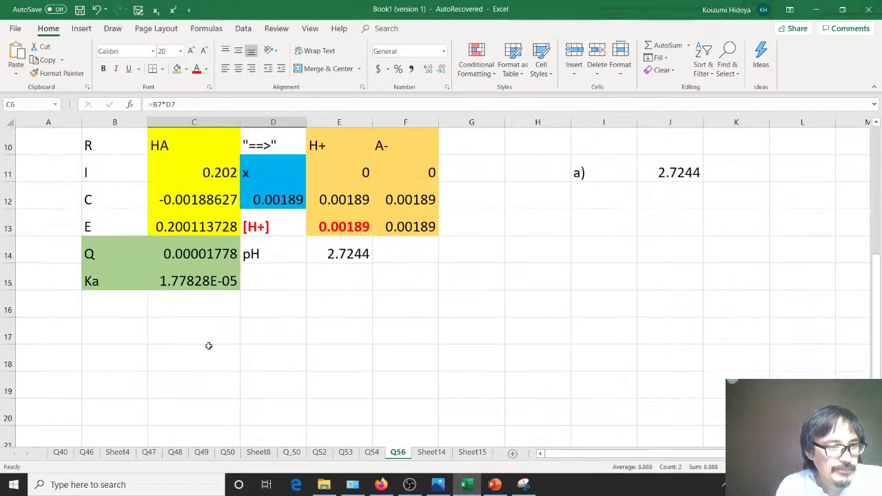
scroll(179, 356, up, 2)
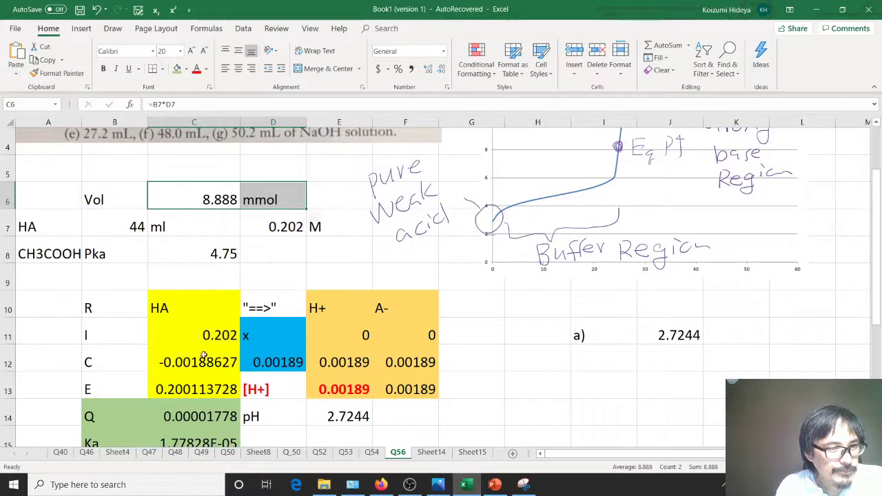
click(8, 228)
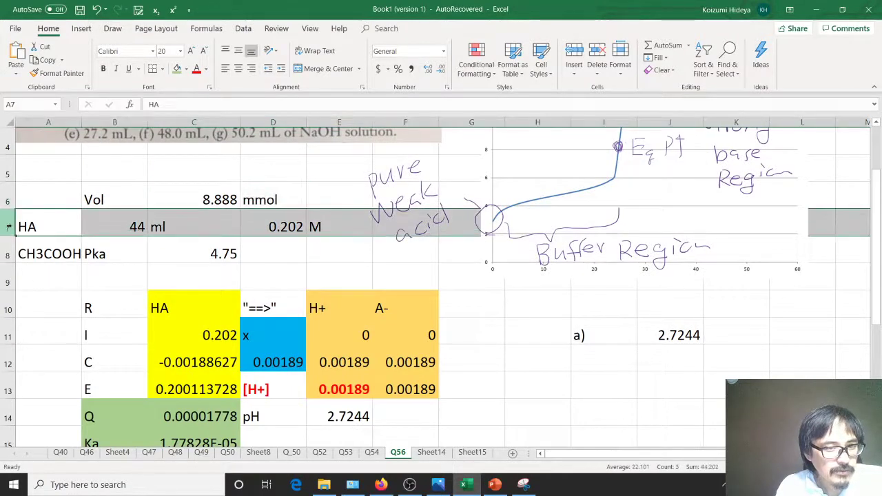
right_click(8, 227)
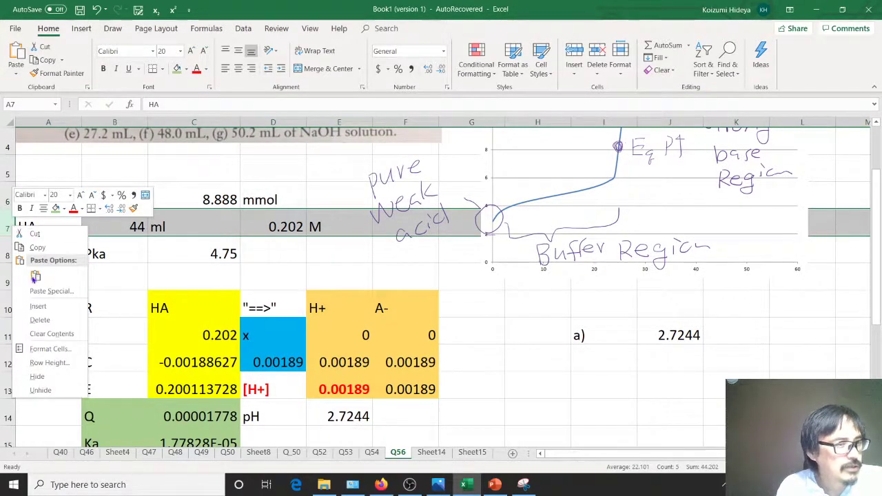
click(38, 306)
right_click(9, 228)
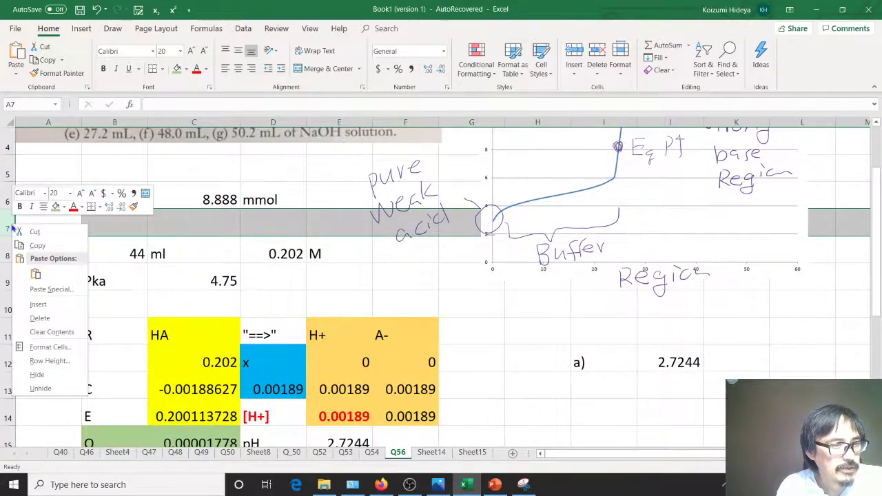
click(37, 305)
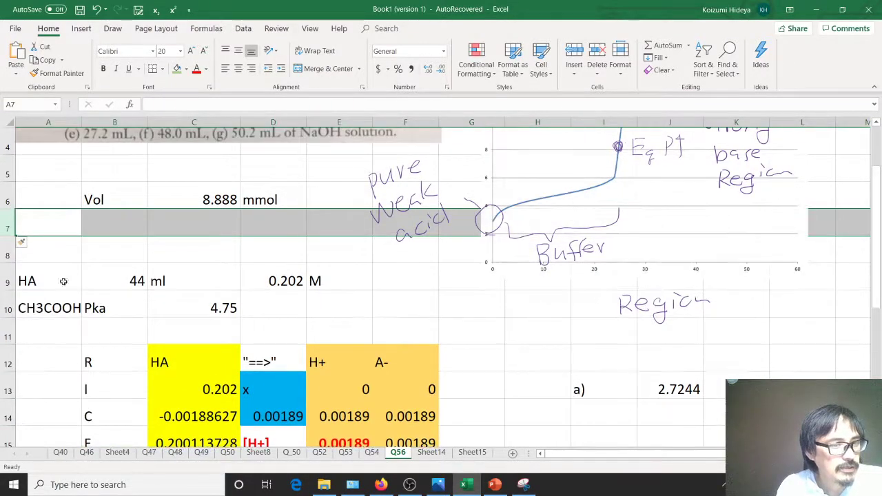
Step: Replace the Vol label in B6 with #mol of acid and widen column B to fit the text
click(116, 225)
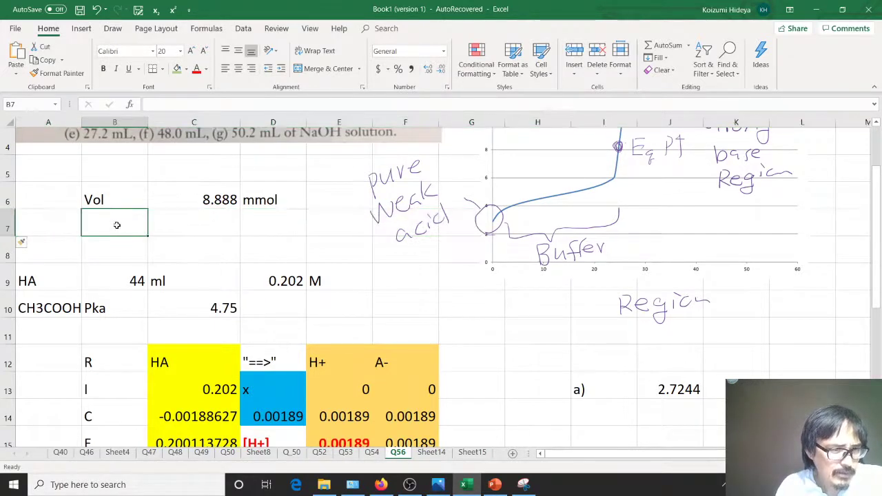
click(94, 199)
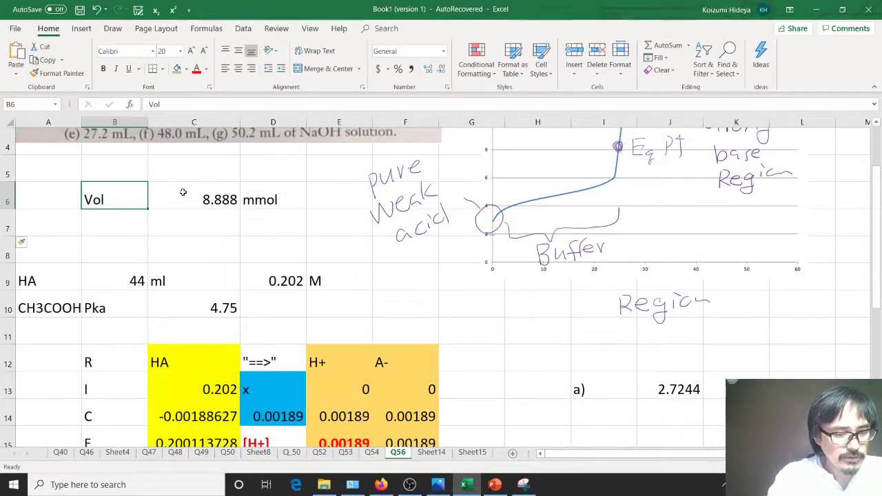
text(#mol)
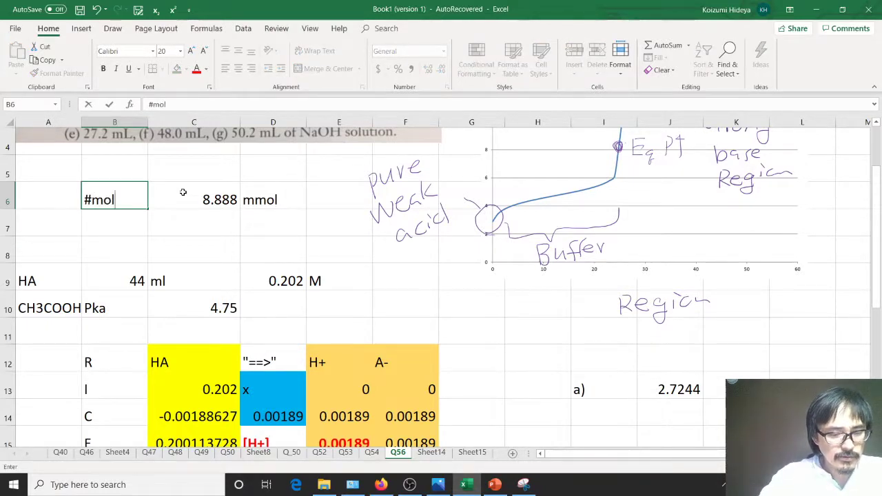
text( of acid)
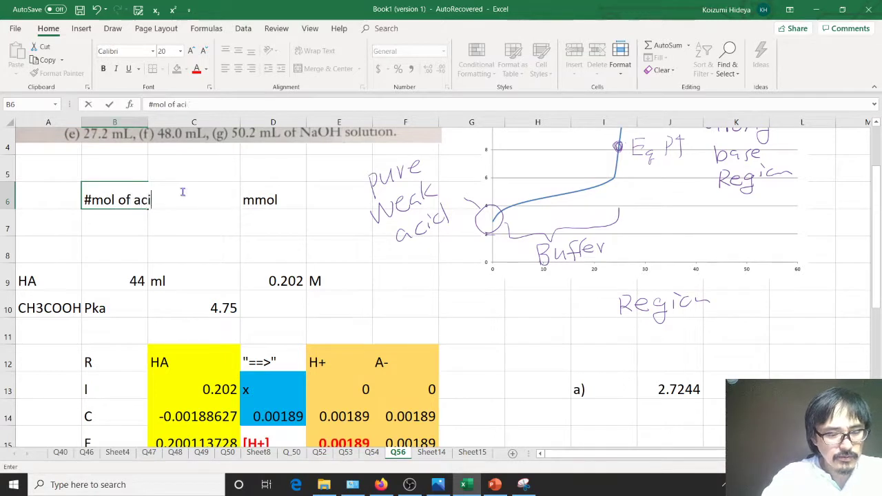
key(Return)
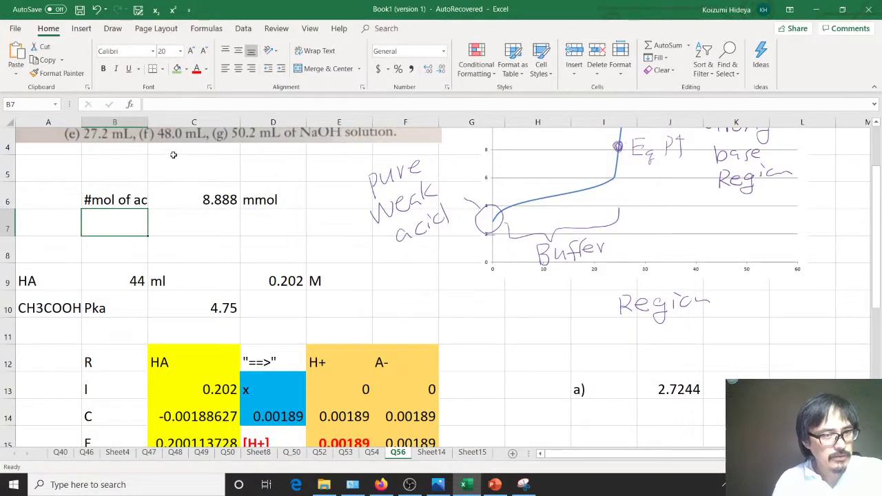
drag(147, 123, 172, 123)
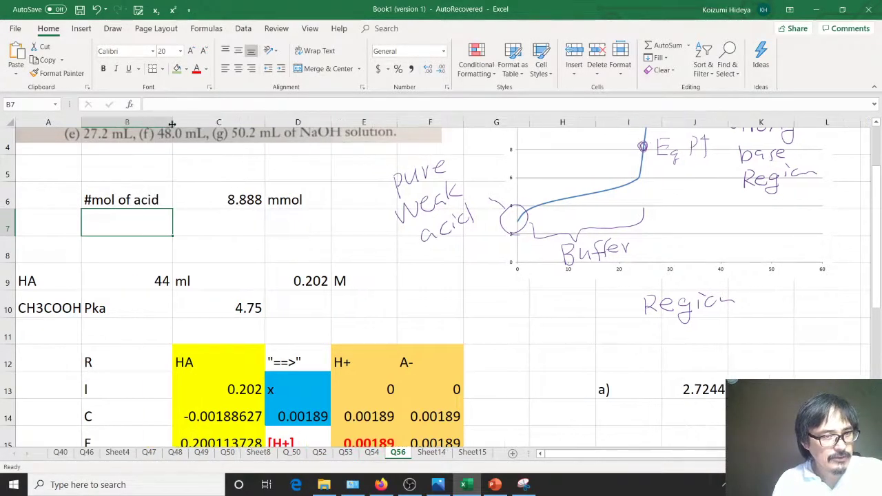
Step: Sketch a beaker in purple ink over the blank cells around H17:I22, below the part a) answer
scroll(224, 250, up, 1)
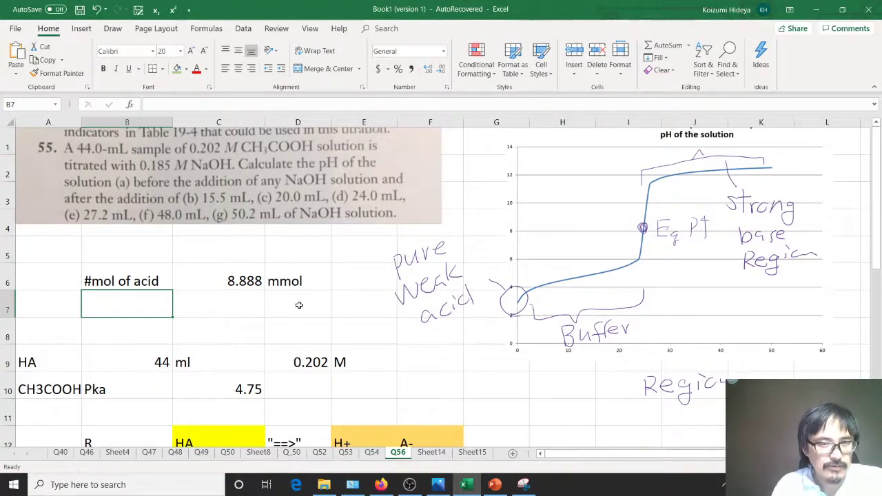
click(109, 32)
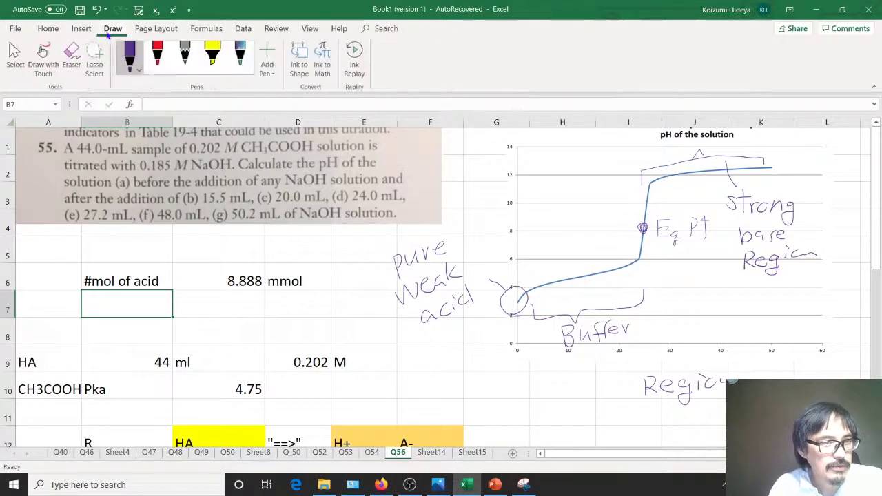
scroll(548, 271, down, 4)
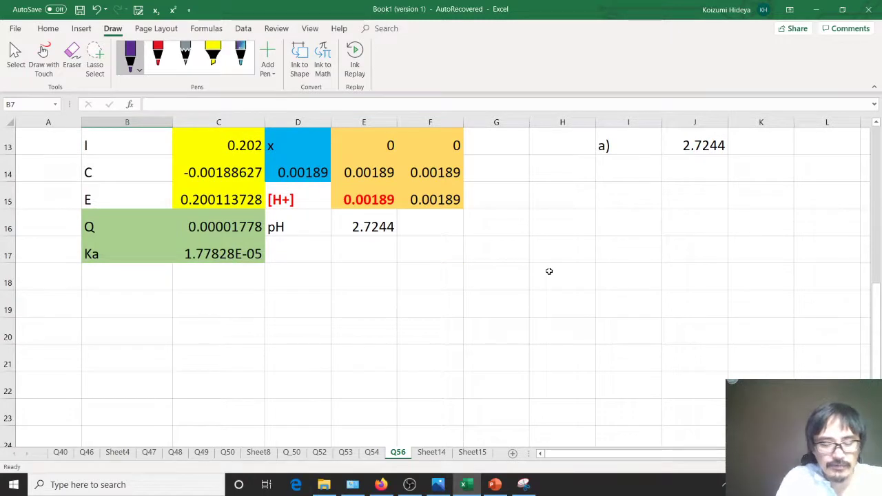
mouse_move(596, 274)
mouse_down()
mouse_move(563, 274)
mouse_move(662, 260)
mouse_up()
mouse_move(543, 266)
mouse_down()
mouse_move(546, 365)
mouse_move(645, 389)
mouse_up()
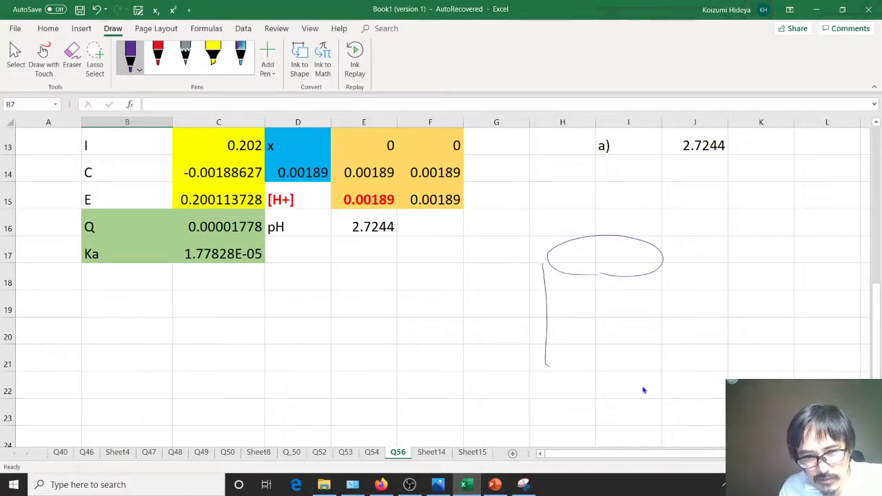
drag(566, 351, 623, 387)
drag(669, 264, 660, 357)
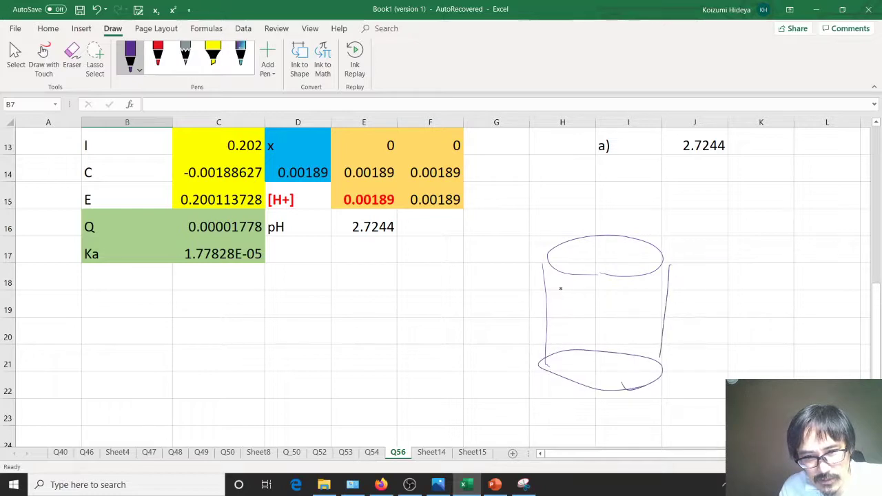
Step: Write HA three times, one below another, inside the sketched beaker
drag(560, 286, 560, 304)
drag(560, 295, 574, 295)
mouse_move(574, 284)
mouse_down()
mouse_move(573, 304)
mouse_move(591, 302)
mouse_up()
mouse_move(582, 296)
mouse_down()
mouse_move(590, 295)
mouse_move(571, 327)
mouse_up()
drag(577, 327, 587, 319)
mouse_move(558, 332)
mouse_down()
mouse_move(558, 349)
mouse_move(572, 341)
mouse_up()
mouse_move(572, 334)
mouse_down()
mouse_move(573, 351)
mouse_move(590, 350)
mouse_up()
drag(579, 343, 589, 342)
Step: Illustrate OH- added to the beaker reacting with HA to give H2O and A-, and circle the A-
drag(633, 196, 652, 215)
drag(652, 207, 661, 206)
mouse_move(662, 199)
mouse_down()
mouse_move(660, 218)
mouse_move(628, 235)
mouse_up()
mouse_move(622, 227)
mouse_down()
mouse_move(638, 227)
mouse_move(606, 259)
mouse_move(644, 192)
mouse_move(695, 243)
mouse_up()
drag(701, 228, 702, 243)
drag(714, 238, 734, 235)
drag(630, 281, 638, 297)
drag(626, 290, 653, 283)
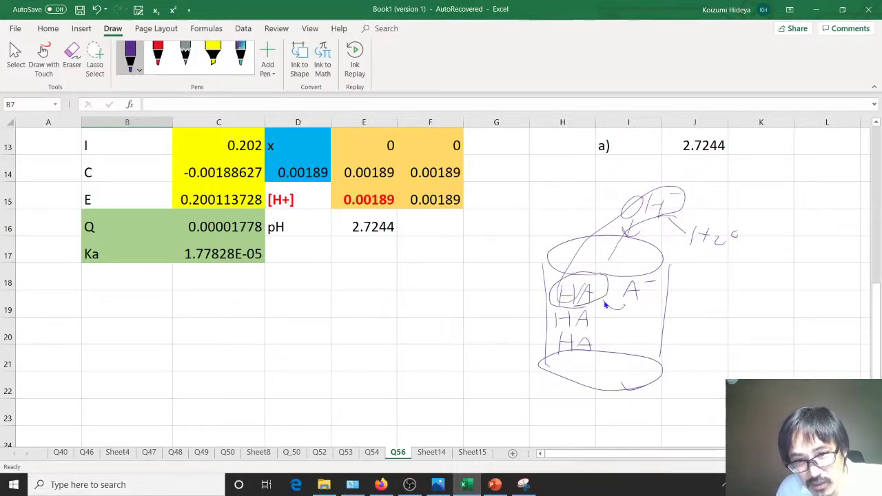
mouse_move(644, 304)
mouse_down()
mouse_move(651, 268)
mouse_move(638, 302)
mouse_up()
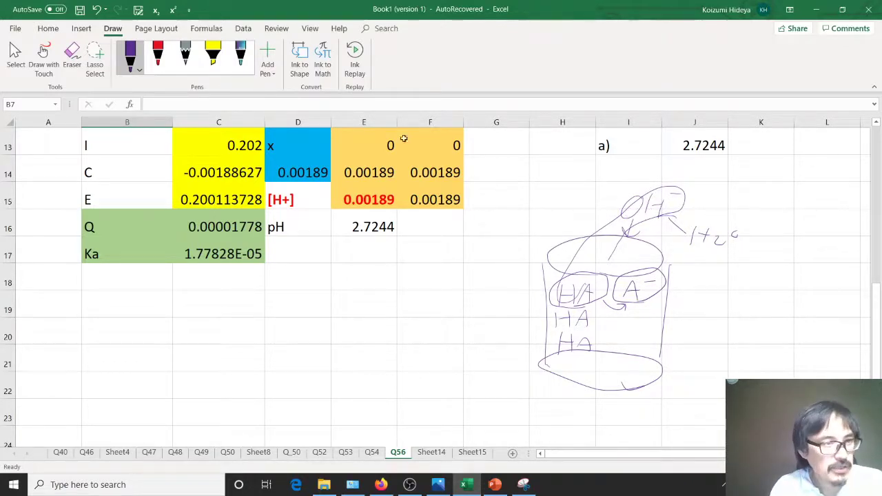
Step: Delete the beaker drawing and erase the leftover circles and arrow
click(15, 56)
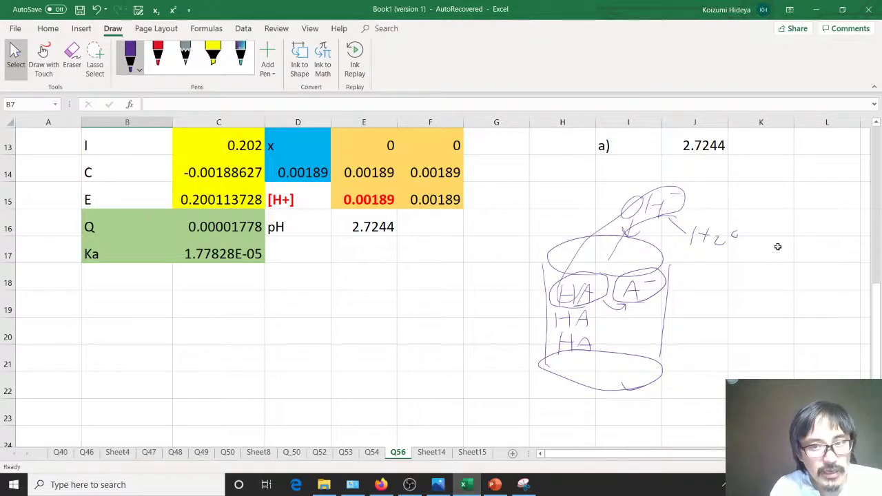
click(671, 208)
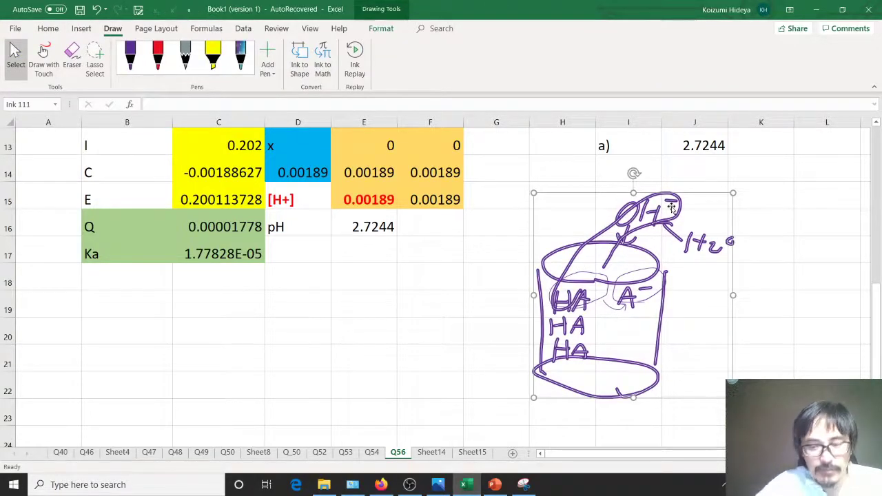
key(Delete)
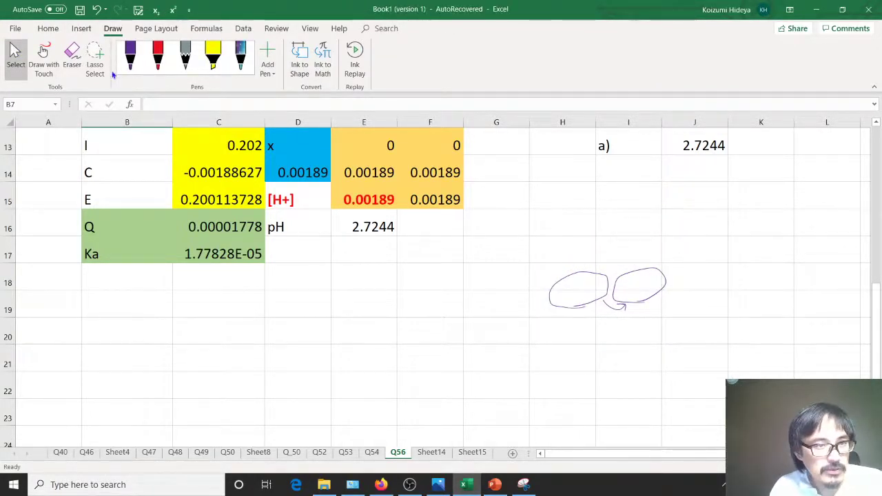
click(72, 57)
mouse_move(587, 276)
mouse_down()
mouse_move(644, 275)
mouse_move(619, 308)
mouse_up()
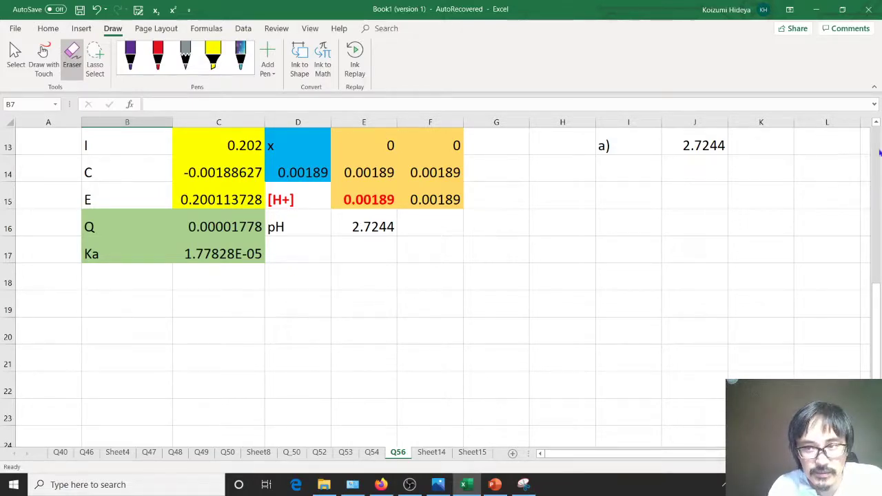
Step: Label cell B7 "mmol of OH added" and widen column B to fit the text
scroll(879, 153, up, 4)
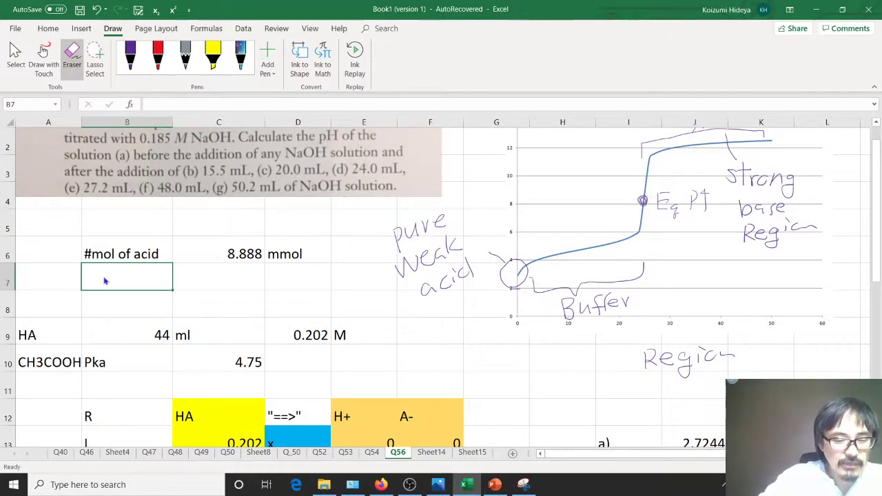
text(mmol)
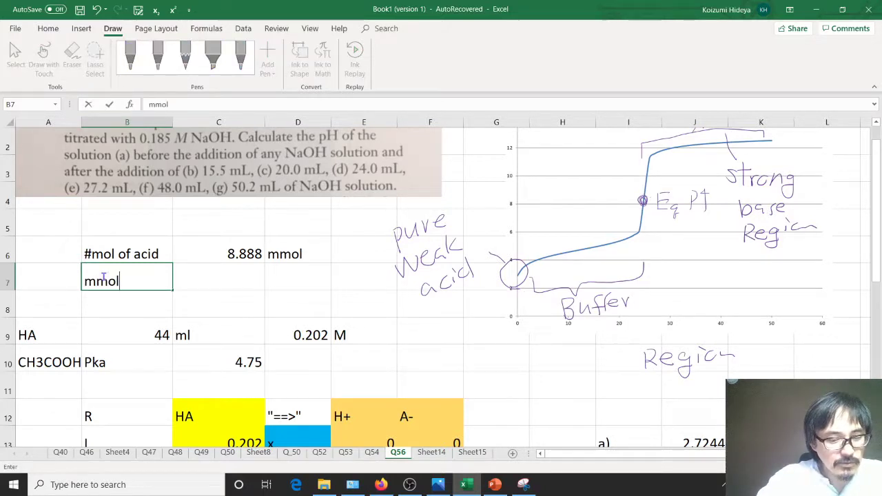
text( of )
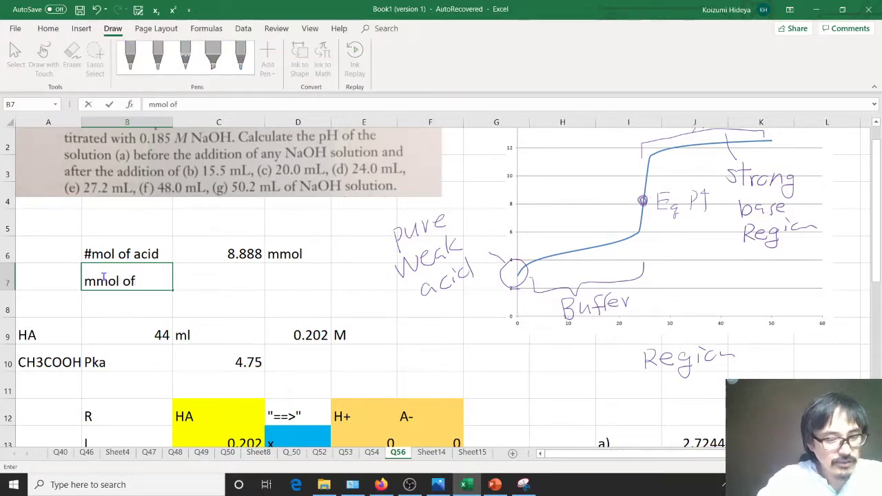
text(OH added)
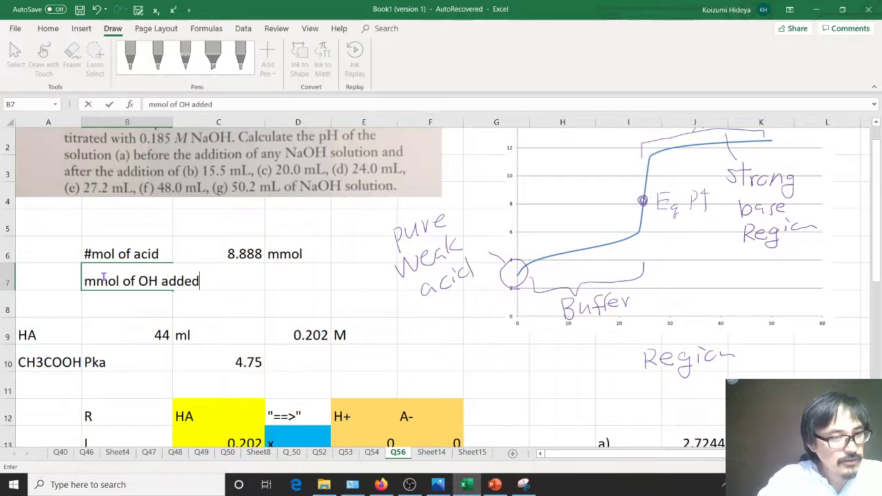
key(Return)
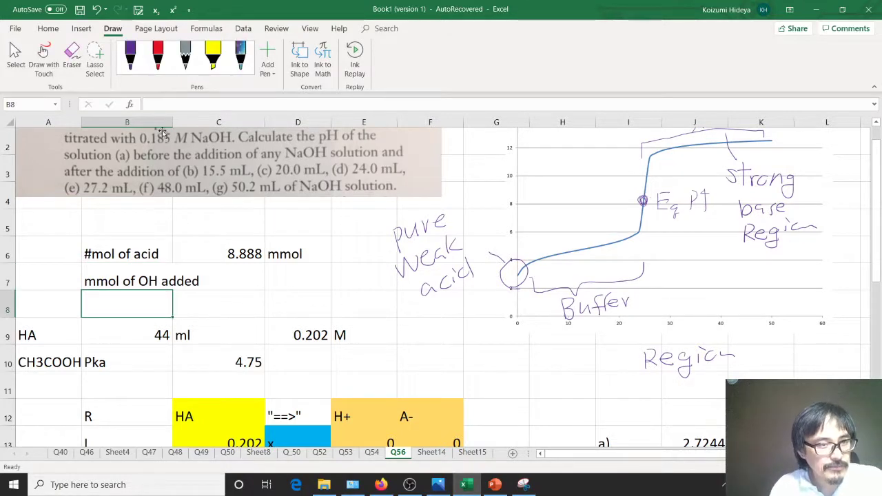
drag(173, 119, 219, 120)
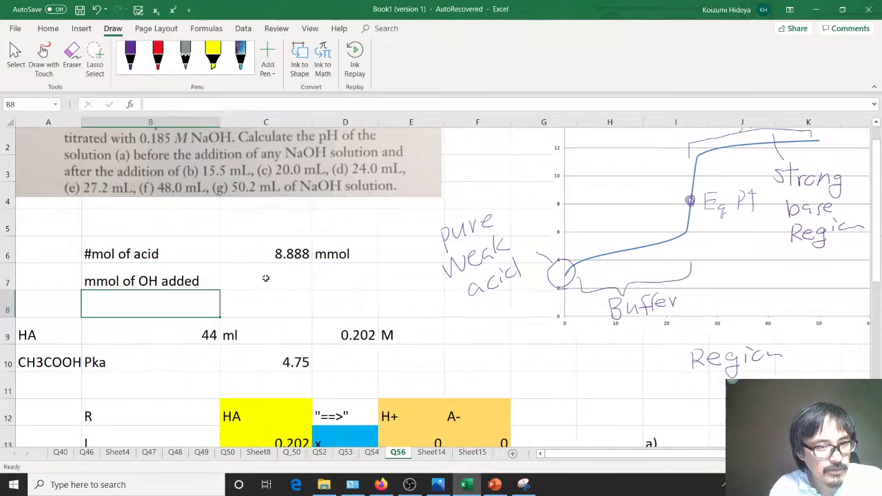
Step: Enter the NaOH volume 15.5 in D7 with the unit ml in E7
click(265, 278)
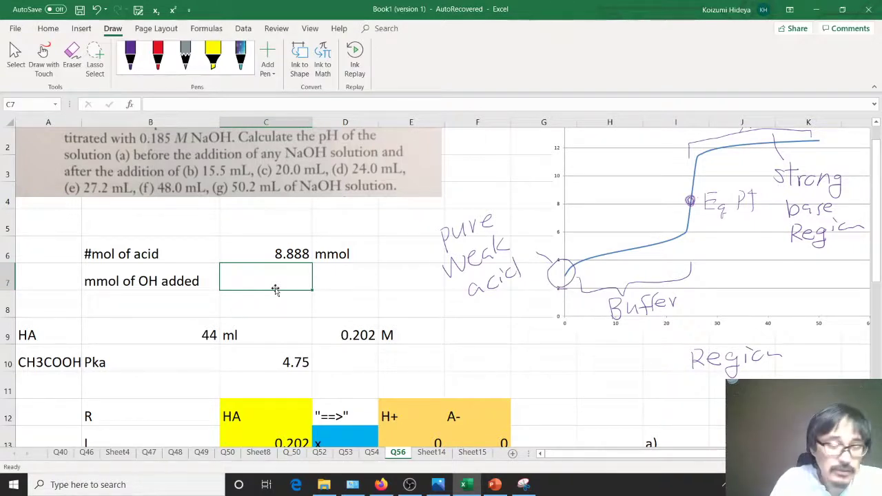
click(353, 280)
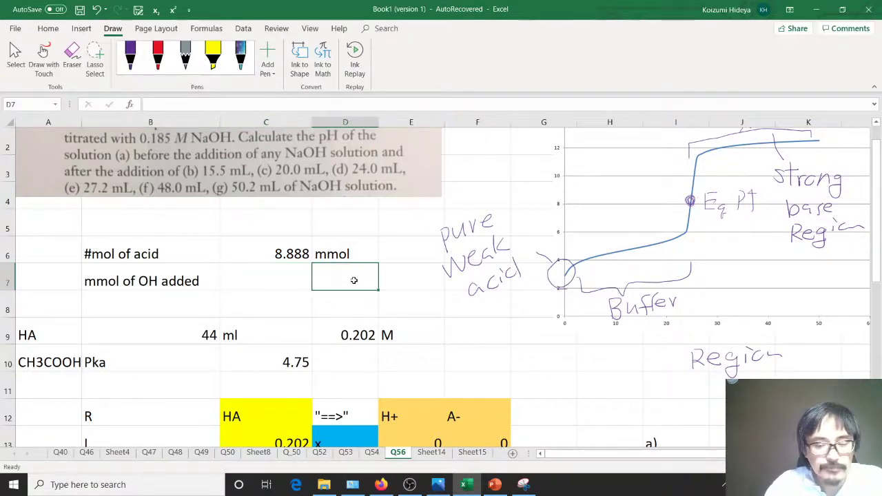
text(15)
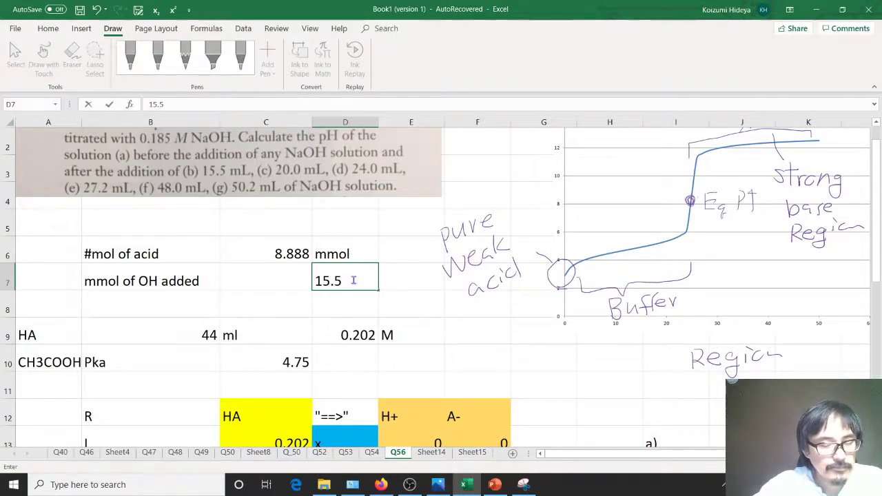
text(.5)
key(Tab)
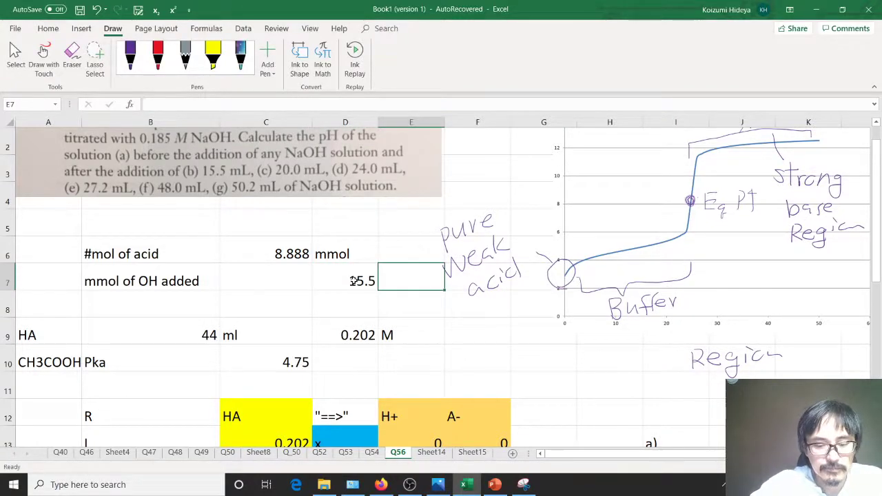
text(ml)
key(Return)
key(Up)
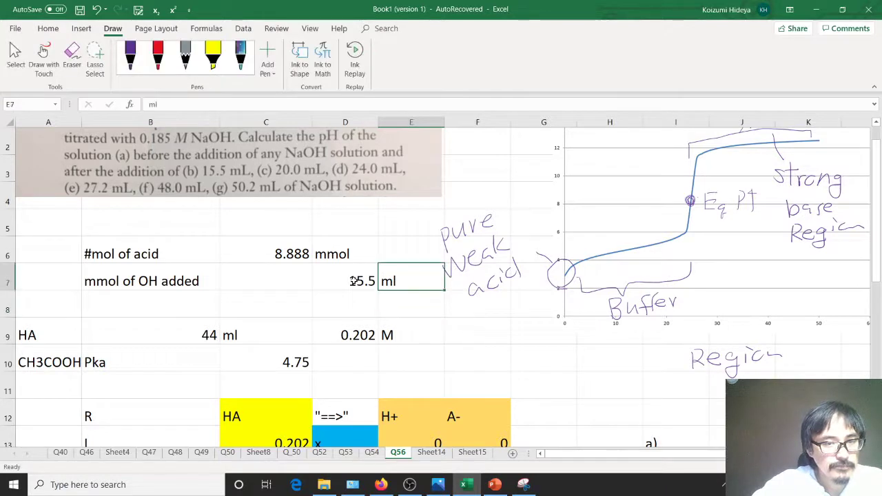
Step: Erase the handwritten "pure weak acid" note beside the titration curve
key(Left)
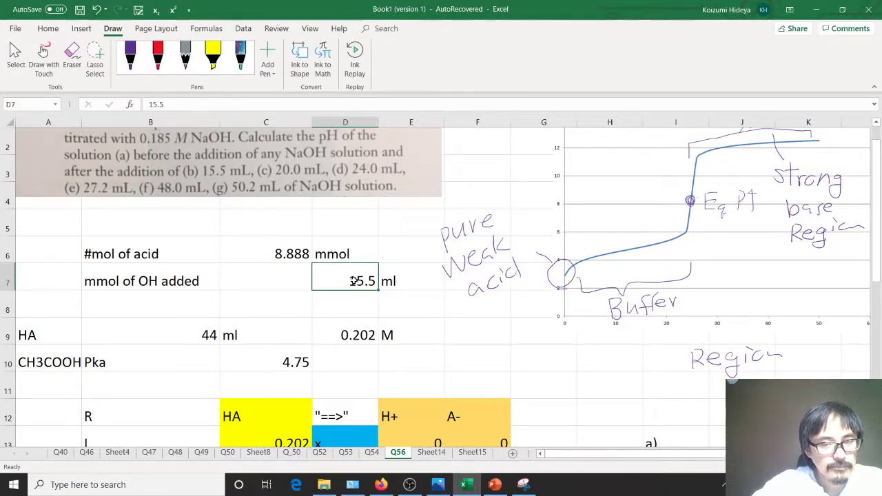
click(72, 57)
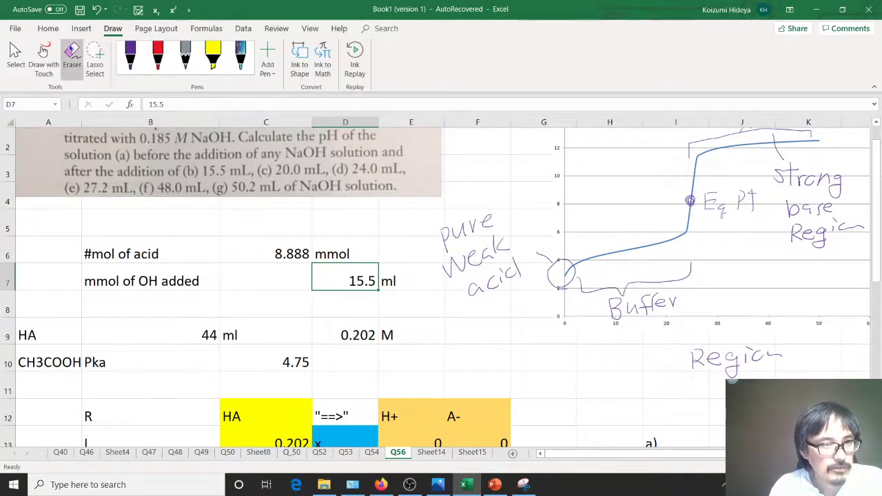
mouse_move(444, 206)
mouse_down()
mouse_move(460, 232)
mouse_move(451, 269)
mouse_move(500, 248)
mouse_move(482, 234)
mouse_move(510, 261)
mouse_move(503, 272)
mouse_up()
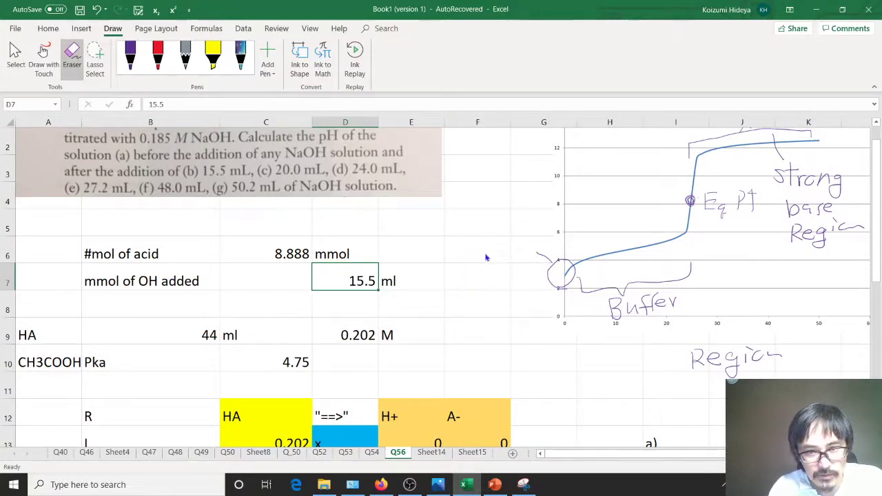
Step: Move the 15.5 ml volume and its unit from D7:E7 to F7:G7
key(shift+Right)
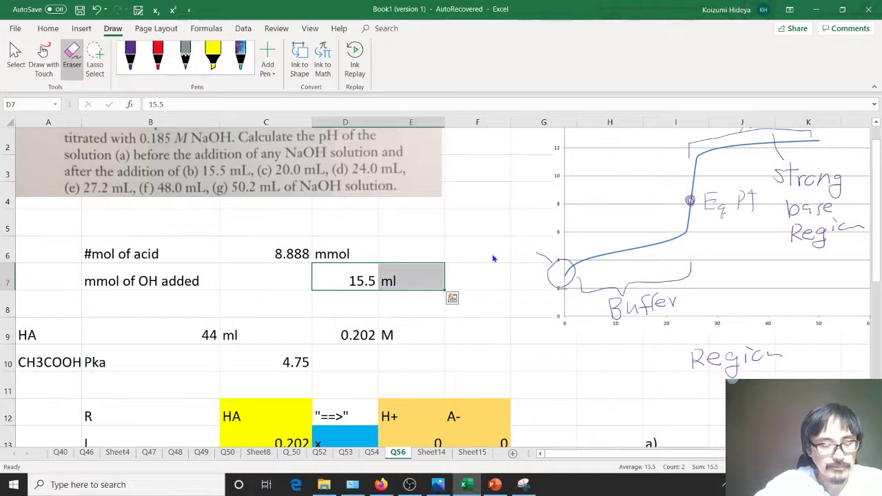
key(ctrl+x)
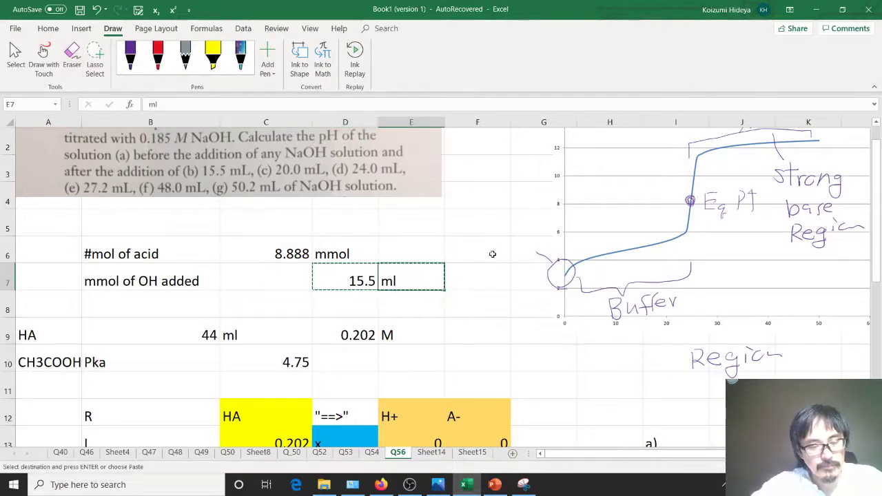
key(Right)
key(ctrl+v)
key(Left)
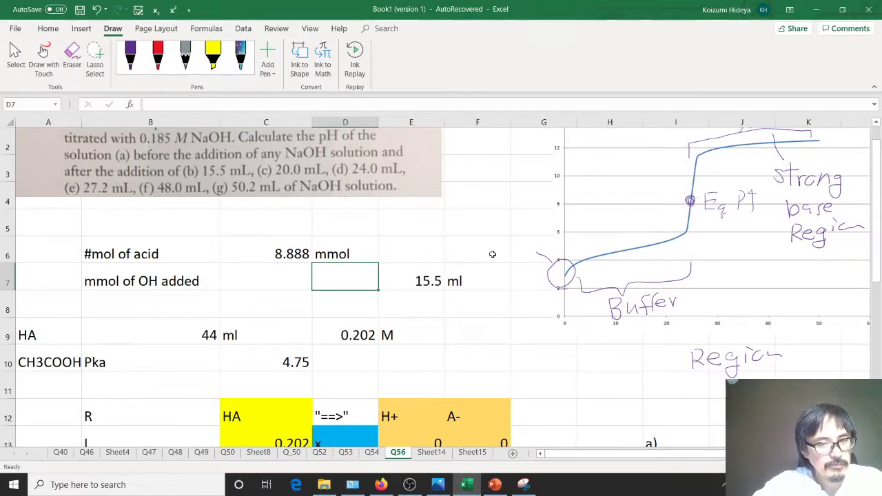
key(Right)
key(shift+Right)
key(shift+Right)
key(shift+Left)
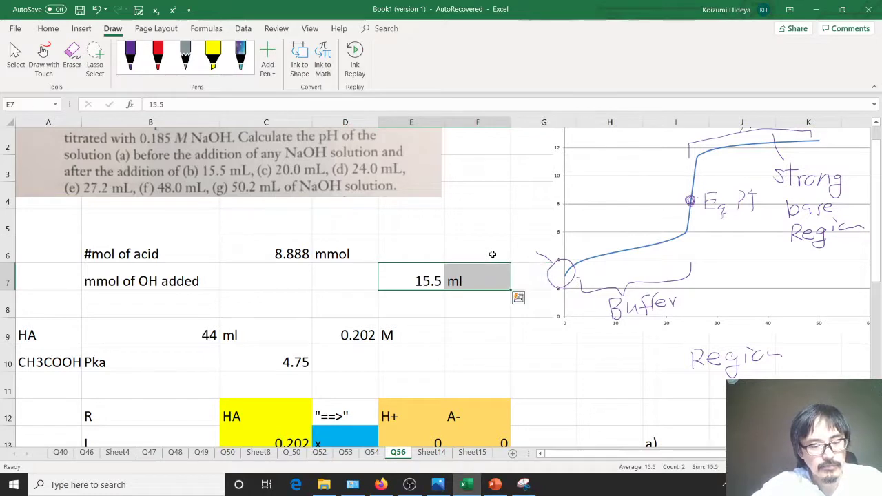
key(ctrl+x)
key(Right)
key(ctrl+v)
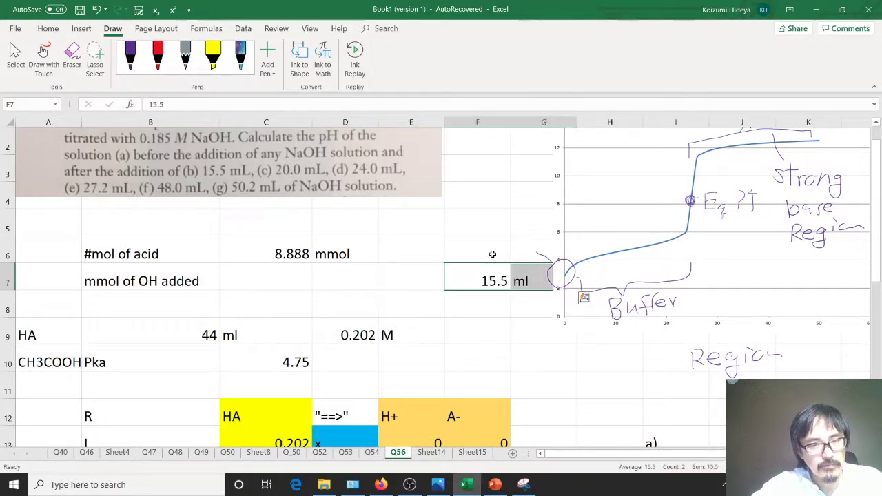
Step: Enter the NaOH concentration 0.185 in D7 with the unit M in E7
key(Left)
key(Left)
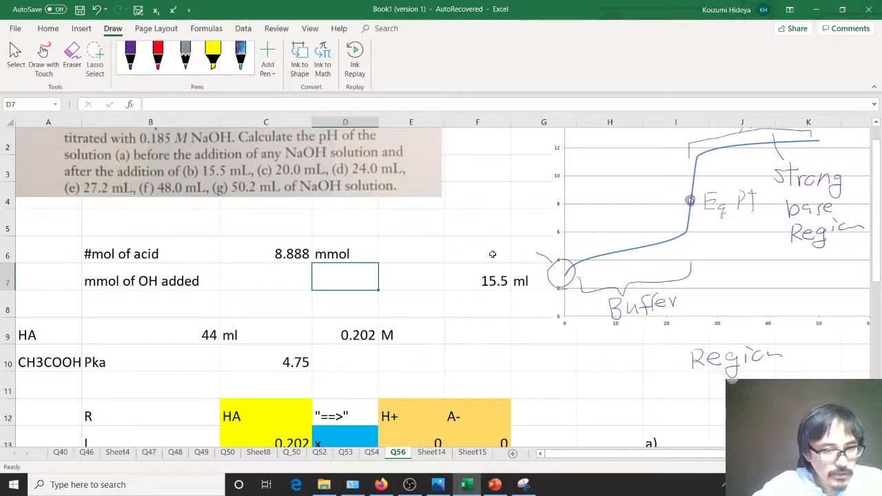
text(0.185)
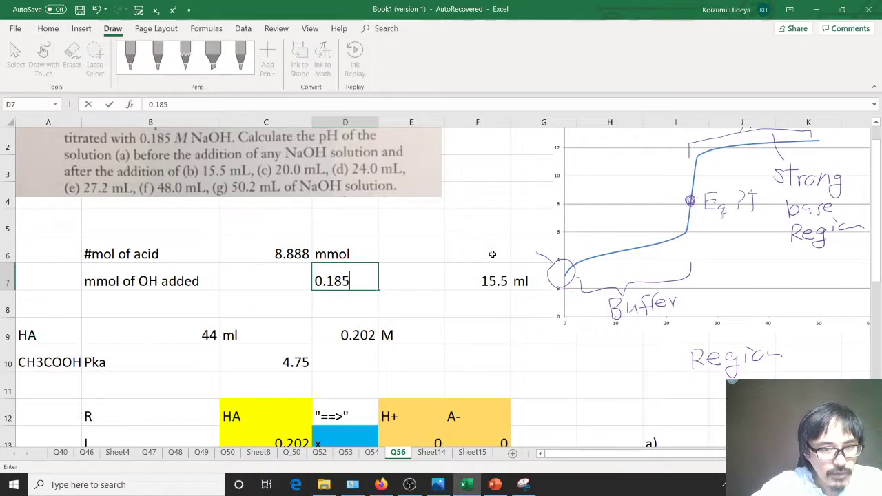
key(Tab)
text(M)
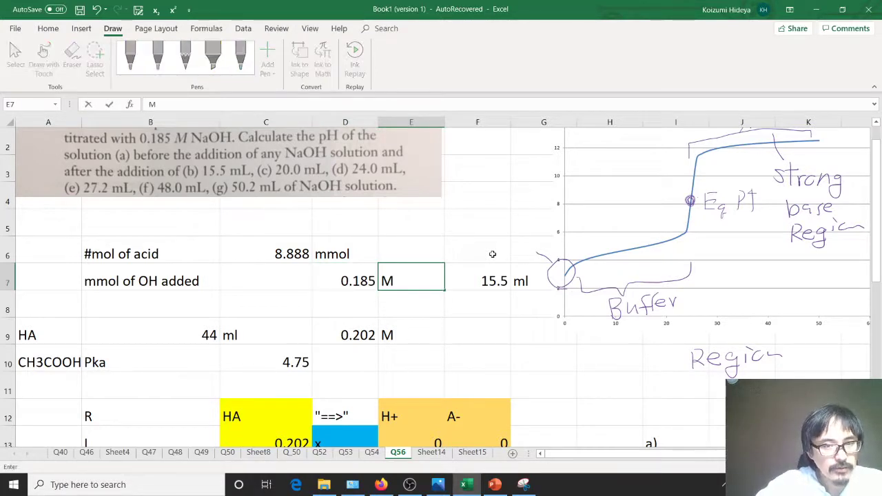
Step: Calculate the mmol of OH added in C7 by multiplying the volume by the concentration with =F7*D7
key(Left)
key(Left)
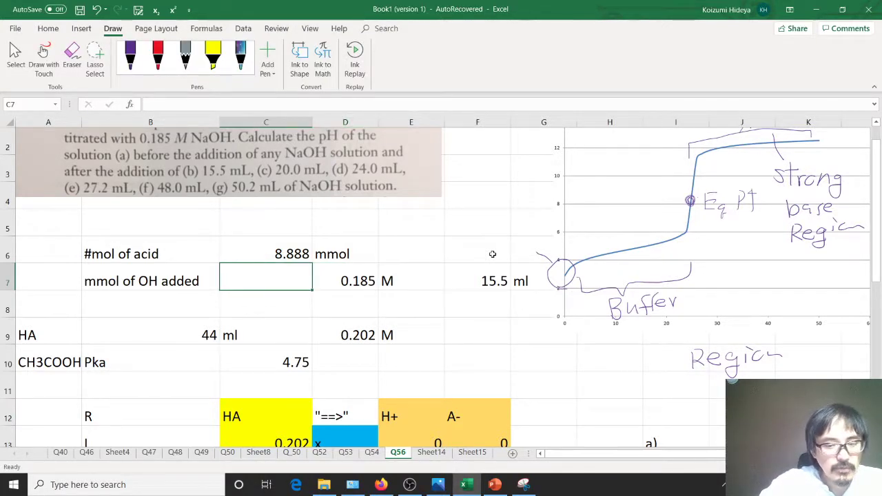
text(=)
click(487, 282)
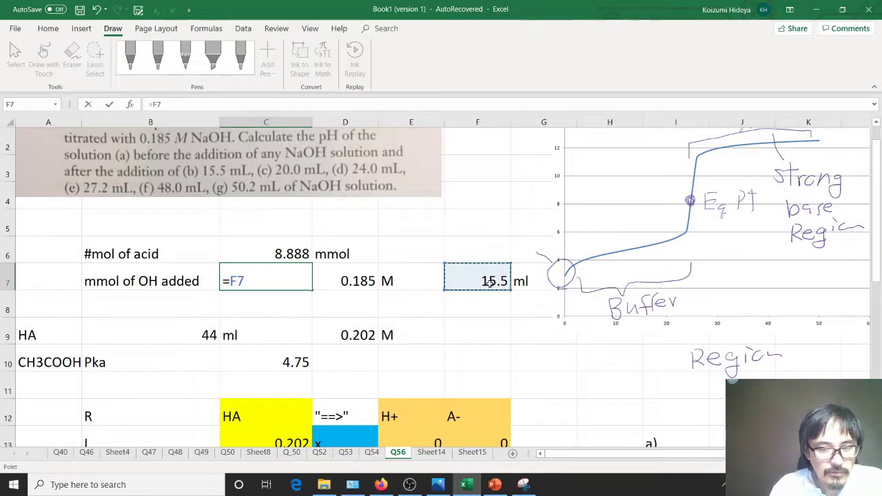
text(*)
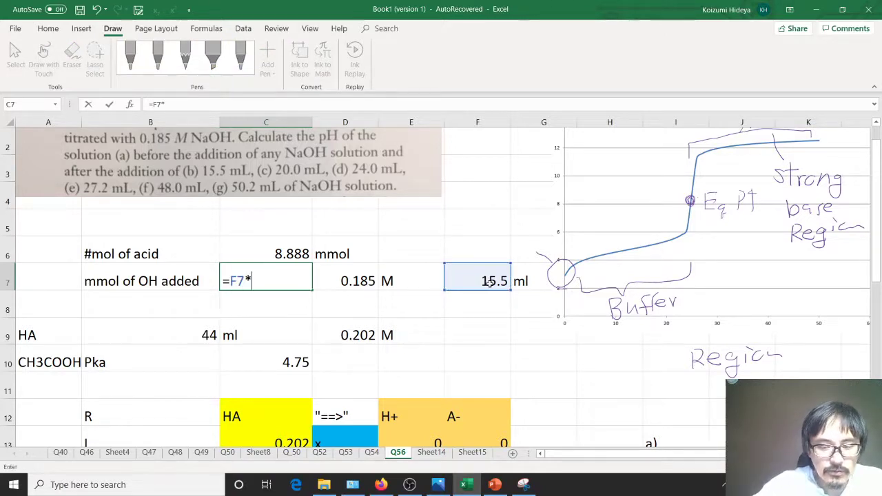
click(361, 278)
key(Return)
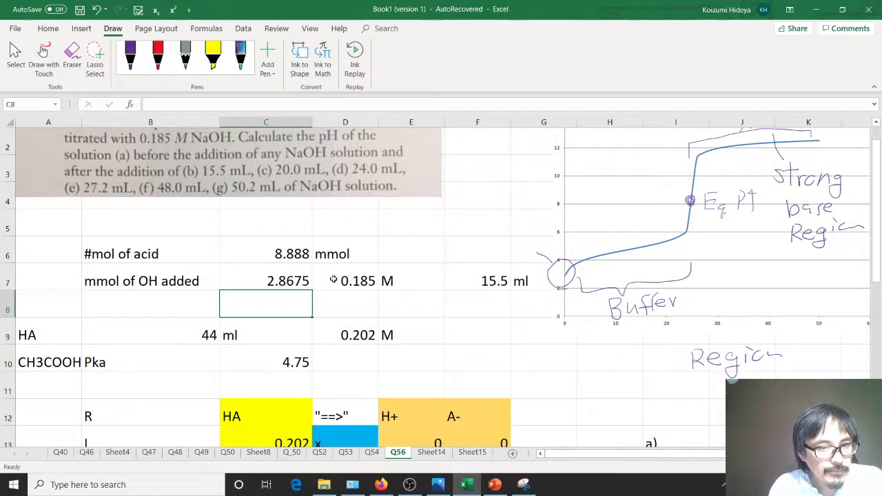
Step: Move the labels "#mol of acid" and "mmol of OH added" from B6:B7 to A6:A7
click(351, 281)
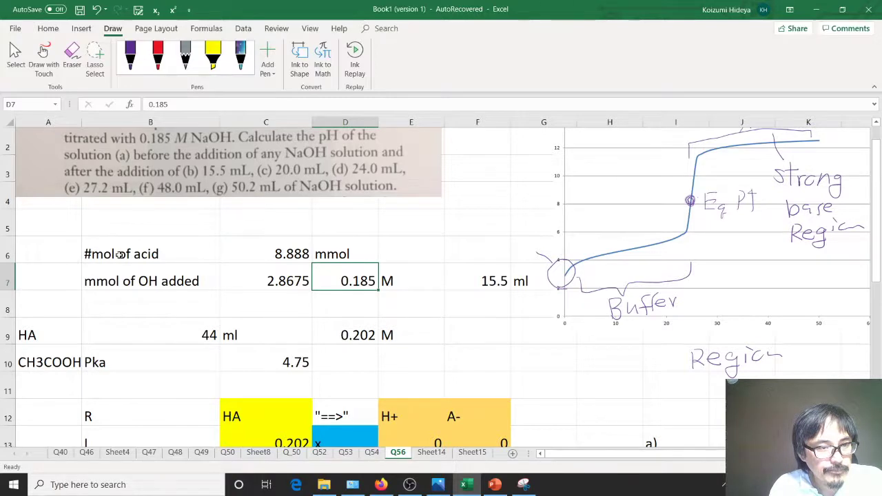
drag(121, 254, 128, 281)
key(ctrl+c)
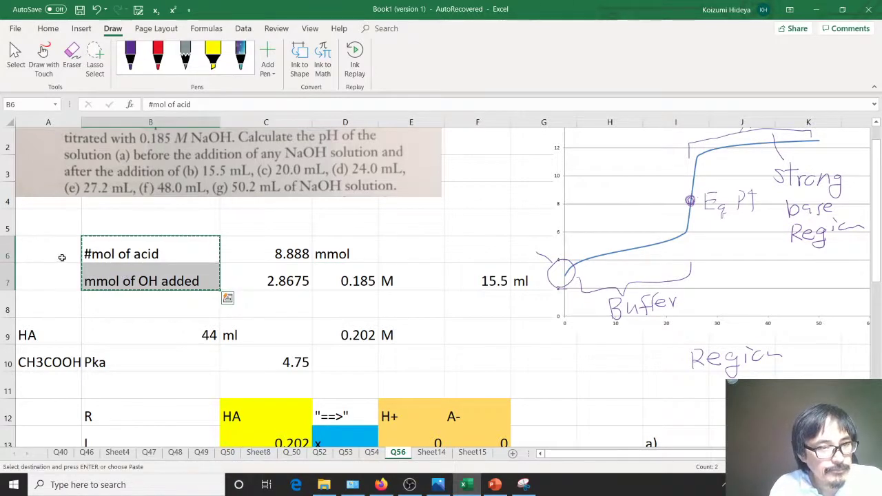
click(61, 257)
key(ctrl+v)
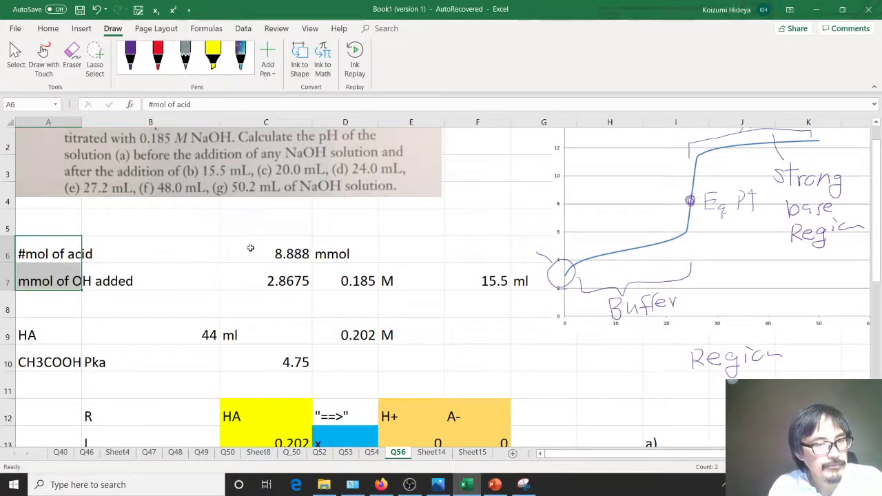
Step: Move the acid and OH amounts from C6:C7 to B6:B7
drag(250, 248, 303, 281)
key(ctrl+c)
click(184, 251)
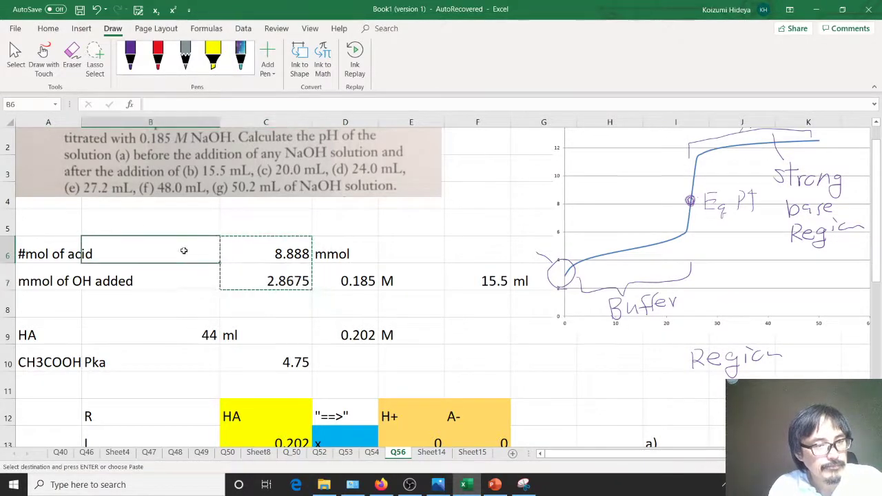
key(ctrl+c)
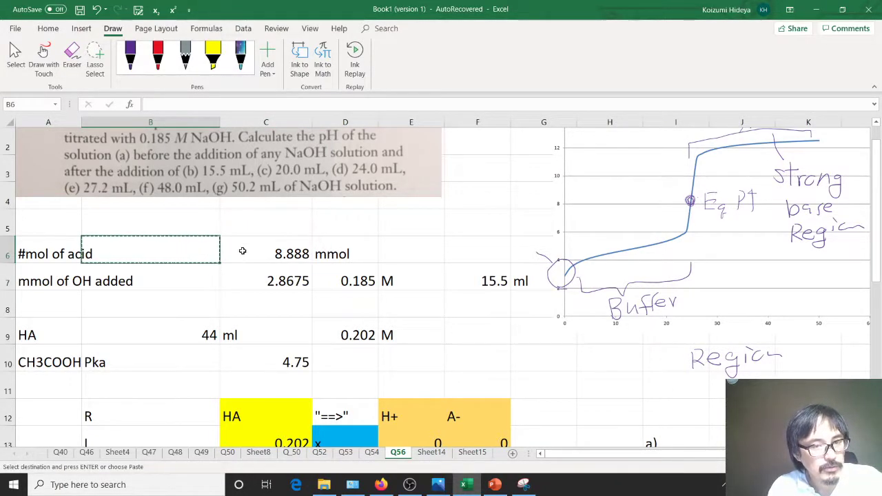
drag(243, 251, 255, 275)
key(ctrl+c)
click(197, 252)
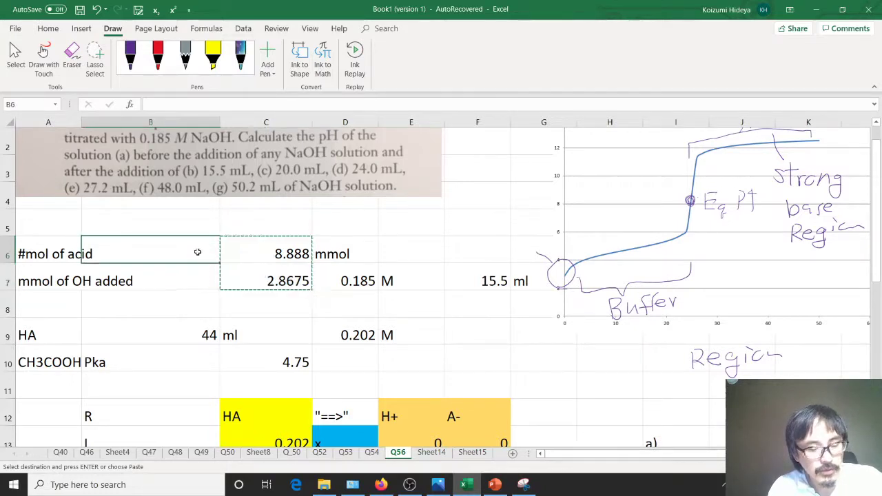
key(ctrl+v)
Step: Move the mmol unit from D6 to C6 and select C7 beneath it
click(316, 248)
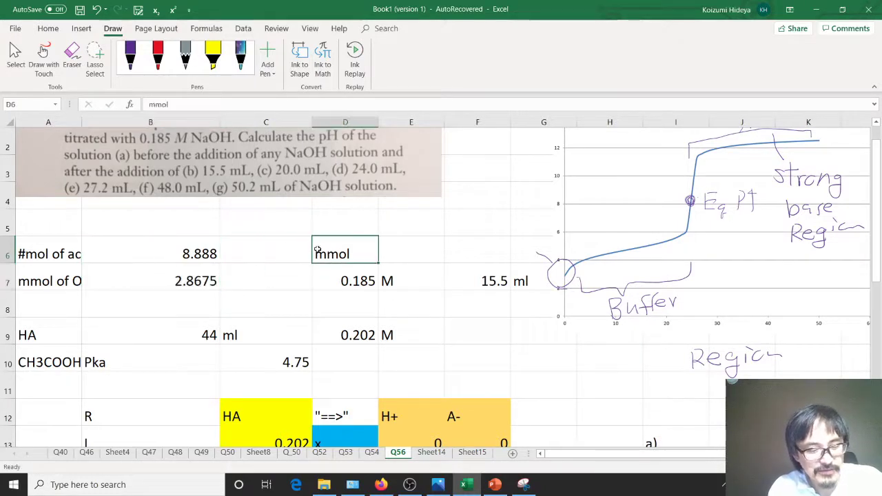
key(ctrl+x)
click(272, 246)
key(ctrl+v)
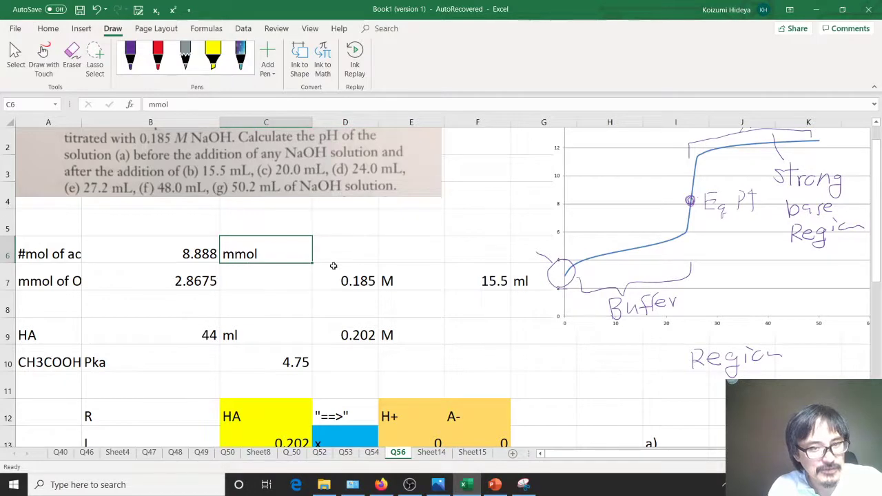
click(290, 276)
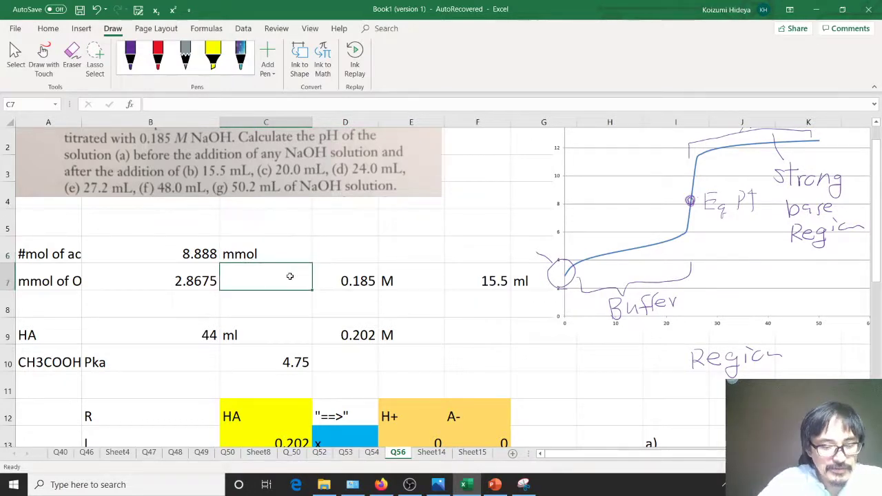
Step: Enter the unit mmol in C7 and adjust the widths of columns A and B to fit their contents
text(mmol)
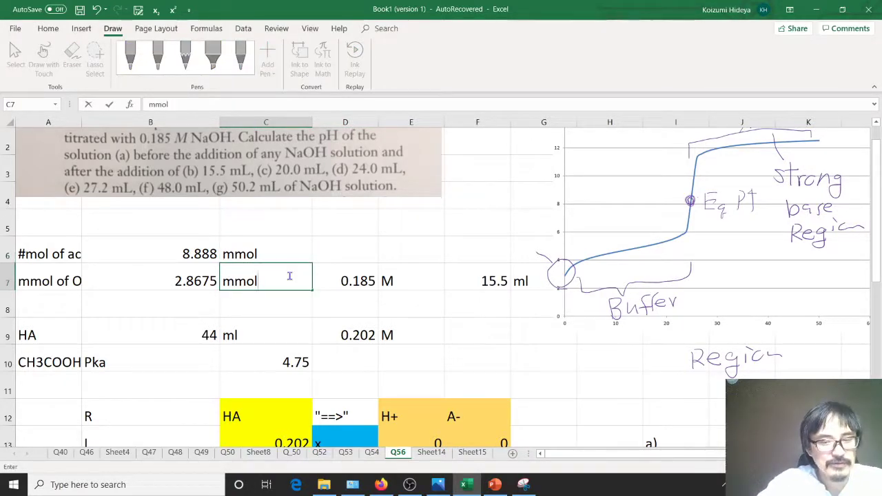
key(Return)
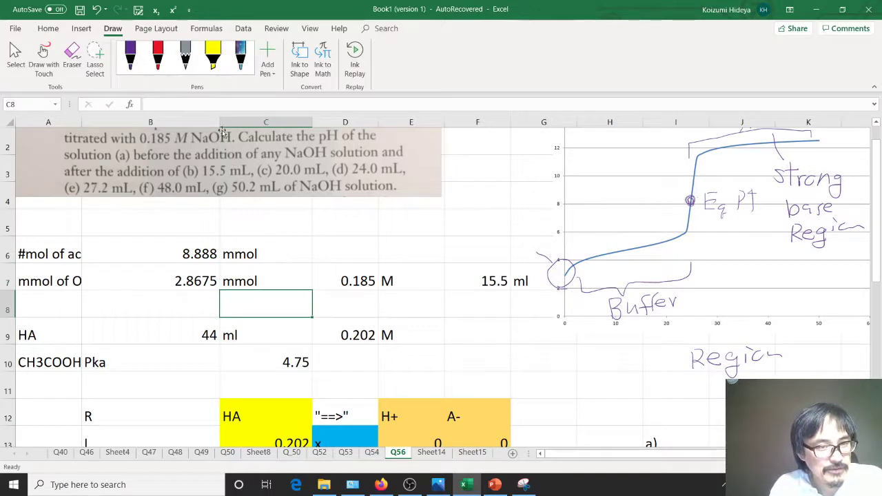
drag(82, 122, 141, 126)
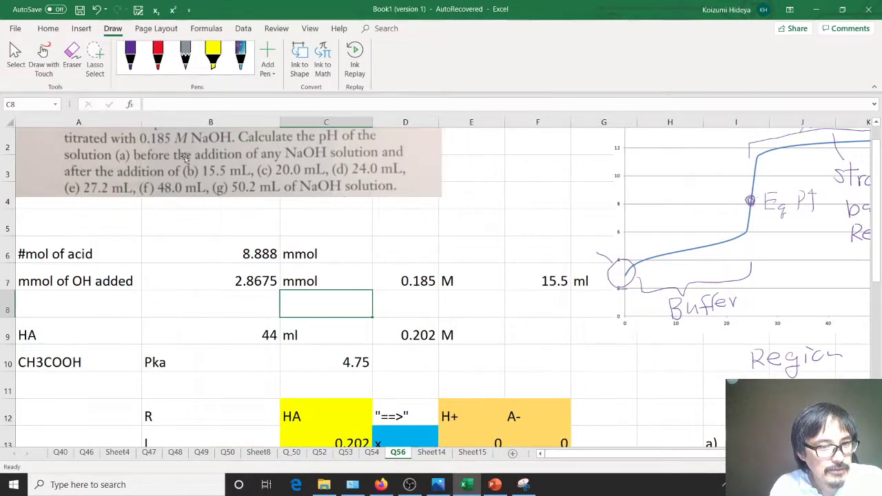
drag(280, 122, 235, 122)
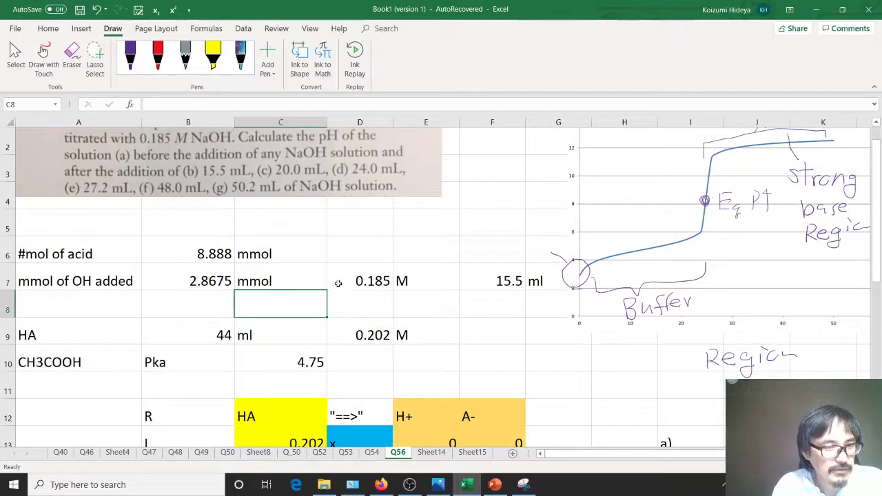
Step: Insert a row above the blank row 8 and enter the labels "mmol of A-" in A8 and "mmol of HA" in A9
right_click(6, 305)
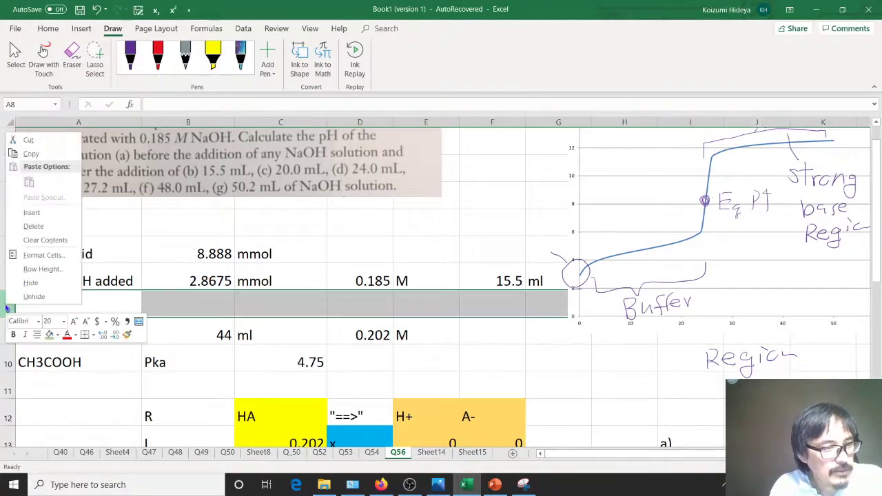
click(16, 213)
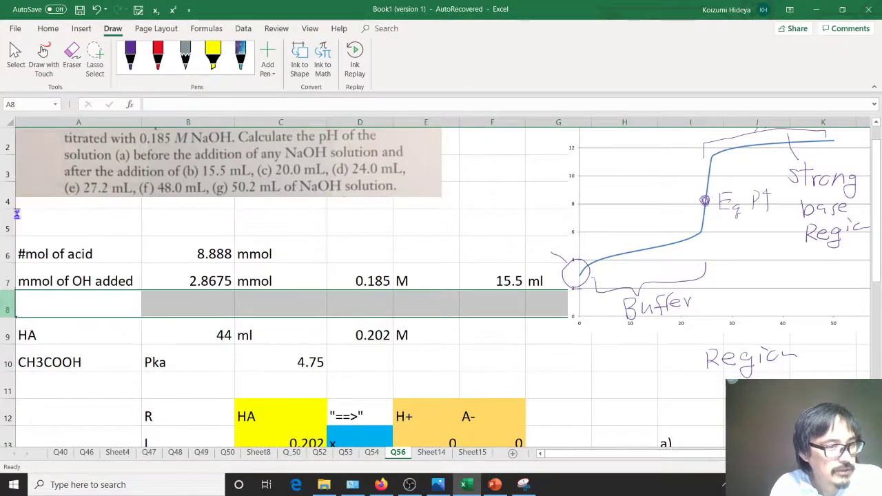
click(75, 312)
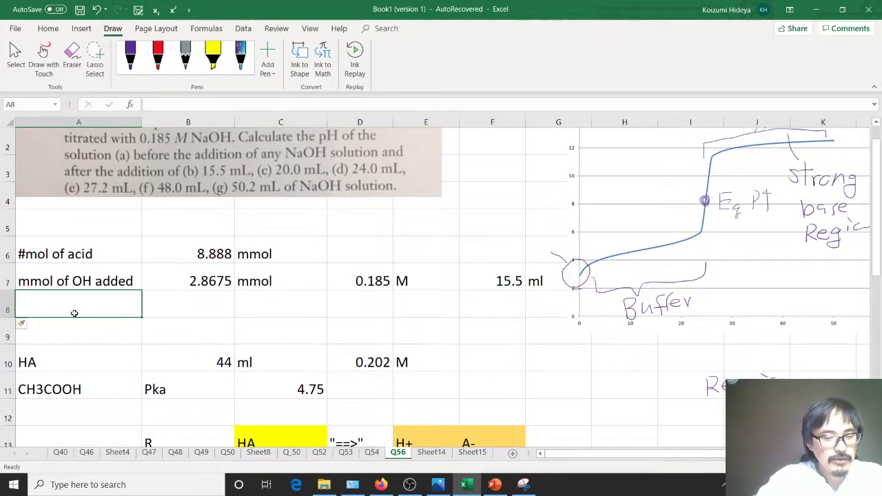
text(mmol of )
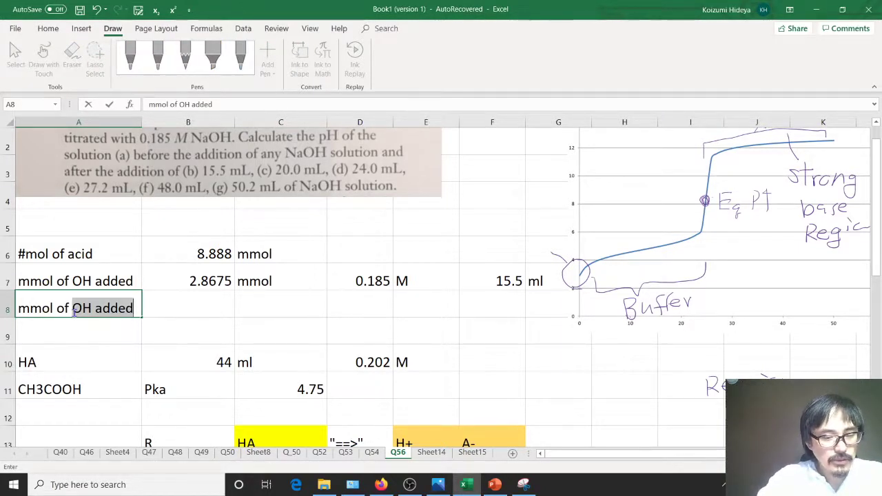
text(A-)
key(Return)
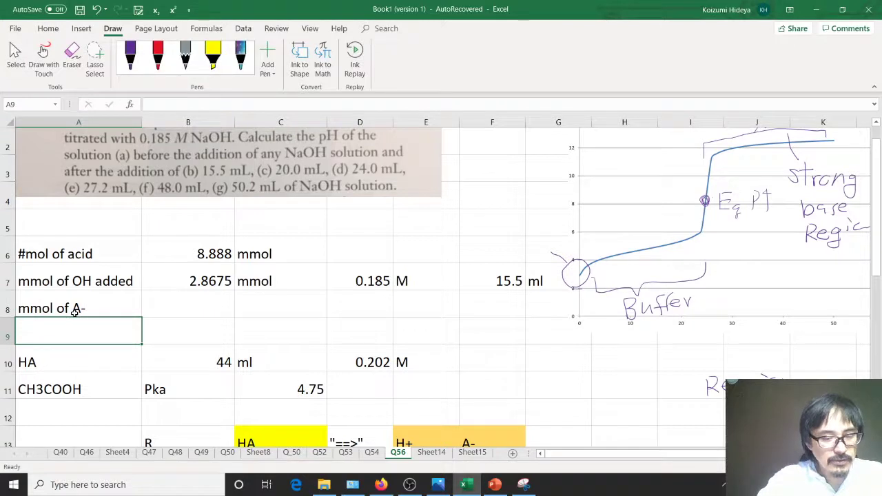
text(mmol of HA)
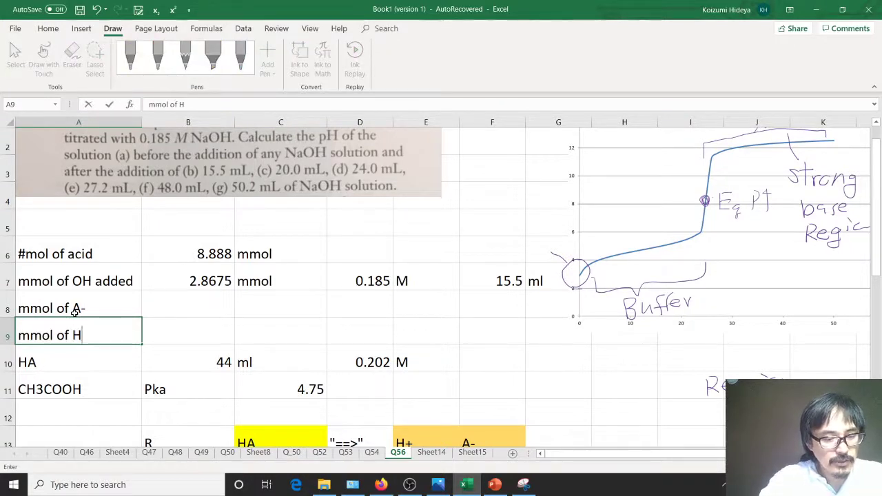
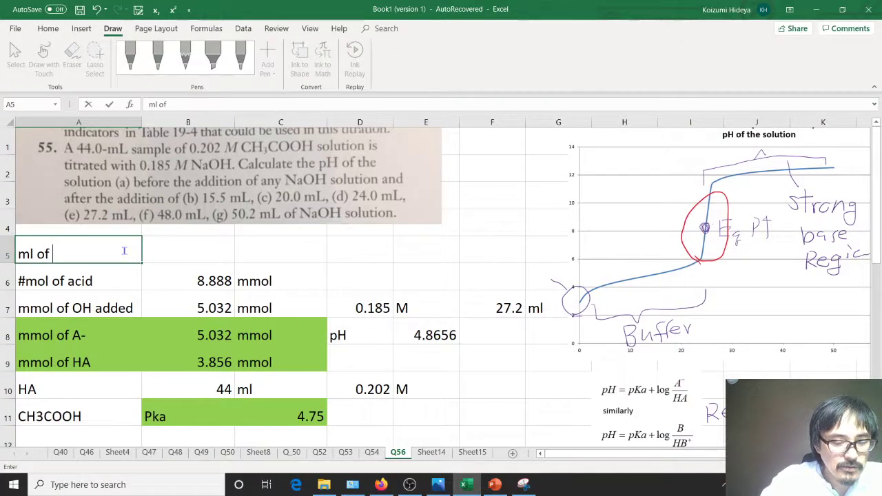
Step: Enter the label "ml of OH needed to get to Eq Pt" in A5
text(e)
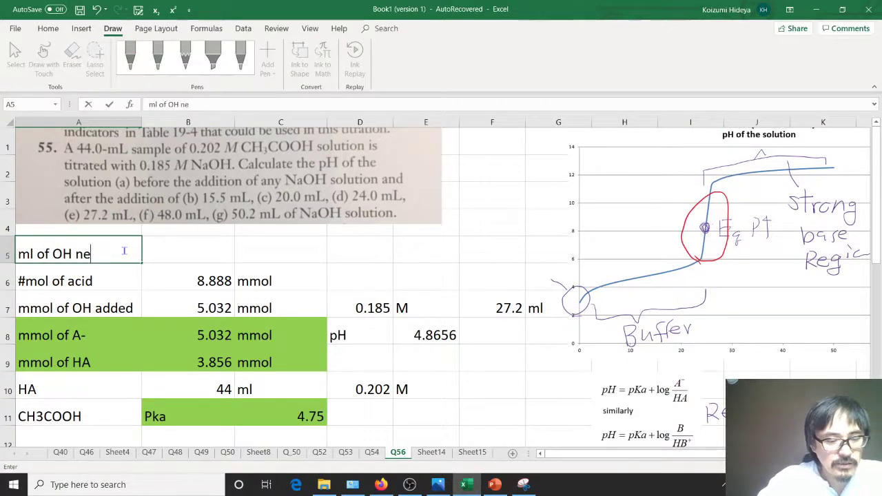
text(eded to get to )
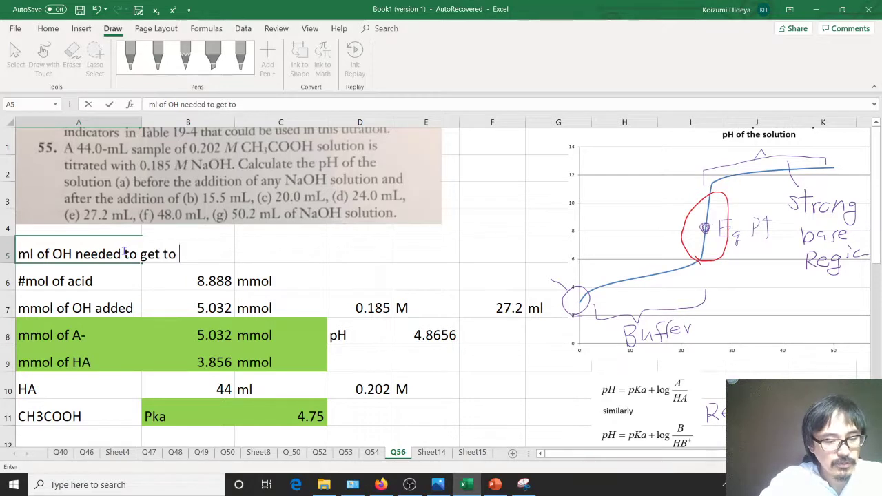
text(Eq Pt)
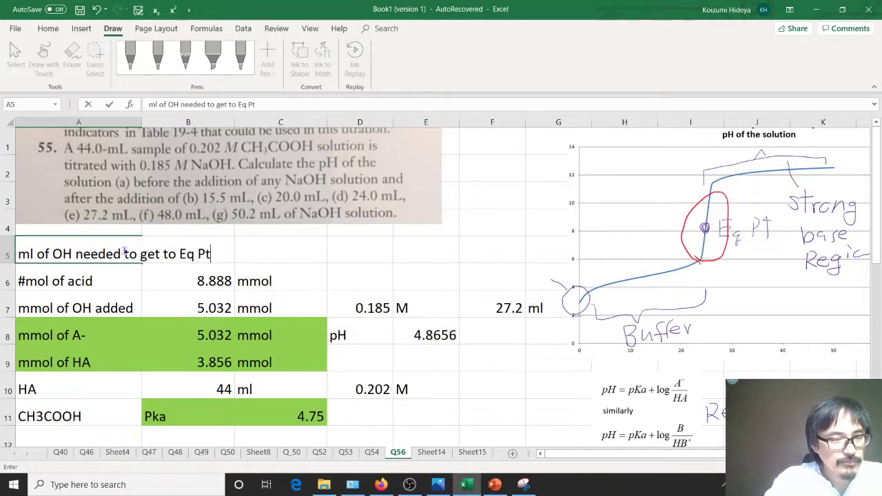
key(Return)
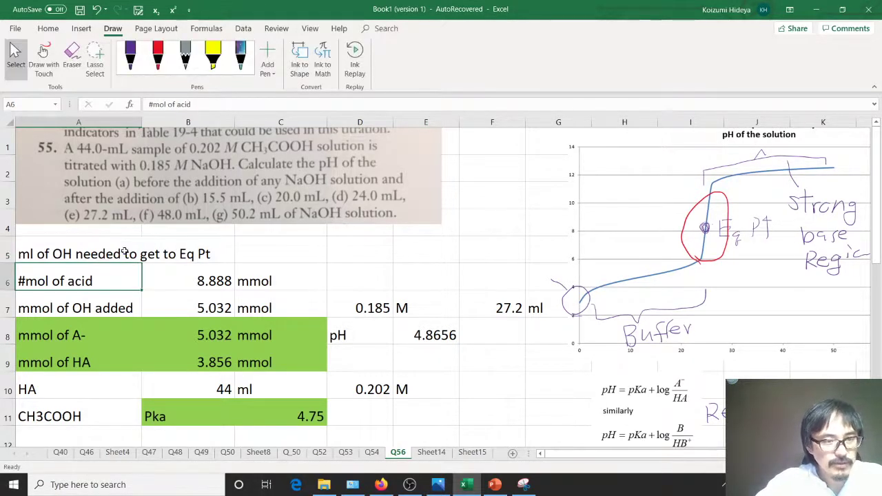
Step: Calculate the OH volume needed to reach the equivalence point in C5 with =B6/D7 and enter the unit ml in D5
key(Up)
key(Right)
key(Right)
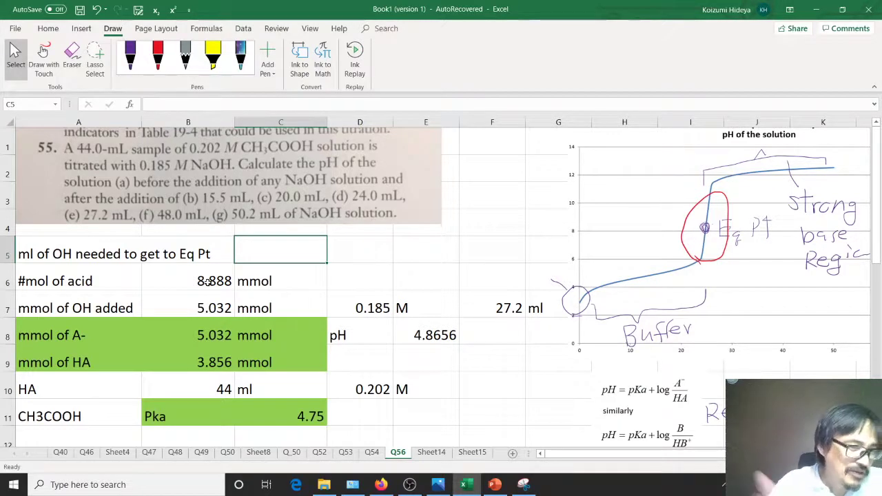
text(=)
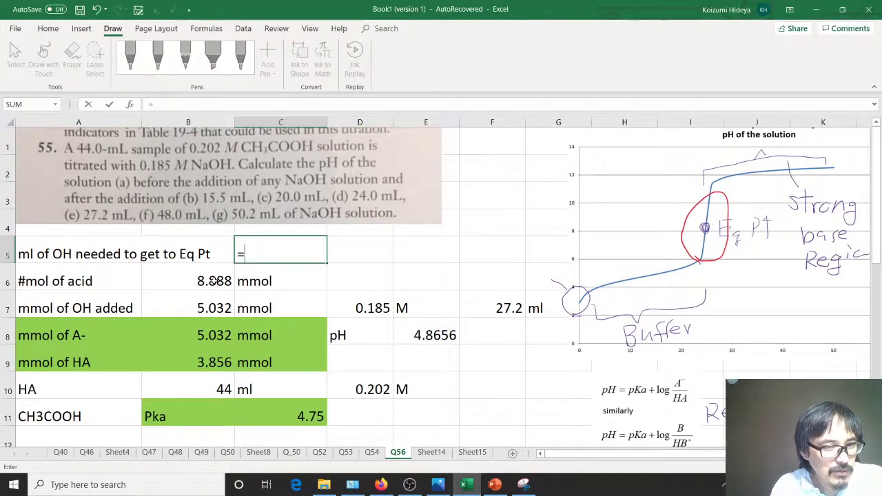
click(215, 280)
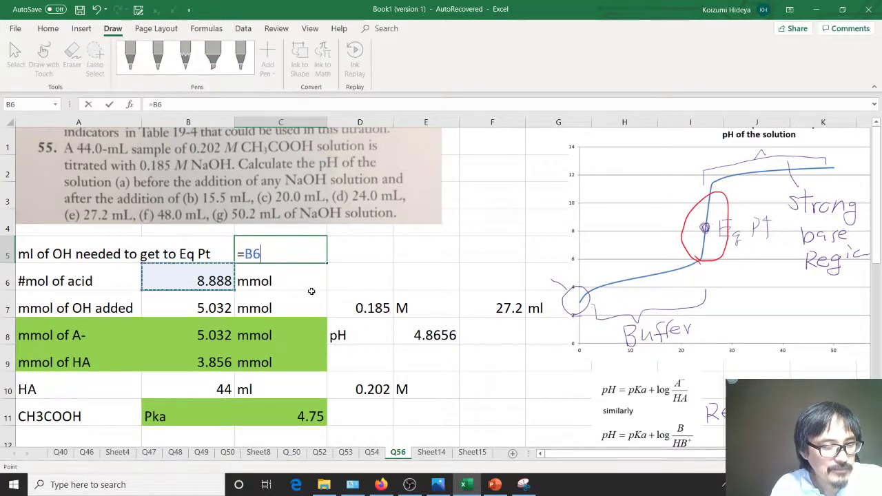
text(/)
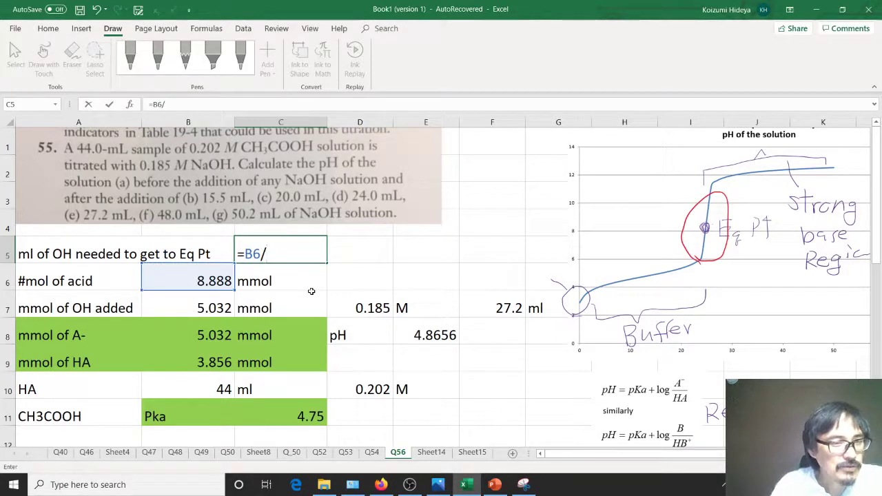
click(374, 307)
key(Return)
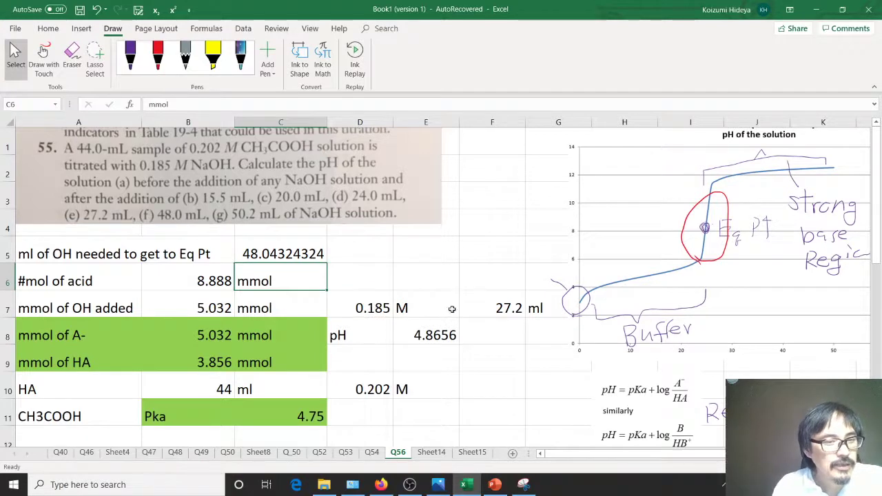
click(371, 257)
text(ml)
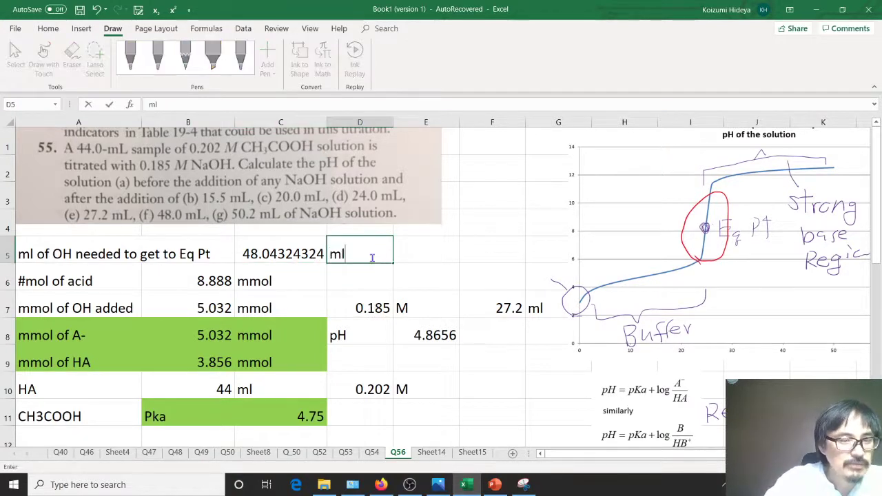
key(Return)
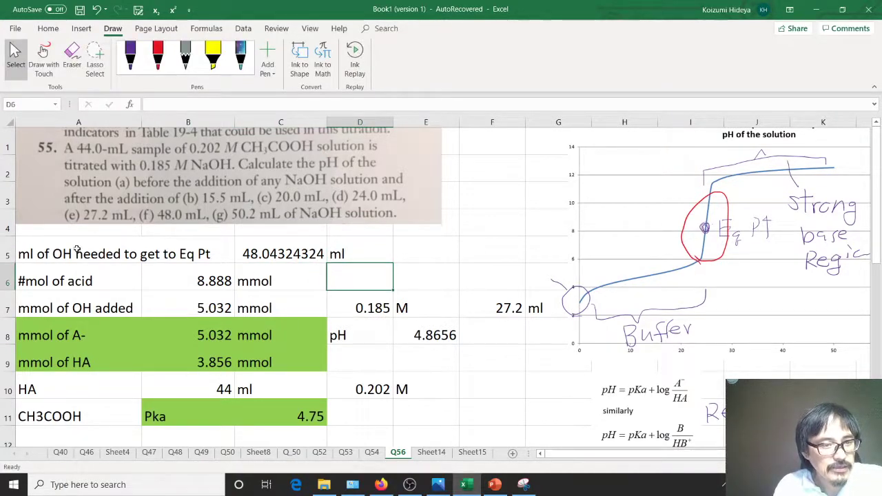
Step: Fill the equivalence-point volume row, cells A5:D5, with green
drag(78, 252, 338, 254)
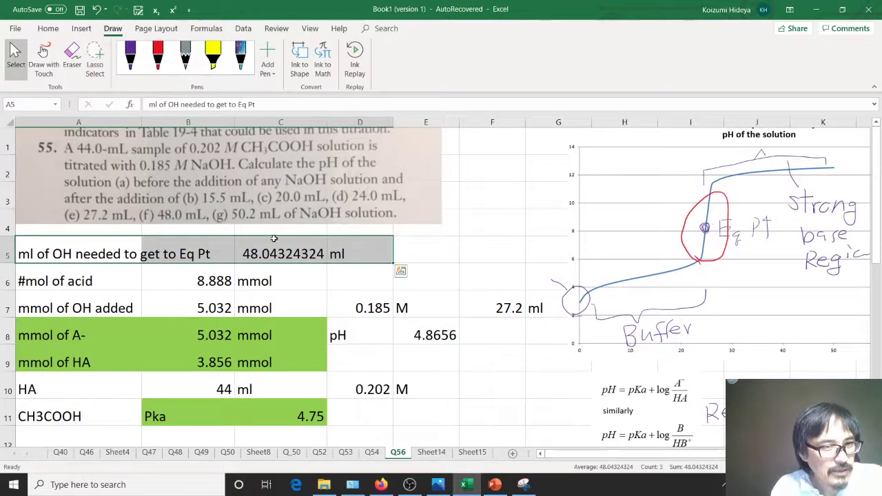
click(47, 28)
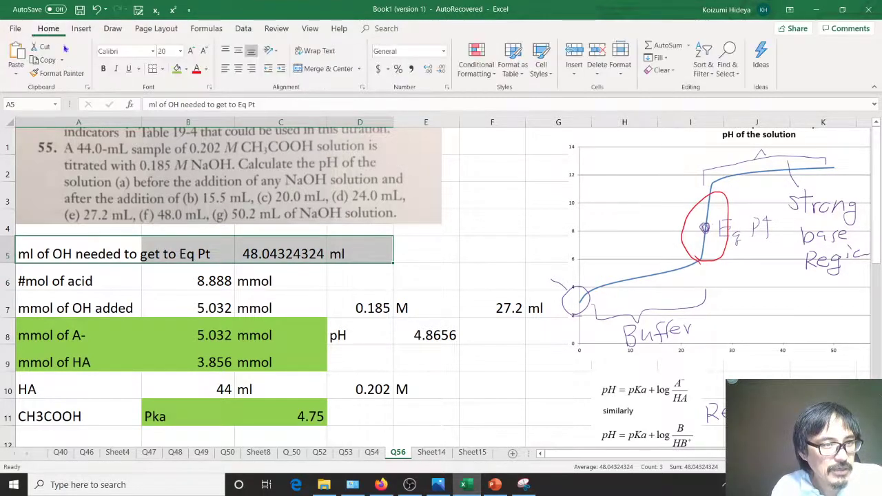
click(184, 69)
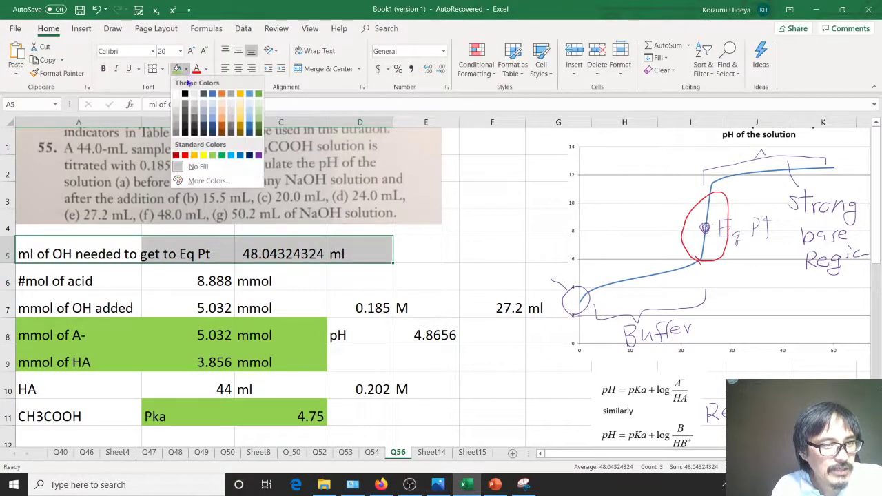
click(212, 155)
click(461, 255)
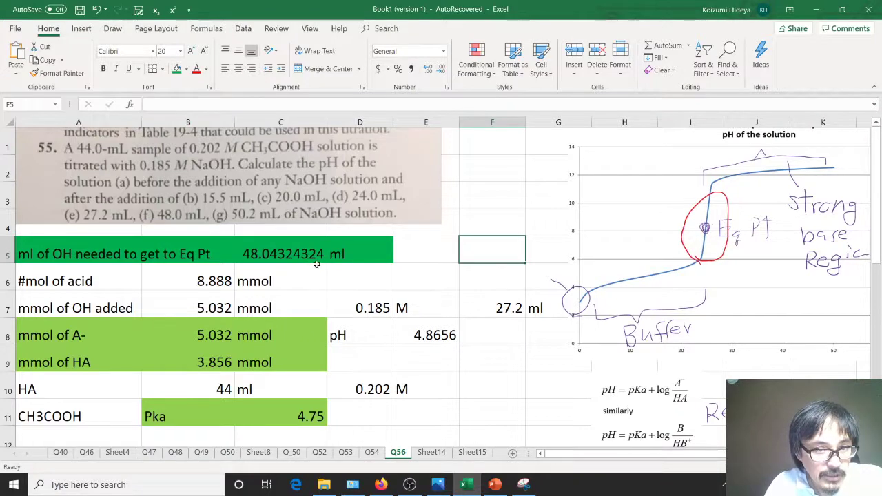
Step: Sketch a beaker with the purple pen in the empty area around G20:H25, below the ICE table
scroll(316, 264, down, 4)
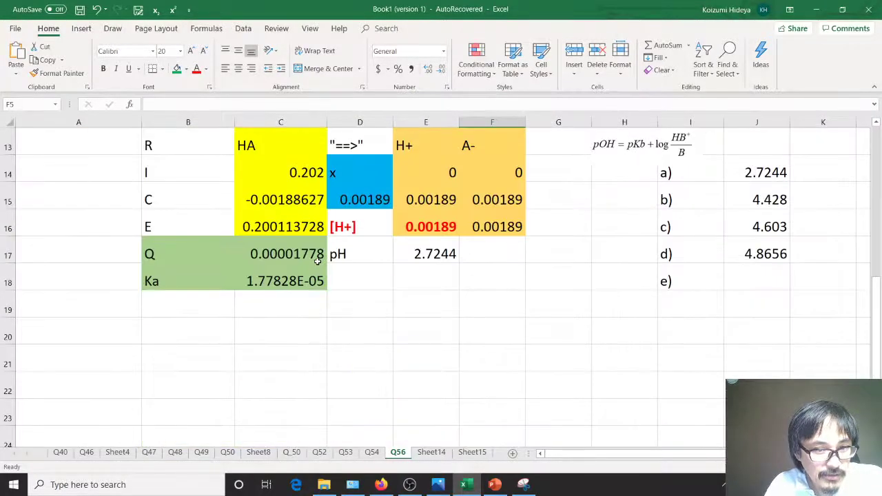
scroll(317, 260, down, 1)
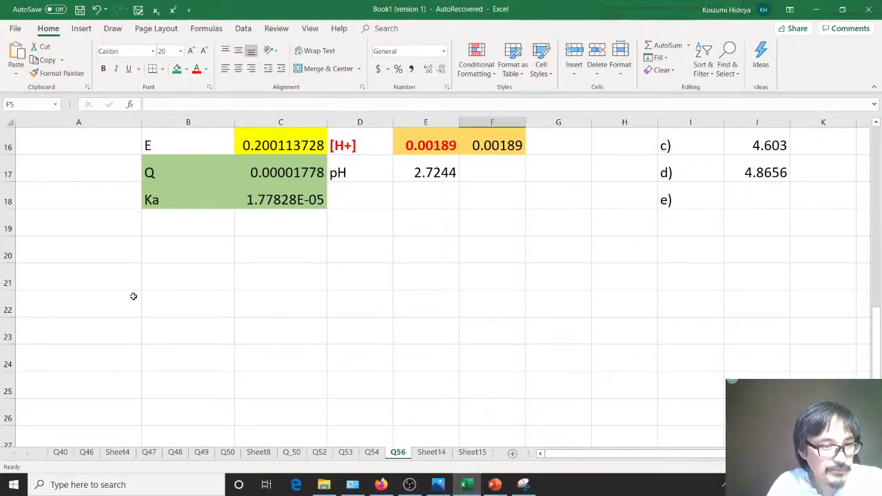
scroll(134, 296, up, 1)
scroll(134, 297, up, 2)
scroll(136, 300, down, 2)
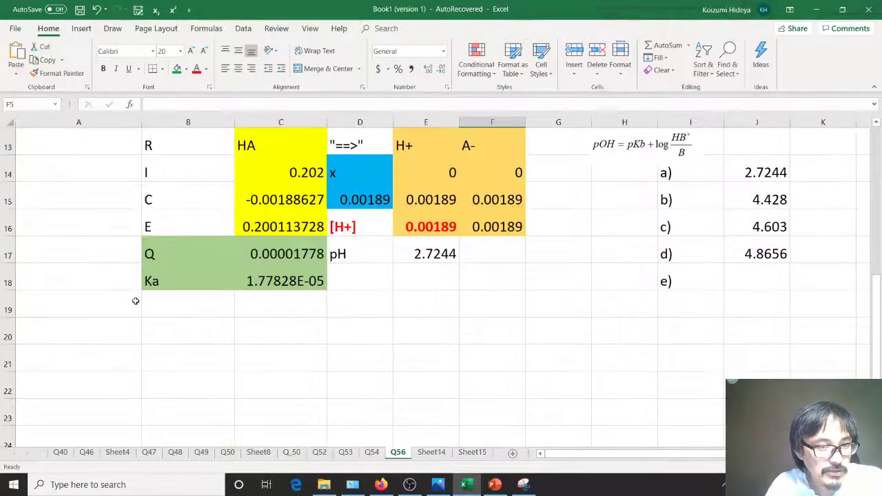
scroll(136, 300, down, 1)
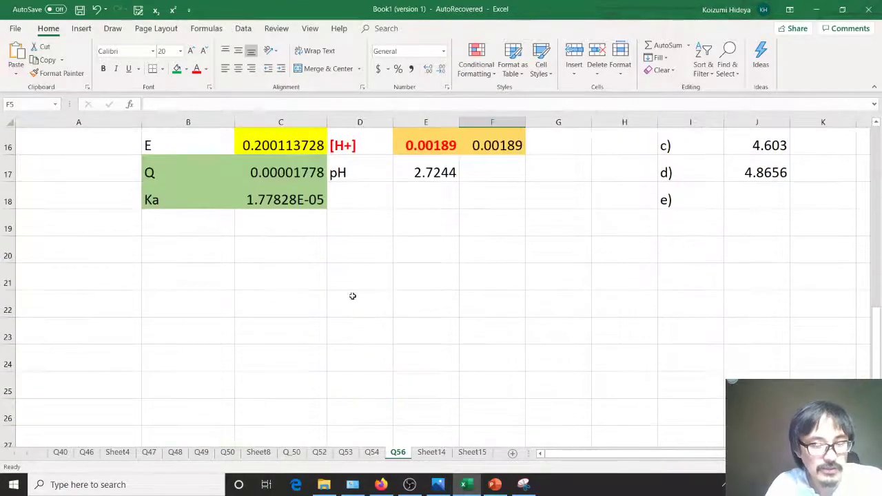
click(112, 28)
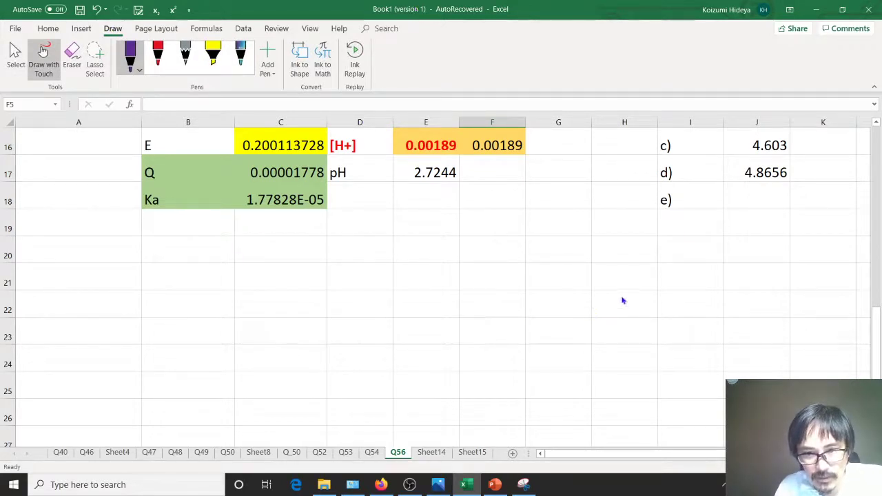
mouse_move(590, 297)
mouse_down()
mouse_move(528, 272)
mouse_move(585, 294)
mouse_up()
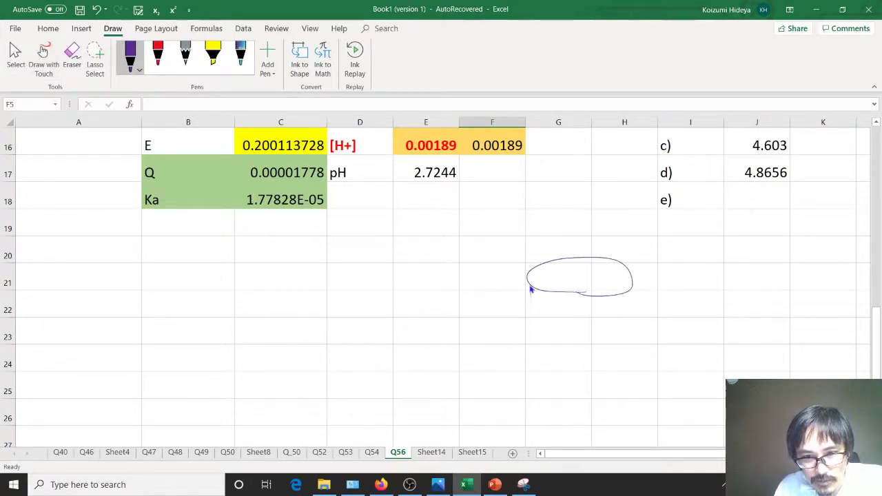
mouse_move(529, 287)
mouse_down()
mouse_move(531, 380)
mouse_move(626, 370)
mouse_move(532, 381)
mouse_up()
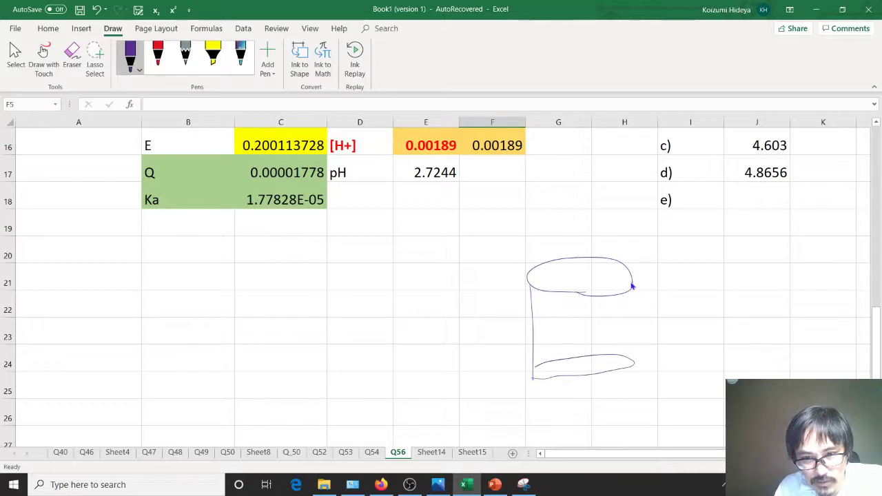
drag(631, 283, 631, 348)
Step: Handwrite HA three times, one below the other, inside the beaker sketch
mouse_move(543, 283)
mouse_down()
mouse_move(544, 296)
mouse_move(555, 289)
mouse_up()
drag(553, 281, 542, 320)
mouse_move(552, 302)
mouse_down()
mouse_move(553, 319)
mouse_move(563, 303)
mouse_up()
mouse_move(541, 332)
mouse_down()
mouse_move(541, 348)
mouse_move(553, 340)
mouse_up()
mouse_move(560, 327)
mouse_down()
mouse_move(557, 348)
mouse_move(569, 343)
mouse_up()
drag(558, 337, 567, 335)
Step: Handwrite "3 OH-" above the beaker with an arrow pointing down into it
drag(574, 215, 575, 231)
drag(574, 223, 586, 222)
mouse_move(587, 214)
mouse_down()
mouse_move(587, 232)
mouse_move(600, 206)
mouse_up()
drag(532, 218, 531, 235)
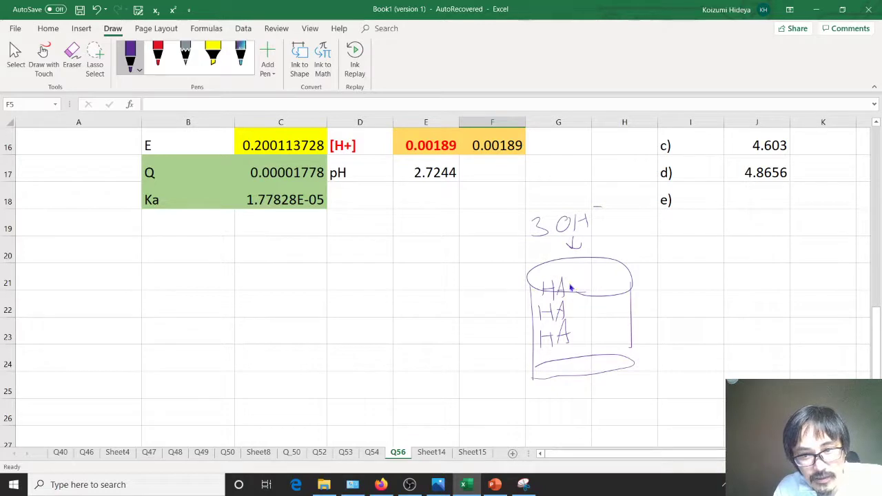
Step: Handwrite an arrow pointing to A- beside each of the three HA in the beaker sketch
mouse_move(583, 276)
mouse_down()
mouse_move(606, 287)
mouse_move(620, 266)
mouse_up()
drag(590, 300, 597, 304)
mouse_move(611, 299)
mouse_down()
mouse_move(606, 313)
mouse_move(616, 311)
mouse_up()
drag(607, 307, 614, 307)
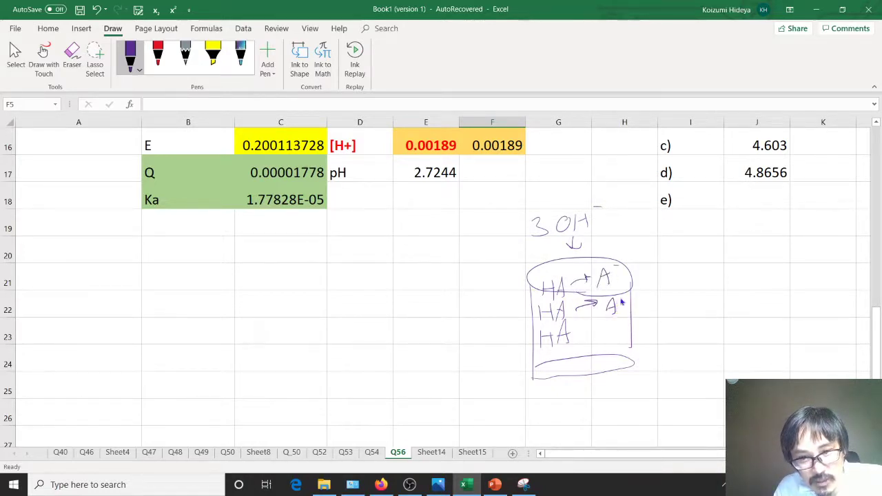
mouse_move(590, 339)
mouse_down()
mouse_move(607, 334)
mouse_move(624, 348)
mouse_move(629, 327)
mouse_up()
Step: Cross out the three HA in the beaker and circle the column of A-
drag(545, 301, 573, 270)
drag(544, 321, 574, 295)
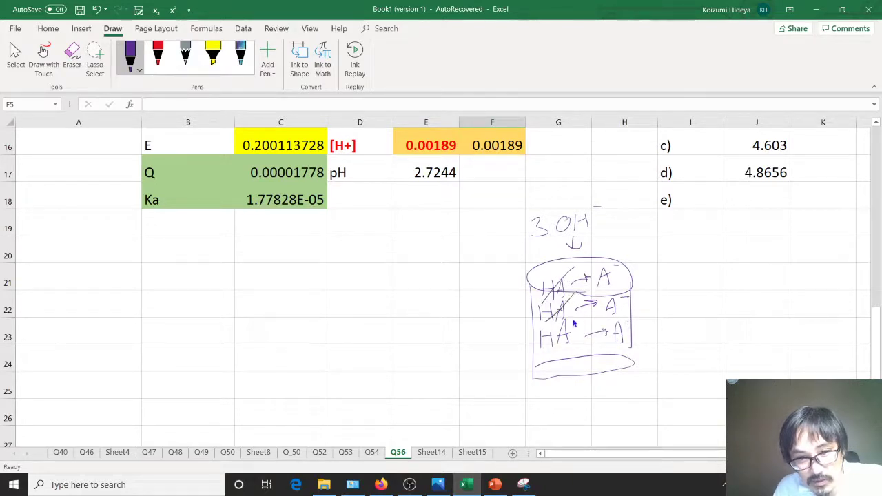
drag(547, 346, 575, 318)
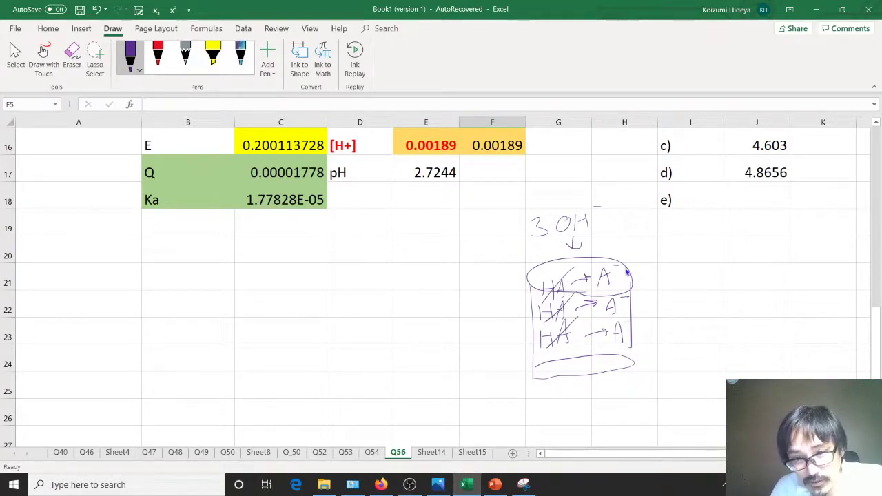
mouse_move(618, 266)
mouse_down()
mouse_move(635, 349)
mouse_move(580, 289)
mouse_up()
drag(581, 257, 642, 304)
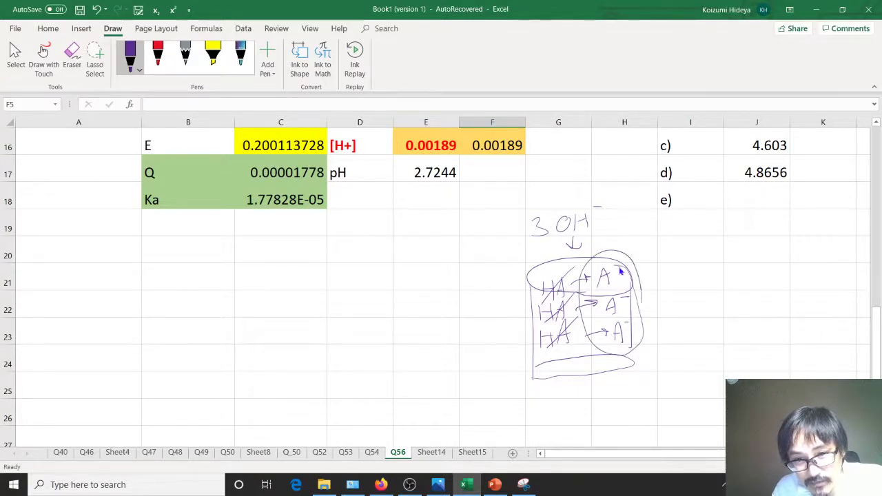
Step: Handwrite "pure A- solution" beside the beaker sketch, around I20:J22
mouse_move(664, 264)
mouse_down()
mouse_move(672, 272)
mouse_move(757, 259)
mouse_up()
drag(768, 246, 772, 245)
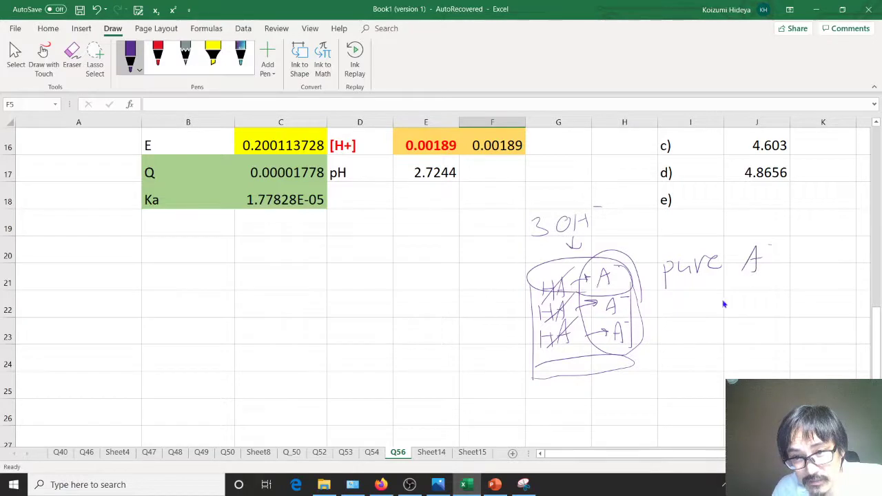
mouse_move(712, 306)
mouse_down()
mouse_move(697, 318)
mouse_move(720, 309)
mouse_up()
mouse_move(731, 291)
mouse_down()
mouse_move(732, 317)
mouse_move(762, 307)
mouse_up()
drag(766, 303, 797, 308)
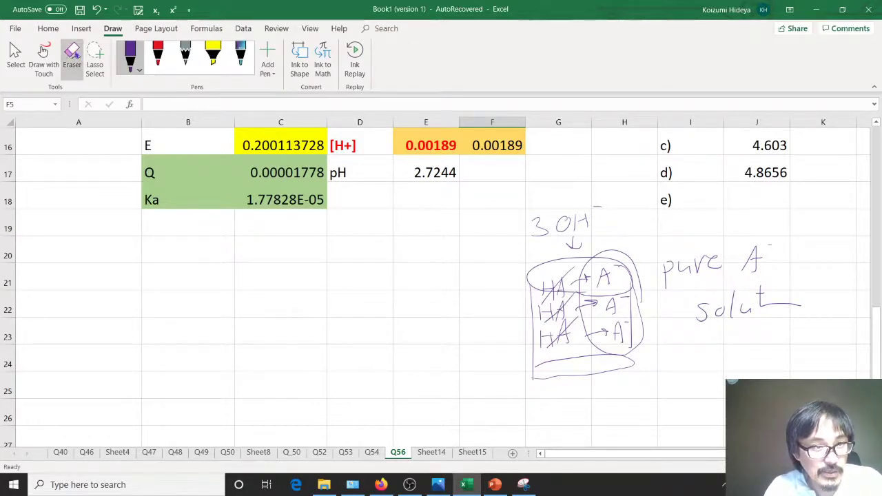
Step: Erase the beaker sketch and its handwritten notes below the ICE table, then return to cell selection
click(71, 55)
mouse_move(536, 228)
mouse_down()
mouse_move(548, 239)
mouse_move(581, 191)
mouse_move(575, 244)
mouse_move(555, 260)
mouse_move(551, 330)
mouse_move(611, 343)
mouse_move(507, 336)
mouse_move(519, 368)
mouse_move(684, 326)
mouse_move(709, 266)
mouse_move(754, 259)
mouse_move(730, 310)
mouse_move(760, 291)
mouse_up()
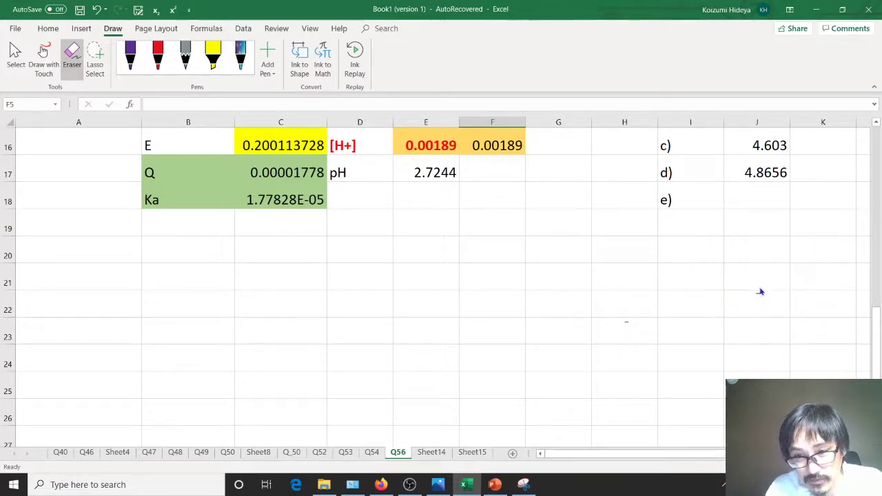
click(15, 58)
Step: Enter the row labels R, I, C and E in cells B21:B24 for a second ICE table
click(187, 266)
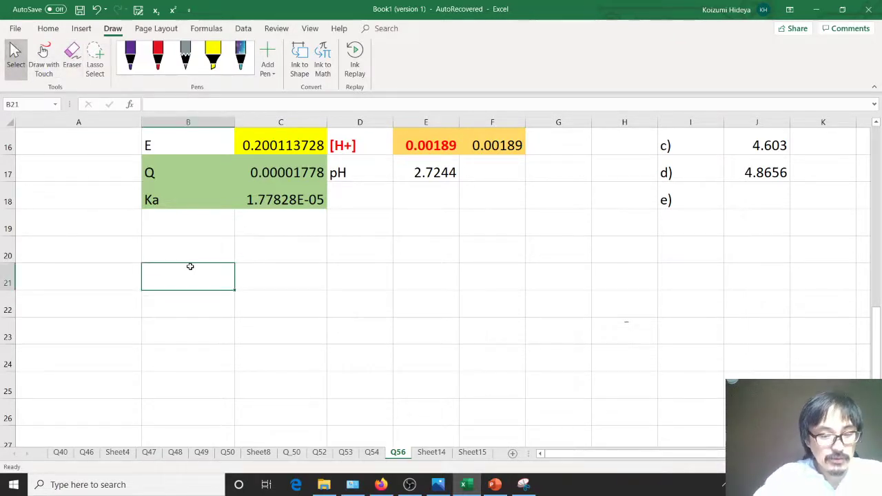
text(R)
key(Return)
text(I)
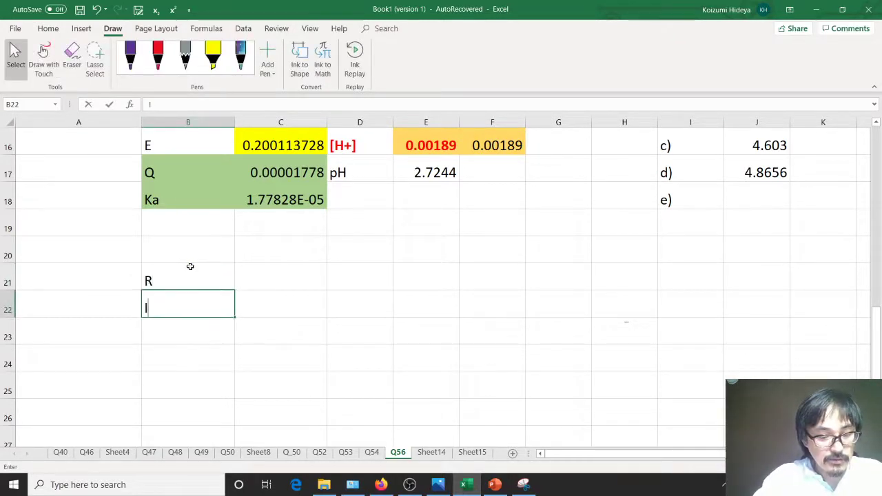
key(Return)
text(C)
key(Return)
text(E)
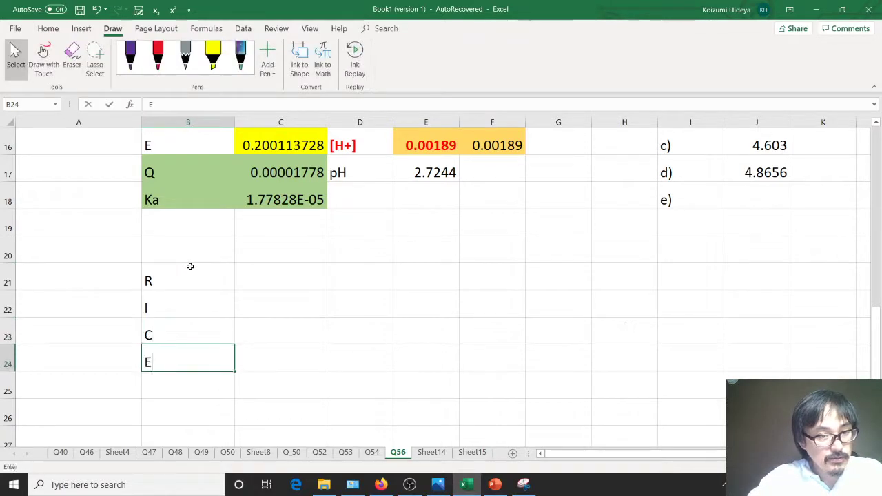
key(Return)
Step: Fill the reaction row C21:F21 with A-, "==>, HA and OH
key(Up)
key(Up)
key(Up)
key(Up)
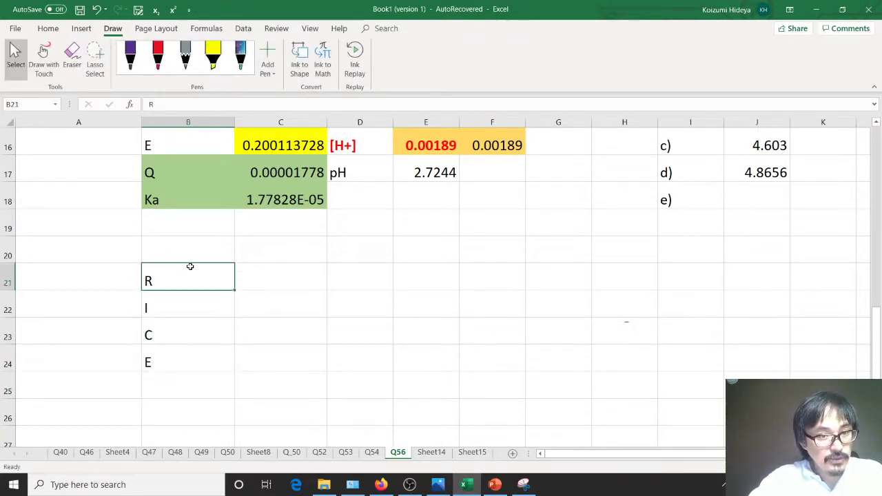
key(Right)
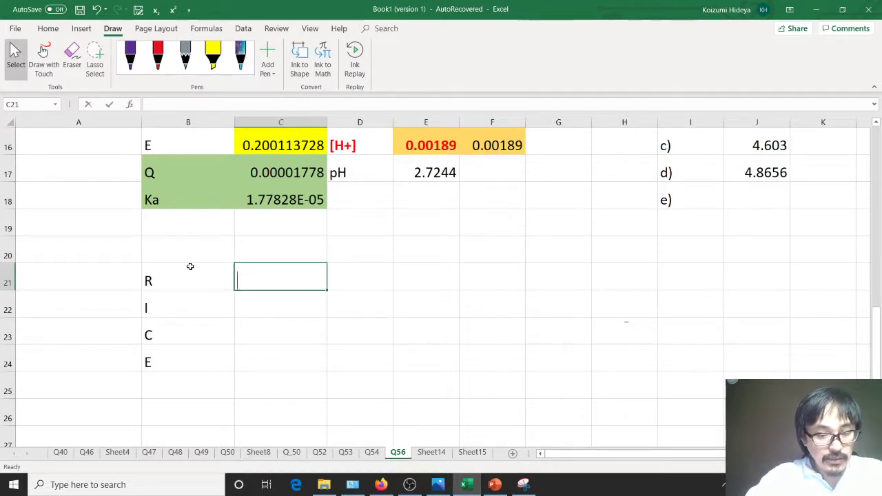
text(A-)
key(Tab)
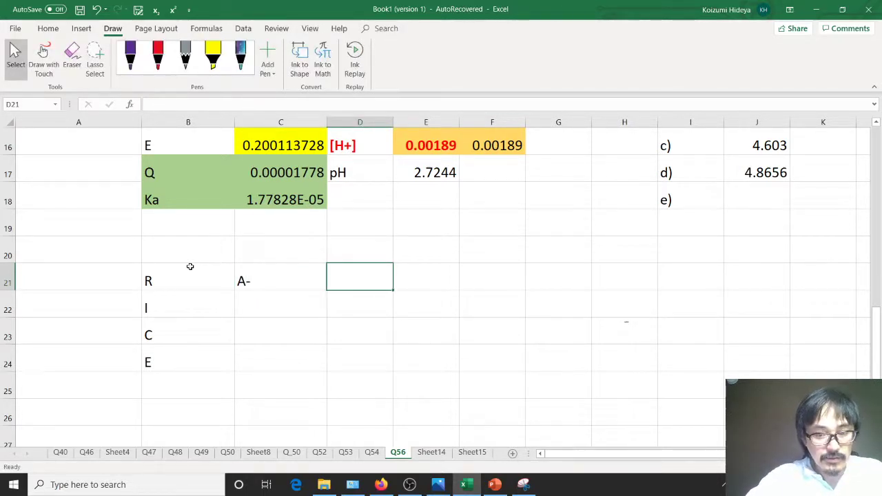
text("==)
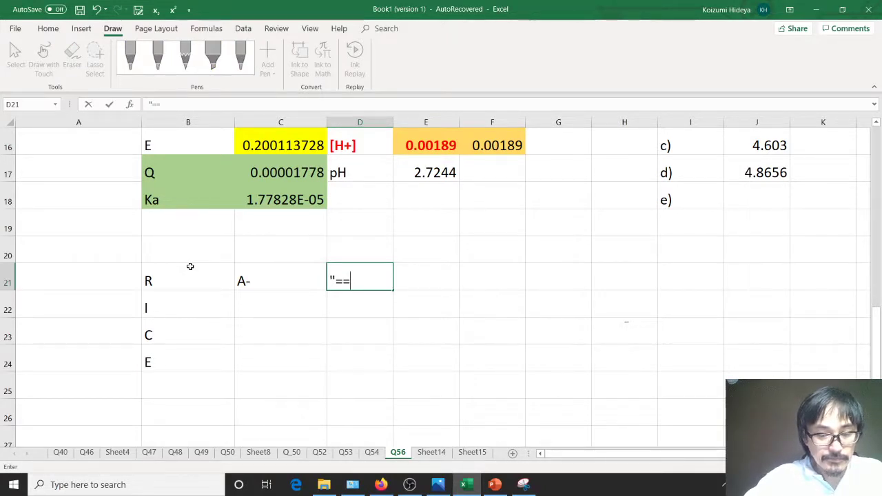
text(>)
key(Tab)
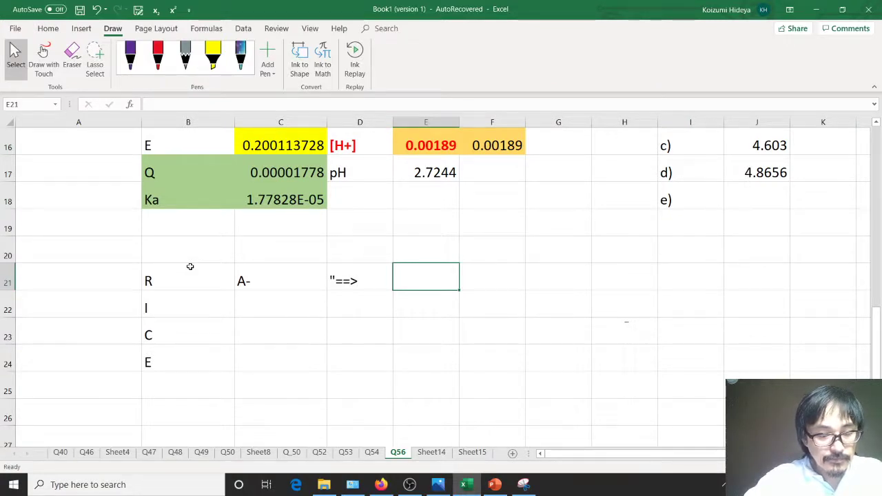
text(HA)
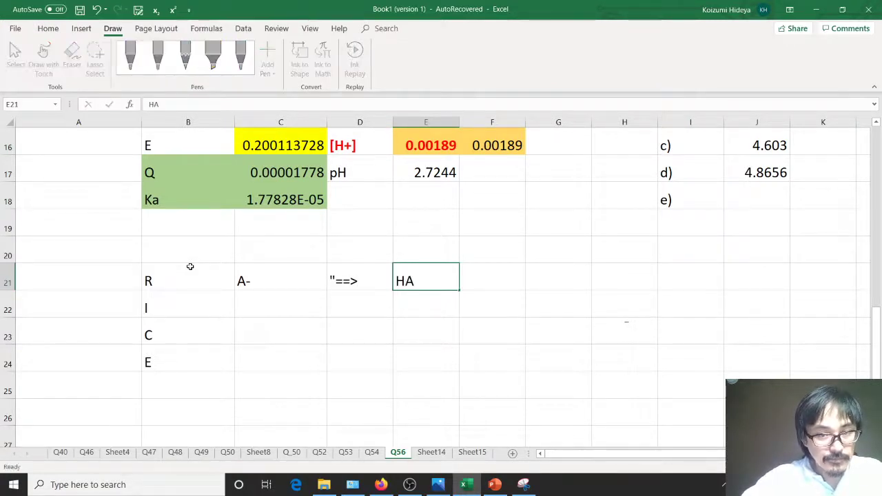
key(Tab)
text(OH)
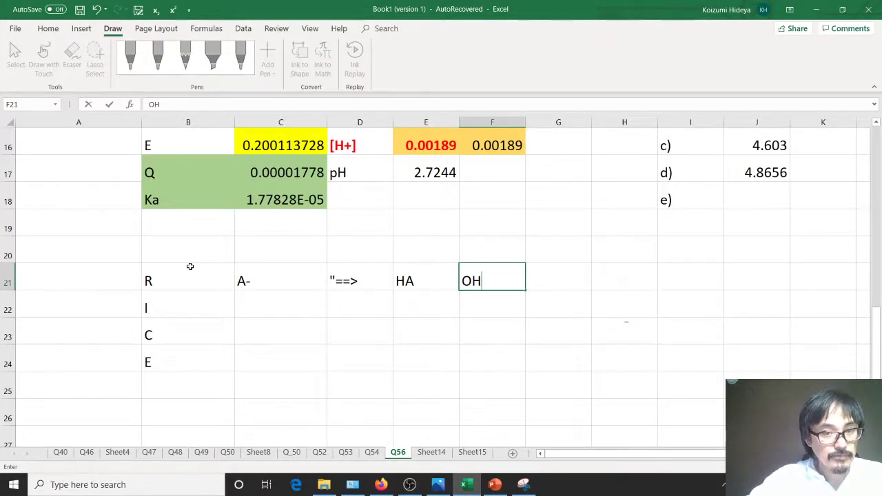
key(Return)
Step: Move the reaction arrow, HA and OH over to E21:G21 and enter H2O(l) in D21 as the second reactant
key(Left)
key(Left)
key(Left)
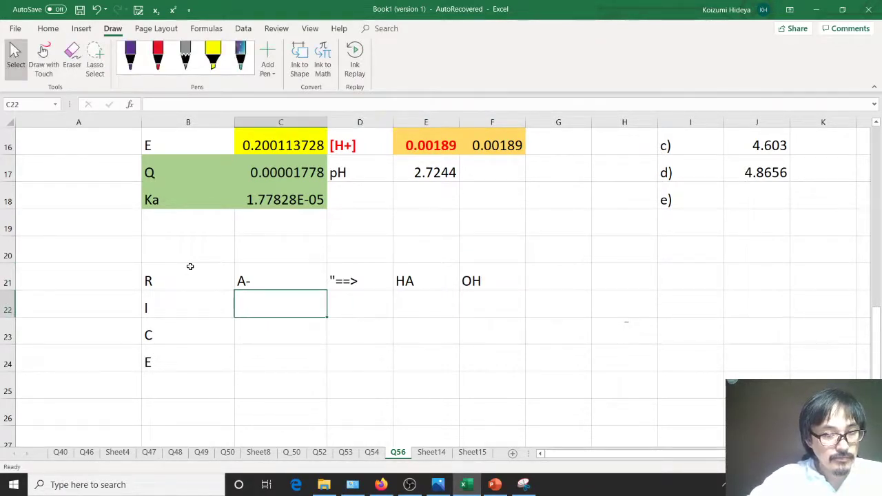
drag(362, 280, 462, 282)
click(351, 277)
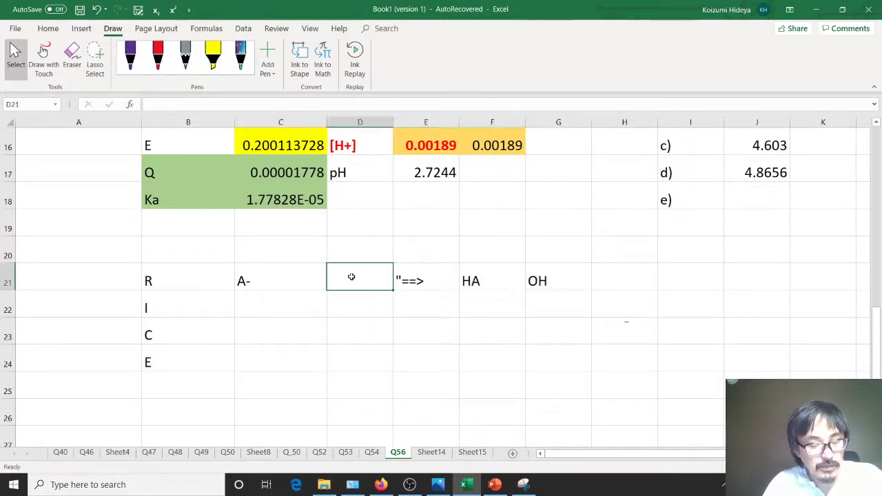
text(H2)
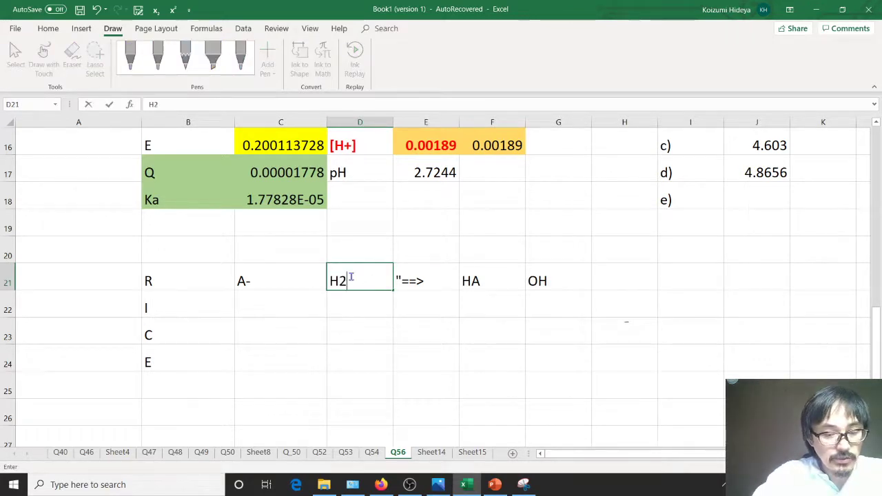
text(O)
key(Tab)
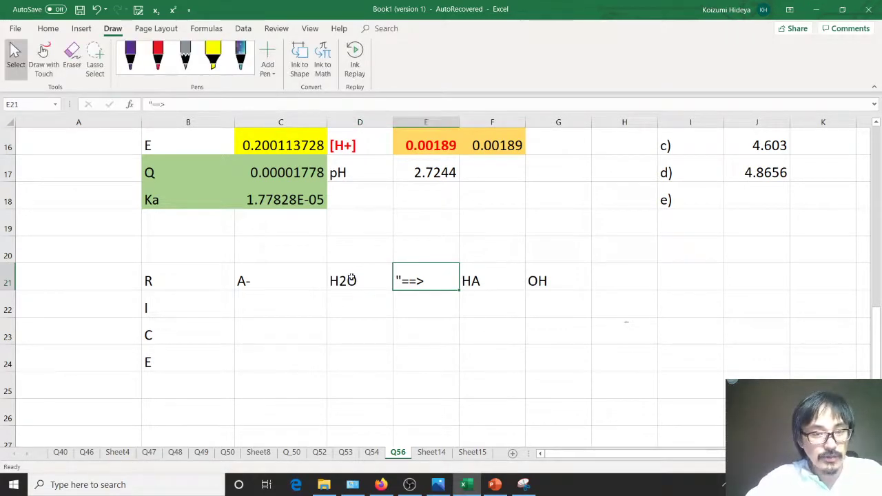
click(351, 278)
click(175, 105)
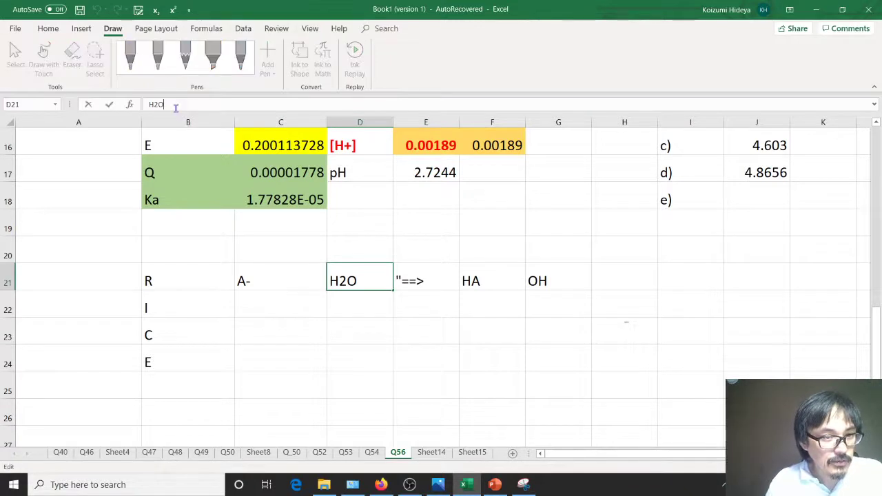
text((l))
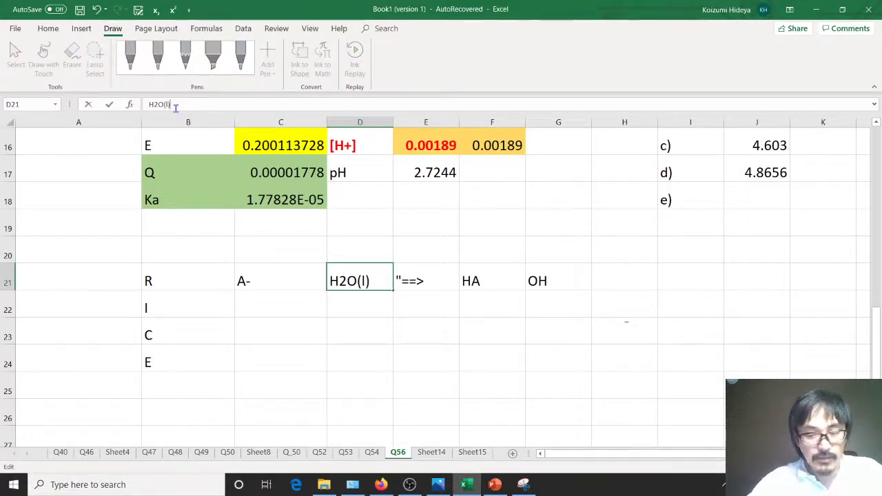
key(Return)
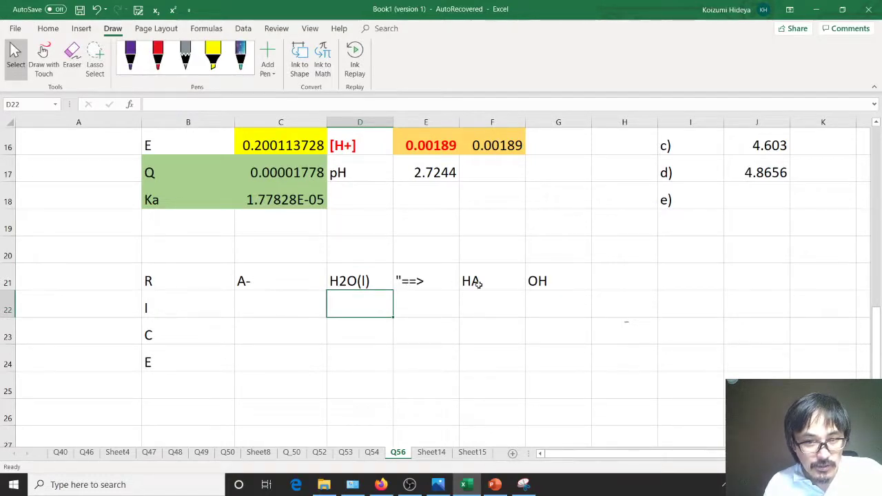
Step: Add the negative charge to the hydroxide product in G21 so it reads OH-
click(552, 284)
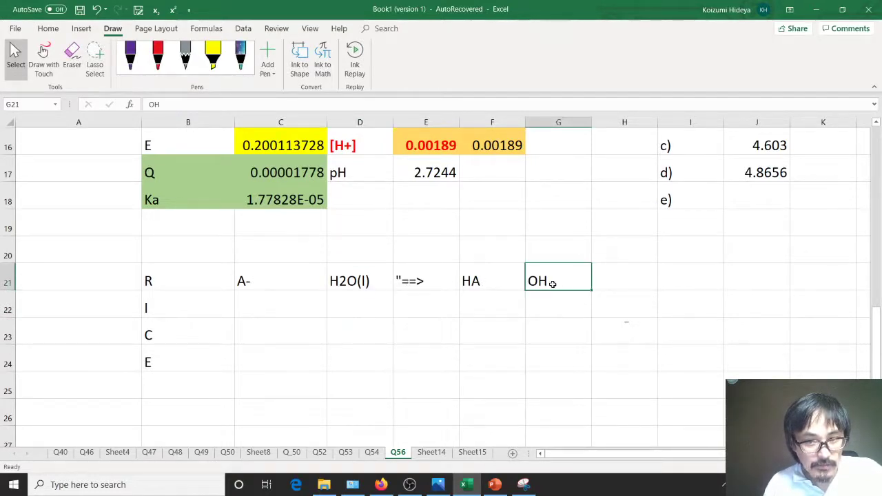
click(178, 105)
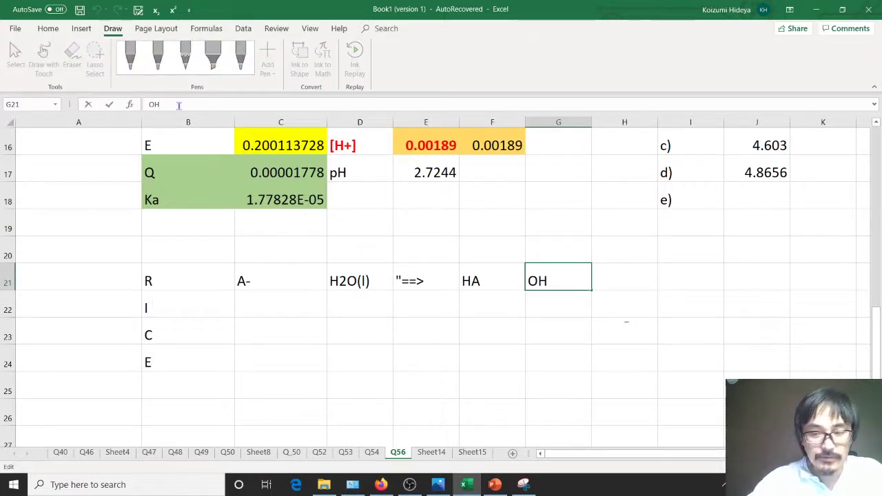
text(-)
key(Return)
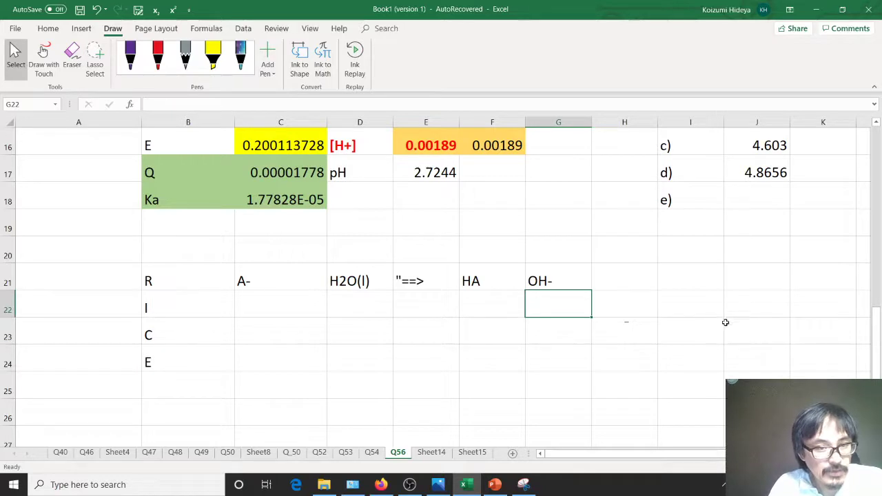
Step: Enter the label "Vol at Eq" in cell D6, beside the mmol of acid
click(282, 307)
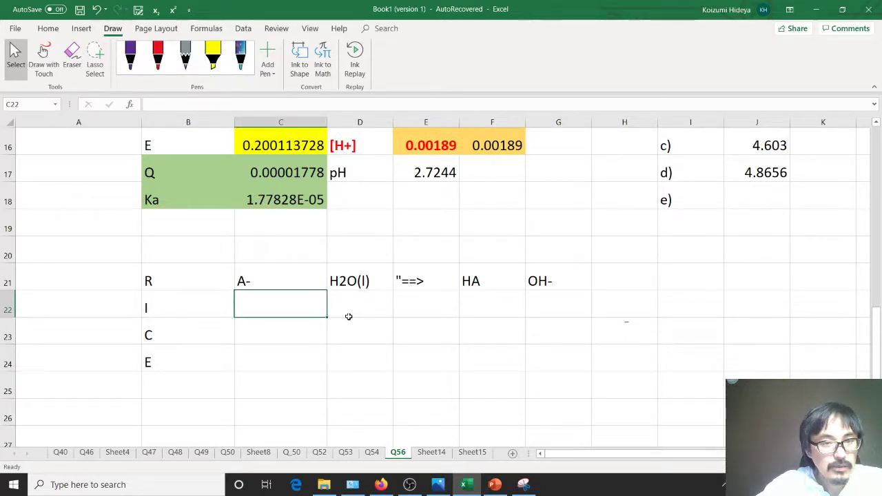
scroll(360, 328, up, 3)
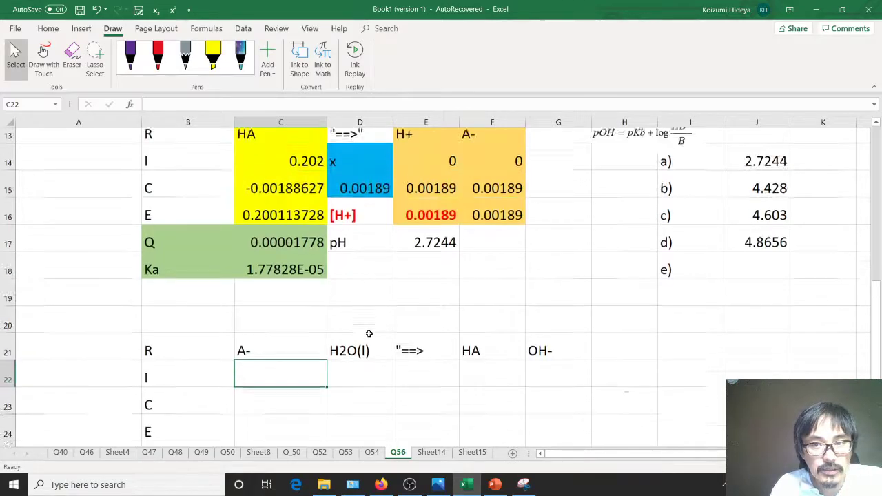
scroll(368, 334, up, 1)
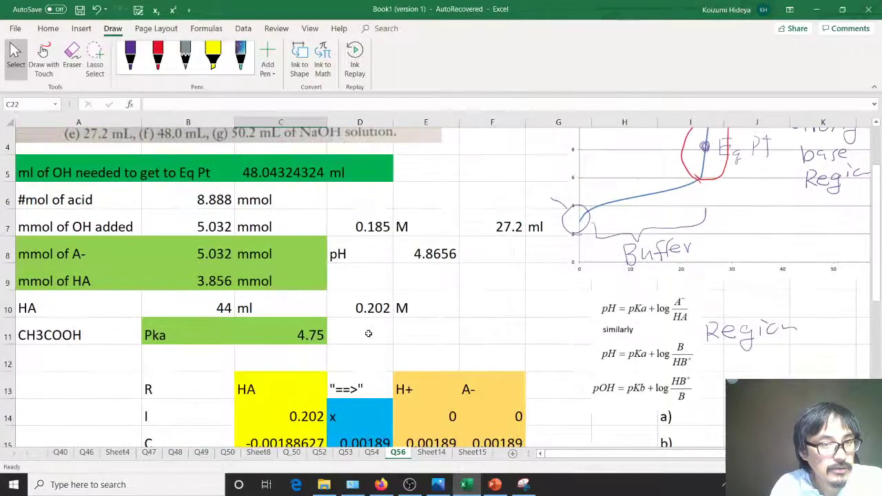
scroll(368, 333, down, 1)
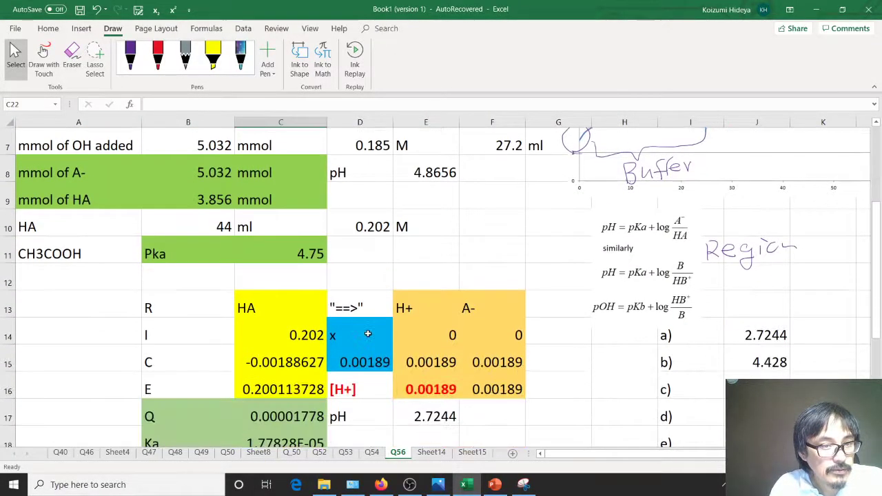
scroll(357, 345, up, 2)
drag(205, 281, 276, 282)
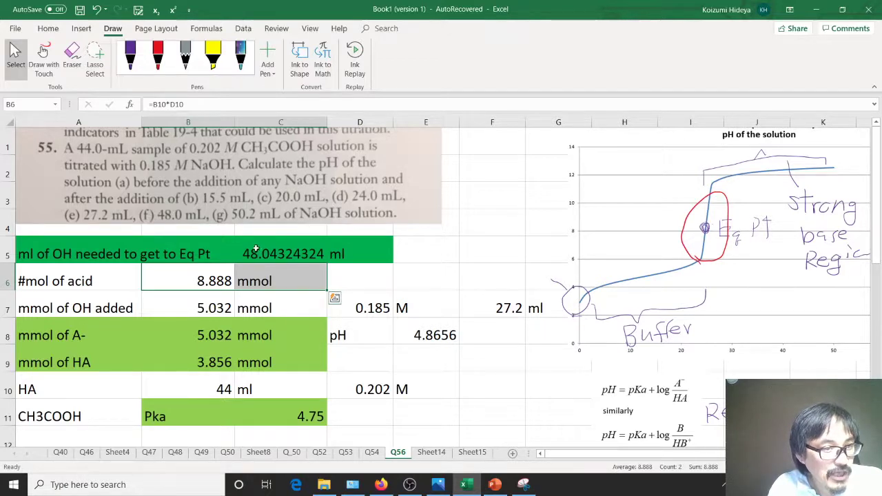
click(383, 278)
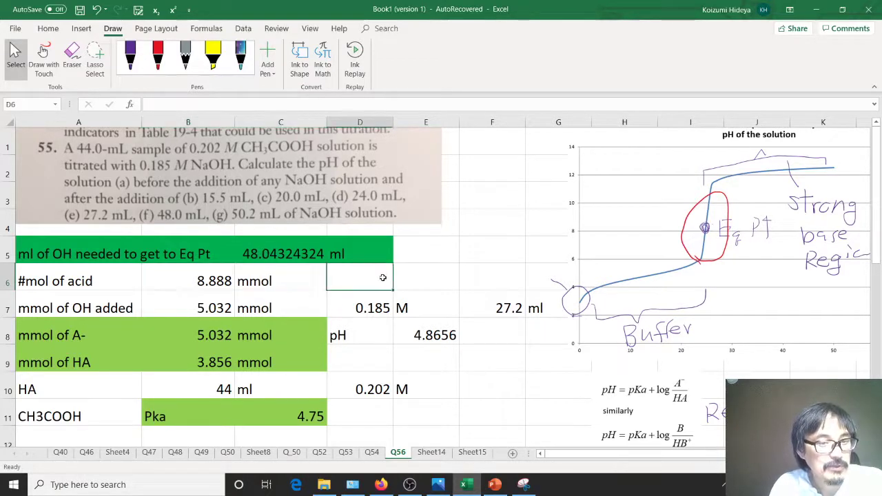
text(Vol)
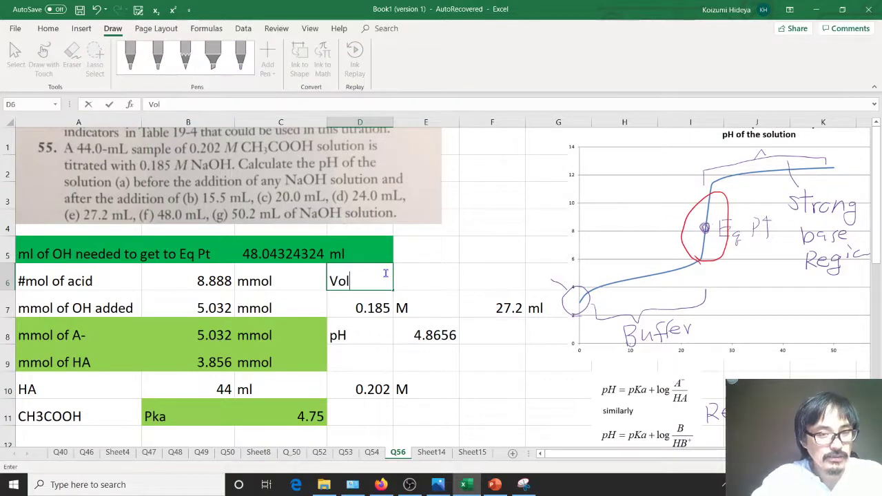
text( at Eq)
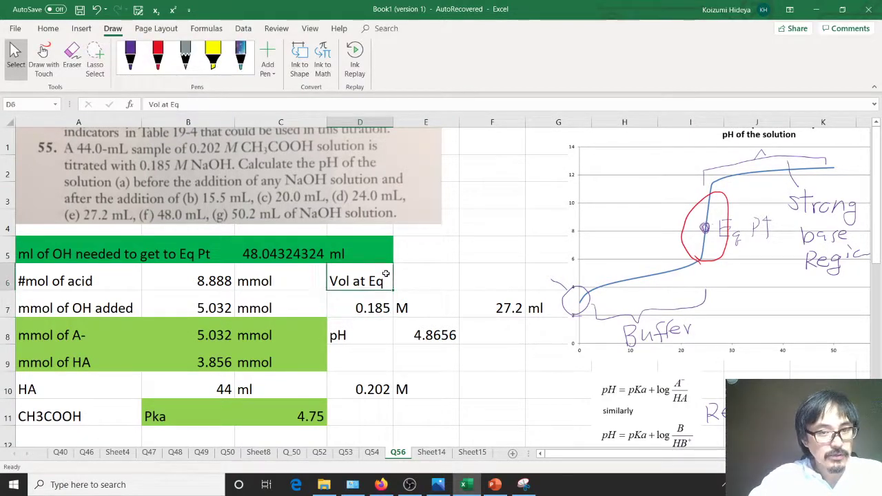
Step: Calculate the volume at the equivalence point in E6 with the formula =44+C5 and enter its unit ml in F6
key(Tab)
text(=)
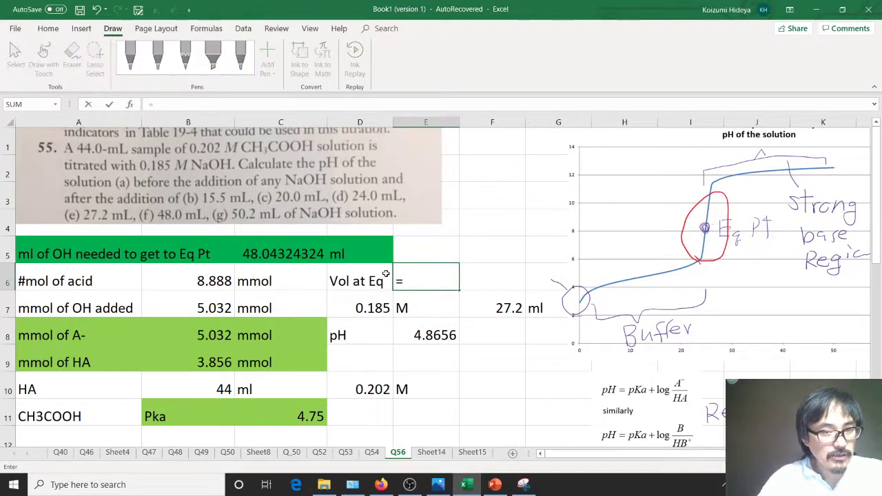
text(4)
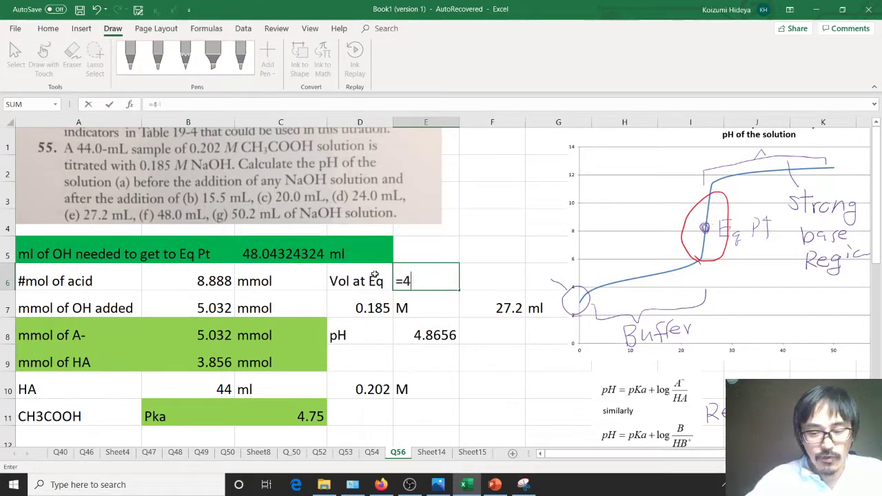
text(4+48)
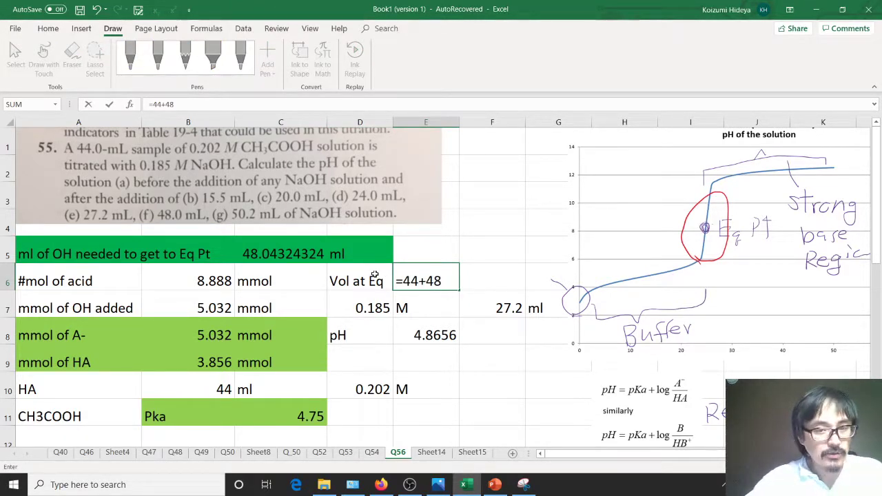
key(BackSpace)
key(BackSpace)
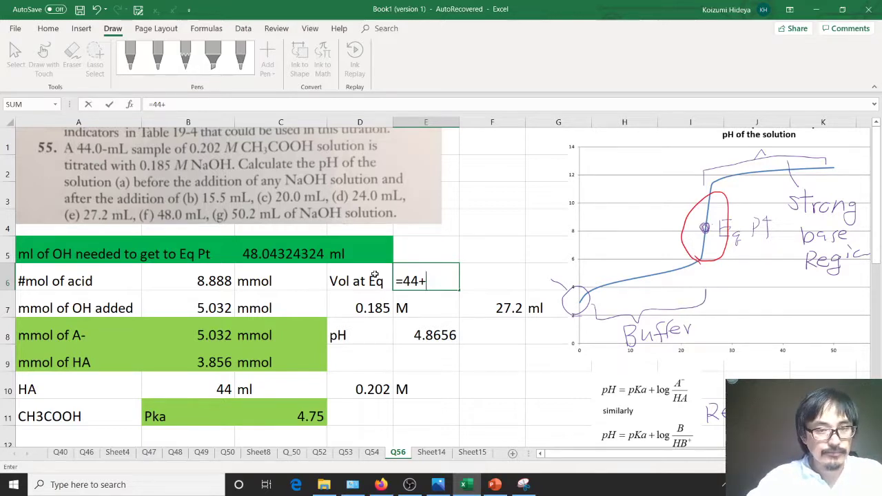
click(314, 252)
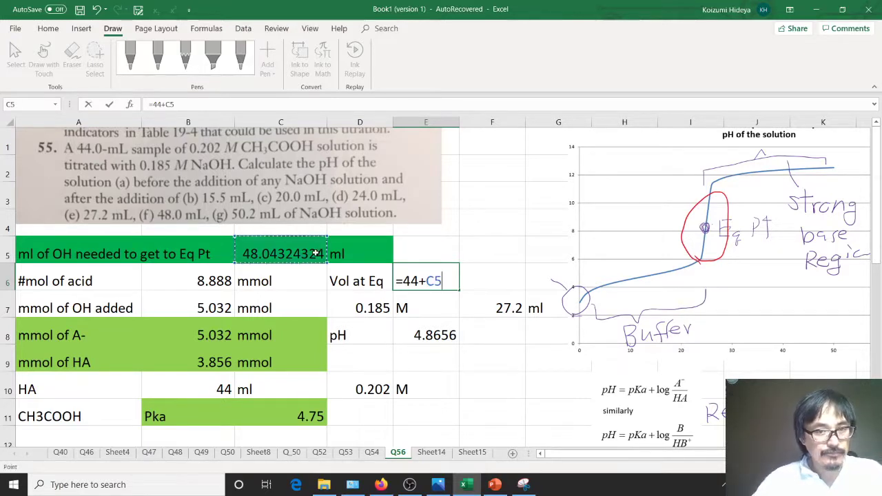
key(Return)
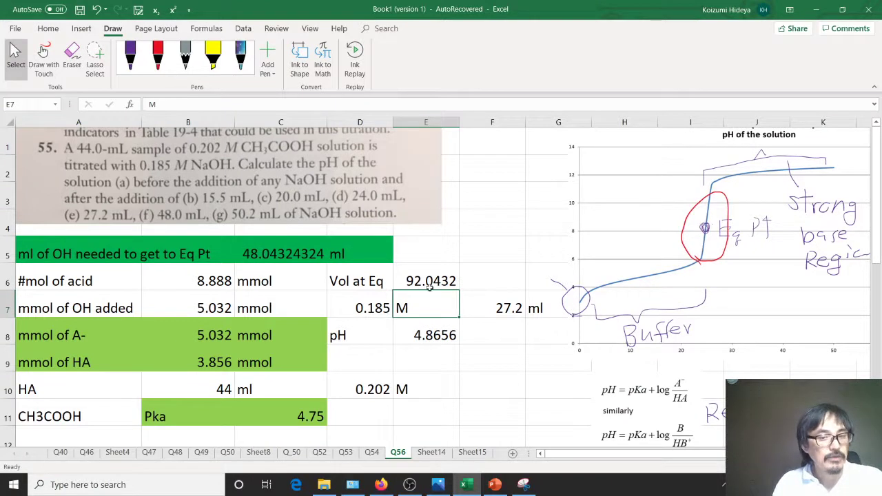
click(511, 278)
text(ml)
key(Return)
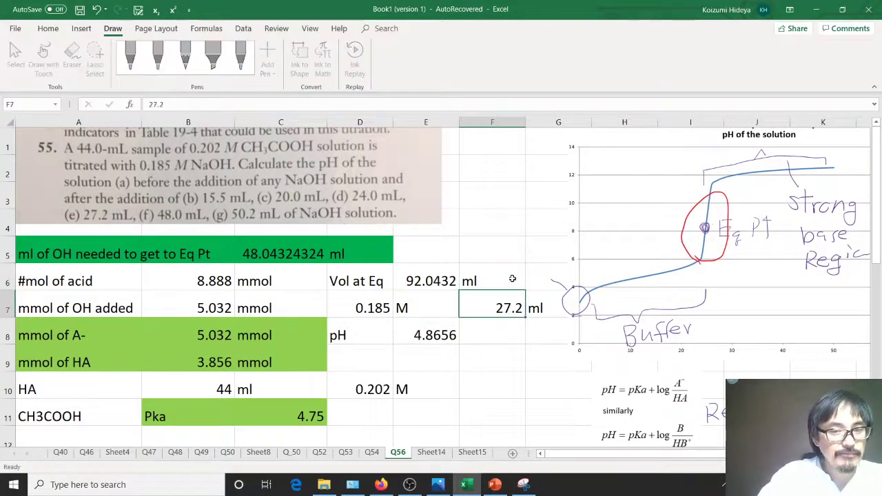
Step: Select the Vol at Eq label together with its calculated volume in D6:E6
drag(372, 281, 424, 282)
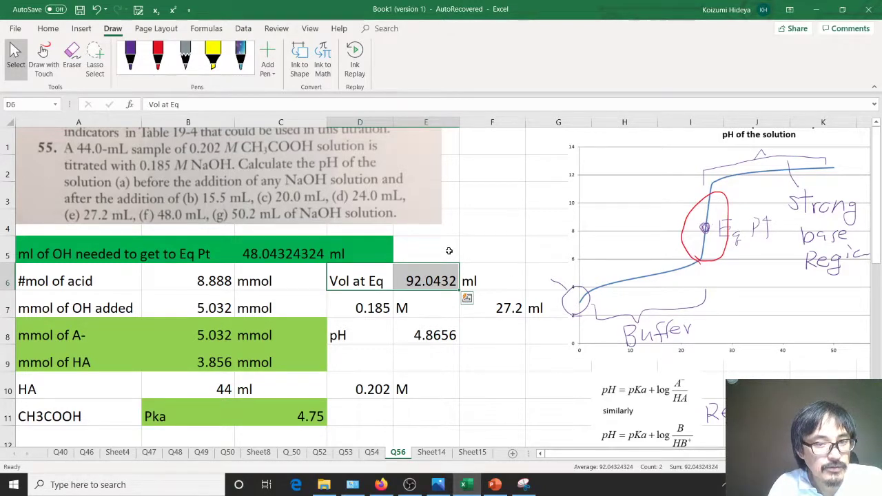
scroll(439, 310, down, 5)
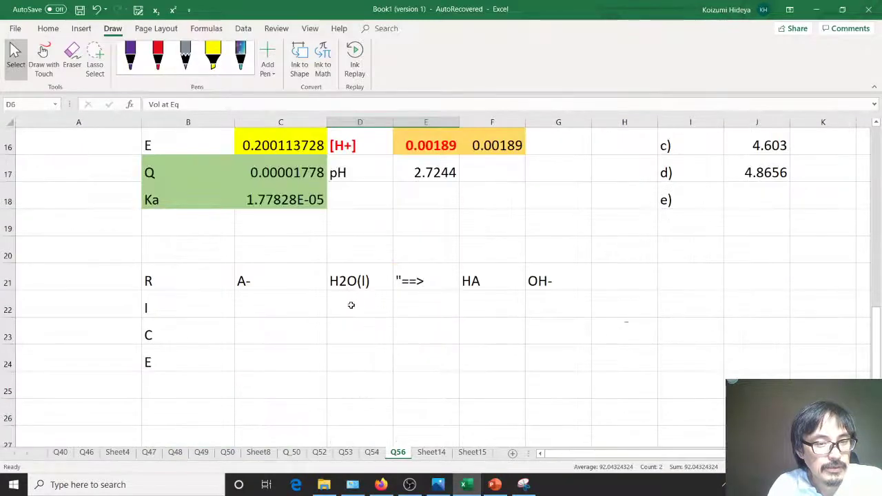
click(269, 302)
text(=)
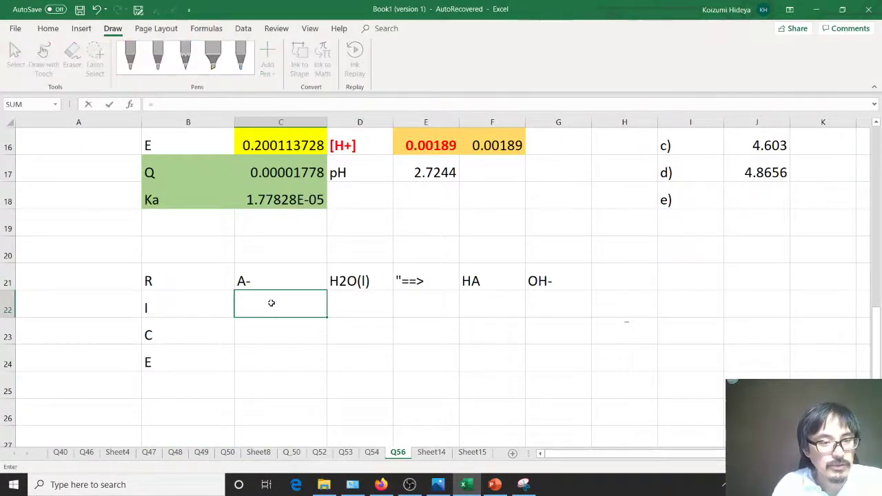
scroll(271, 303, up, 3)
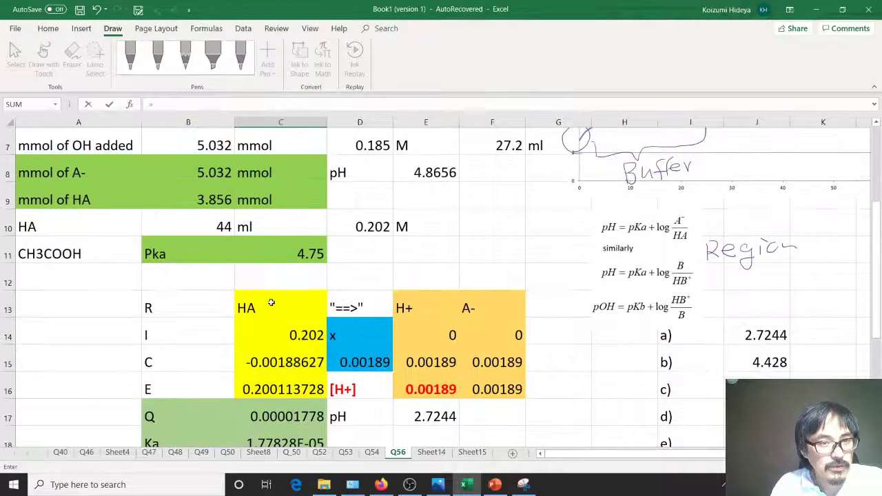
scroll(270, 284, up, 1)
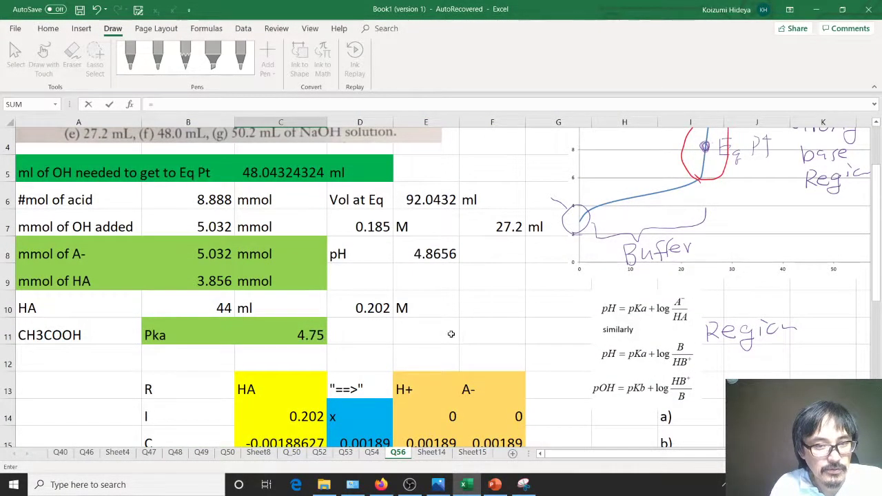
scroll(448, 360, down, 3)
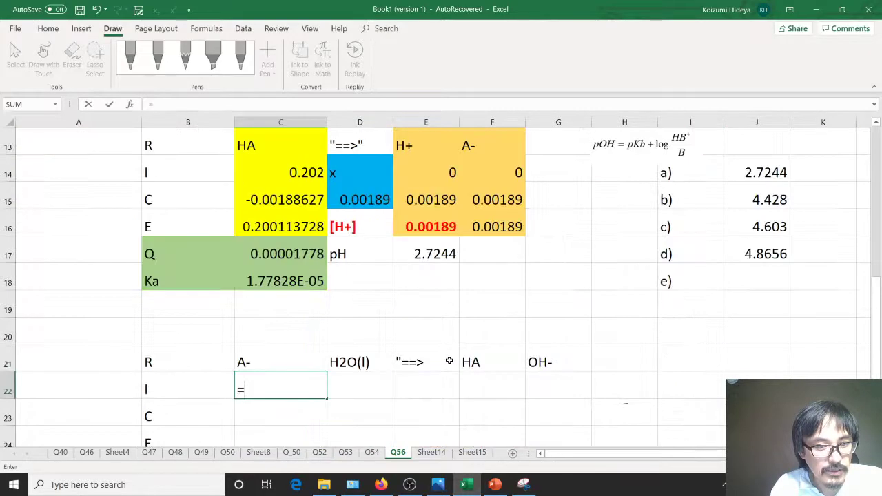
key(Escape)
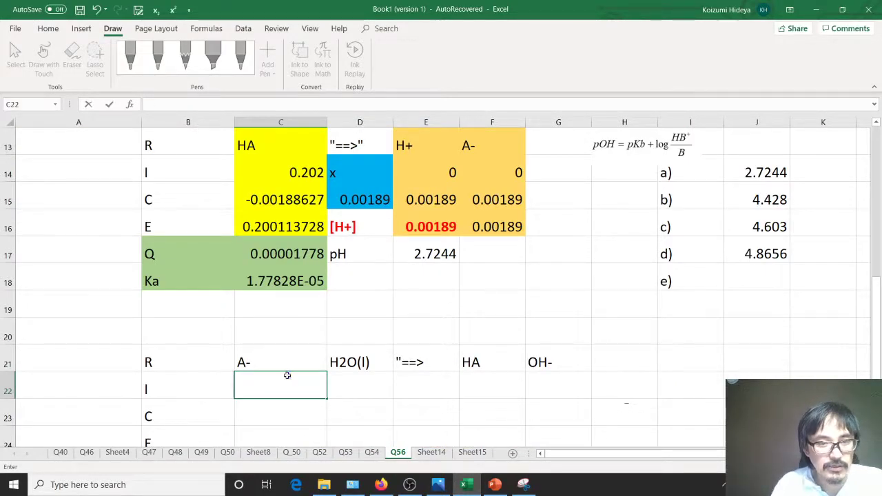
Step: Label cell E5 "Cpnc at Eq", beside the green row for the OH volume needed
scroll(286, 376, up, 2)
scroll(287, 375, down, 2)
scroll(282, 377, up, 2)
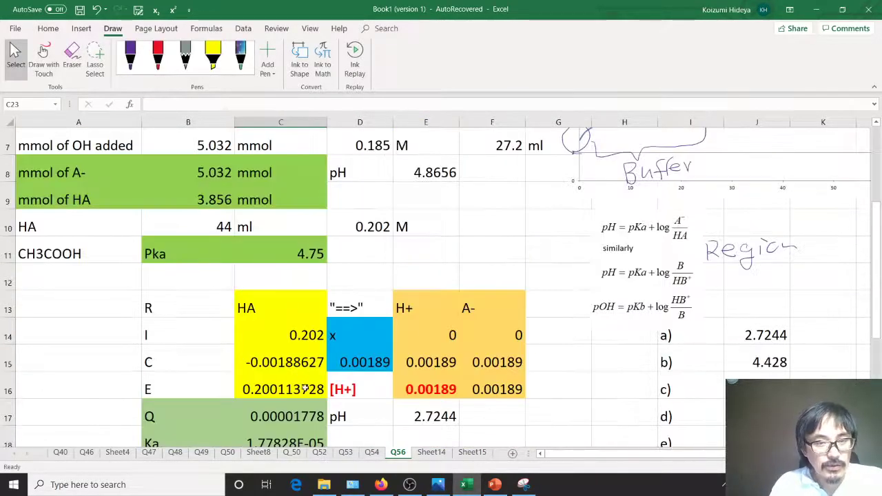
scroll(451, 255, up, 1)
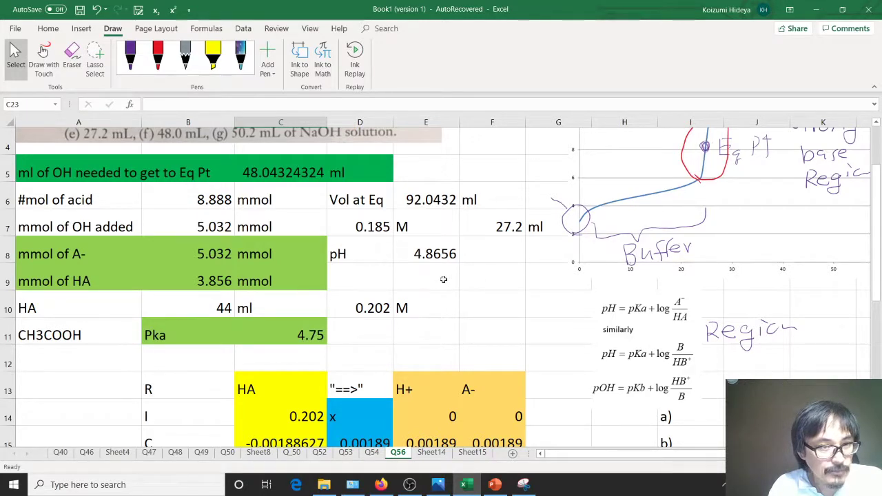
click(443, 175)
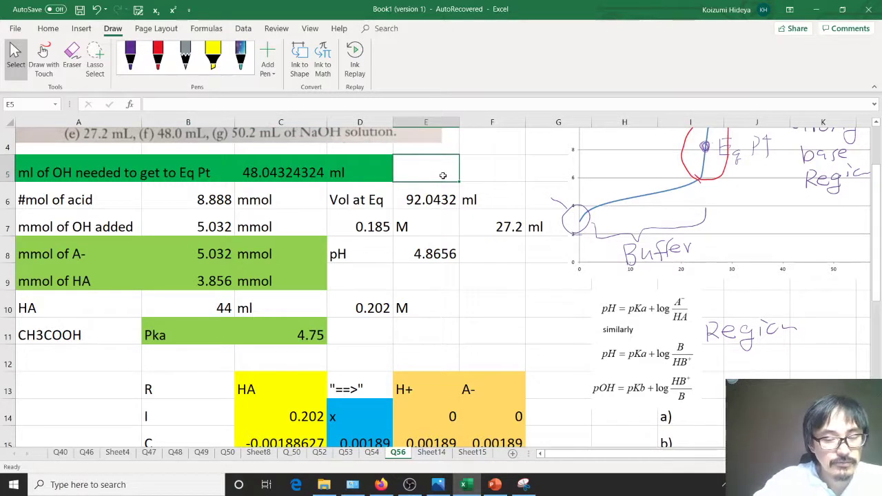
text(Cpnc )
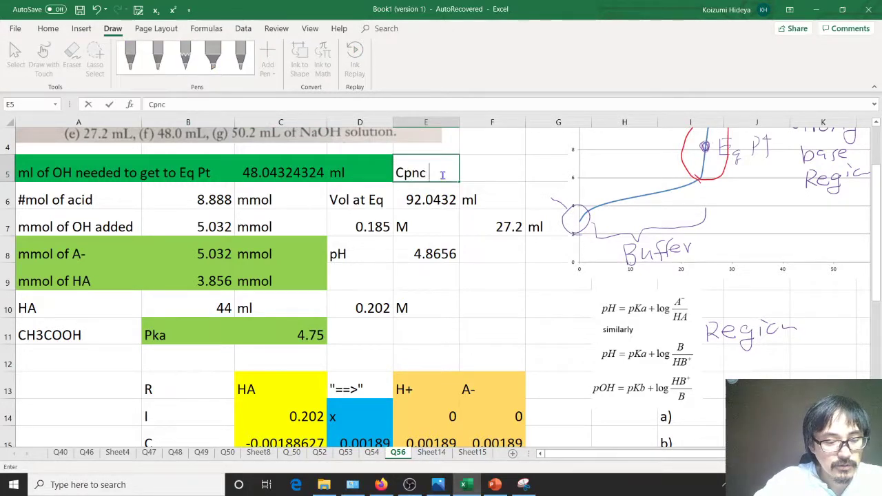
text(at Eq)
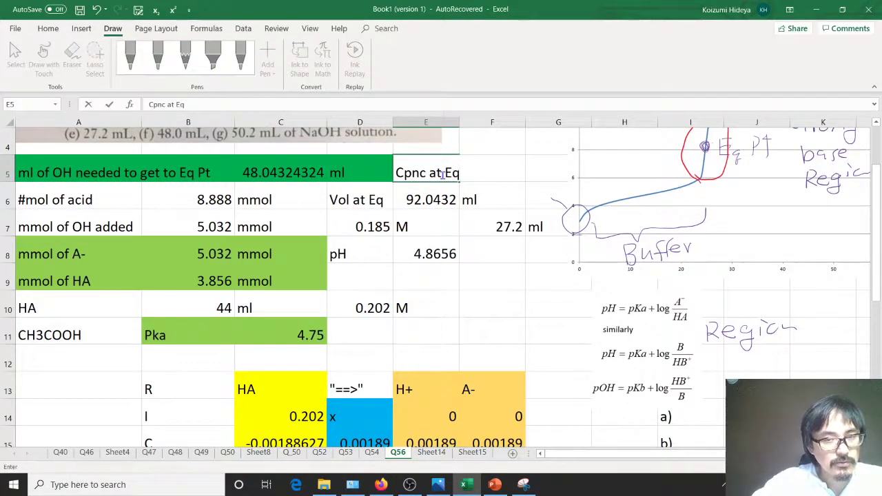
key(Tab)
Step: Calculate the concentration at the equivalence point in F5 as =B6/E6, the moles of acid divided by the volume
text(=)
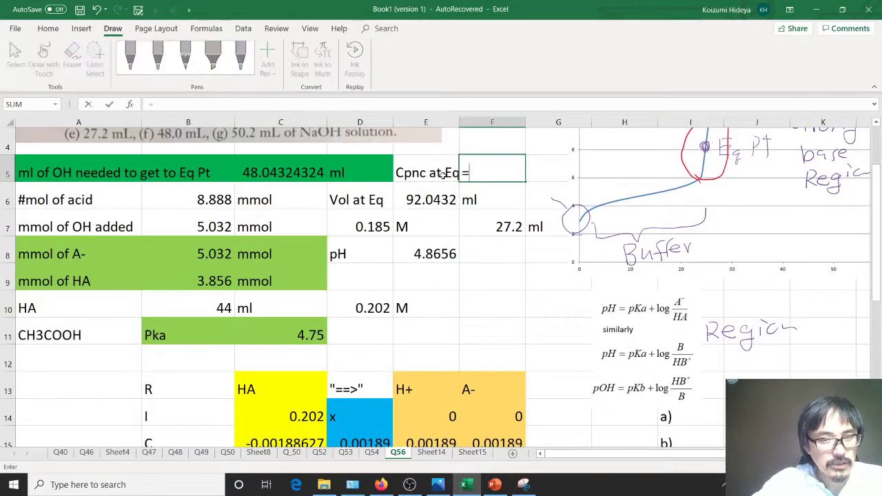
click(210, 199)
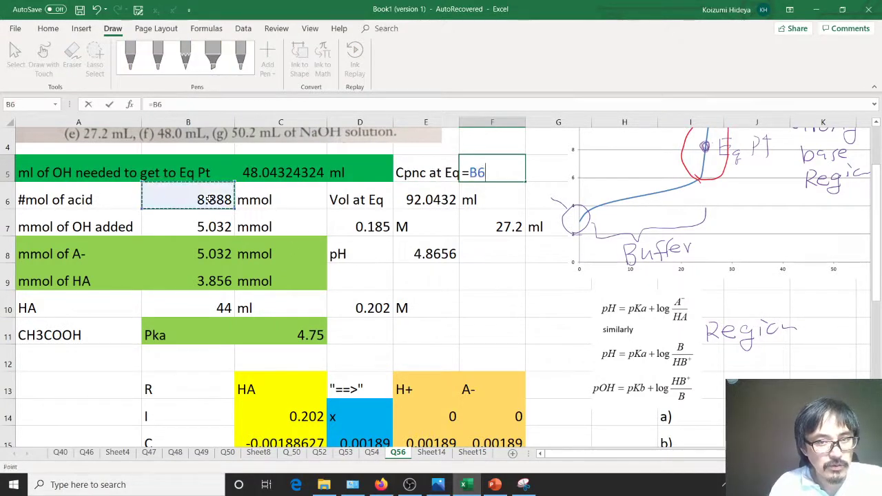
text(/)
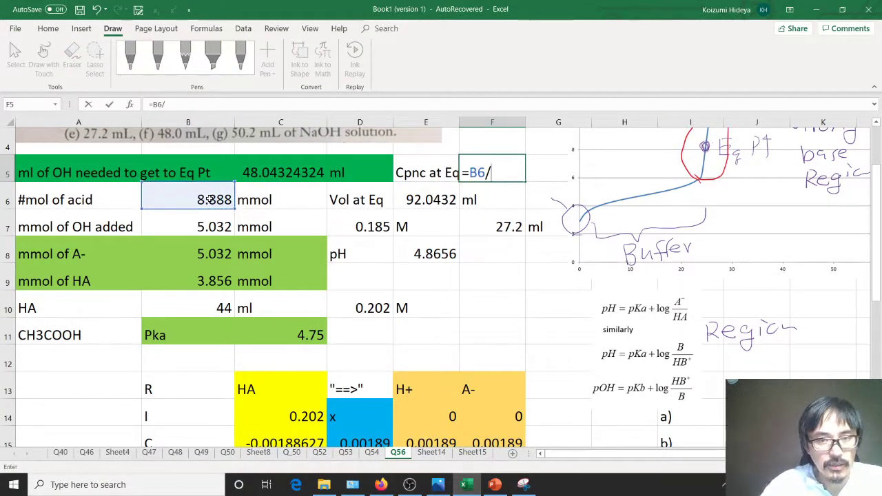
click(415, 197)
key(Return)
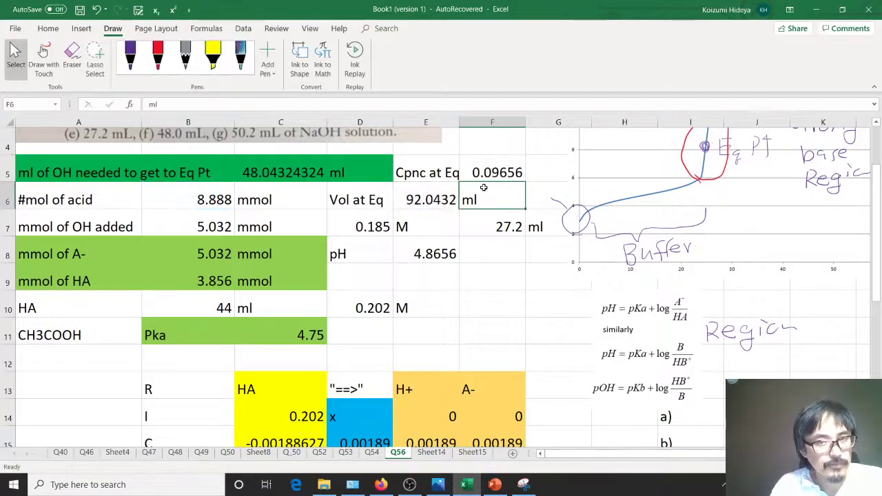
Step: Link the initial A- concentration in C22 to the equivalence-point concentration with =F5
click(495, 169)
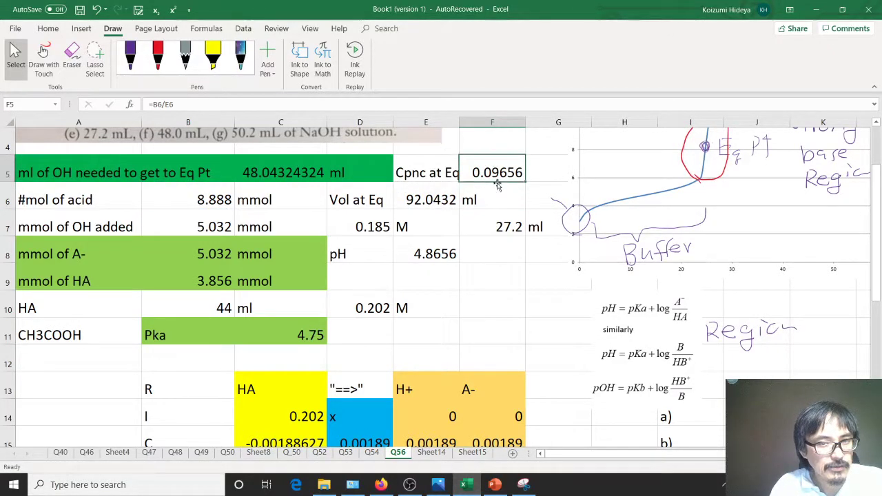
scroll(417, 284, down, 4)
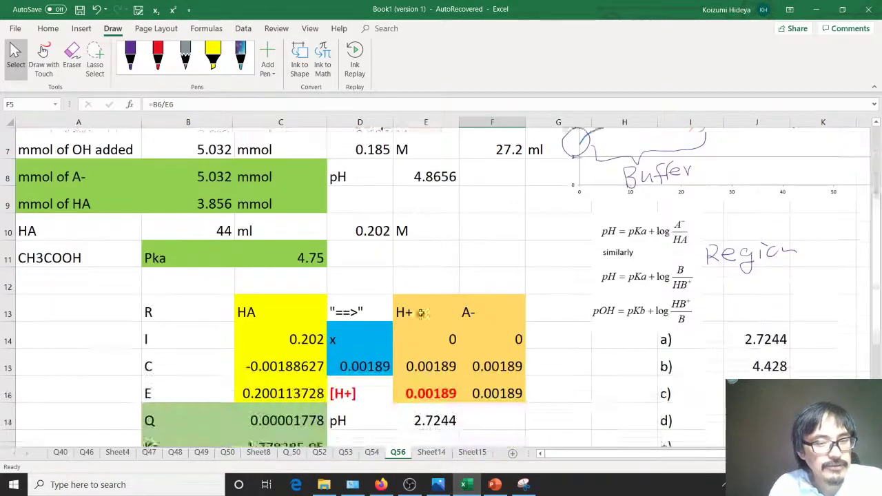
click(307, 309)
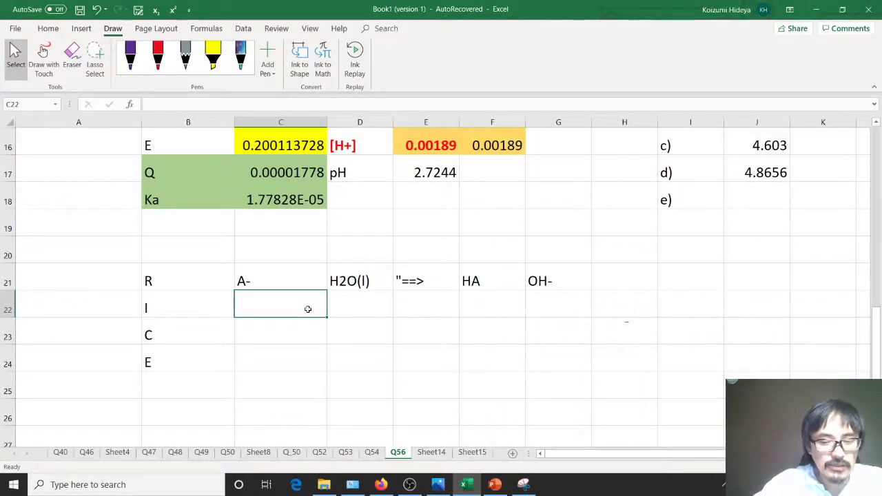
text(=F5)
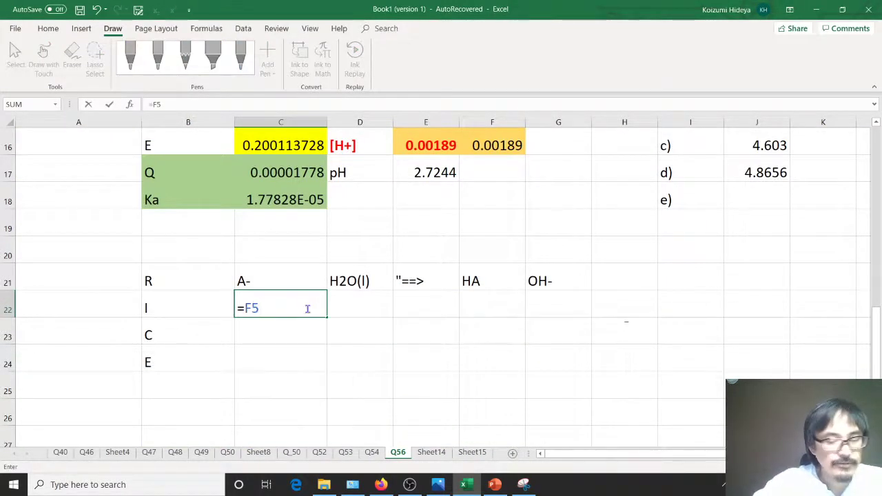
key(Return)
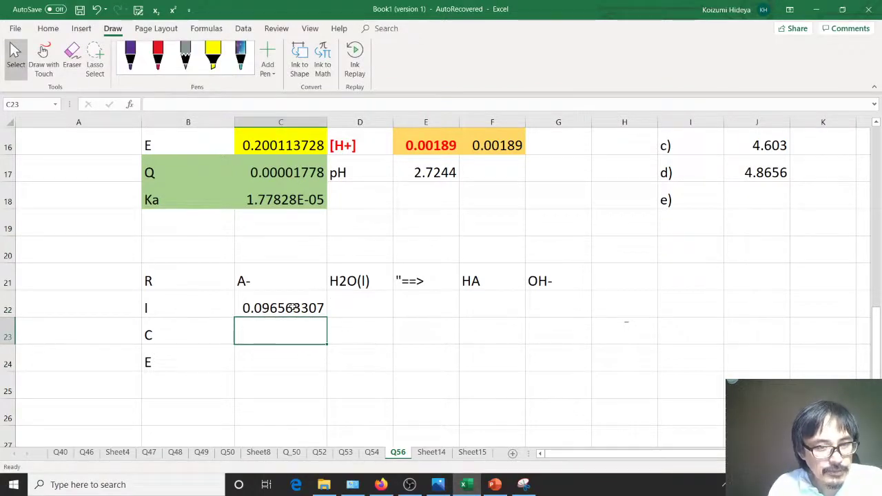
Step: Enter 0 as the initial concentration of both HA and OH- in F22 and G22
click(480, 298)
text(0)
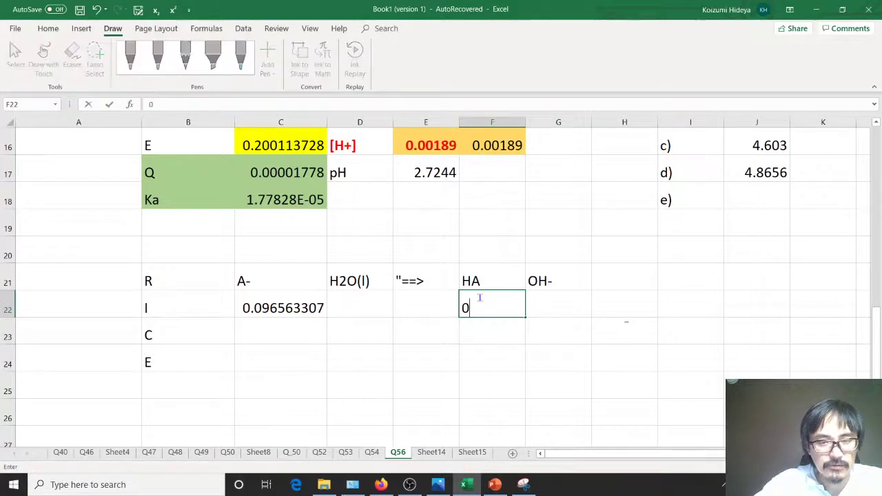
key(Tab)
text(0)
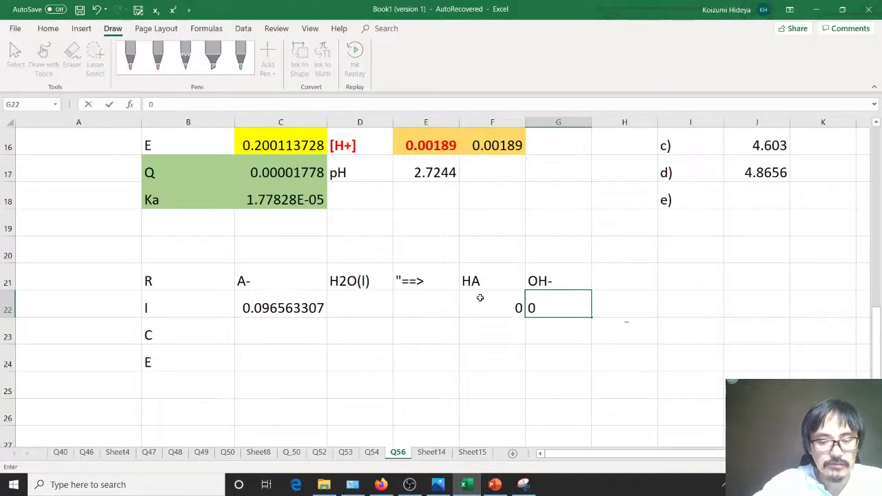
key(Return)
Step: Label E22 as x and enter the trial value 0.001 below it in E23
click(365, 303)
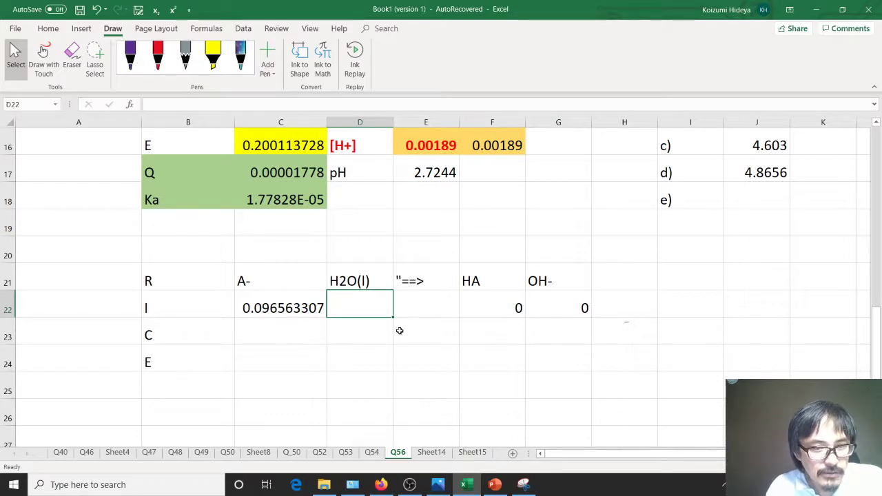
click(419, 306)
text(x)
key(Return)
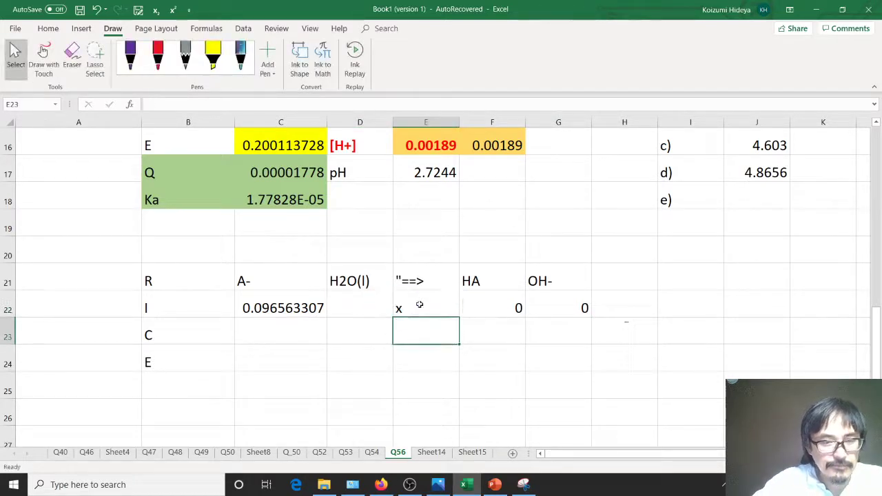
text(0.001)
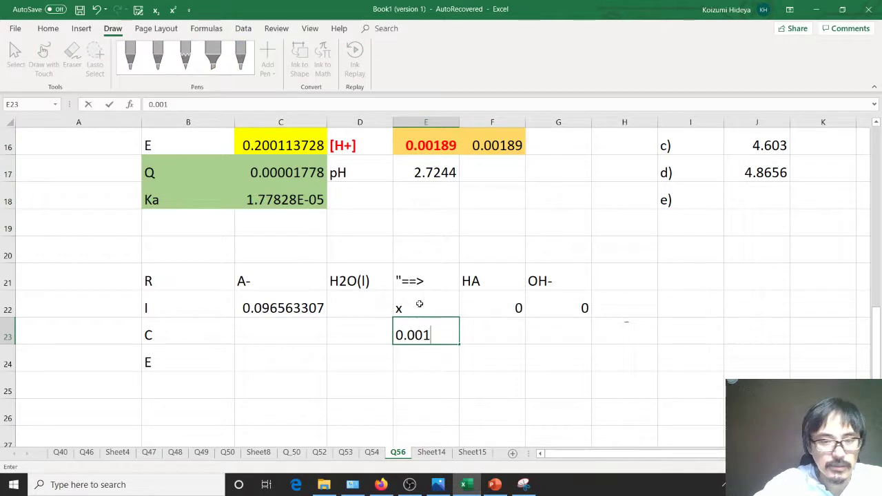
key(Return)
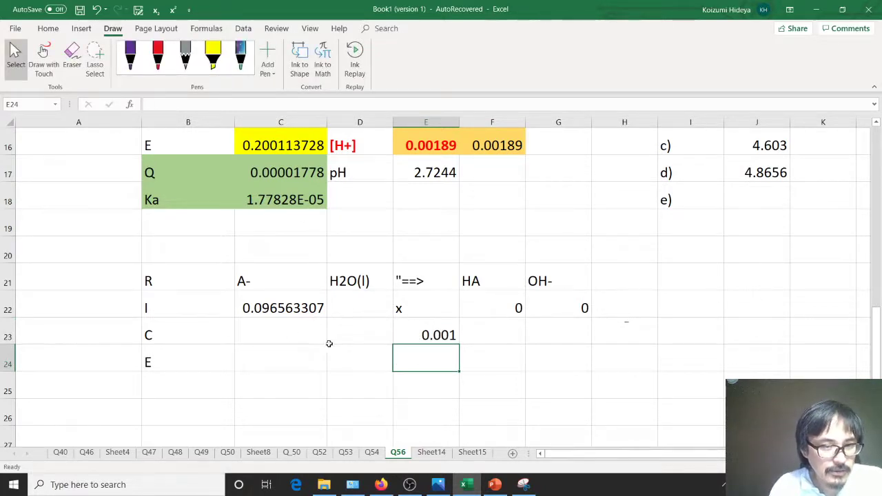
Step: Set the change in A- in C23 to the negative of x with =-E23
click(293, 330)
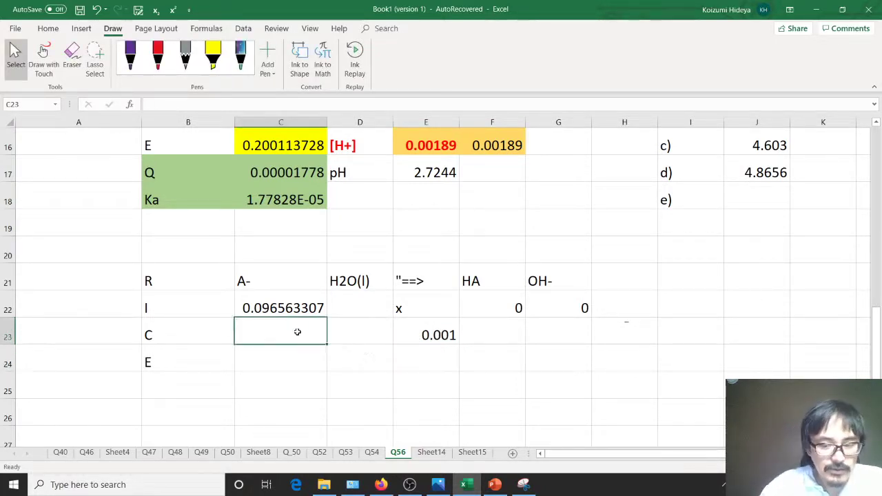
text(=-)
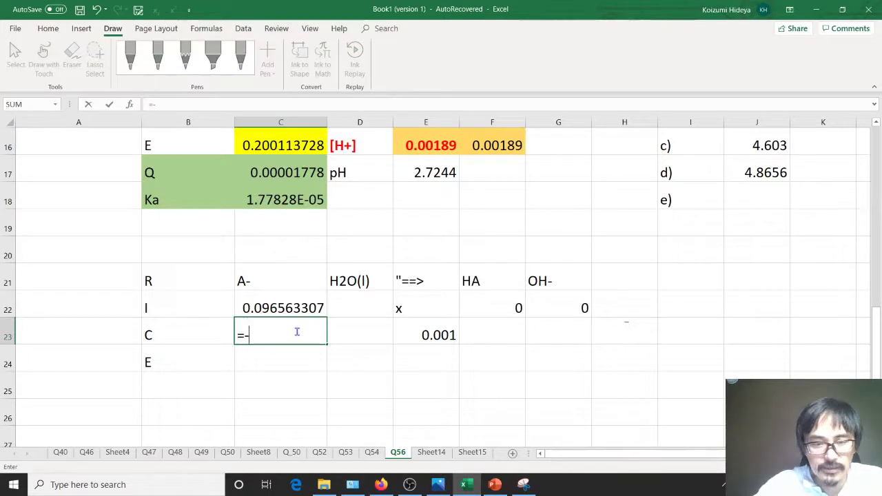
click(431, 335)
key(Return)
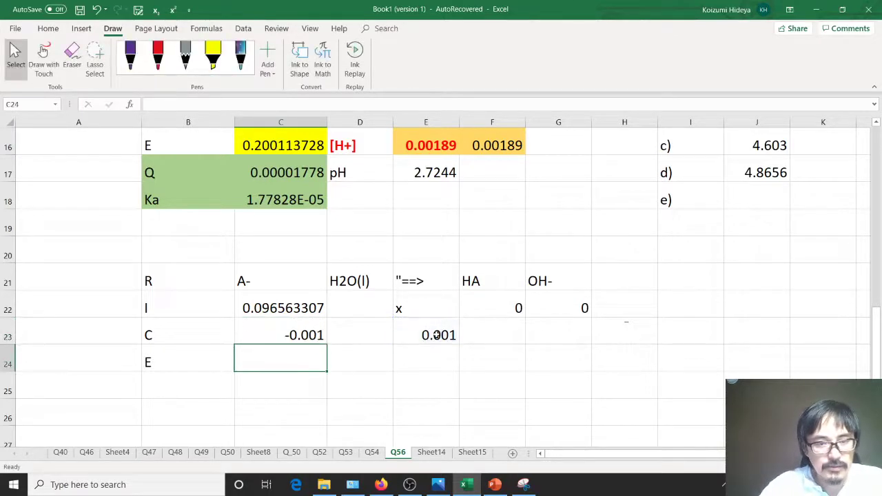
Step: Set the changes in HA and OH- in F23 and G23 equal to x with =E23
click(487, 337)
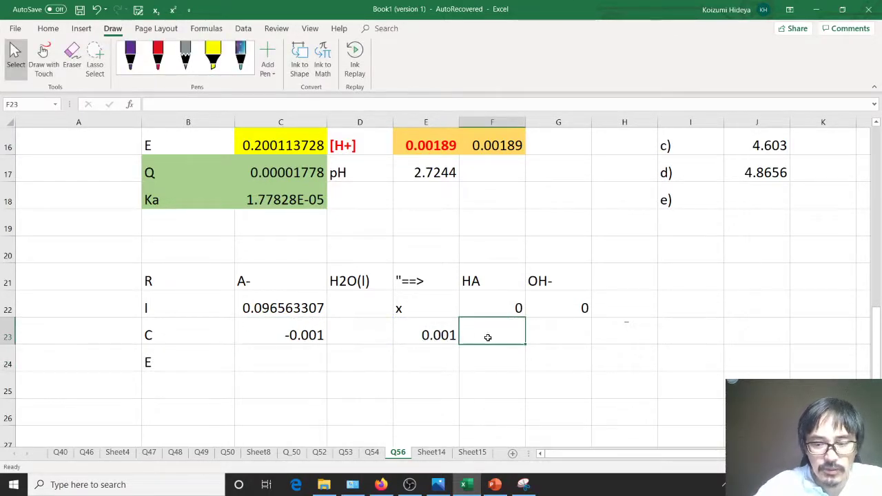
text(=)
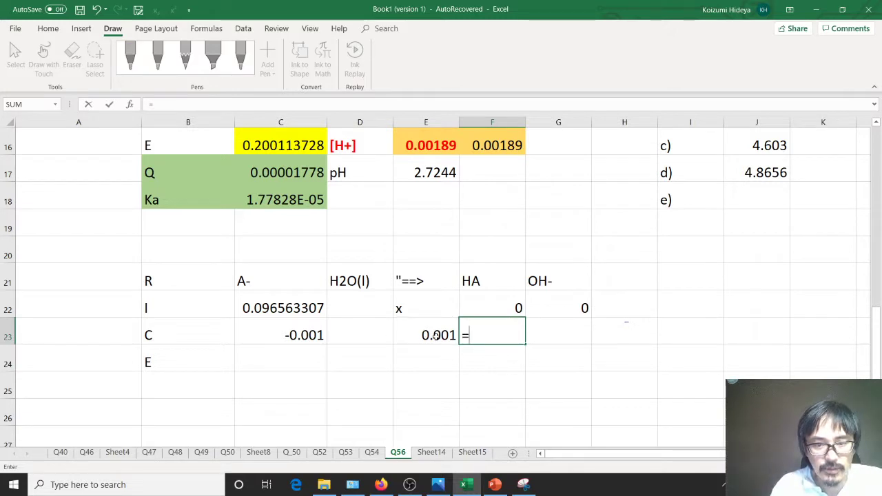
click(438, 335)
key(Return)
click(562, 334)
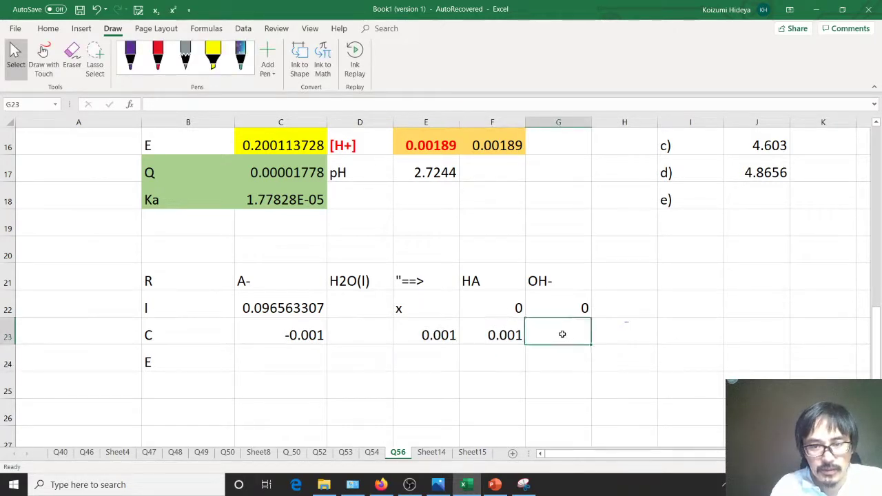
text(=)
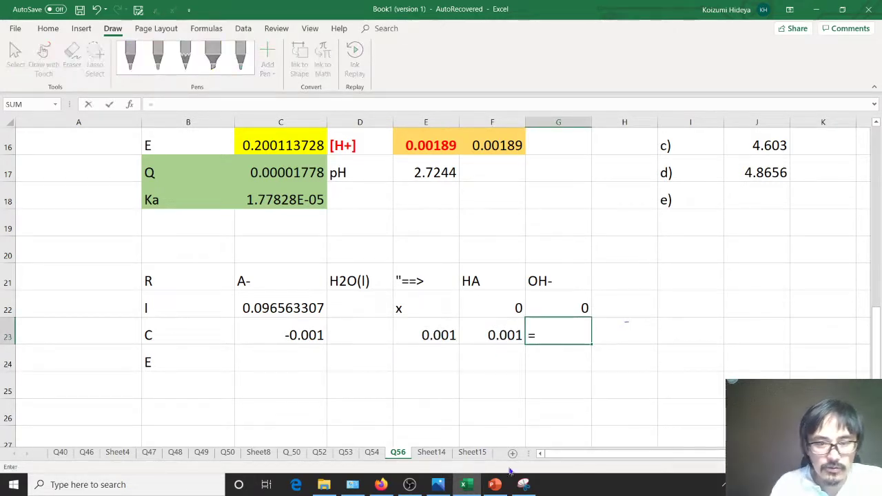
click(438, 335)
key(Return)
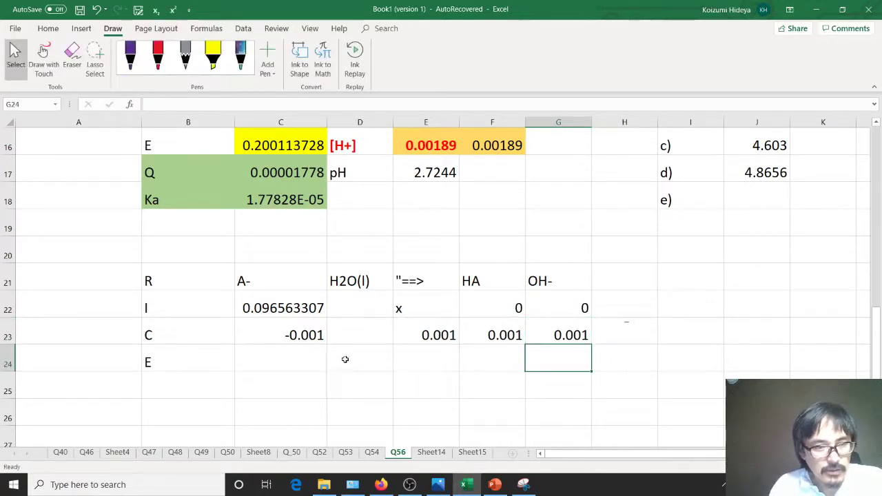
Step: Calculate the equilibrium concentration of A- in C24 with =C22+C23
click(308, 364)
text(=)
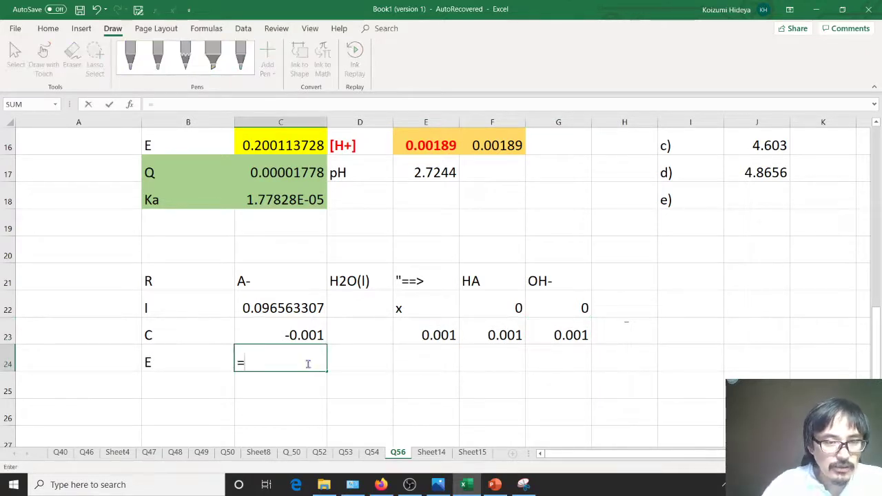
click(288, 302)
text(+)
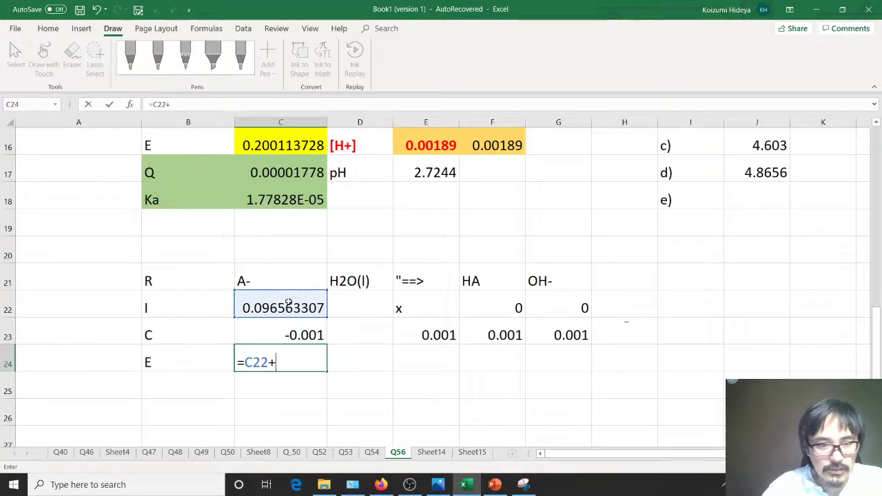
click(257, 335)
text(+)
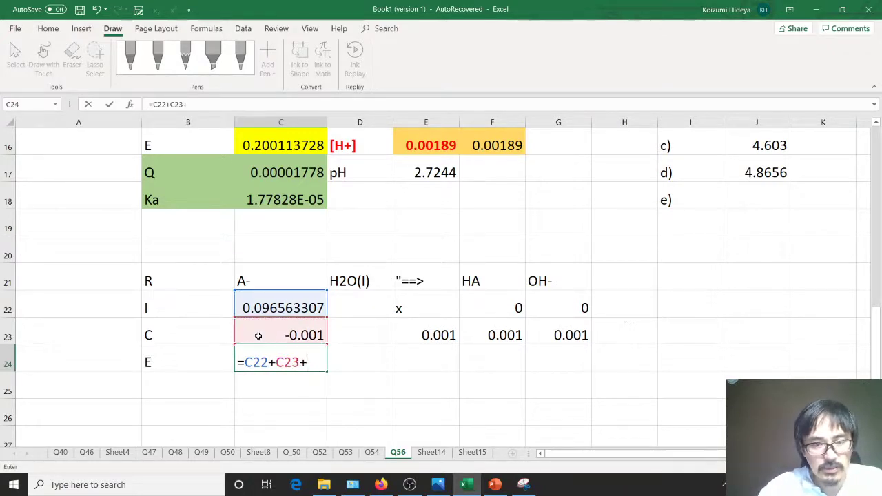
key(Return)
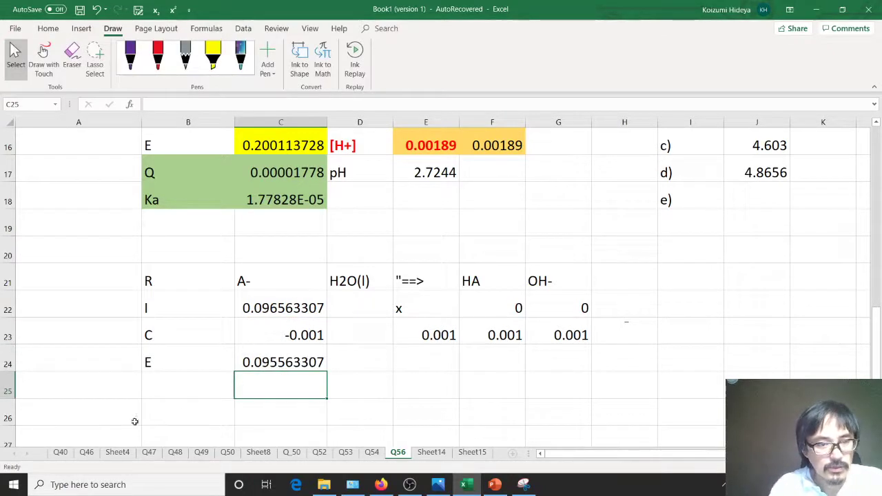
Step: Copy the C24 equilibrium formula across to G24 and clear the unneeded copies in D24 and E24
click(254, 361)
drag(324, 373, 572, 361)
click(430, 358)
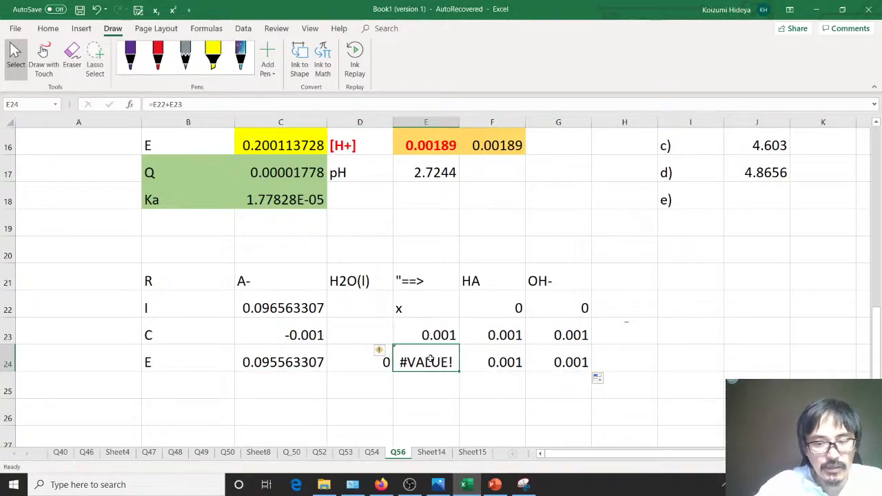
key(BackSpace)
key(Return)
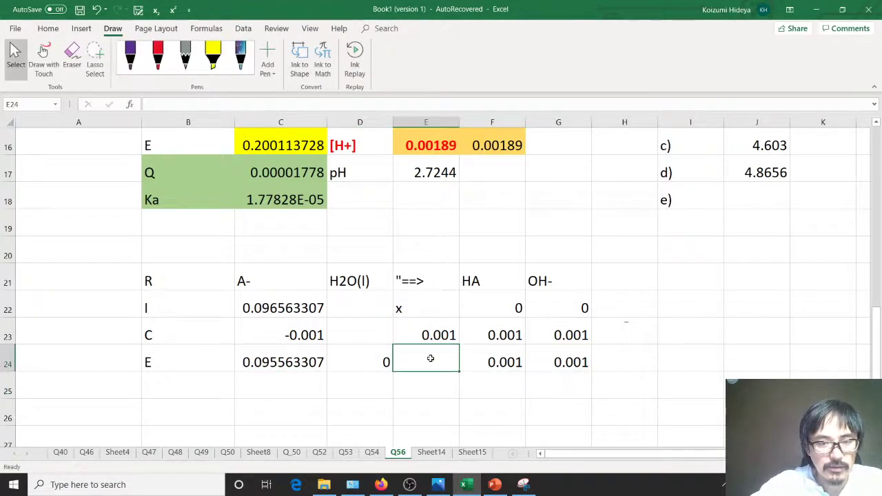
key(Up)
key(Left)
key(BackSpace)
key(Return)
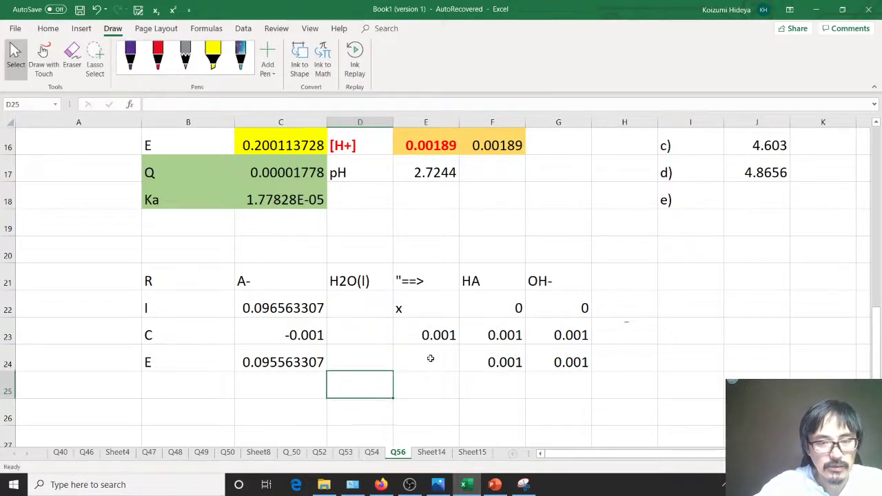
Step: Check the cell references in the equilibrium formulas for HA in F24 and OH- in G24
key(Right)
key(Right)
key(Up)
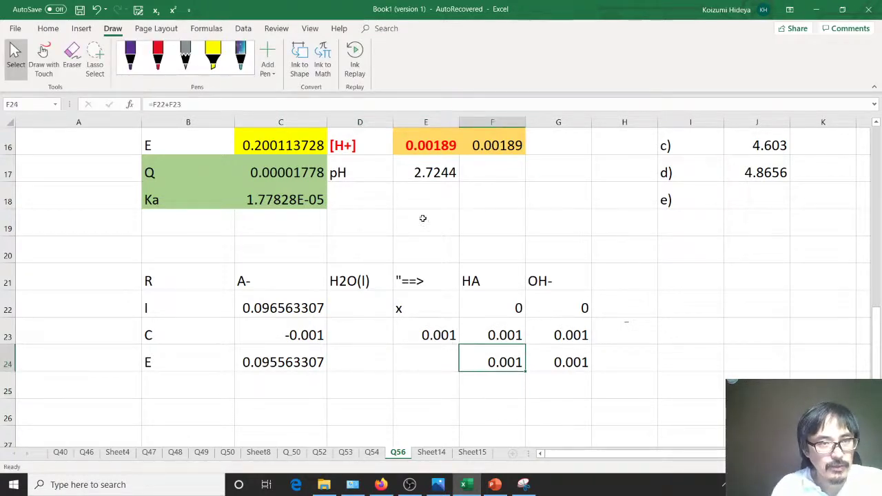
click(191, 103)
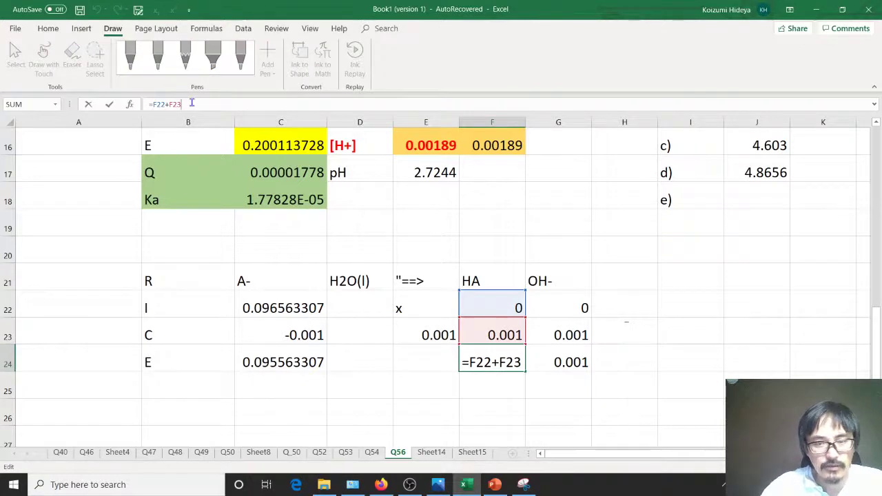
key(Return)
click(574, 369)
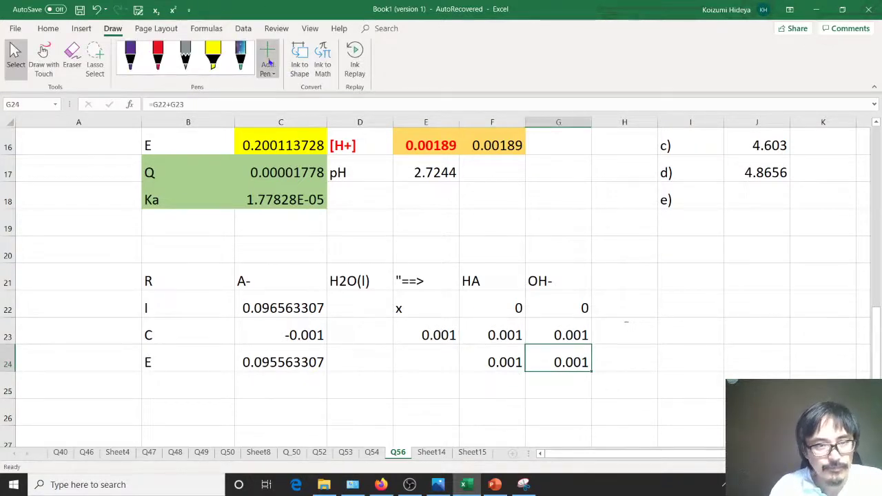
click(244, 104)
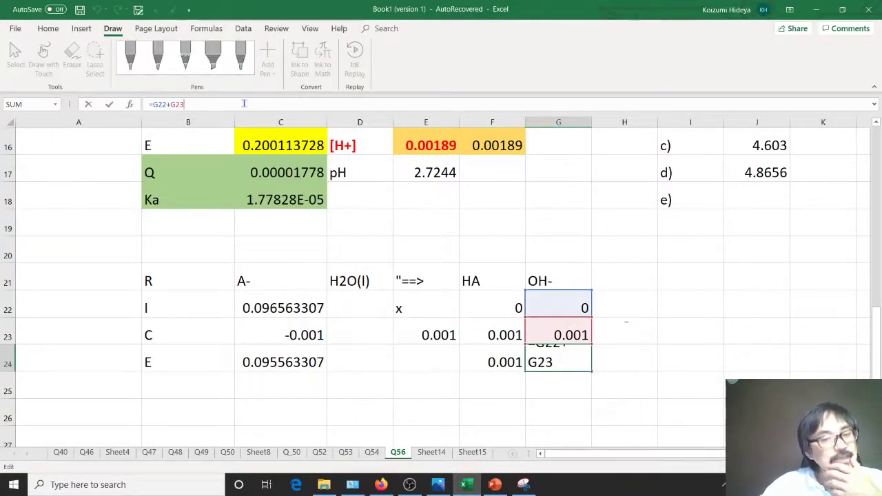
key(Return)
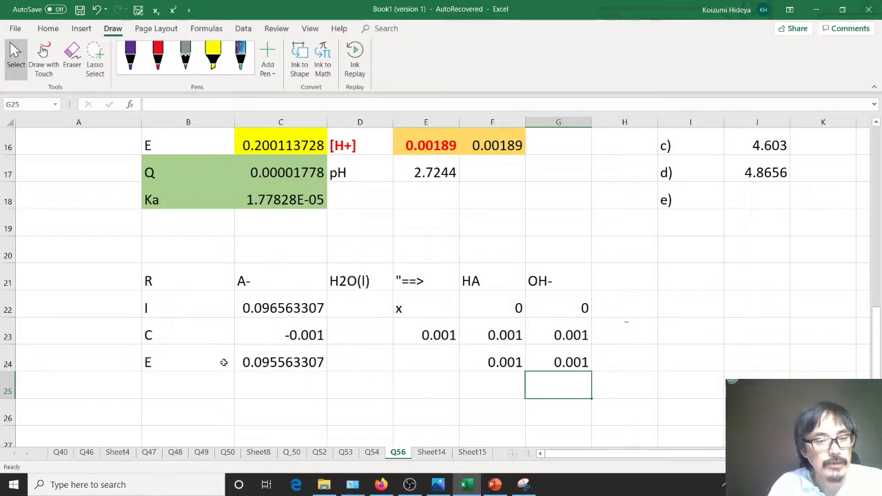
Step: Label B25 as Q and calculate the reaction quotient in C25 with =F24*G24/C24
click(207, 390)
text(Q)
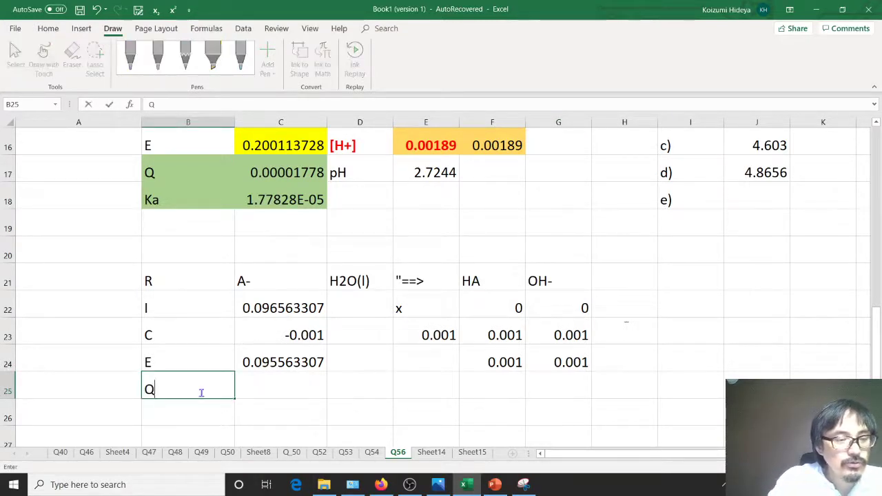
key(Return)
click(258, 379)
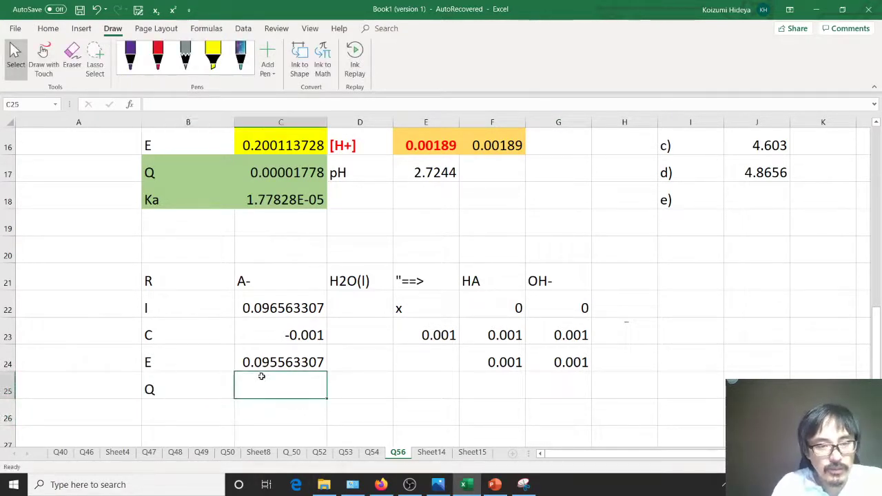
text(=)
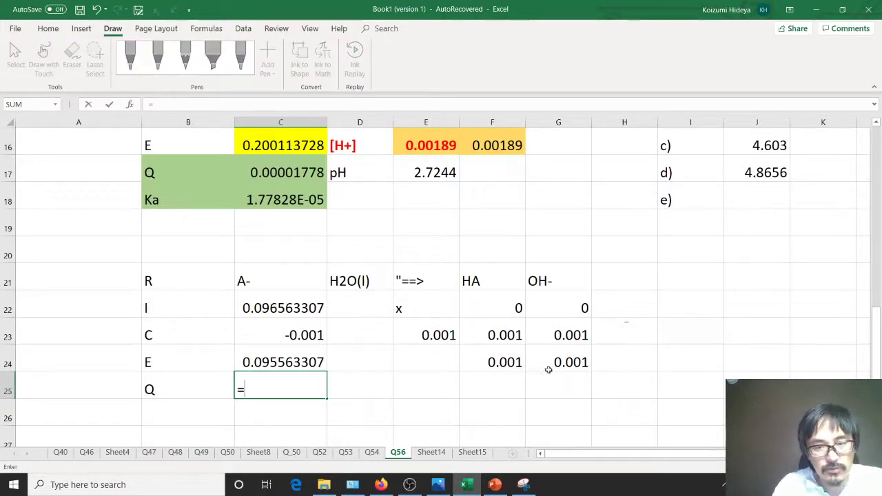
click(509, 361)
text(*)
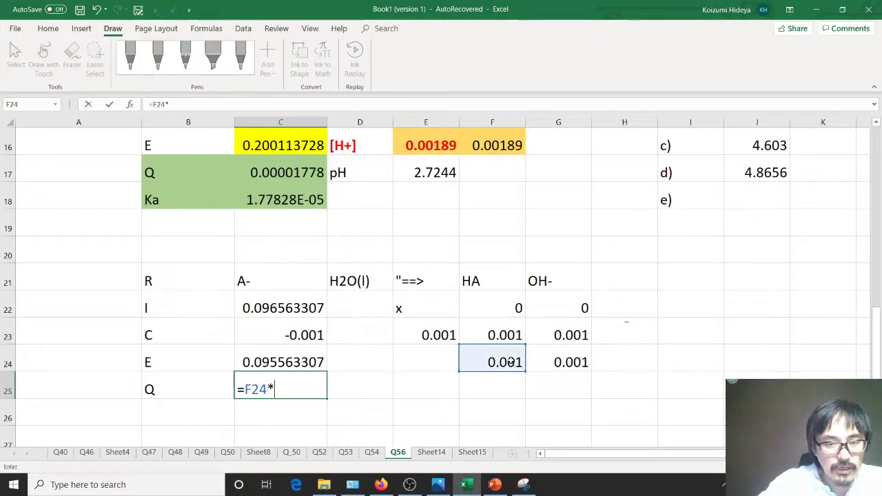
click(575, 359)
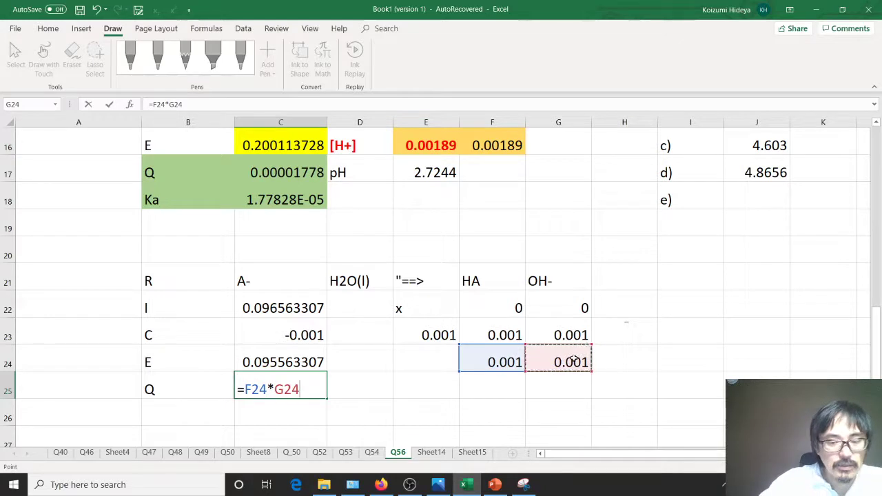
text(/)
click(293, 363)
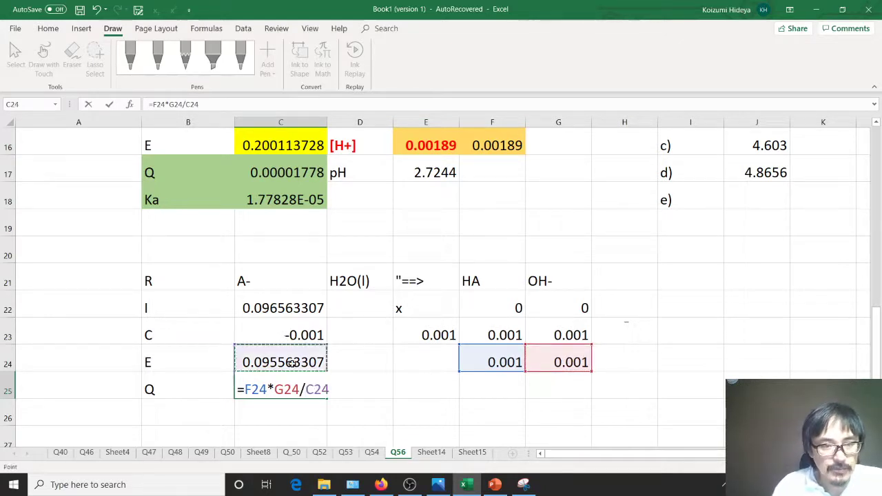
key(Return)
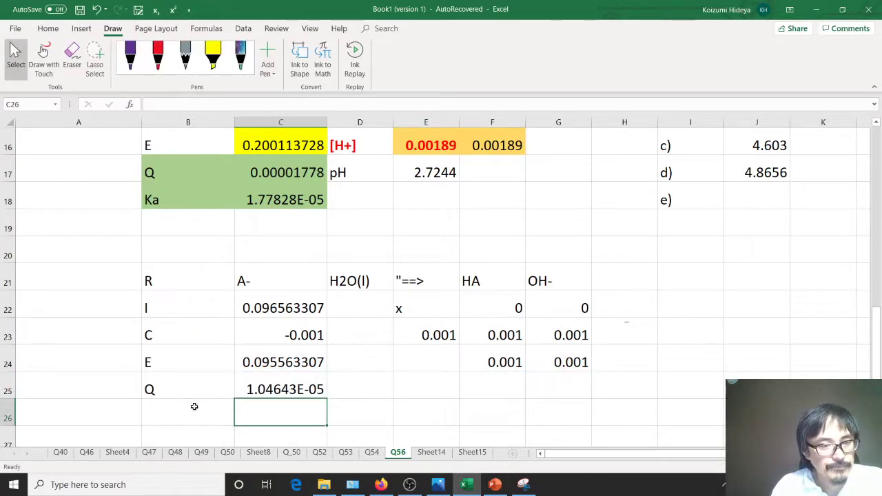
Step: Fill the A- cells C21:C24 with green
drag(258, 288, 278, 352)
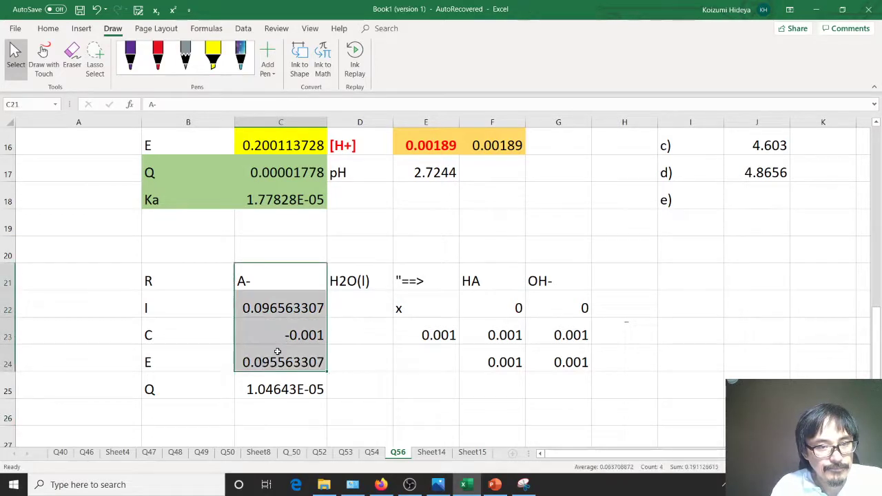
click(49, 29)
click(177, 68)
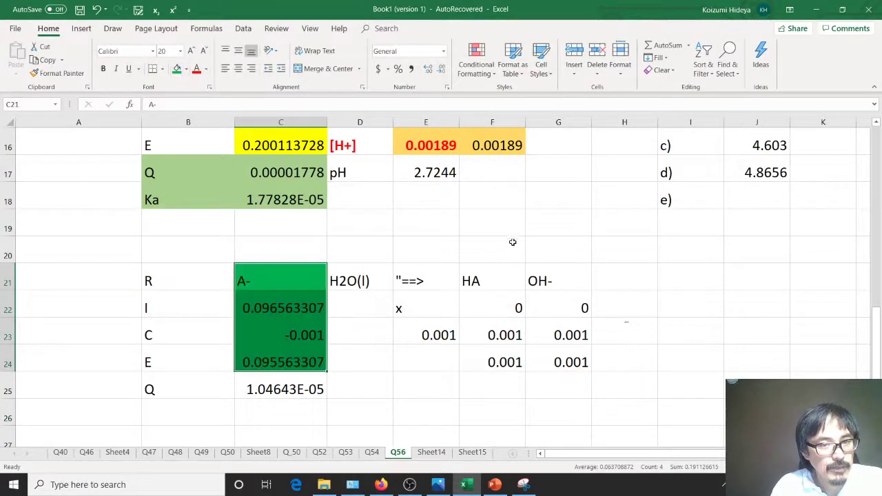
Step: Fill the HA and OH- cells F21:G24 with a light green theme color
click(497, 293)
drag(497, 293, 543, 353)
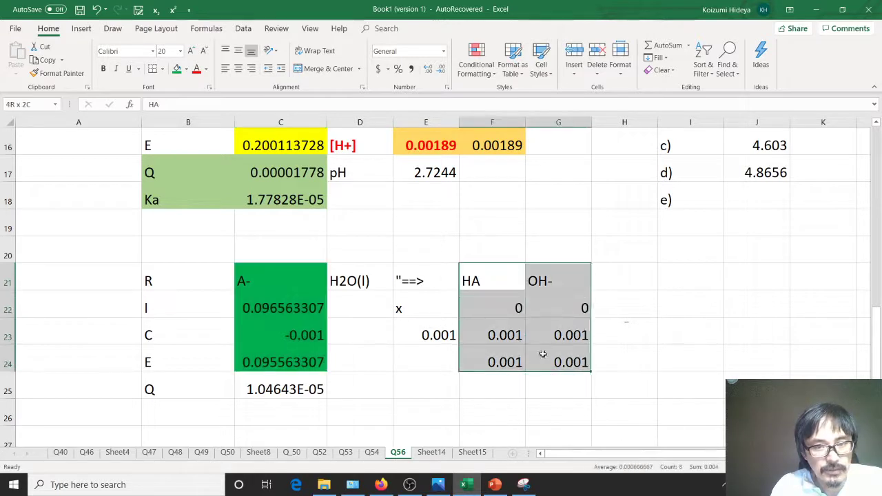
click(185, 69)
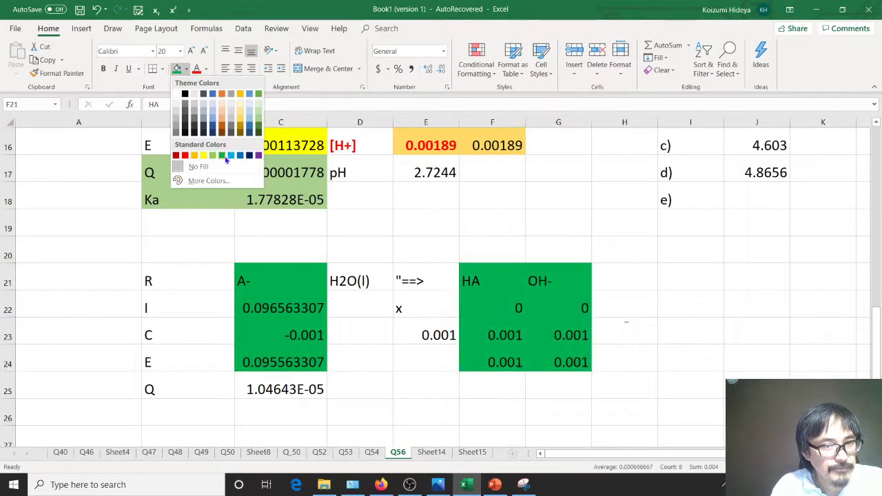
click(258, 115)
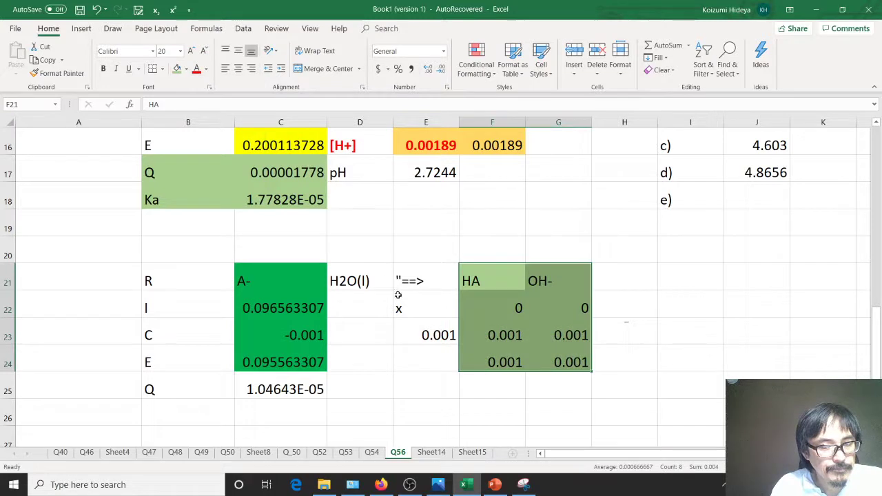
Step: Fill the x label and its trial value in E22:E23 with light blue
click(419, 309)
drag(420, 322, 422, 335)
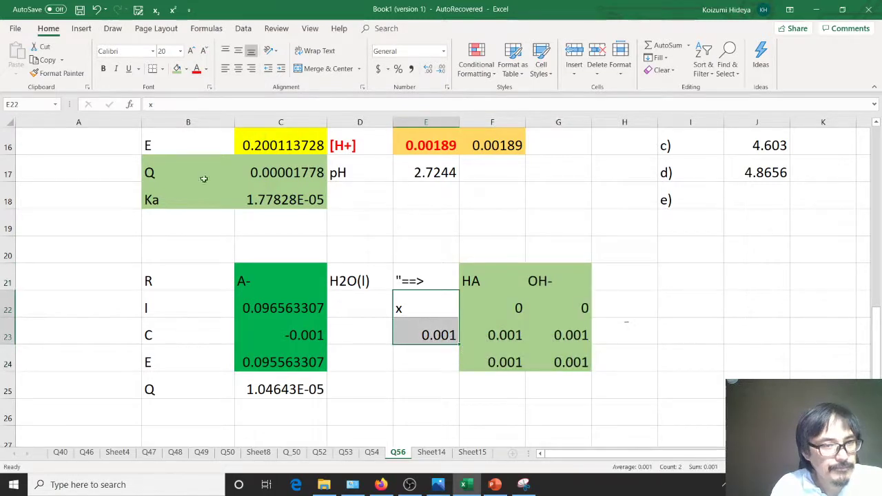
click(184, 69)
click(232, 156)
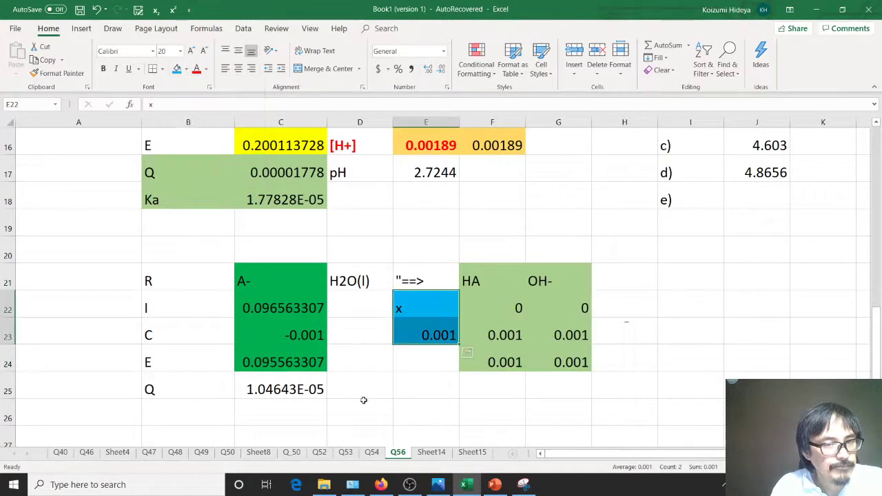
Step: Label B26 as K beneath the Q row
click(374, 413)
click(193, 413)
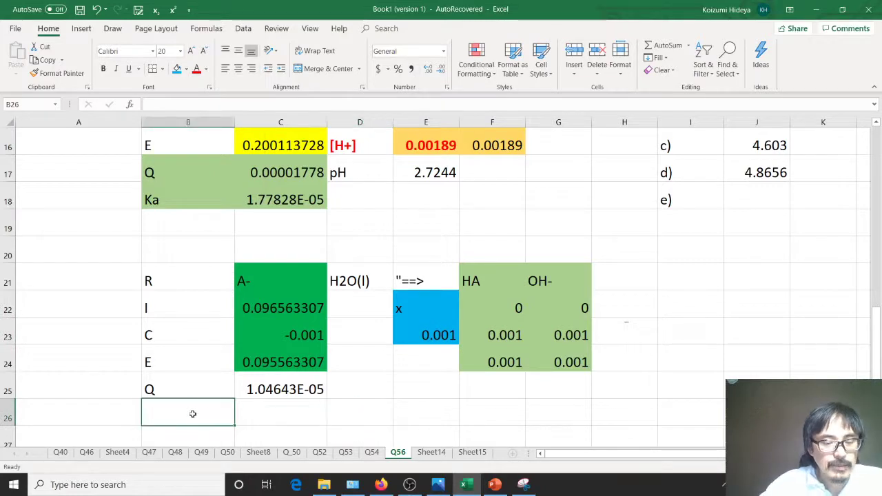
text(K)
key(Tab)
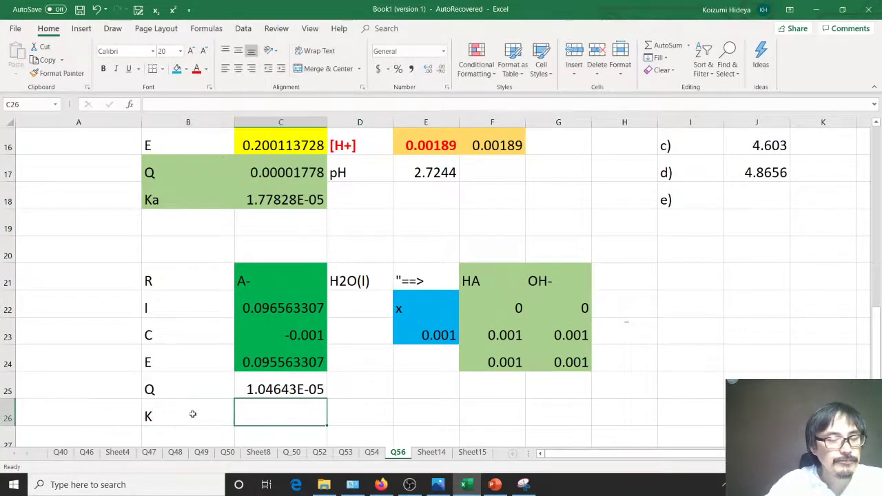
Step: Highlight the acetic acid Pka label and value in B11:C11 with an orange fill
scroll(259, 350, up, 1)
scroll(258, 350, down, 2)
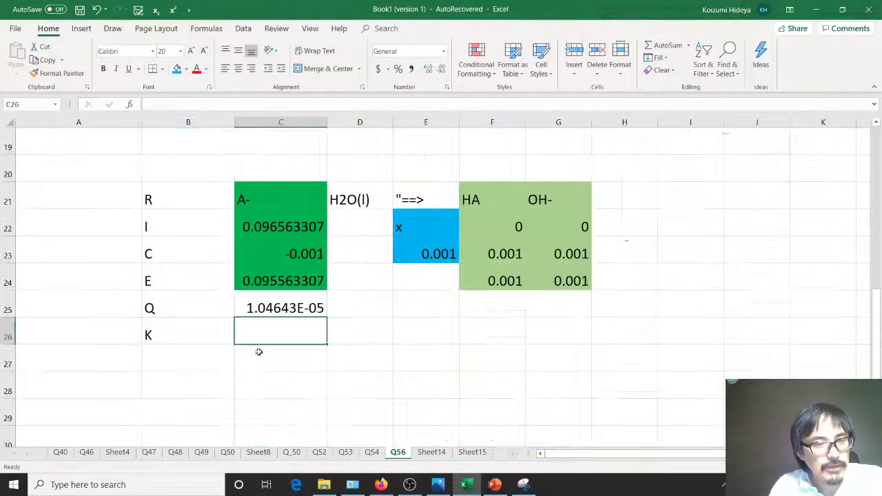
scroll(259, 350, up, 3)
scroll(259, 361, up, 1)
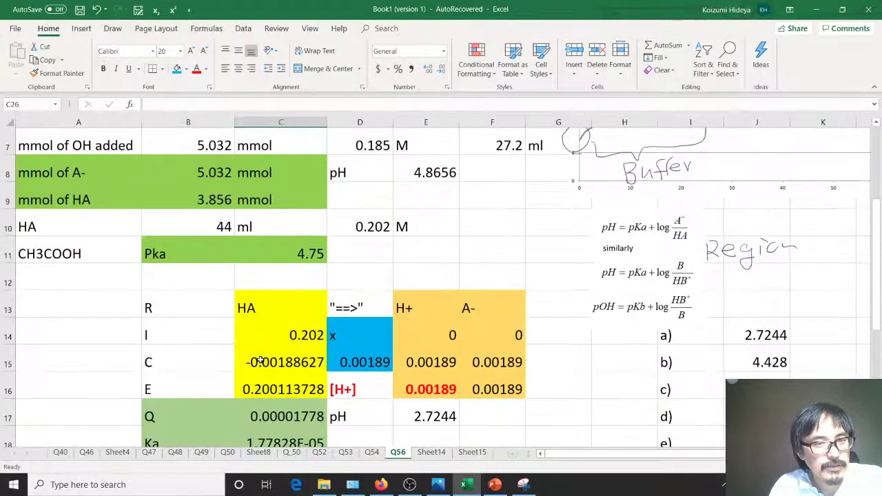
scroll(297, 277, up, 1)
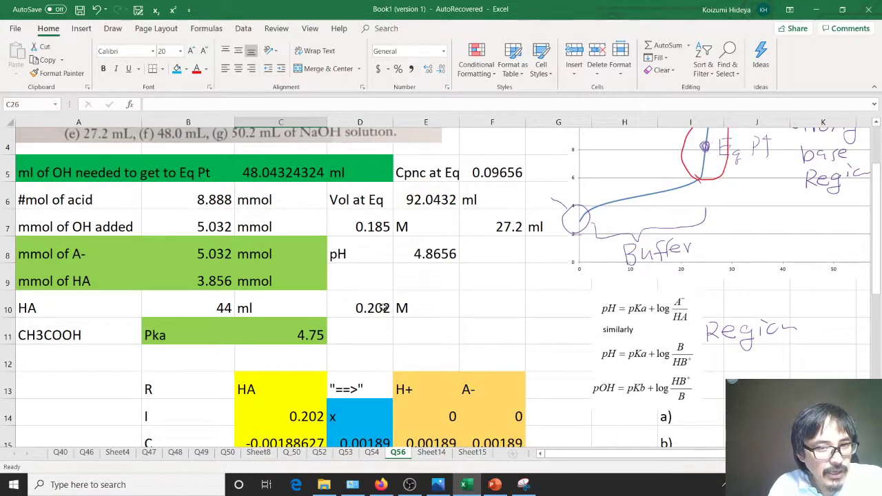
scroll(365, 297, up, 2)
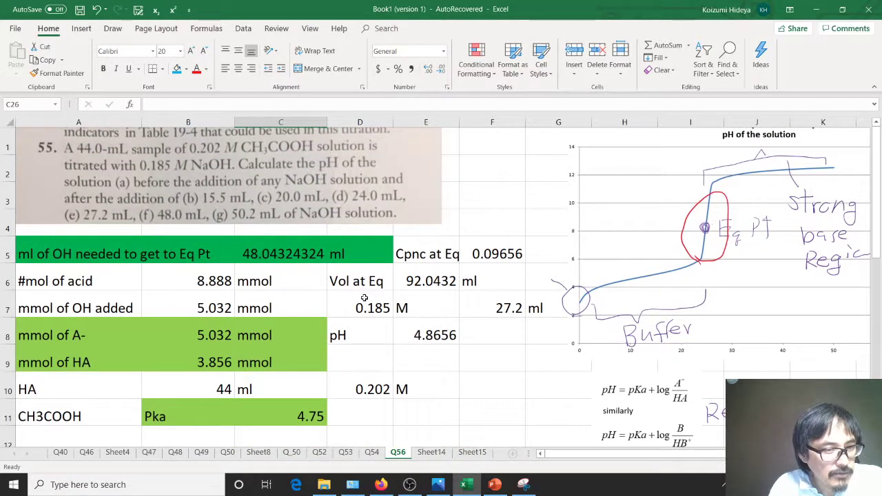
scroll(419, 295, down, 2)
drag(180, 330, 241, 332)
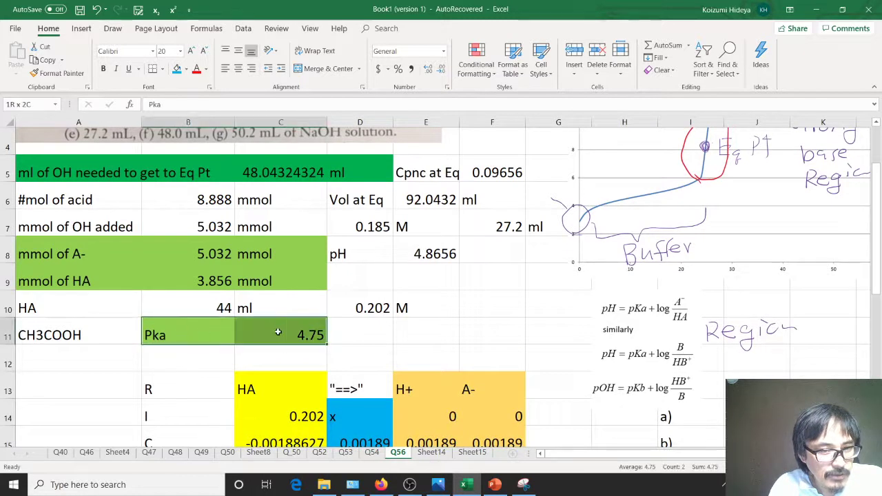
click(185, 69)
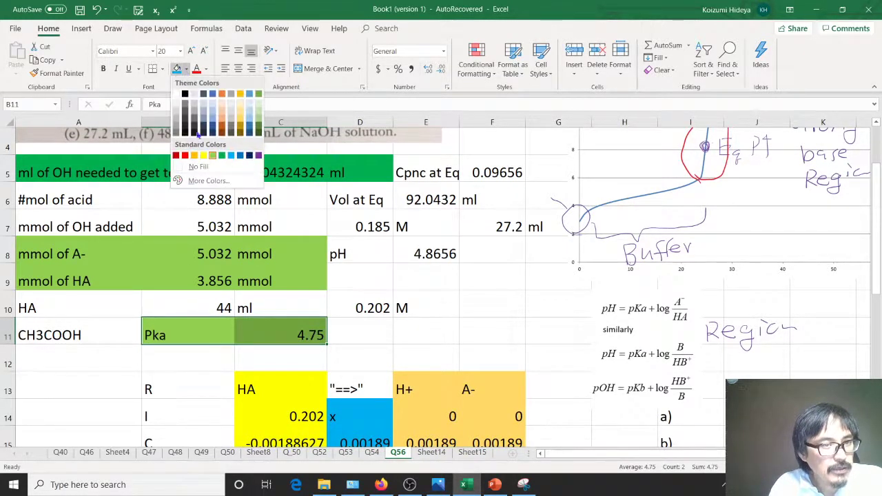
click(196, 157)
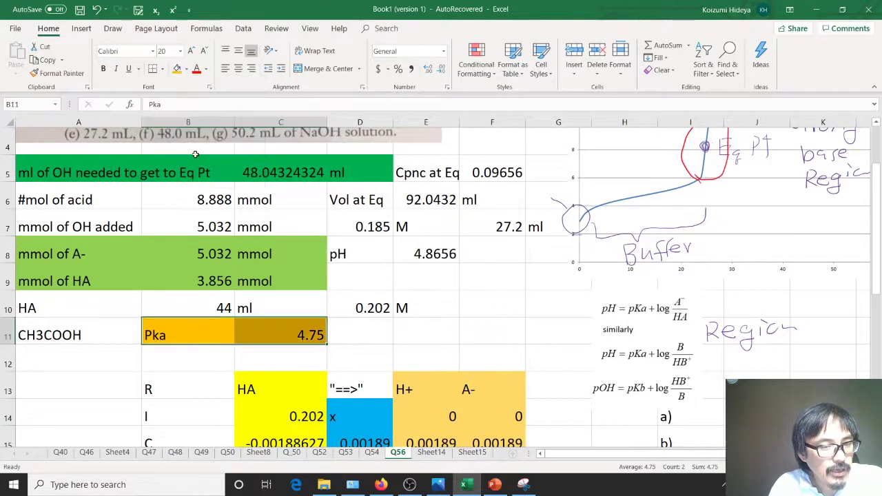
Step: Label B20 as pKb above the A- hydrolysis RICE table
scroll(352, 386, down, 1)
scroll(352, 386, down, 3)
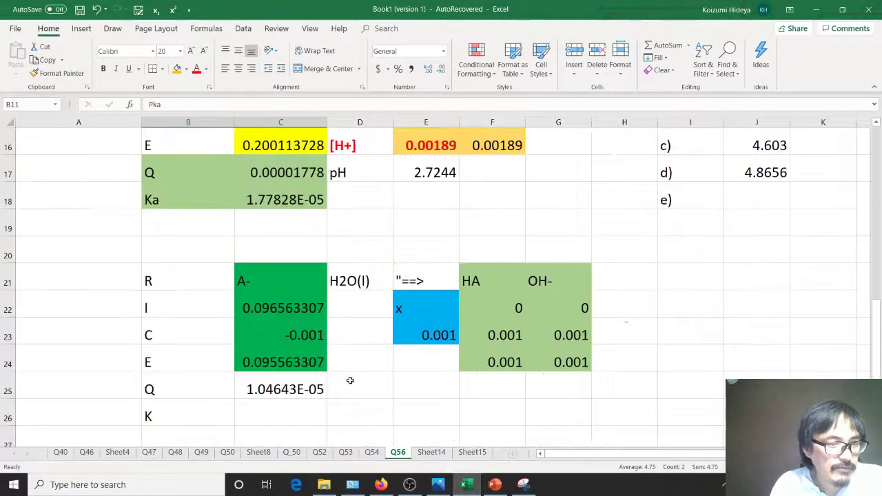
scroll(349, 379, up, 1)
click(200, 323)
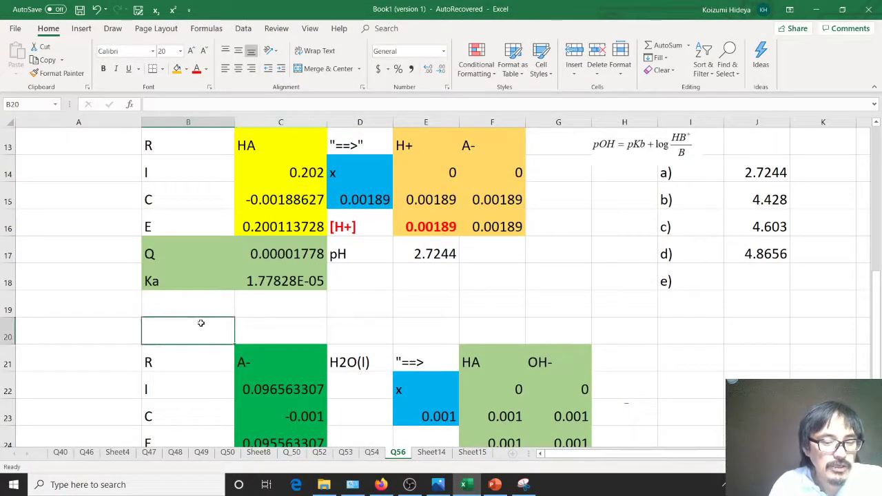
text(P)
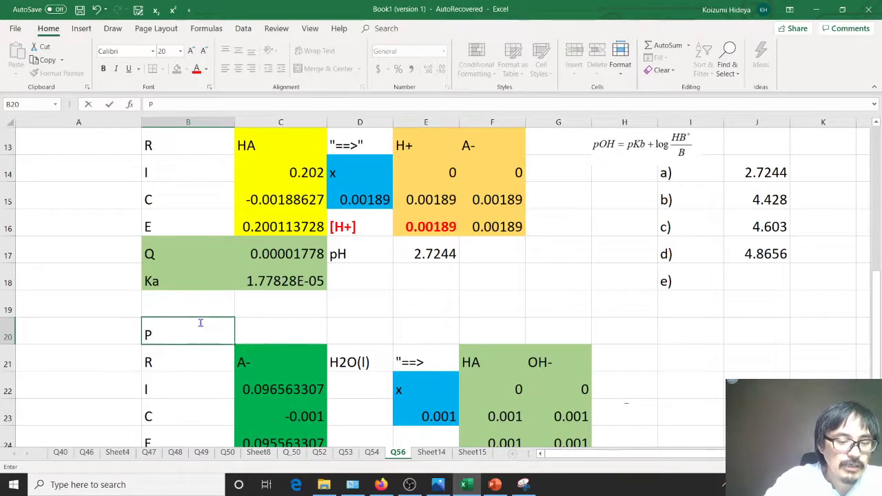
text(Kb)
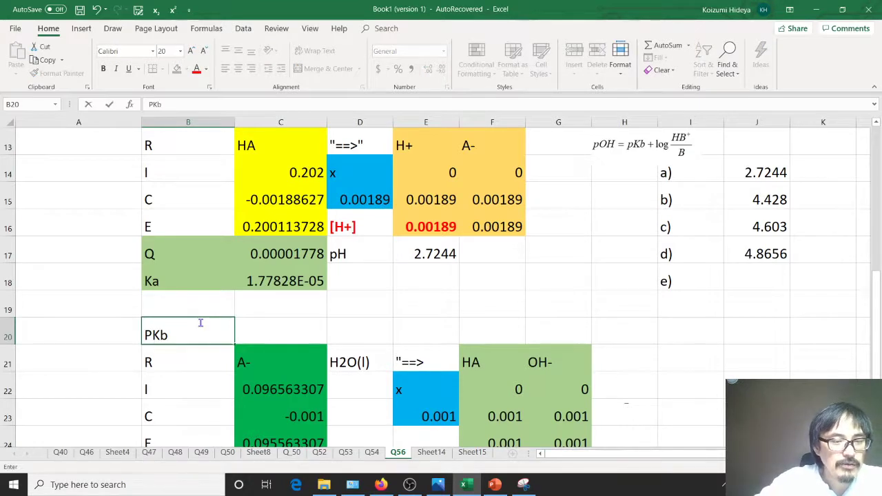
key(BackSpace)
key(BackSpace)
key(BackSpace)
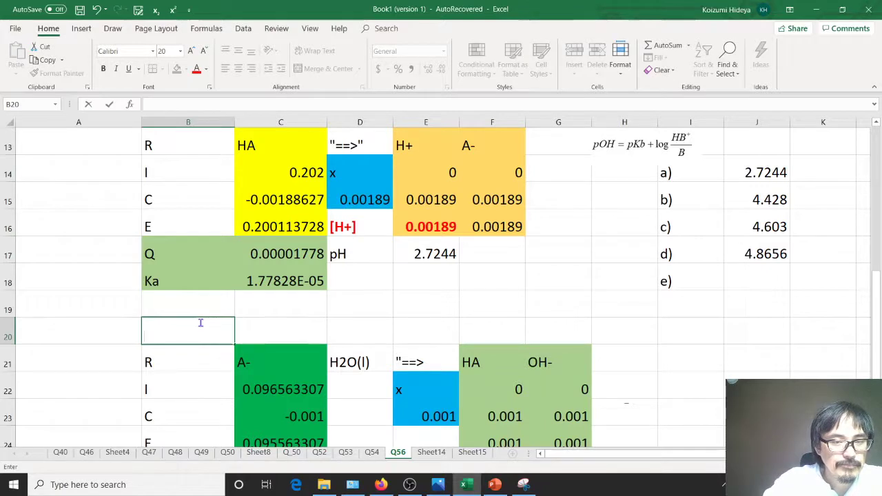
text(pKb)
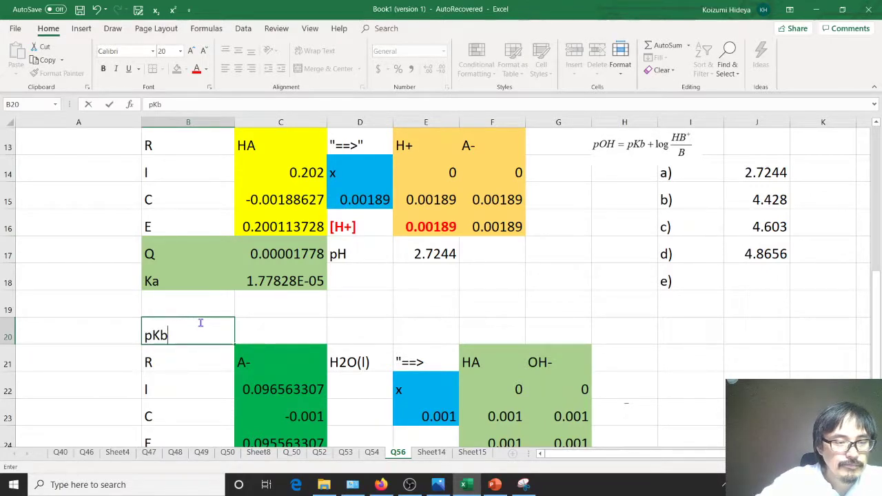
key(Tab)
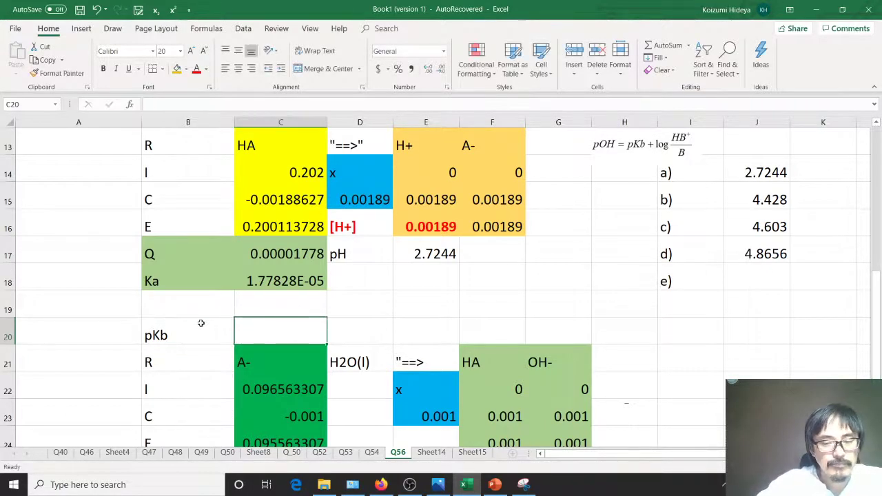
Step: Calculate pKb in C20 as 14 minus the acetic acid Pka, using the formula =14-C11
text(=14)
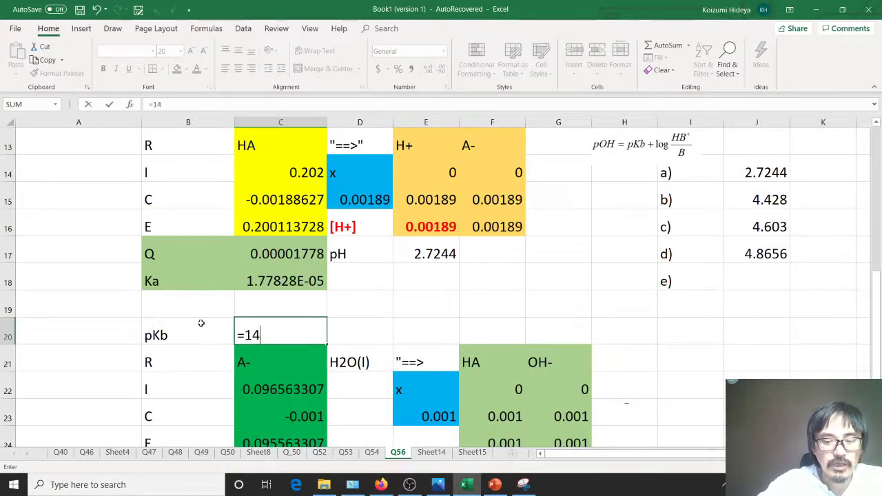
text(-)
scroll(108, 356, up, 2)
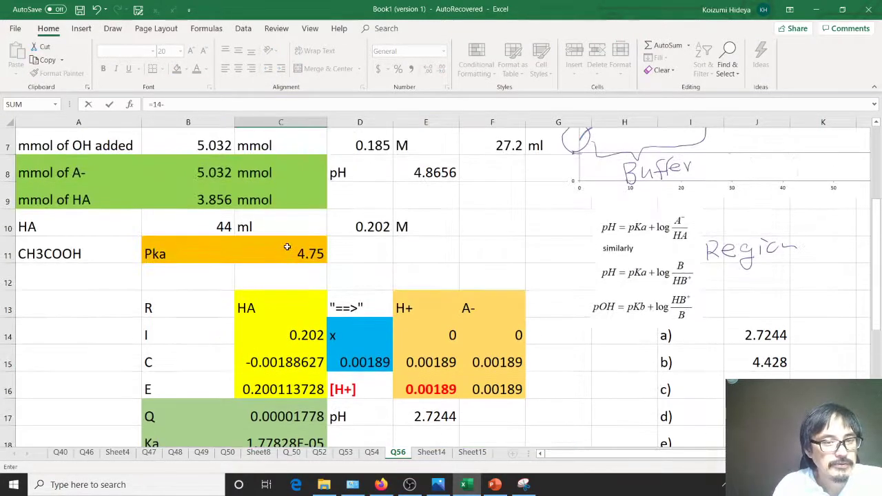
click(287, 247)
key(Return)
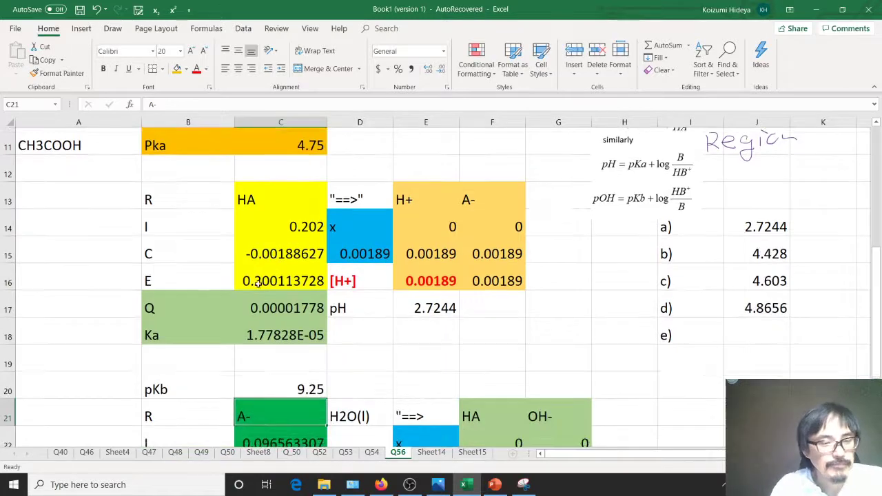
click(279, 379)
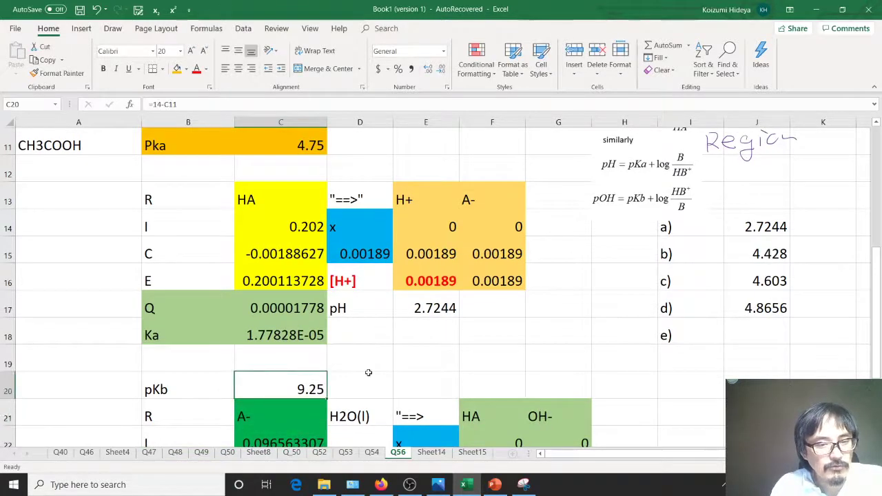
Step: Calculate K in C26 from the pKb value with the formula =10^(-C20)
scroll(365, 369, down, 1)
scroll(369, 372, down, 1)
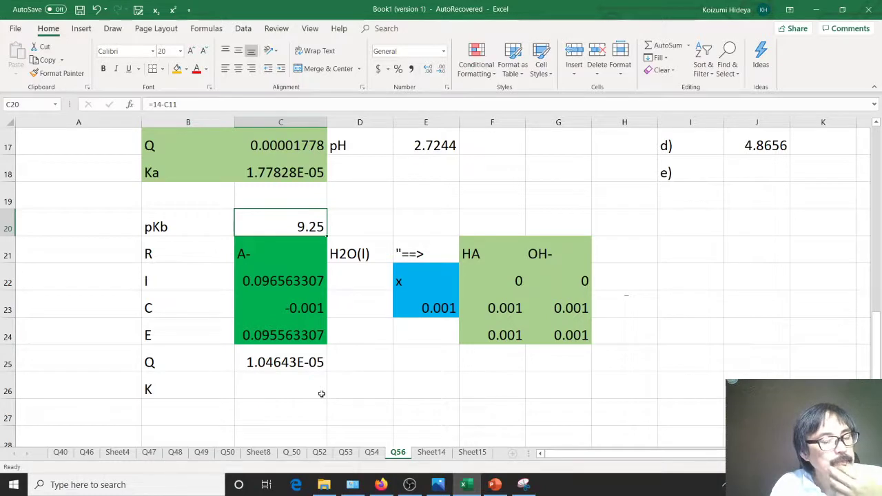
click(293, 392)
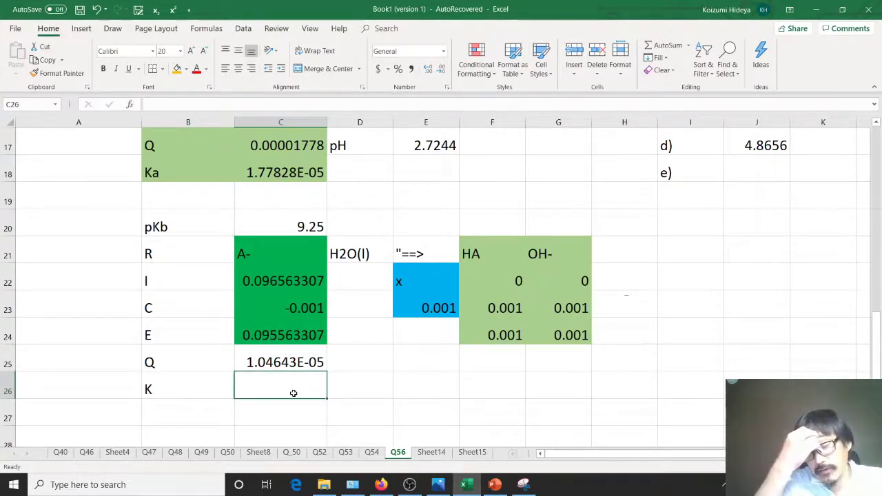
text(=10)
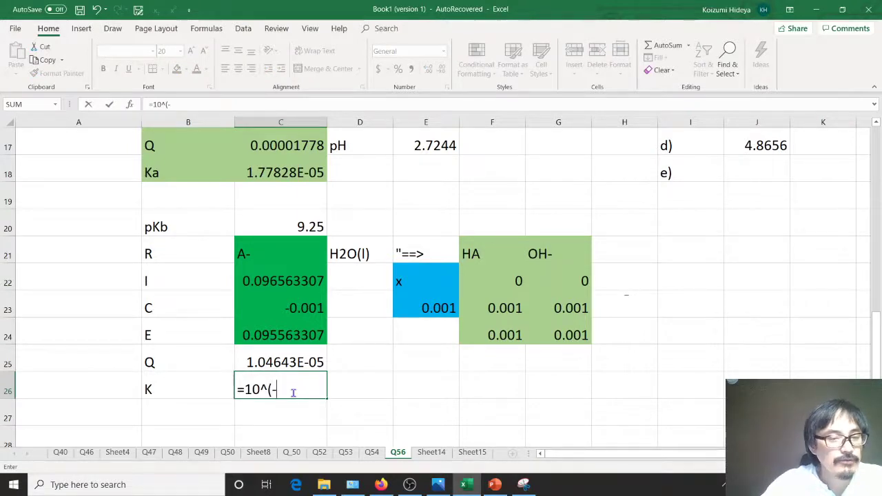
text(^(-)
click(302, 227)
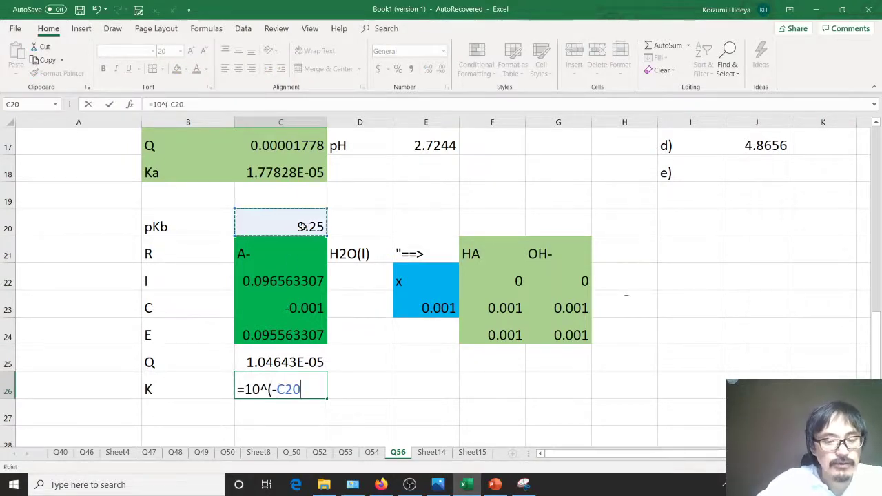
text())
key(Return)
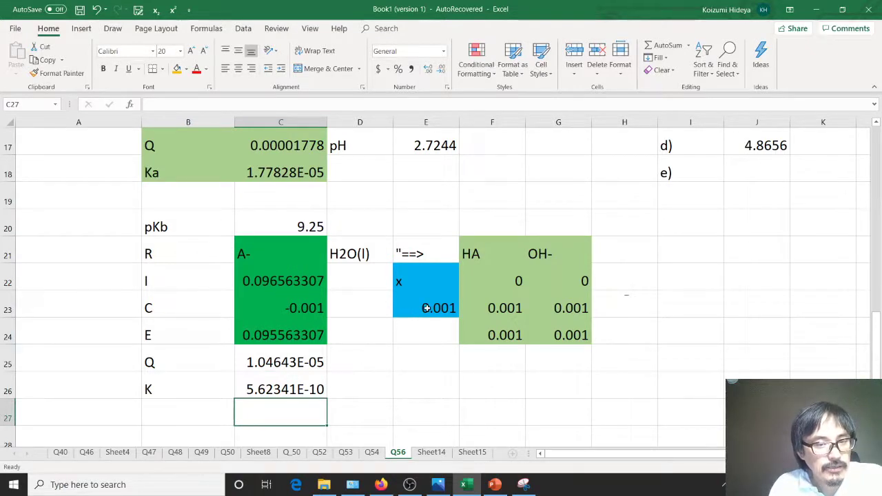
Step: Open Solver and set its objective to the Q cell C25 of the A- hydrolysis table
click(282, 362)
click(288, 389)
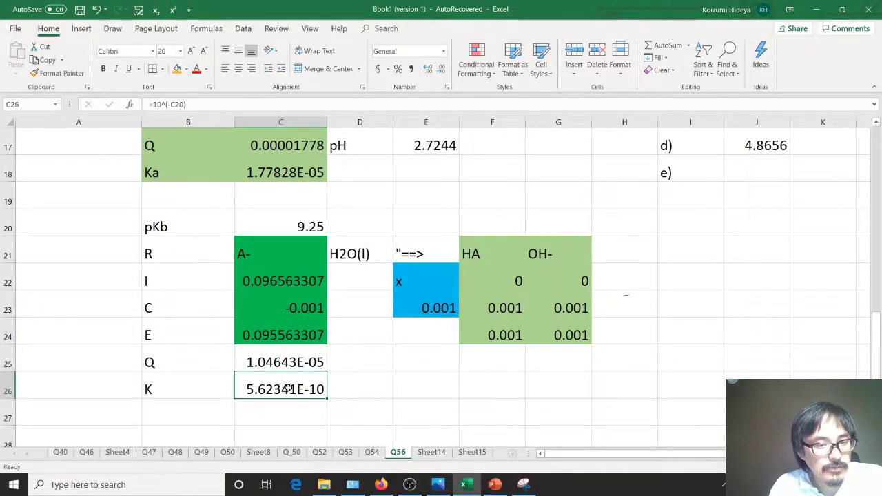
click(416, 310)
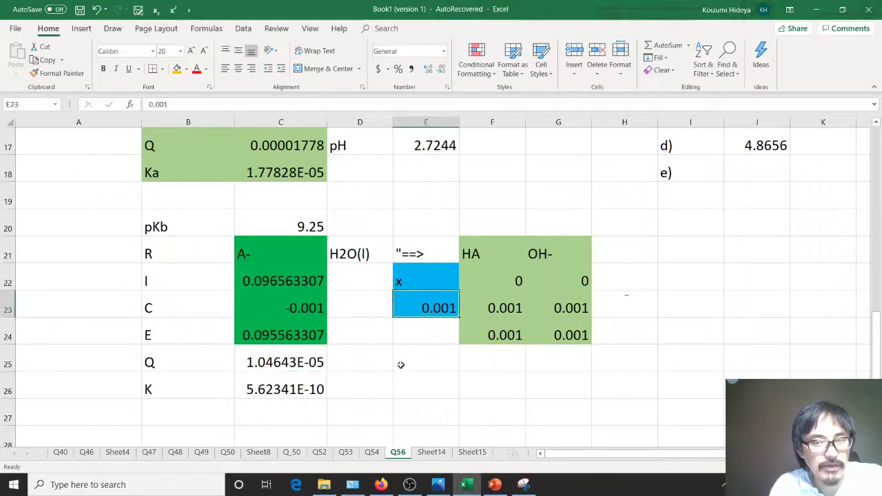
click(242, 28)
click(760, 60)
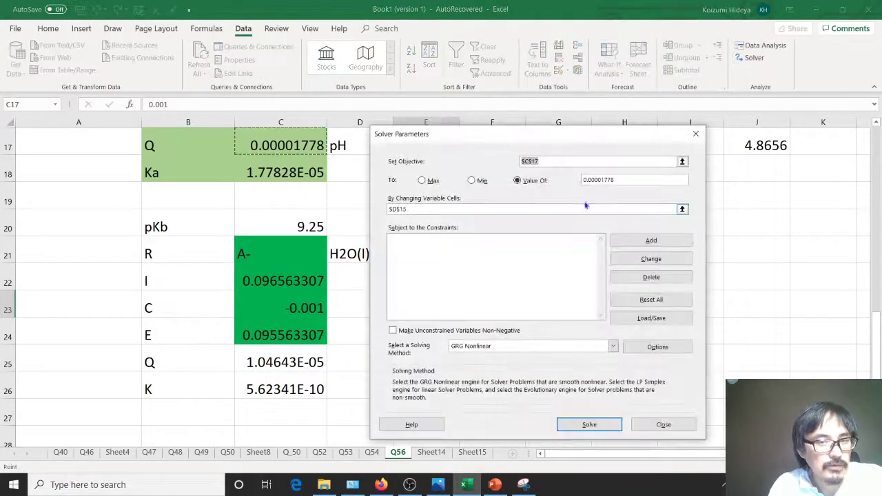
drag(531, 142, 636, 133)
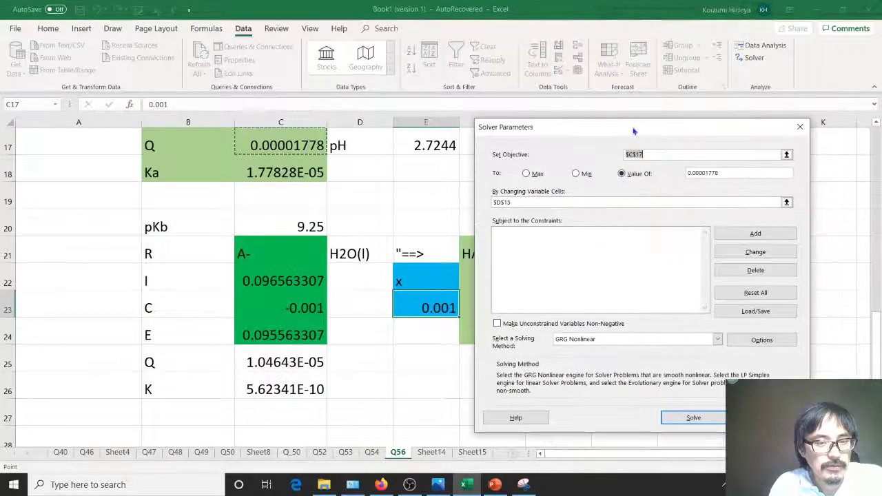
click(653, 154)
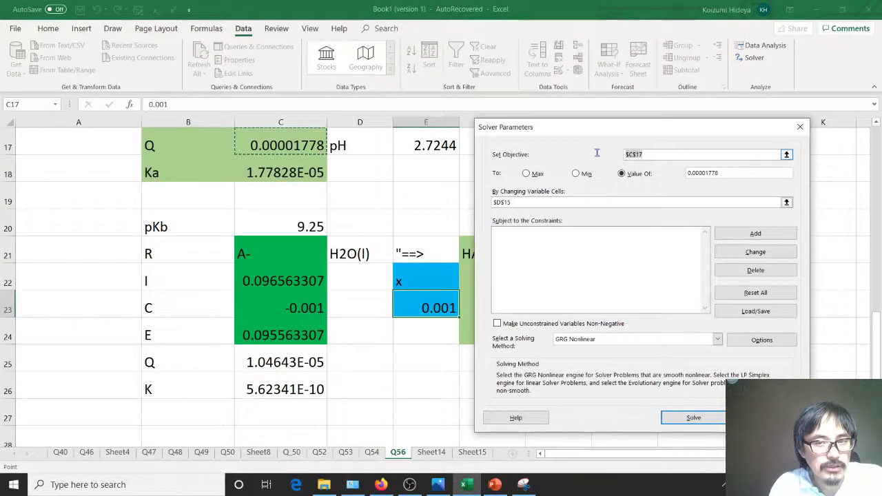
click(302, 356)
Step: Set Solver's target value to 5.6234e-10 and its changing variable cell to the x value in E23
click(721, 173)
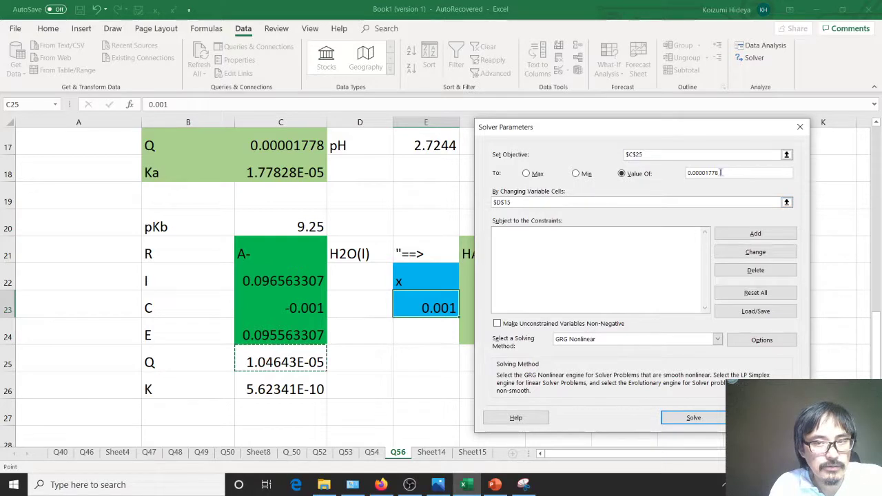
key(Tab)
key(Tab)
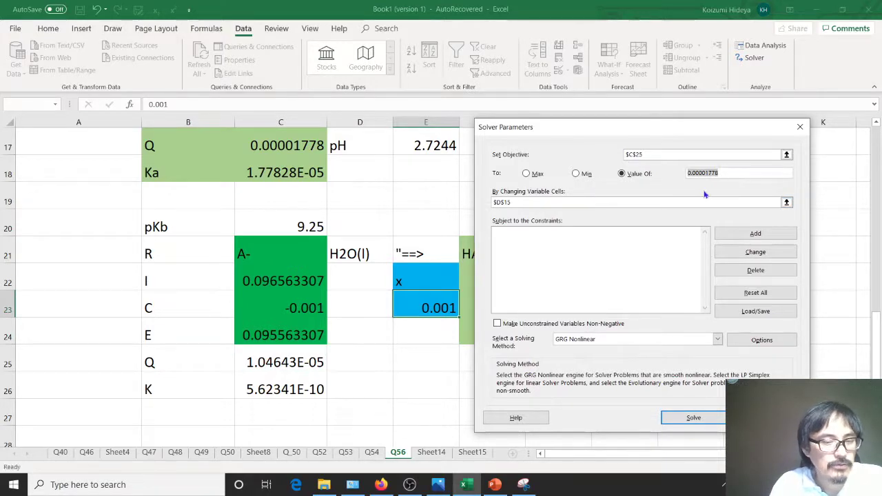
text(5.6234)
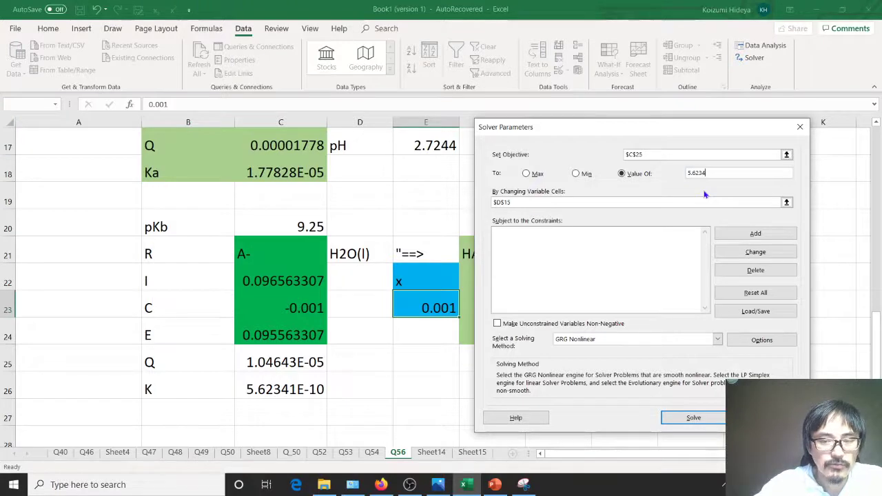
text(e-10)
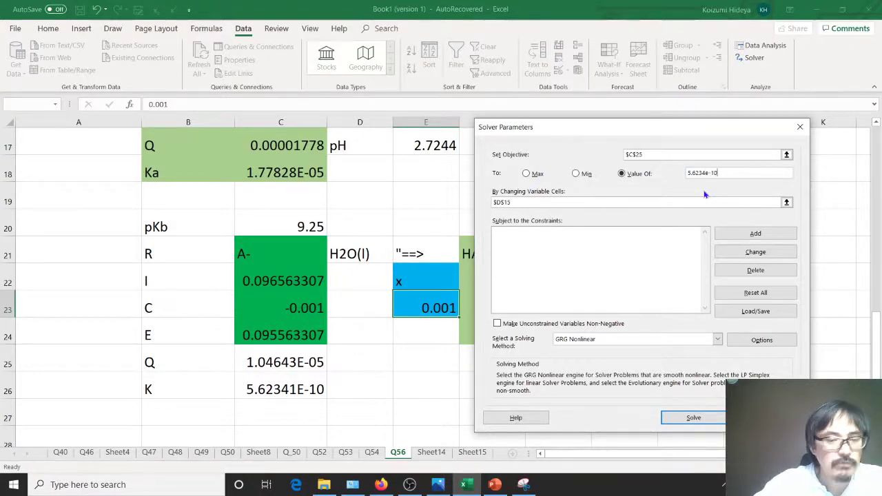
key(Tab)
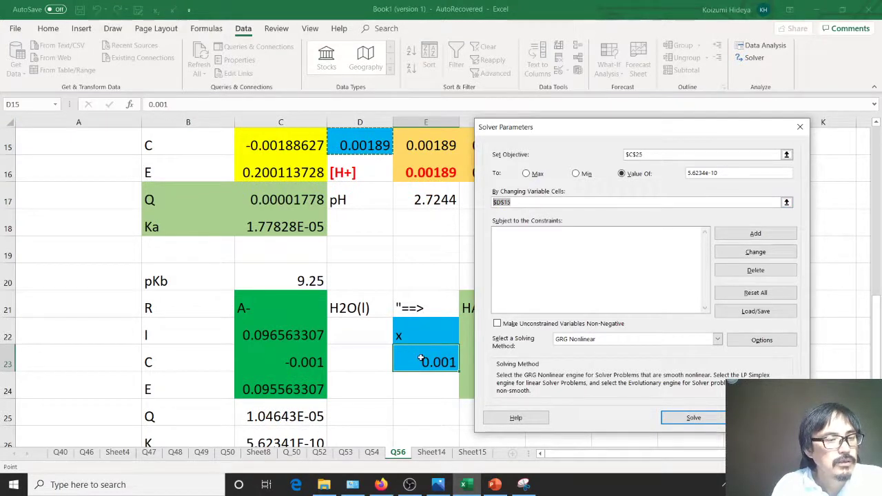
click(421, 359)
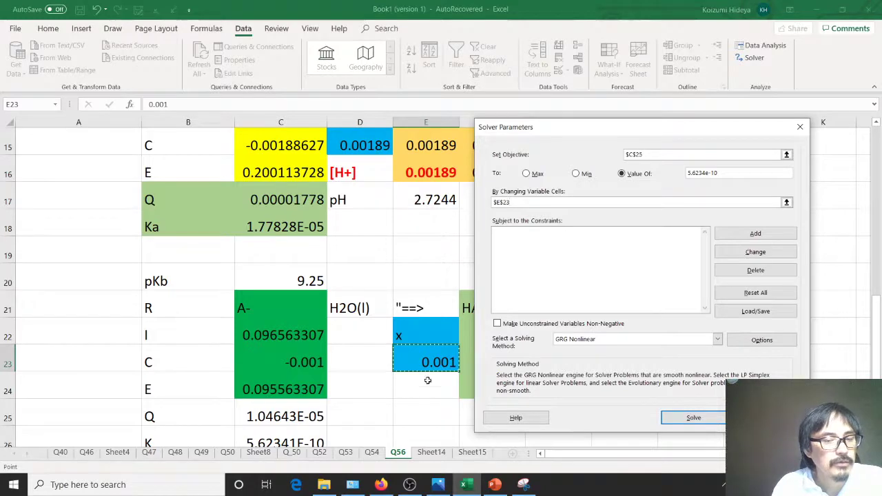
scroll(429, 392, down, 1)
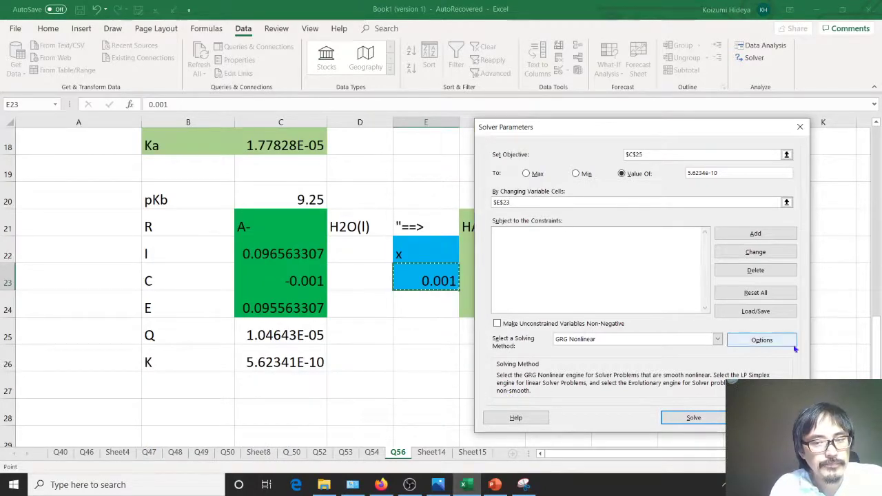
Step: Check Solver's constraint precision and GRG Nonlinear convergence options, and solve for x, keeping the Solver solution
click(738, 342)
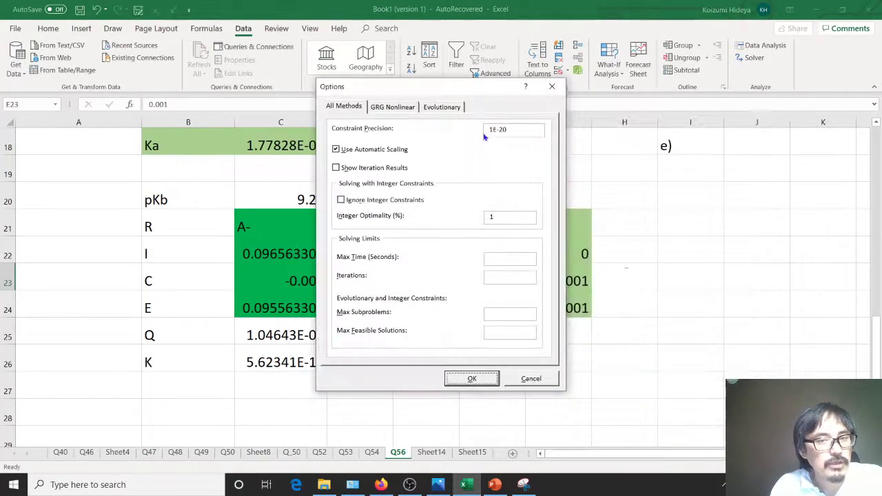
click(409, 110)
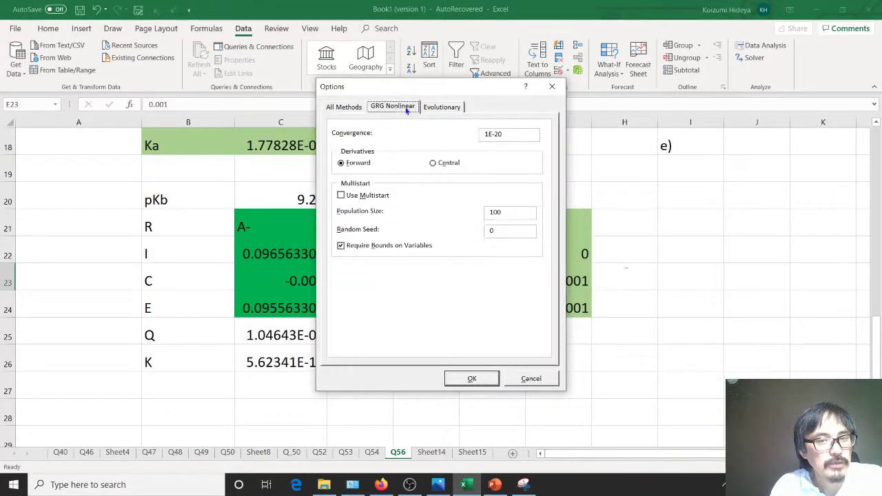
click(468, 379)
click(673, 416)
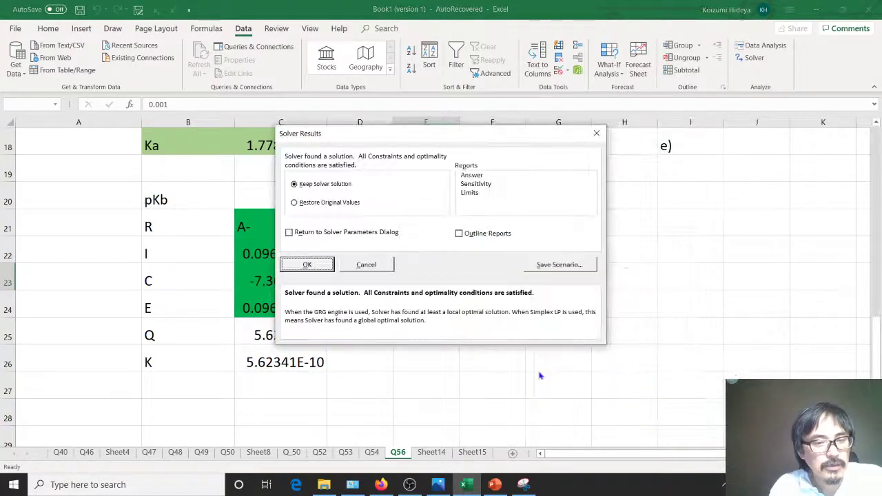
click(290, 264)
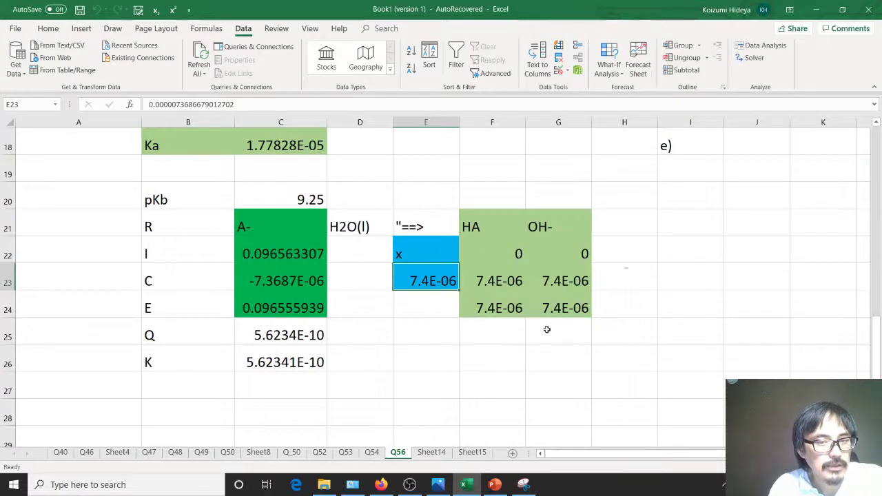
Step: Label the equilibrium OH- concentration of the A- hydrolysis table as [OH-] in H24
click(565, 314)
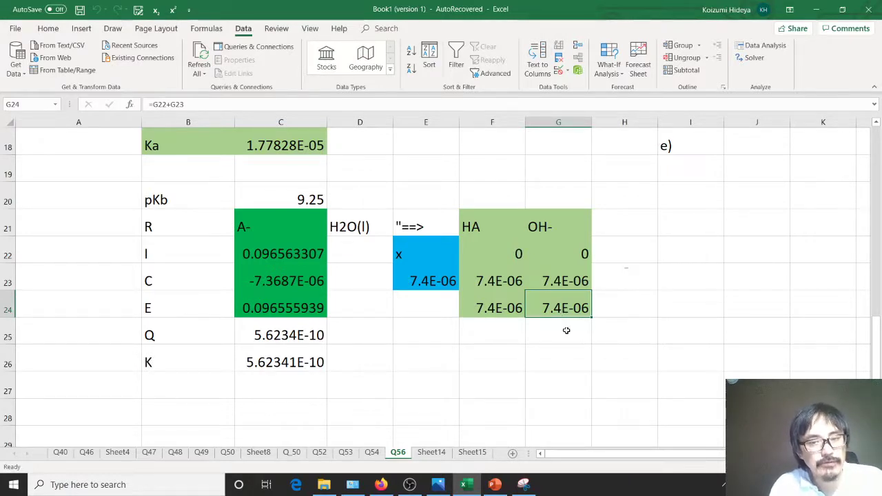
click(565, 334)
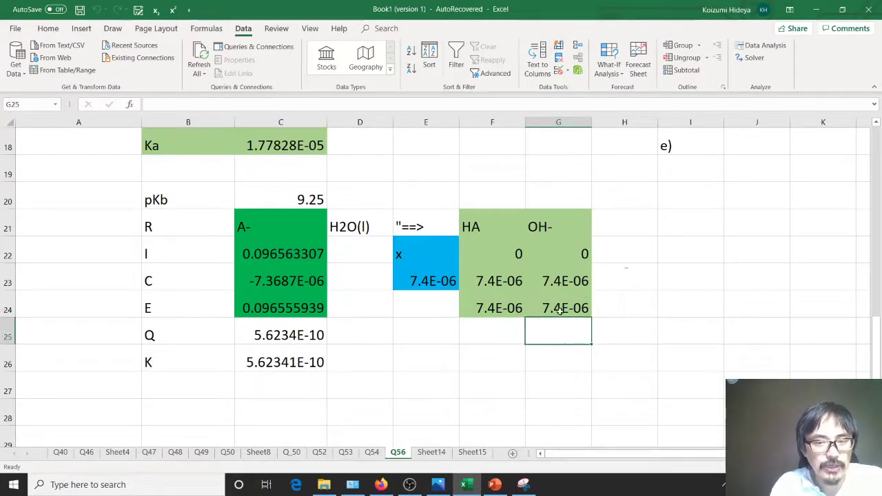
click(587, 305)
click(621, 302)
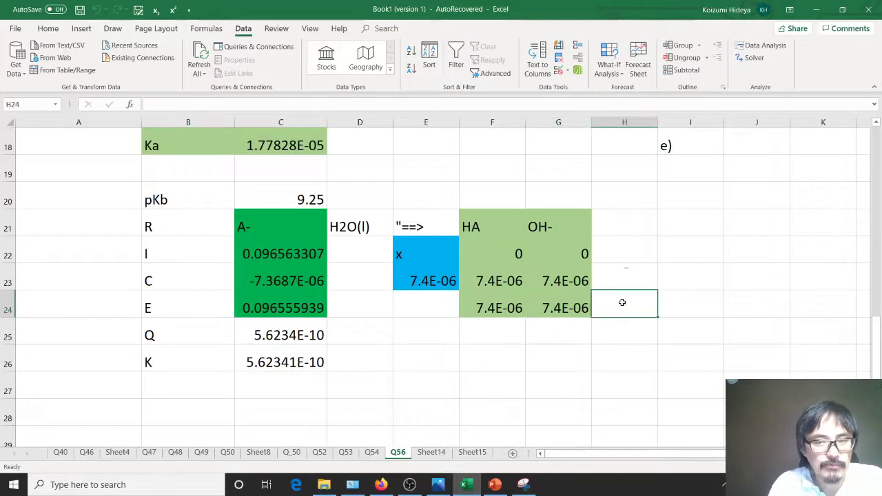
text([OH-)
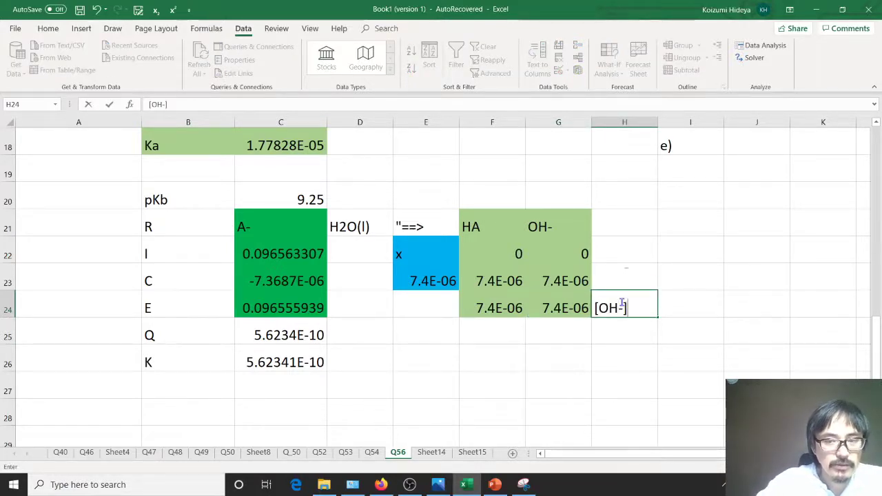
Step: Fill the OH- concentration and its label in G24:H24 with yellow
key(Left)
key(shift+Left)
key(shift+Right)
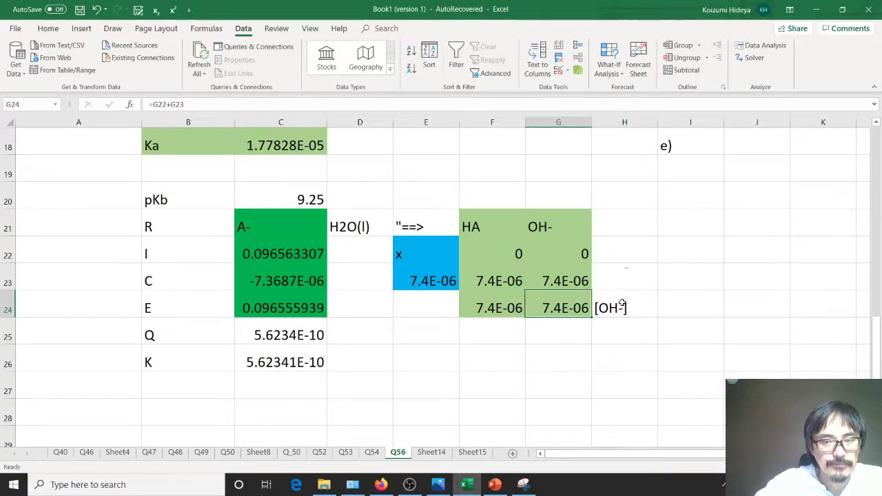
key(shift+Right)
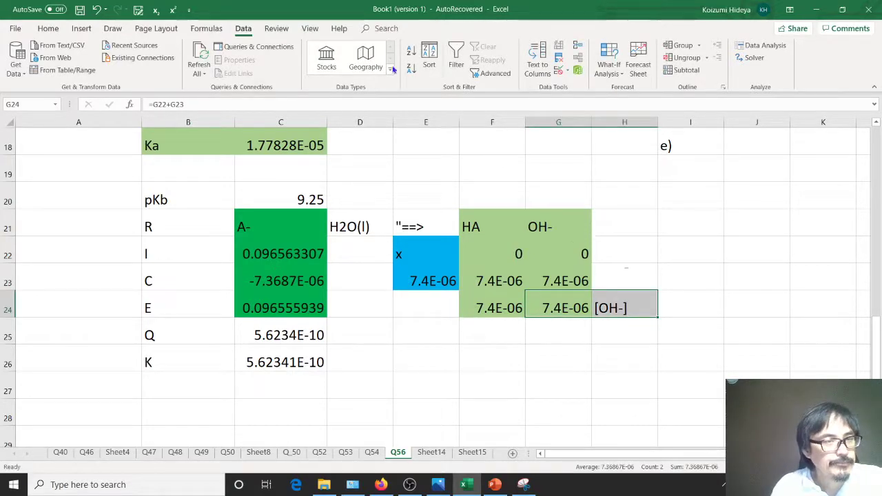
click(48, 29)
click(186, 69)
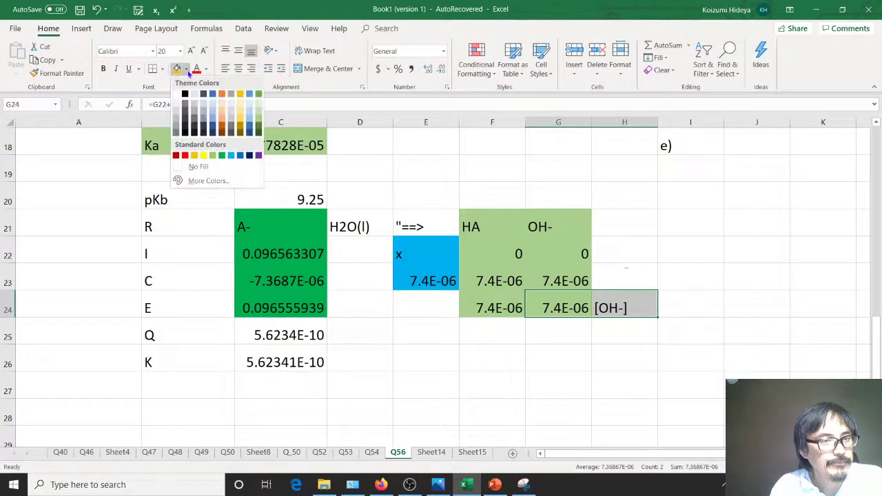
click(203, 156)
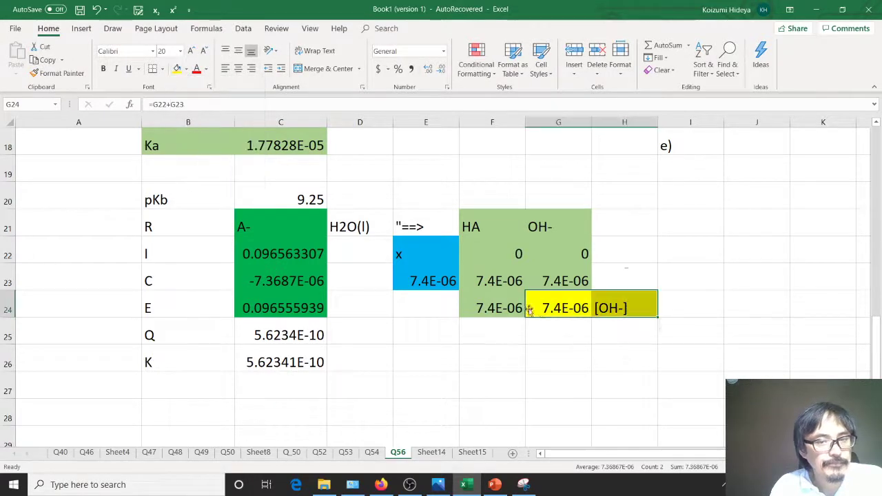
Step: Label H25 as pOH and calculate it in G25 with the formula =-log(G24)
click(609, 338)
text(pOH)
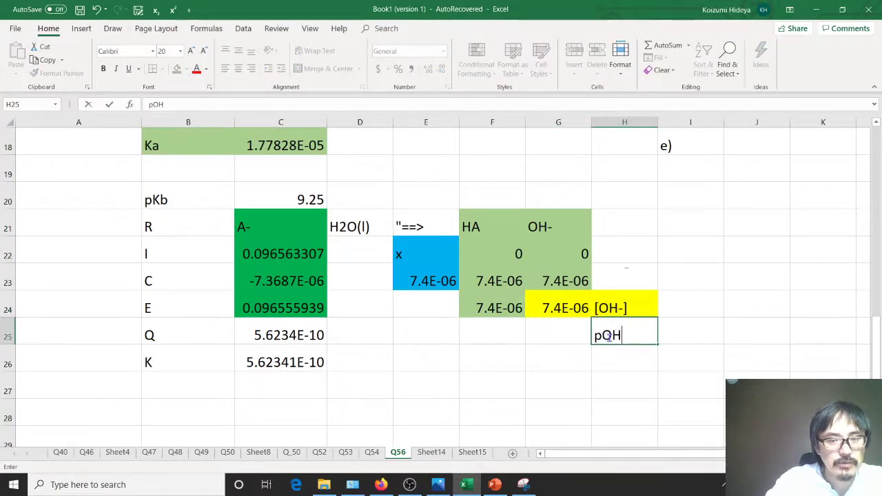
key(Left)
text(=)
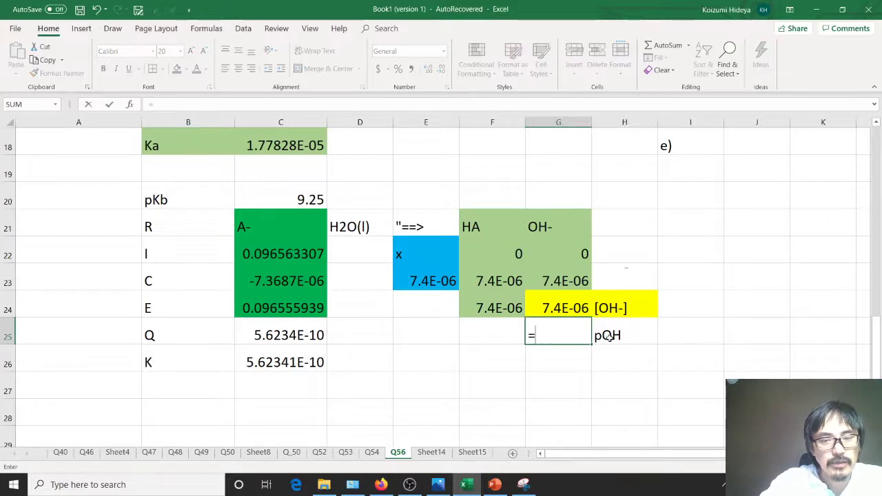
text(-log()
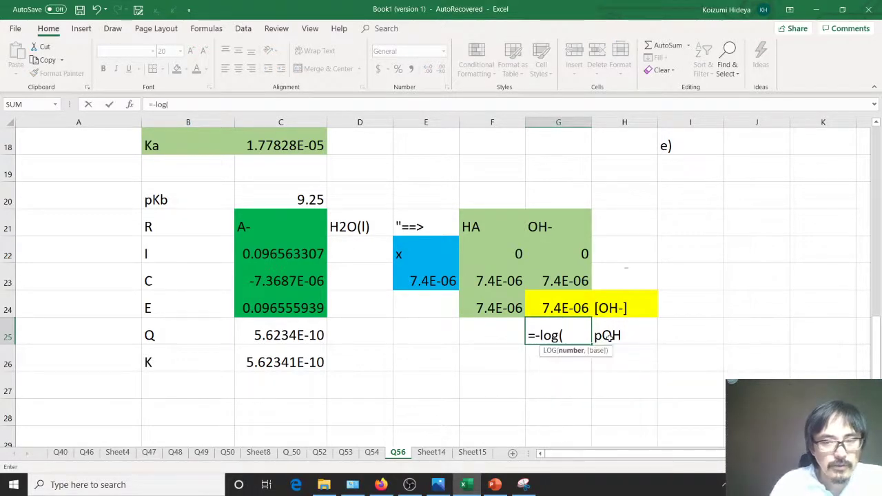
click(581, 301)
text())
key(Return)
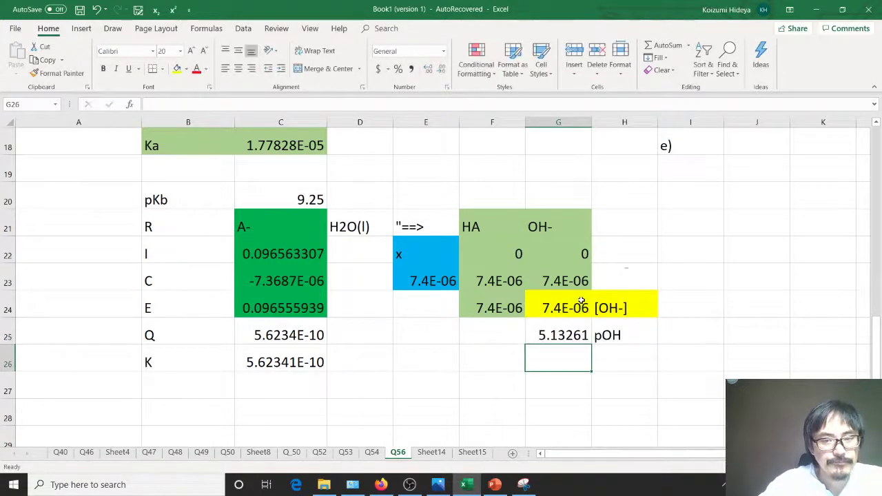
Step: Label H26 as pH and calculate it in G26 with the formula =14-G25
click(612, 359)
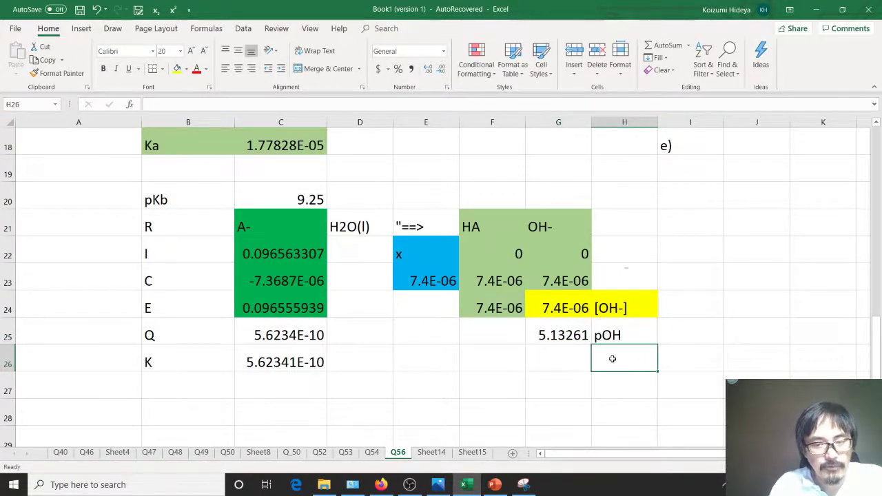
text(pH)
key(Return)
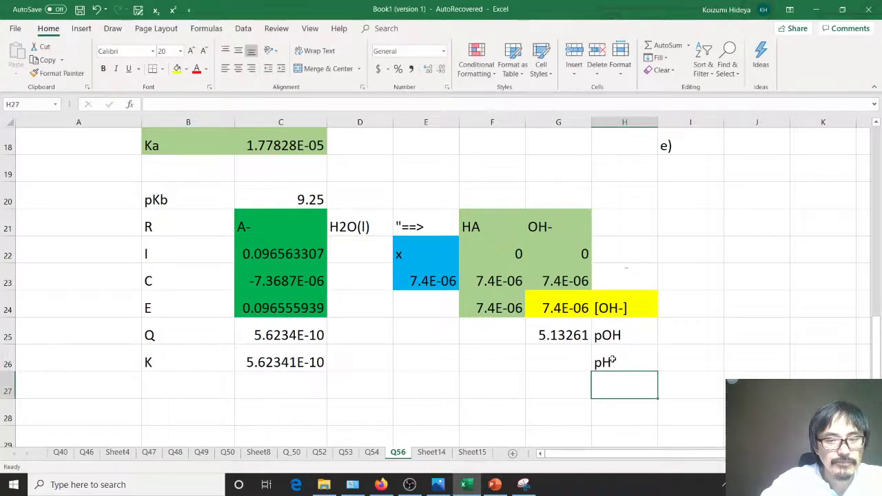
key(Up)
key(Left)
text(=)
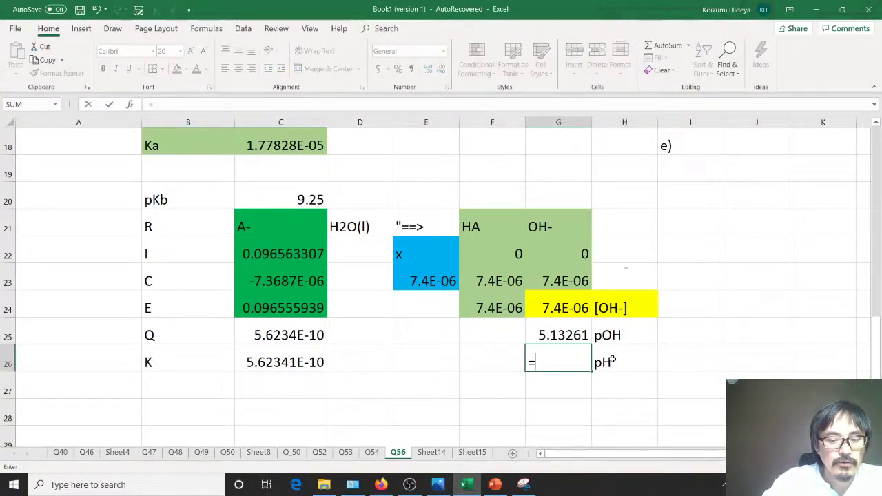
text(14-)
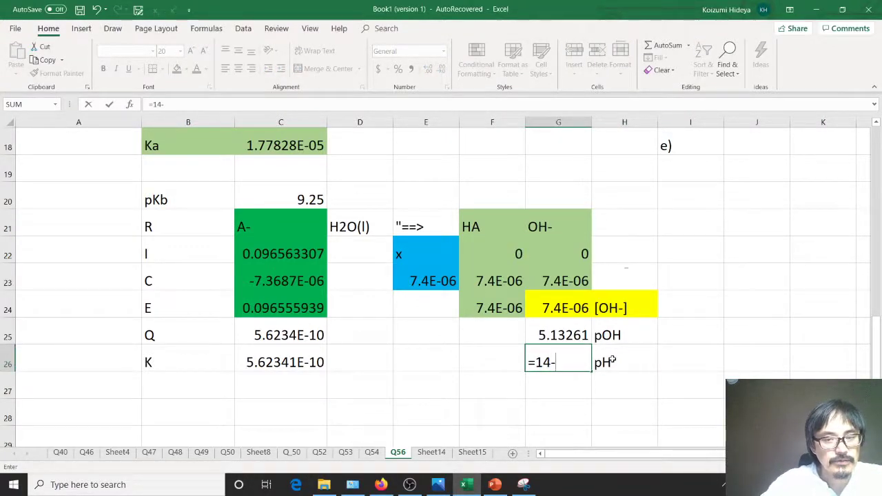
click(572, 334)
key(Return)
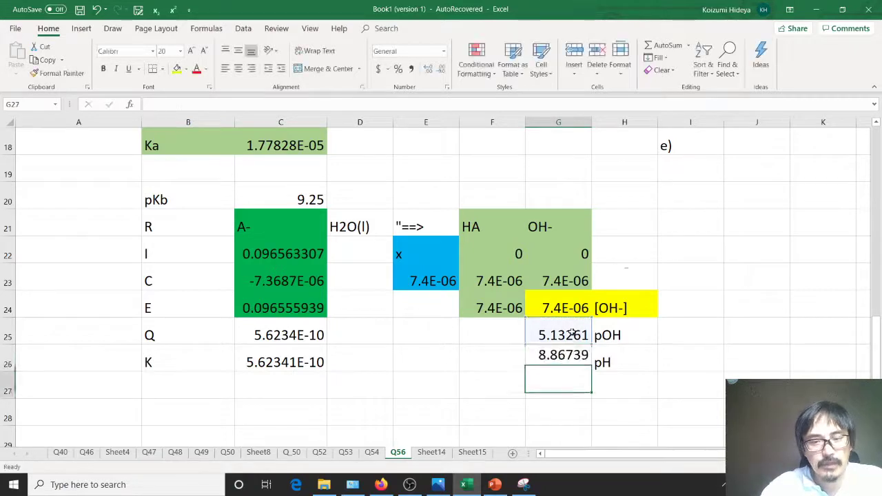
Step: Record 8.8674 as answer e) in J18 and mark it with the label Eq in K18
scroll(697, 372, up, 1)
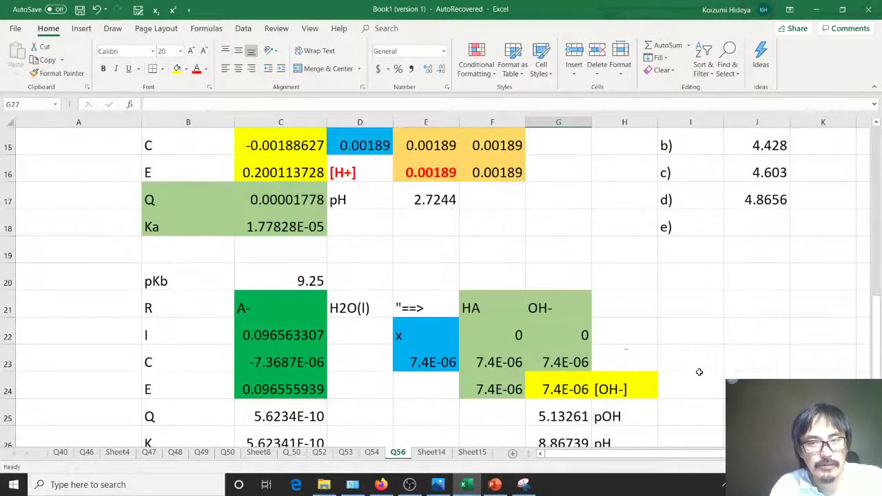
click(756, 229)
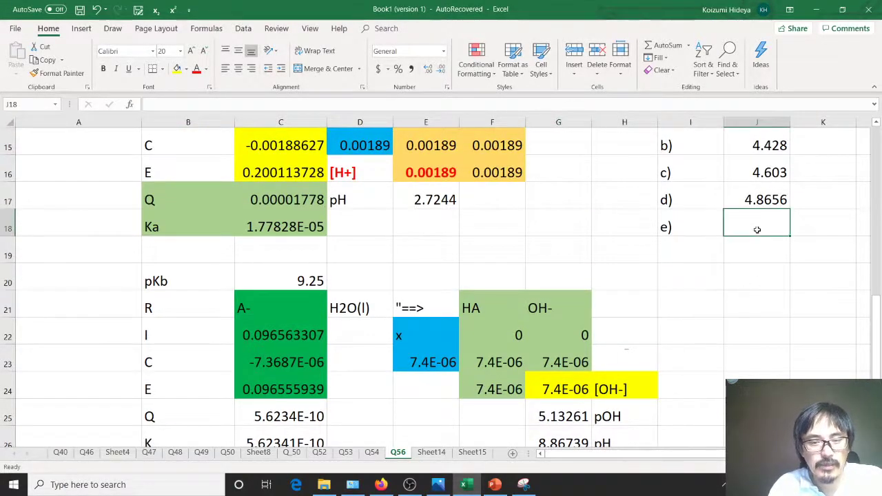
text(8.)
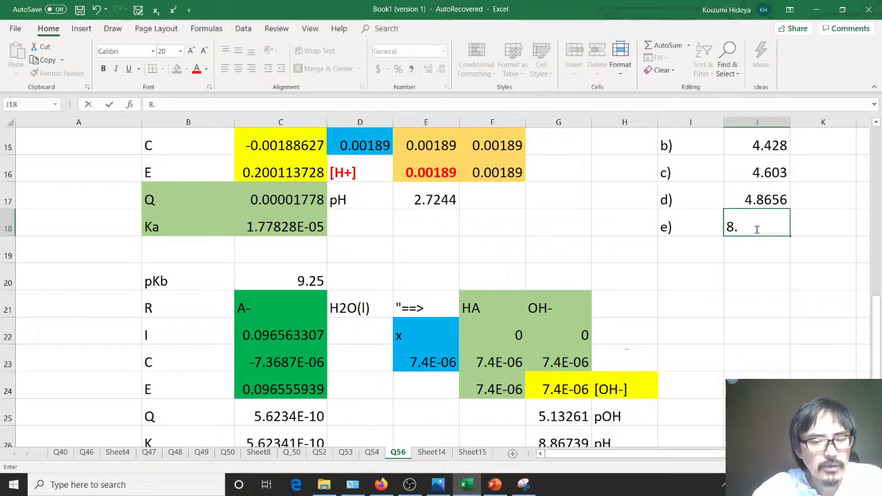
text(8)
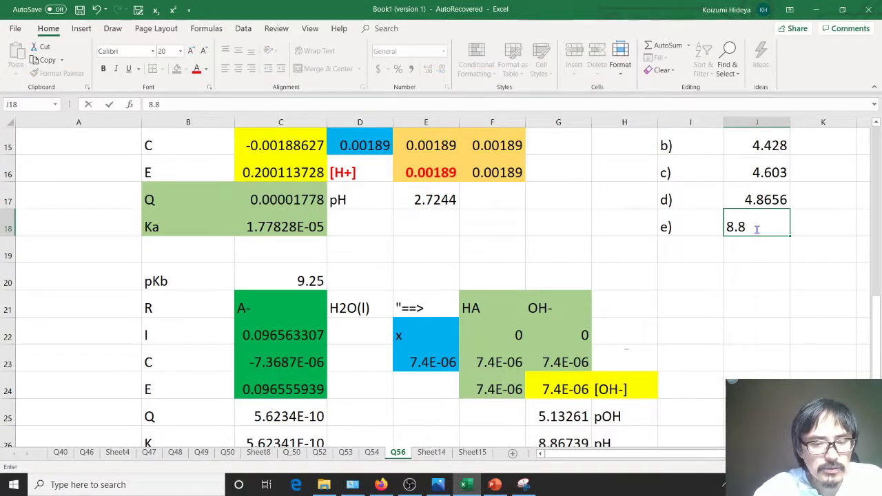
text(674)
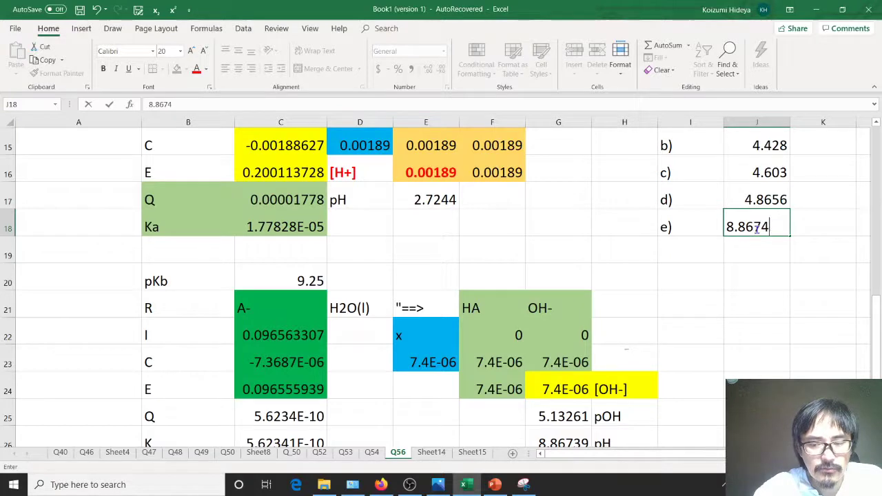
key(Return)
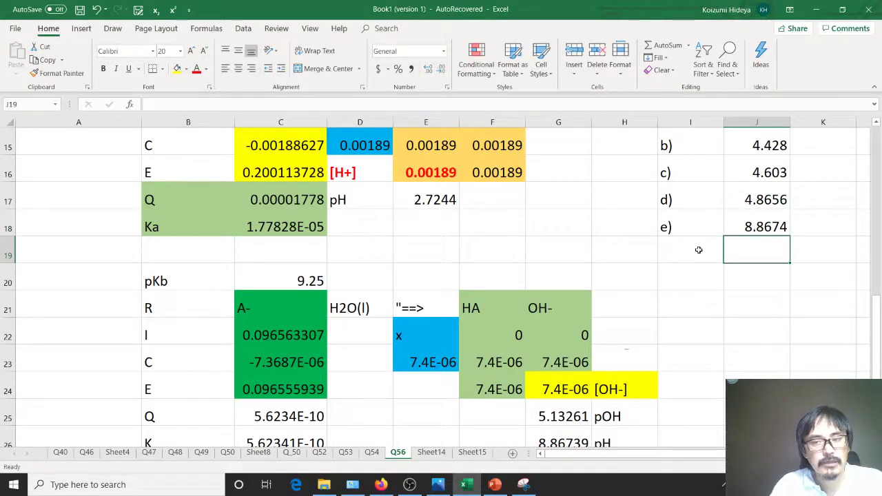
click(812, 228)
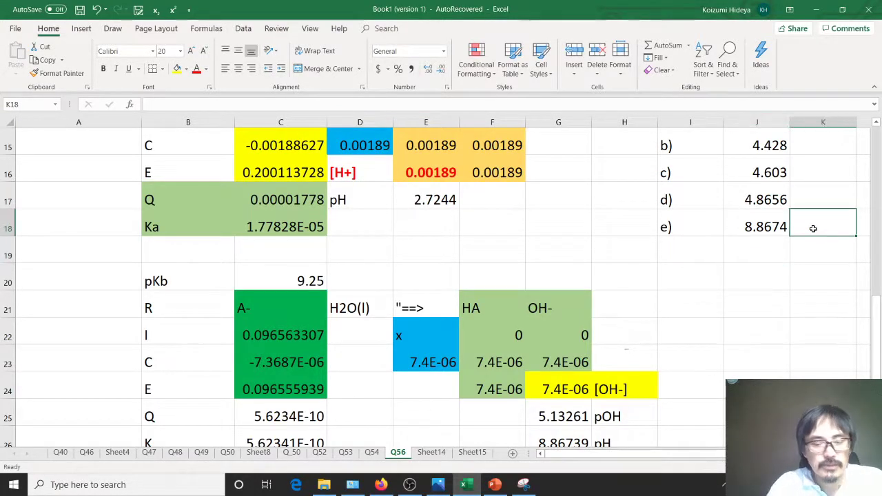
text(Eq)
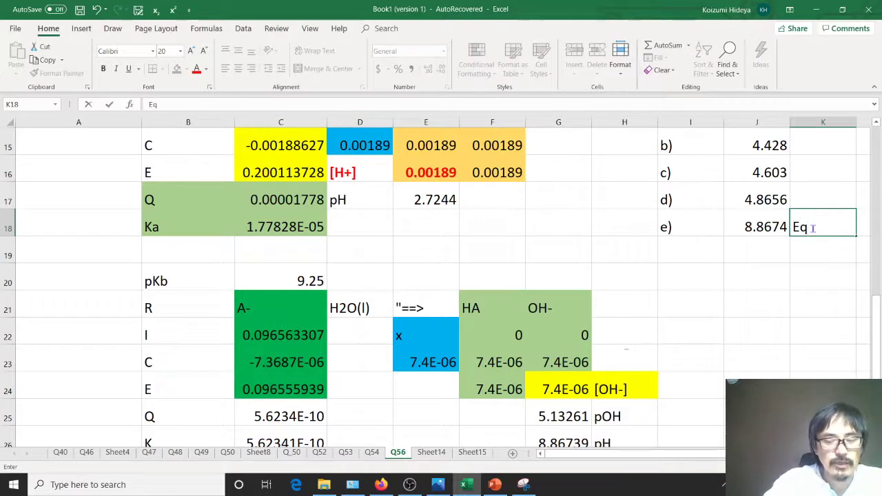
key(Return)
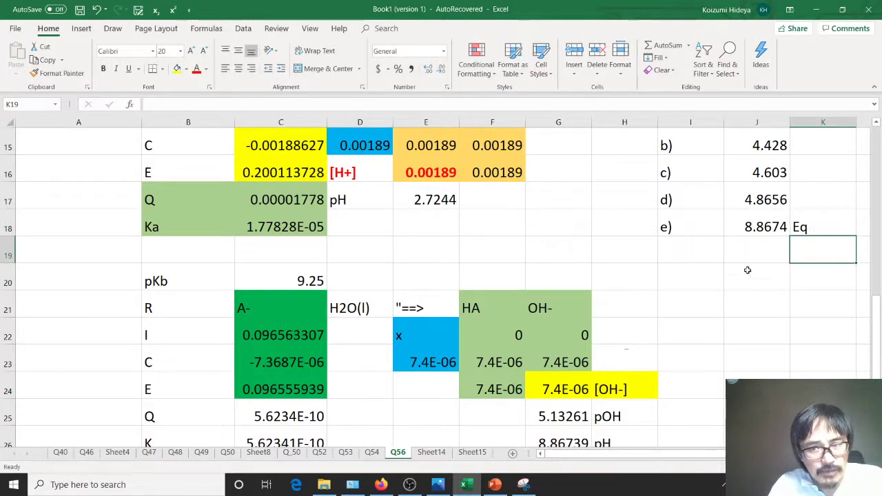
drag(770, 226, 799, 227)
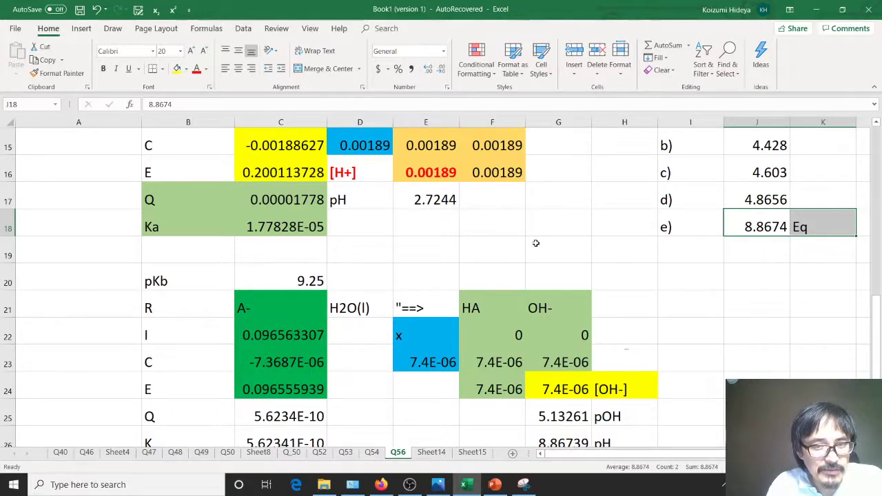
Step: Set the added NaOH volume in F7 to 48 ml and check the A- amount in B8 and the pH in E8
scroll(538, 240, up, 2)
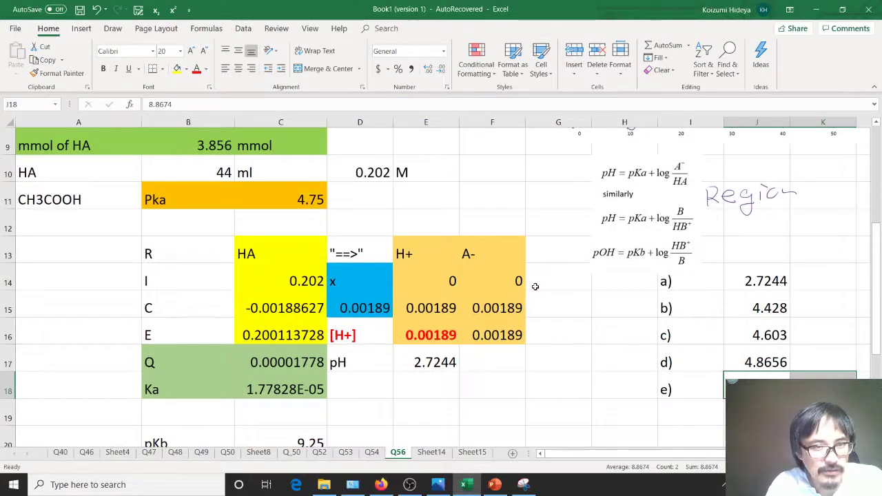
scroll(534, 287, up, 1)
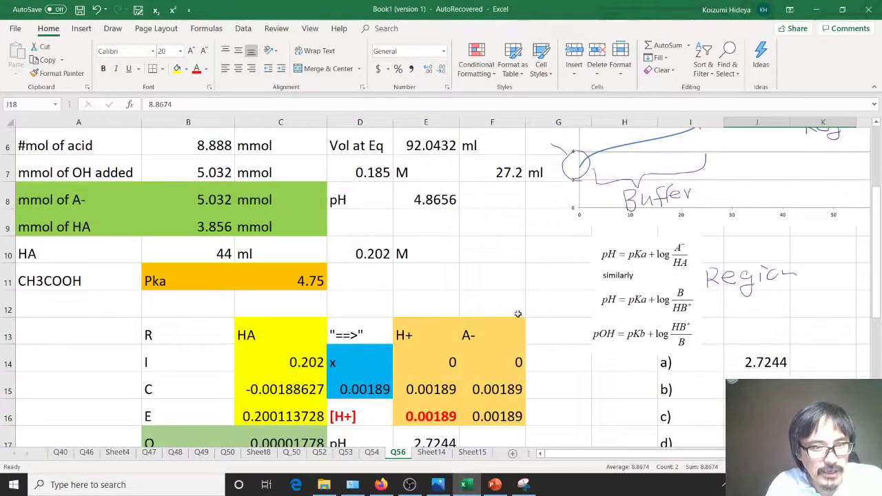
scroll(494, 311, up, 1)
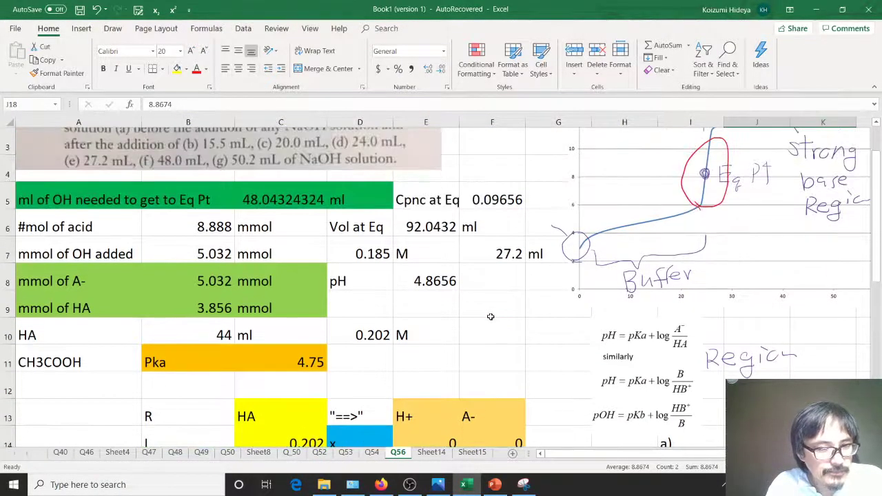
scroll(465, 340, down, 1)
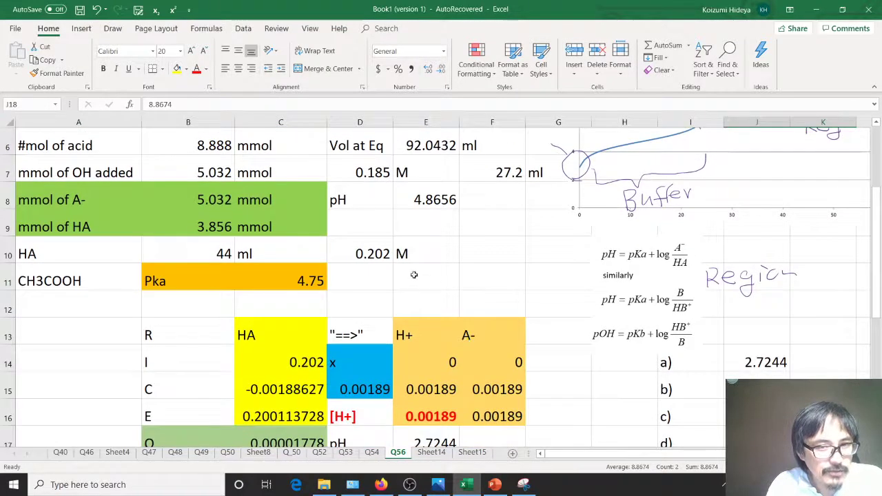
click(496, 173)
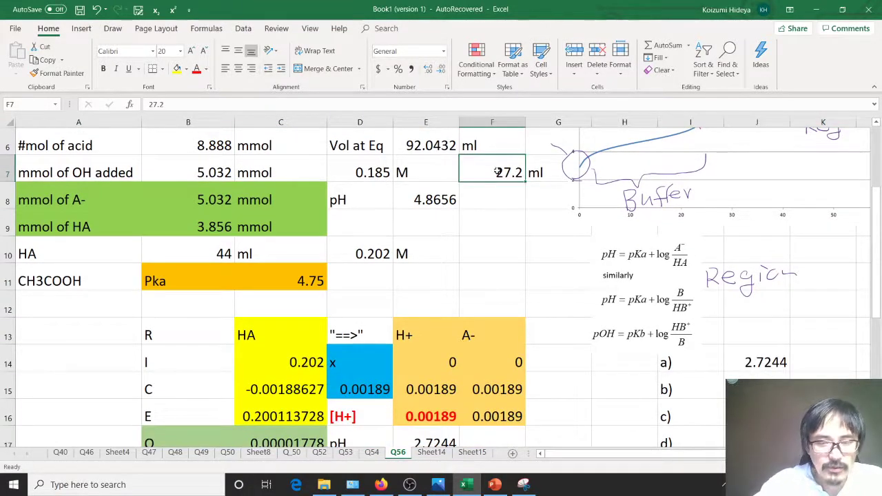
text(48)
key(Return)
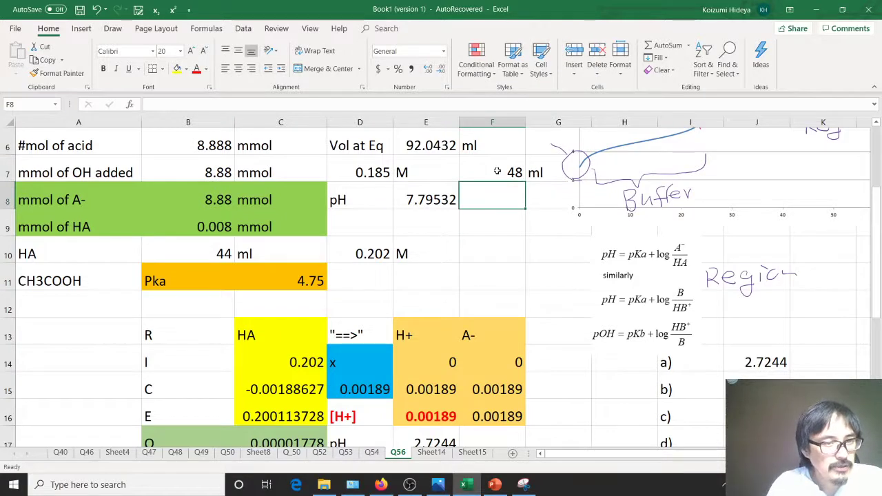
click(207, 199)
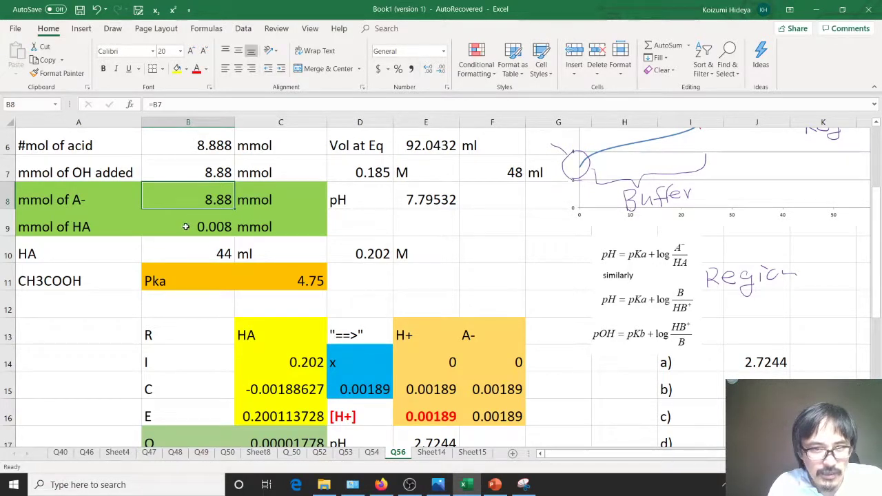
click(420, 199)
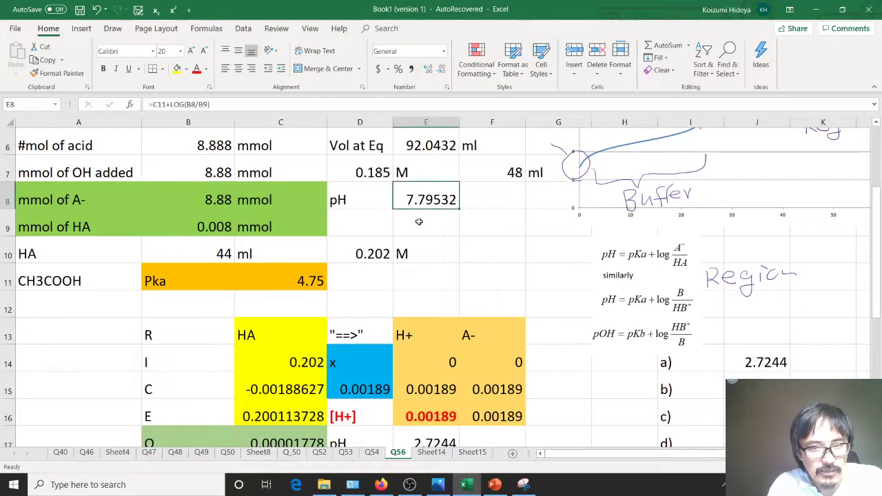
Step: Fill the pH label and its value in D8:E8 with red
drag(365, 199, 404, 199)
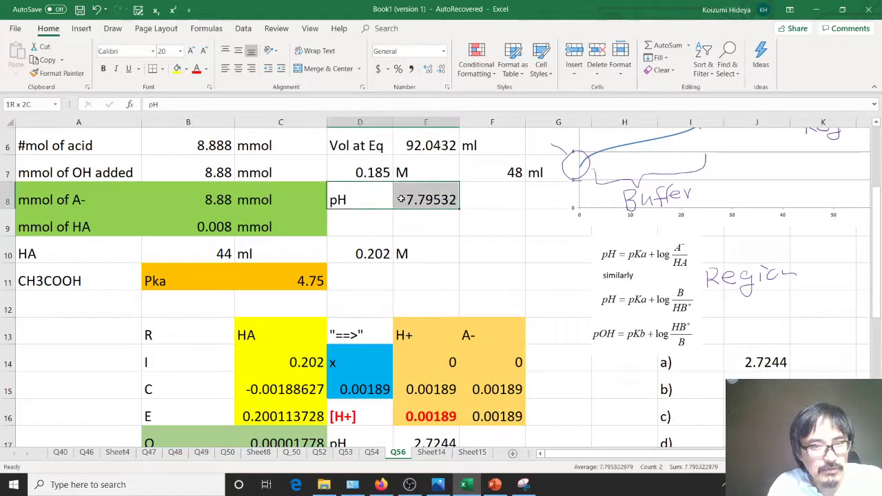
click(186, 69)
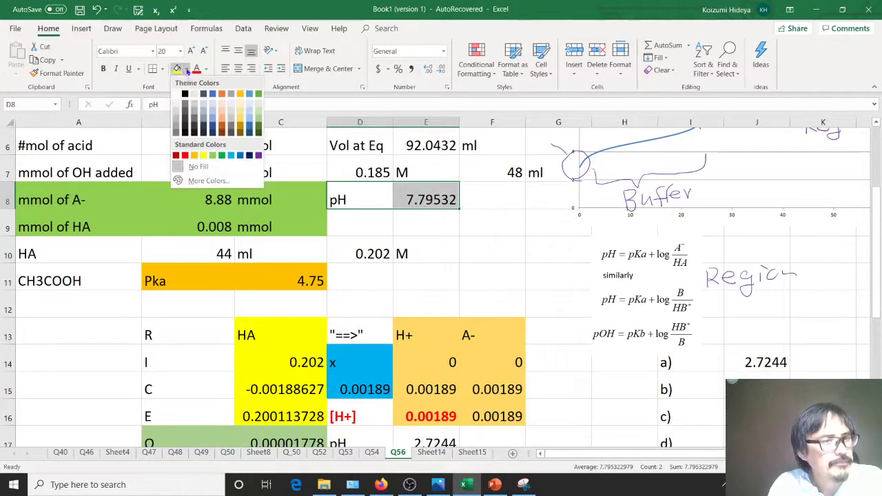
click(186, 156)
click(418, 219)
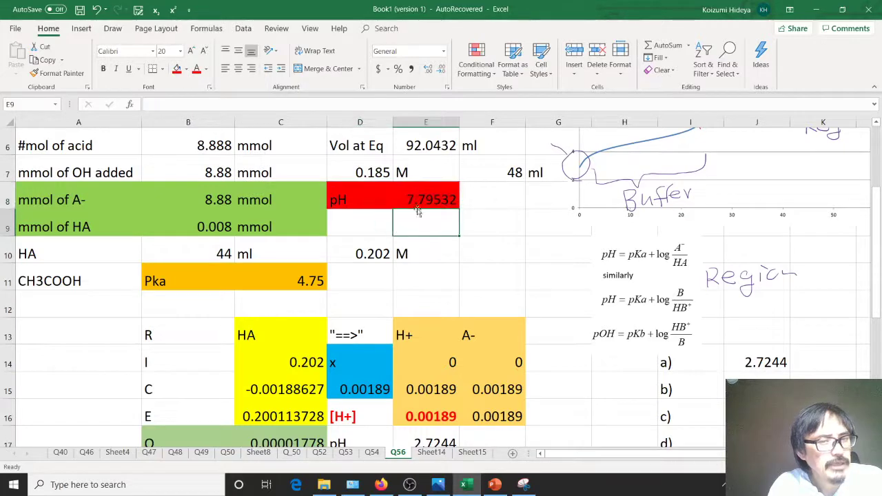
click(417, 207)
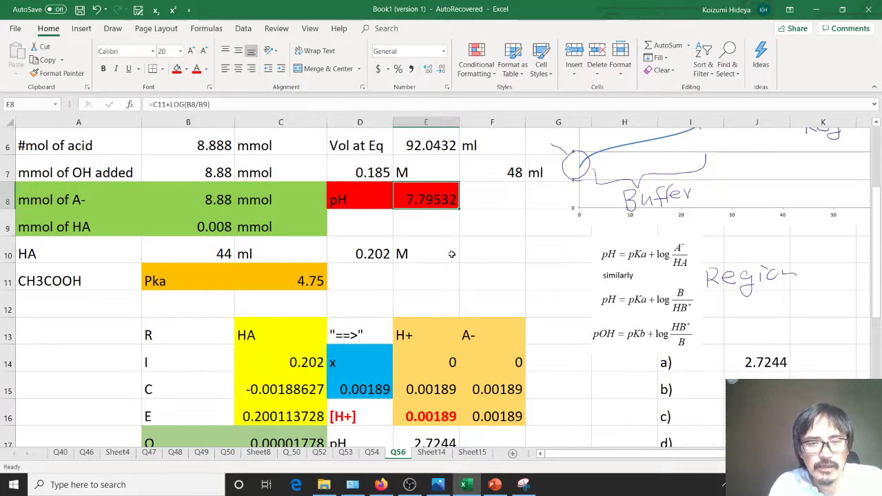
Step: Review the buffer pH in row 8, both equilibrium tables, the recorded answers a) to e) and the titration curve's regions
scroll(451, 254, down, 1)
click(731, 381)
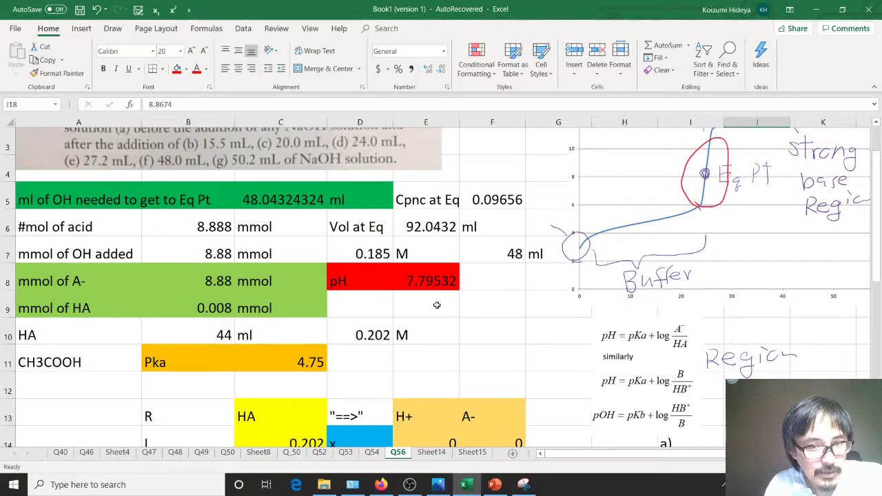
scroll(531, 339, down, 2)
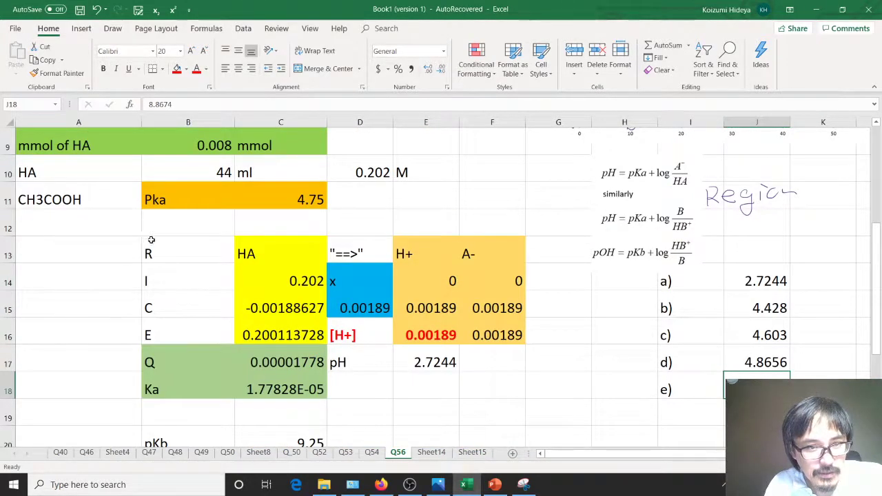
drag(149, 246, 506, 386)
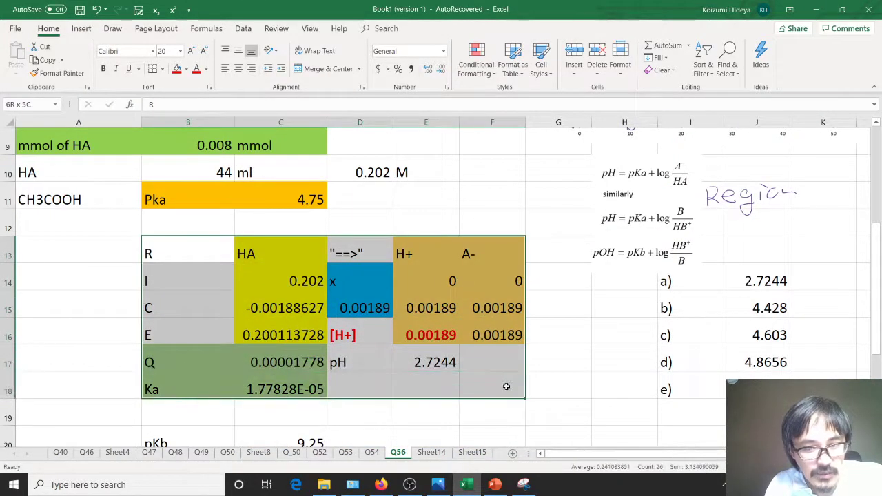
scroll(561, 375, up, 3)
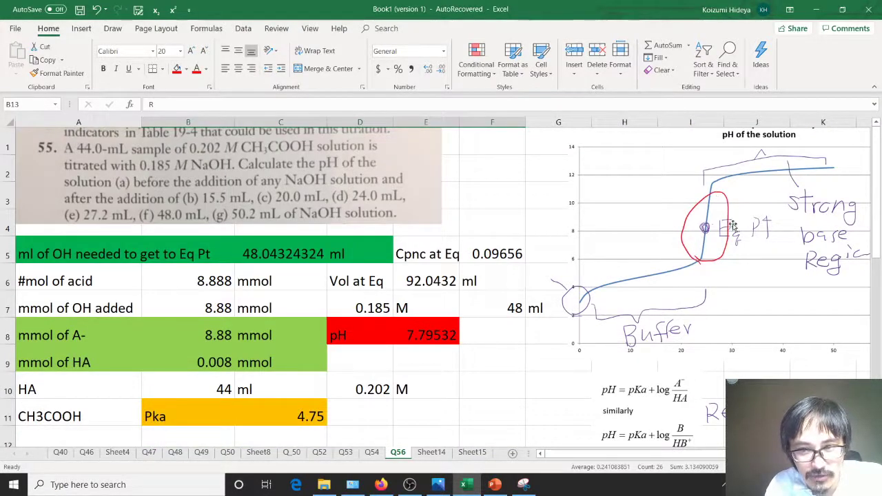
scroll(558, 344, down, 5)
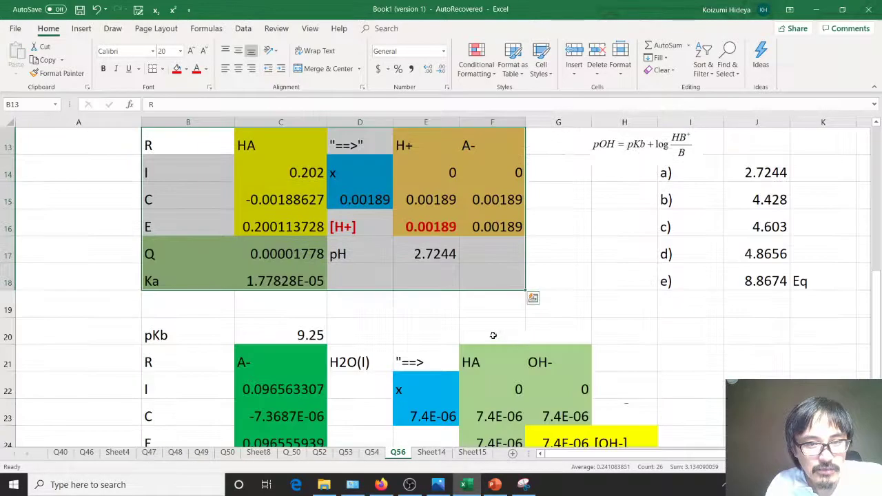
scroll(540, 351, down, 2)
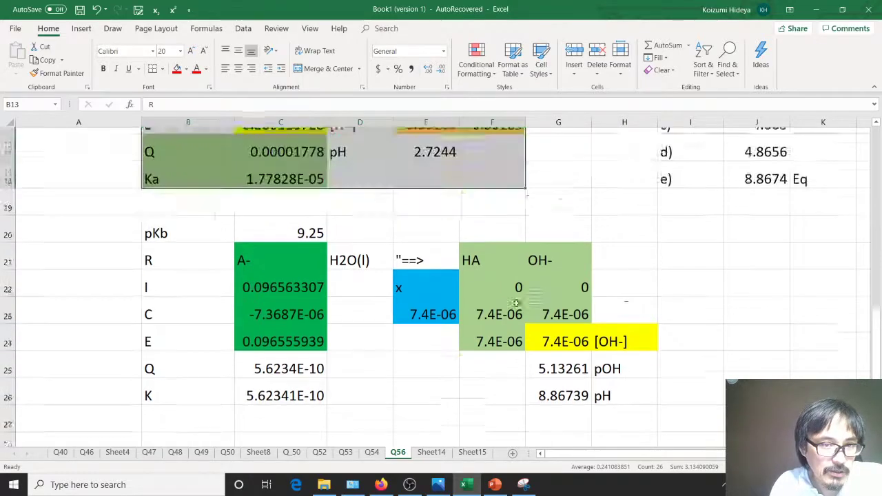
scroll(521, 311, up, 5)
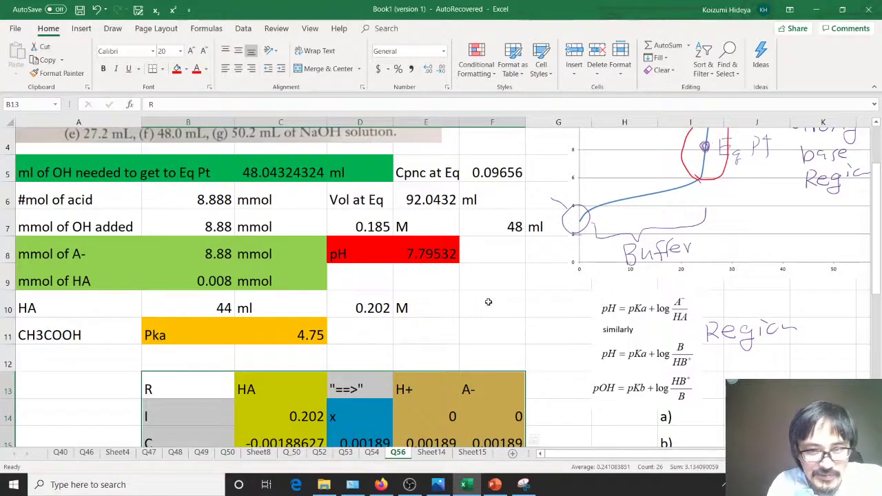
scroll(520, 312, down, 3)
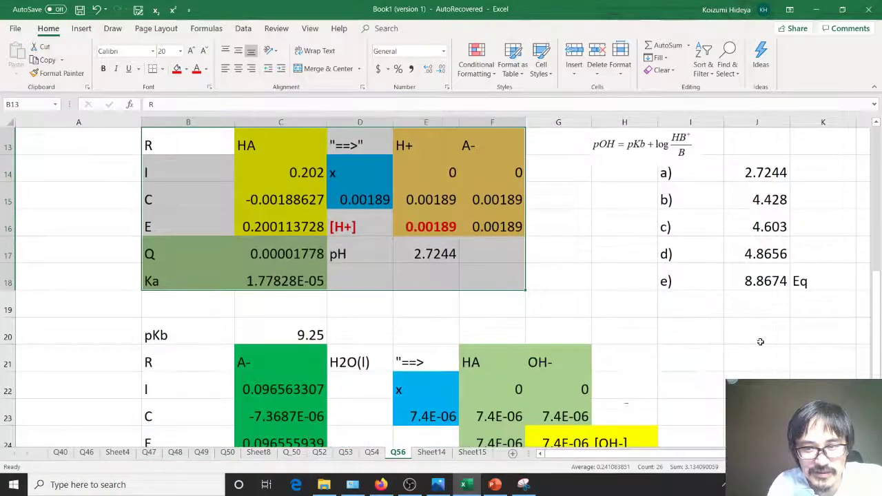
scroll(628, 279, up, 2)
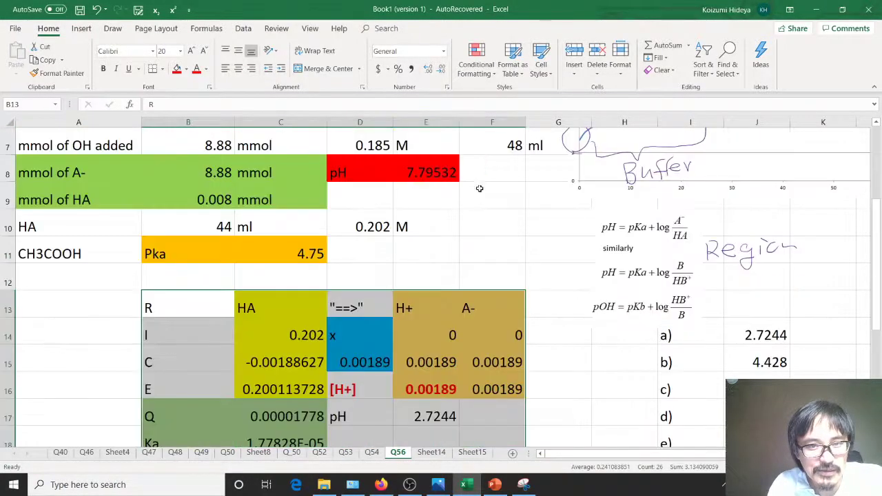
scroll(673, 403, down, 1)
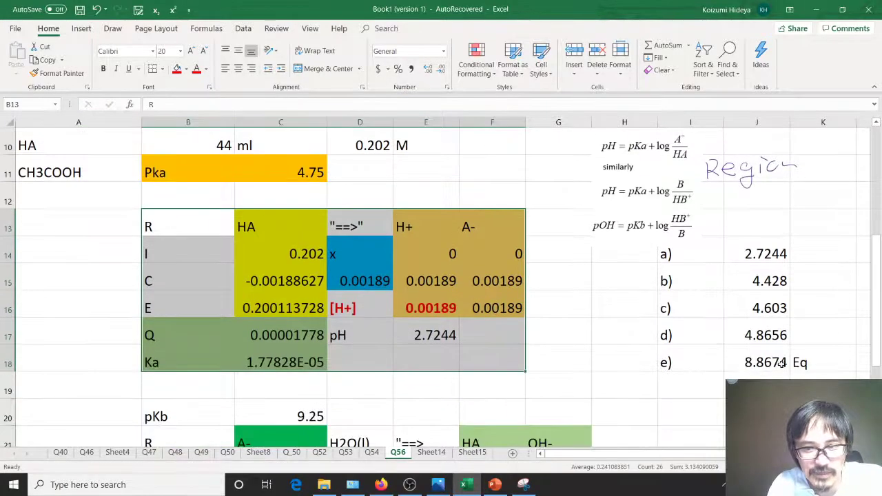
drag(682, 353, 758, 362)
scroll(527, 409, down, 3)
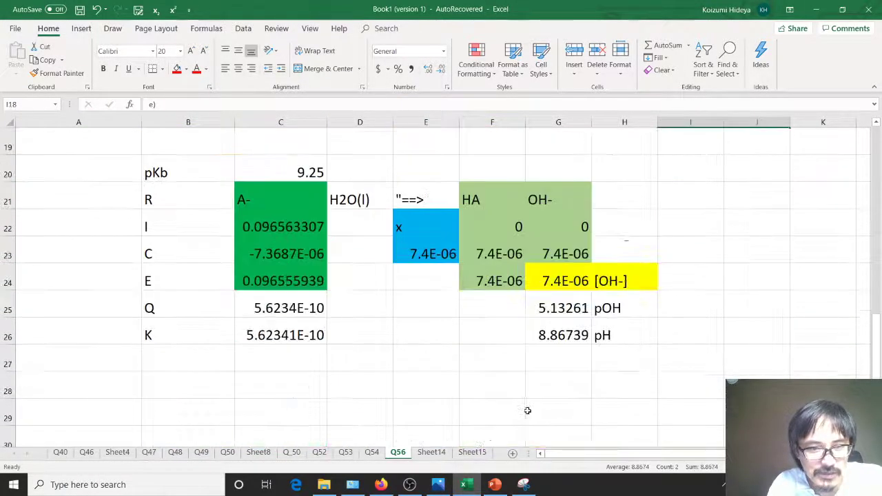
scroll(432, 354, up, 6)
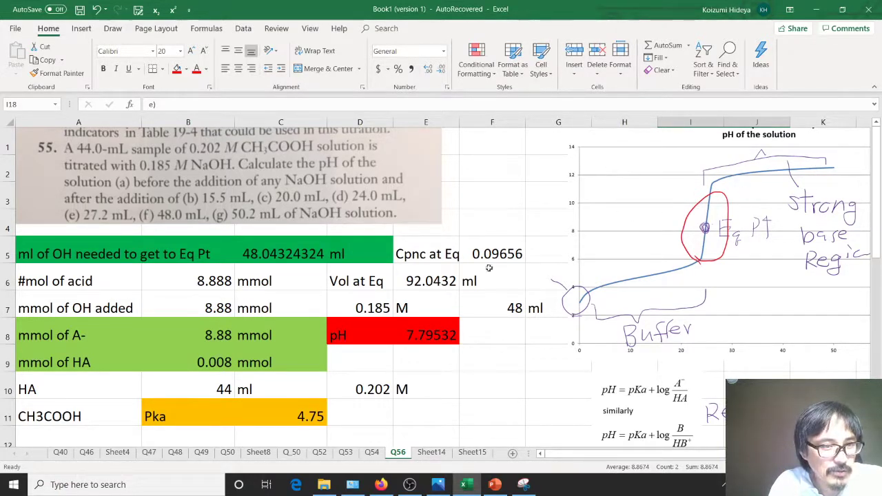
scroll(413, 269, down, 2)
scroll(406, 267, up, 2)
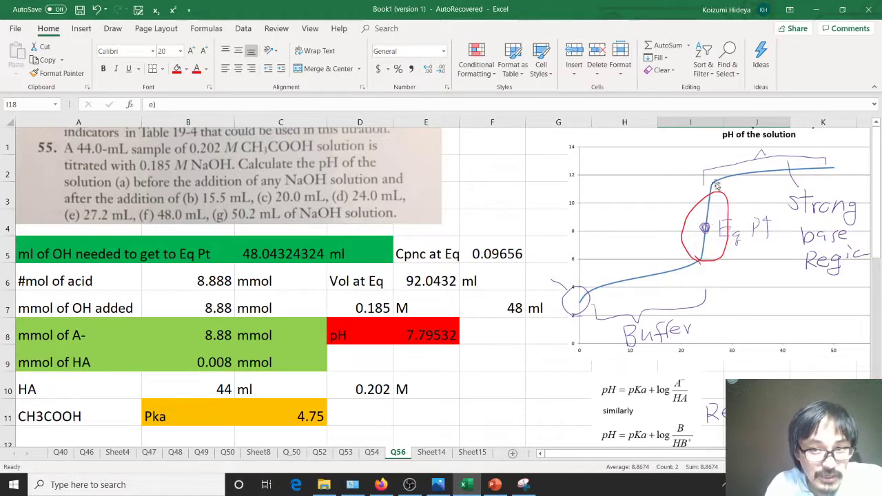
Step: Enter the label "At equilibrium pt" in B29, below the second equilibrium table
scroll(526, 250, down, 2)
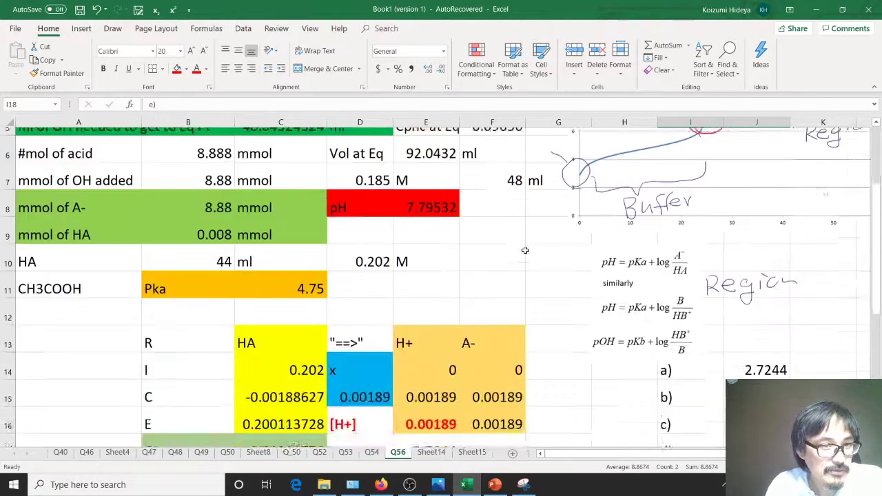
scroll(525, 250, down, 4)
scroll(481, 270, down, 3)
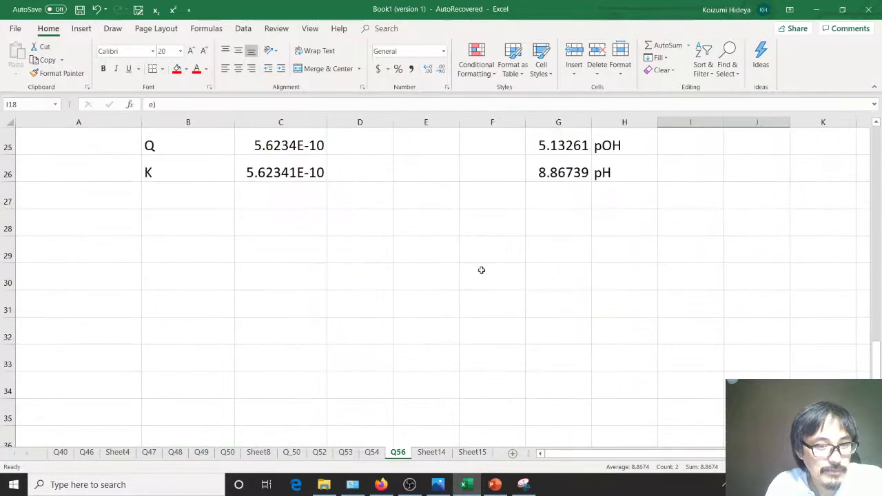
click(279, 251)
click(212, 249)
text(A)
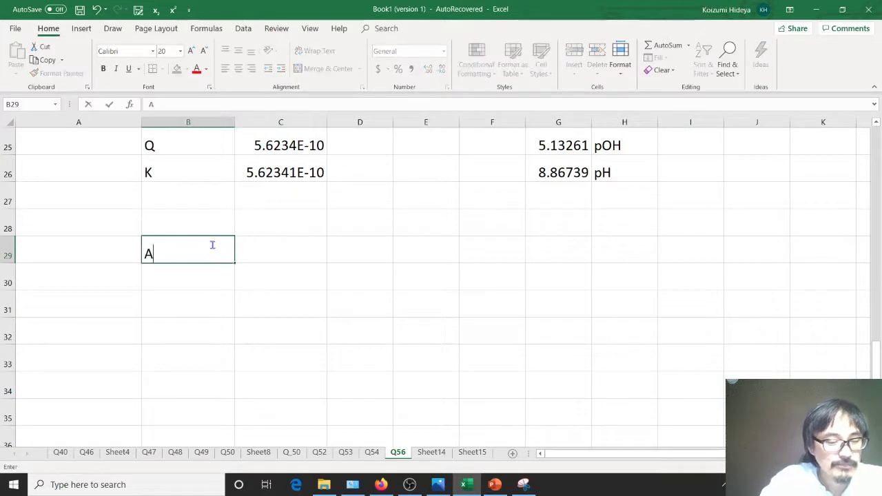
text(t equili)
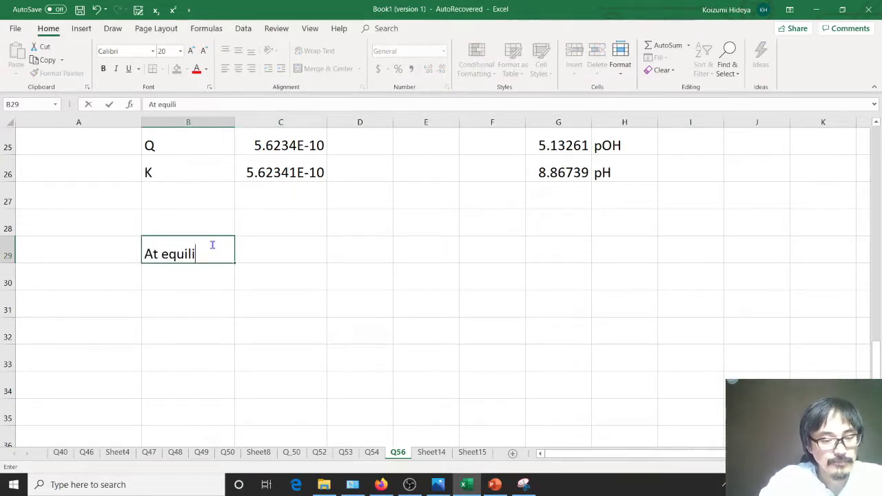
text(brium pt)
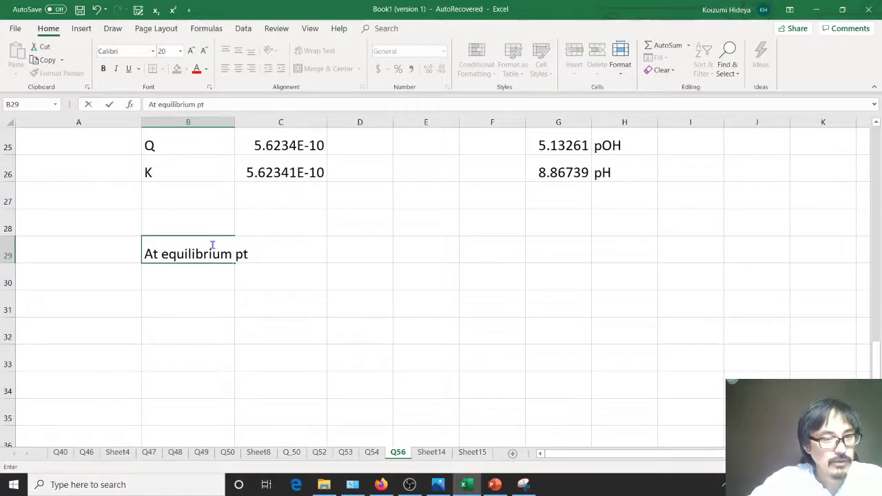
key(Tab)
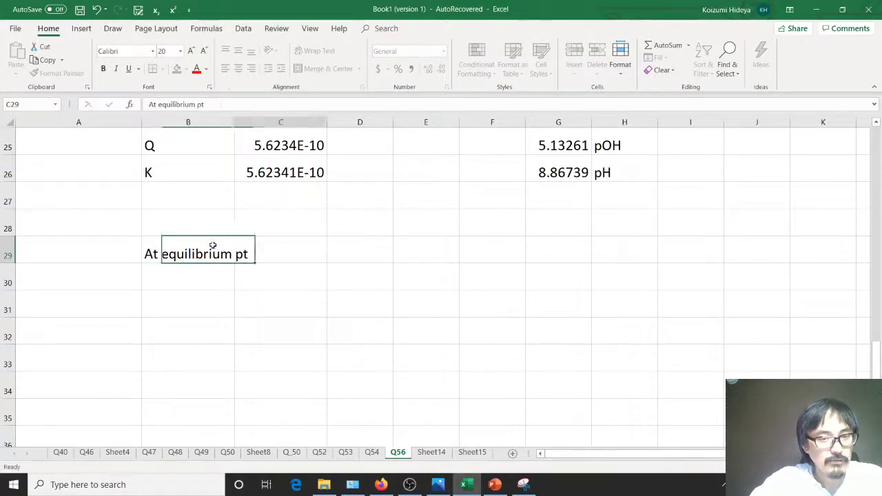
Step: Enter the equivalence-point volume 48 in C29 with the unit ml in D29
text(48)
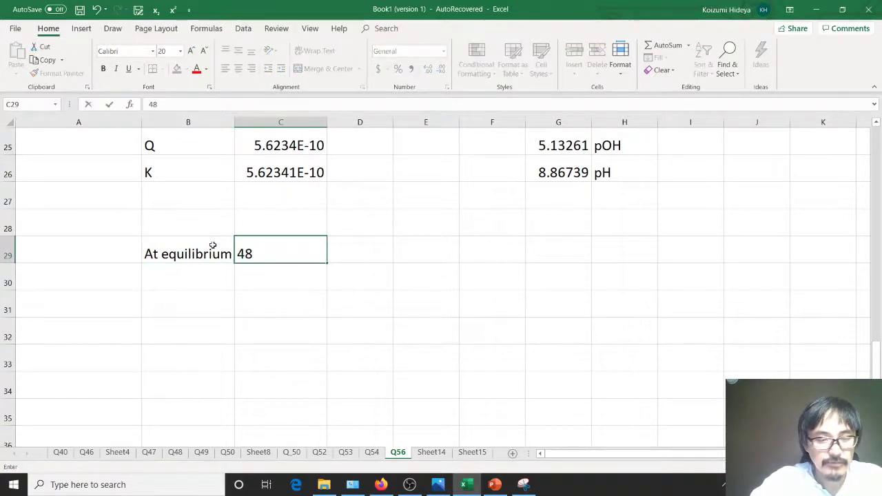
text(m)
key(BackSpace)
key(Tab)
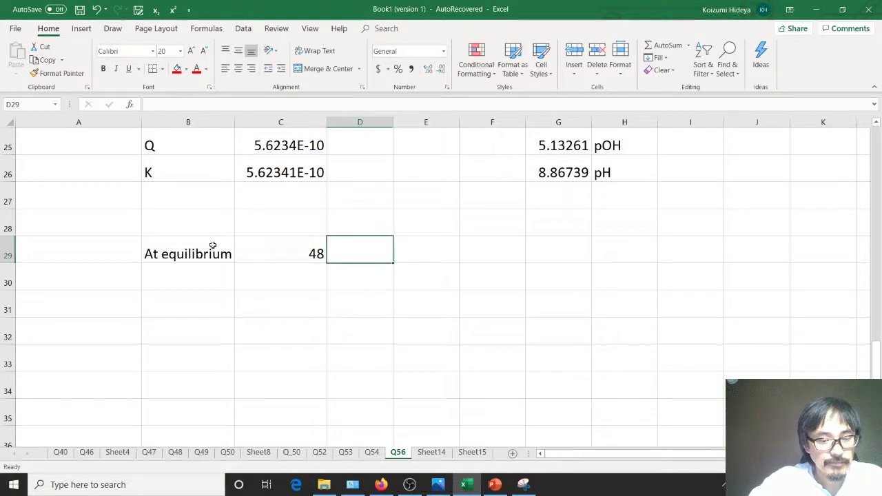
text(ml)
key(Return)
Step: Enter the added NaOH volume for part (g), 50.2, in C30 with the unit ml in D30
key(Left)
key(Left)
key(Right)
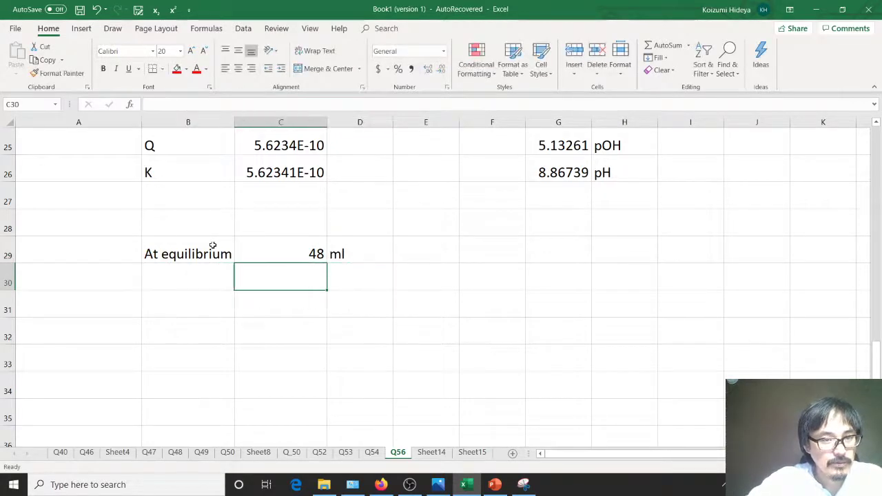
text(50)
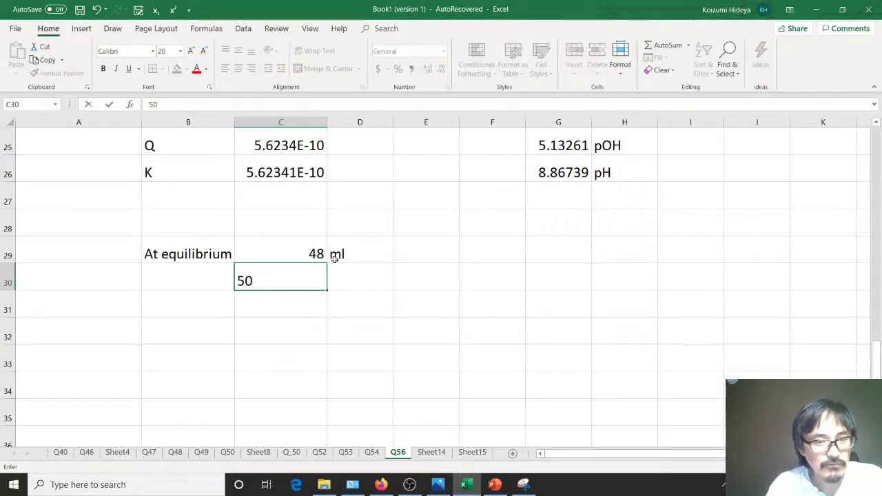
scroll(334, 256, up, 8)
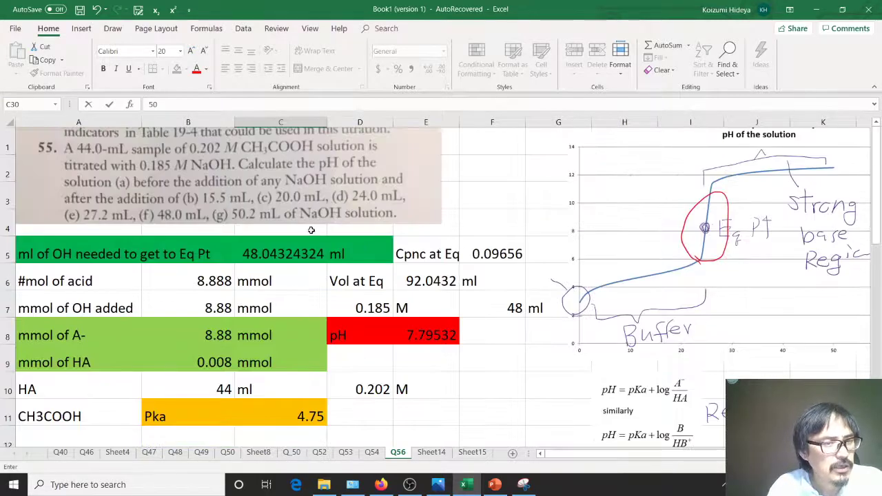
scroll(311, 230, down, 7)
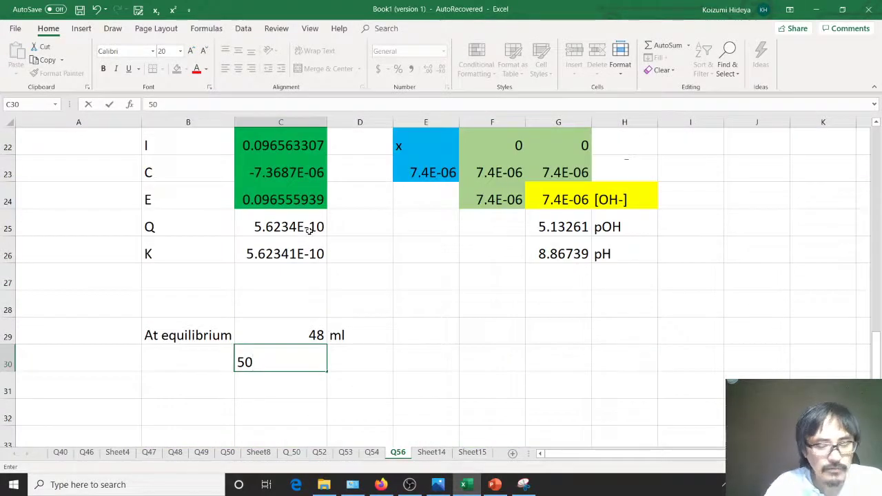
text(.2)
key(Tab)
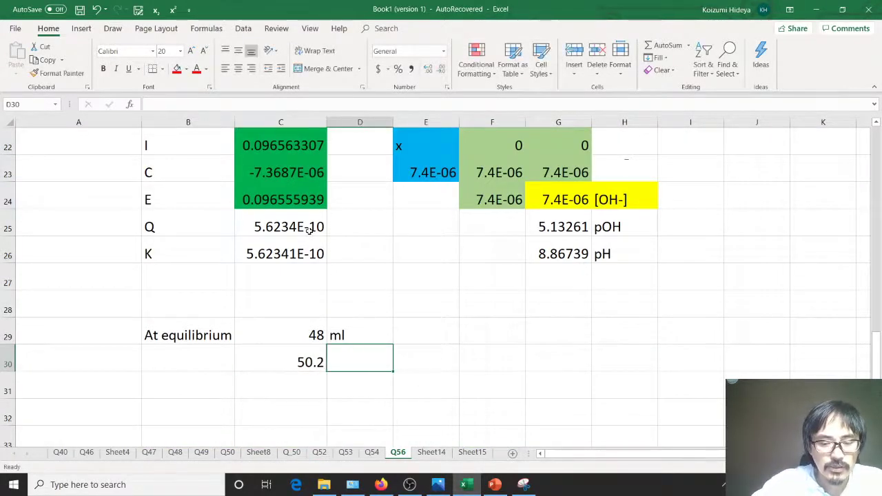
text(l)
key(Return)
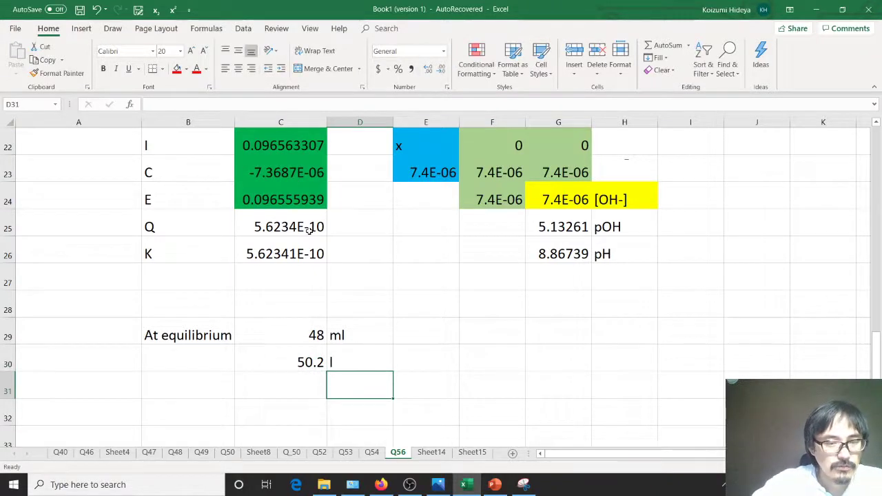
key(Up)
text(ml)
key(Return)
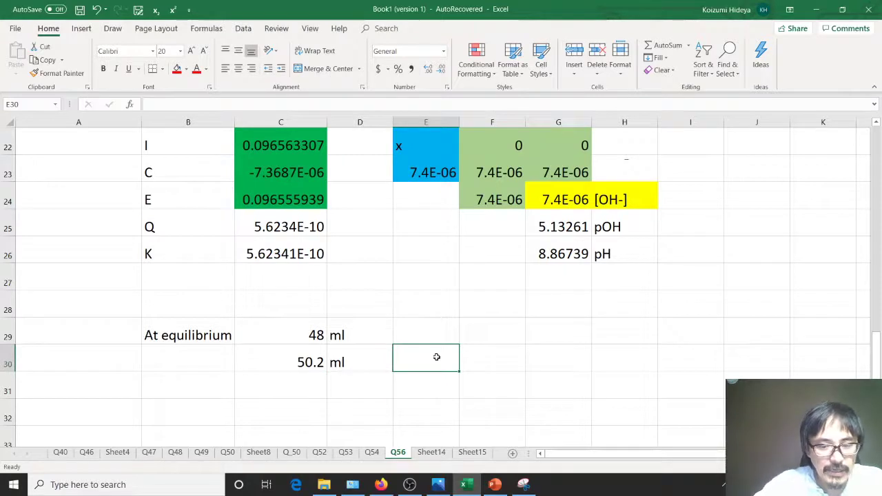
Step: Calculate the excess NaOH volume in E30 with the formula =C30-C29
text(=)
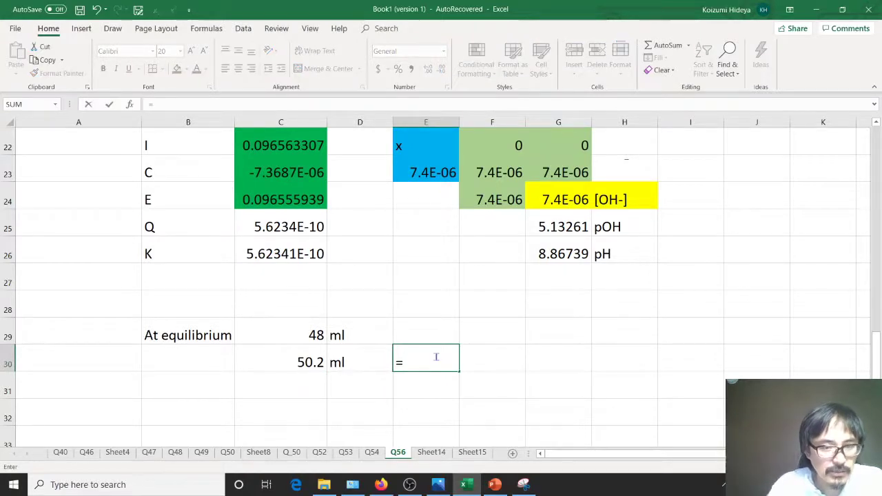
click(307, 351)
text(-)
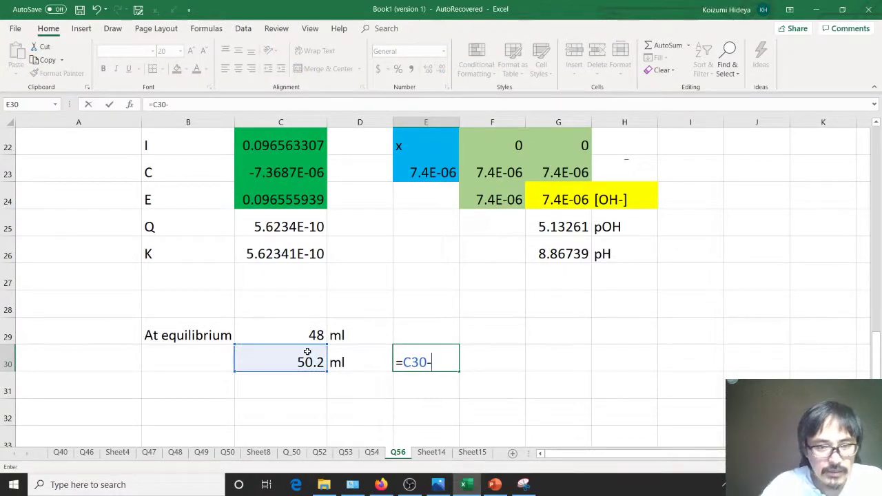
click(315, 335)
key(Return)
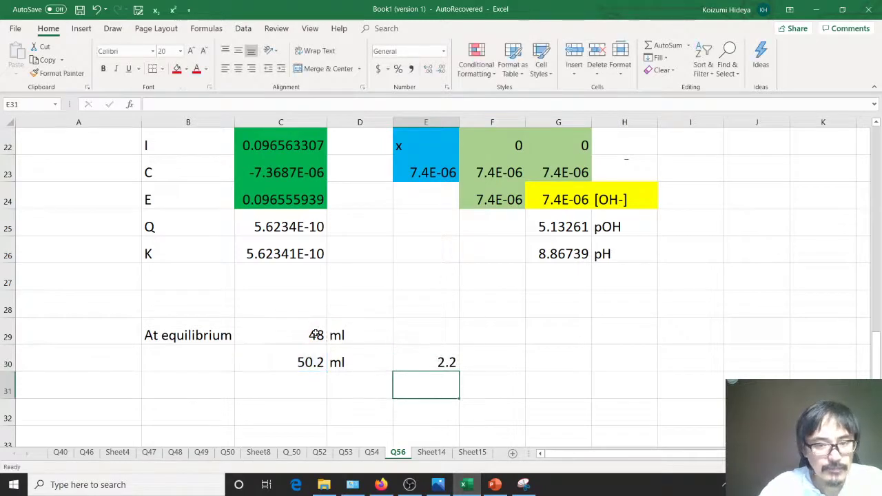
Step: Enter the unit ml in F30 beside the excess NaOH volume
click(486, 362)
text(ml)
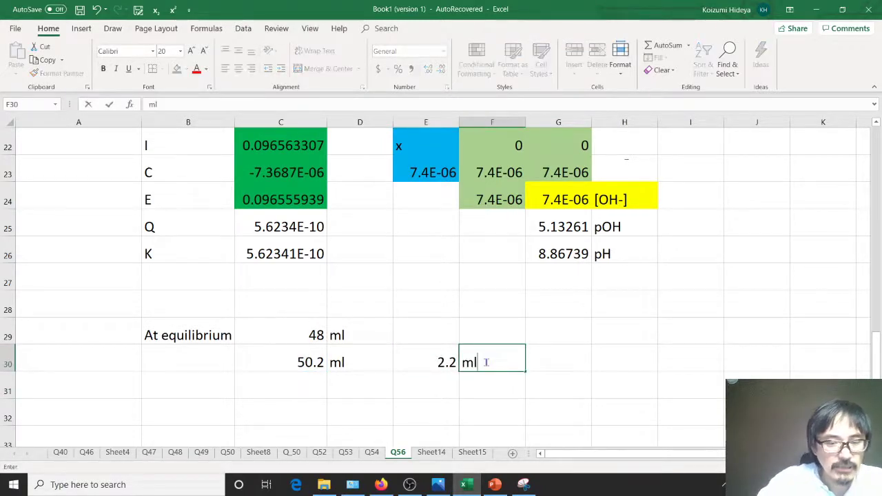
key(Return)
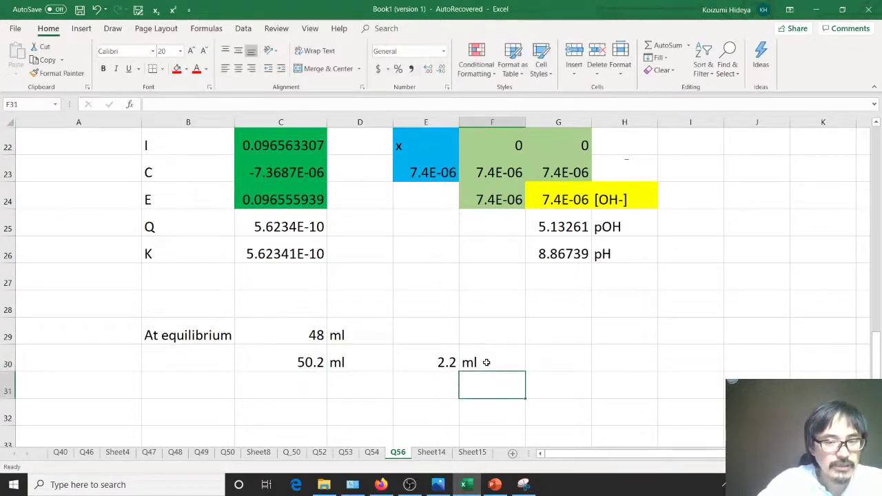
Step: Enter the label "Conc OH-" in G29 as the heading for the NaOH concentration
click(555, 363)
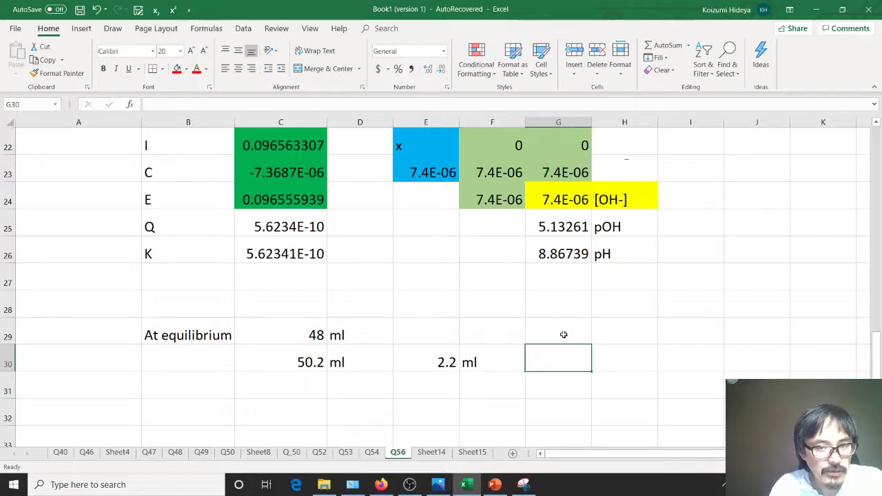
click(563, 334)
text(Conc)
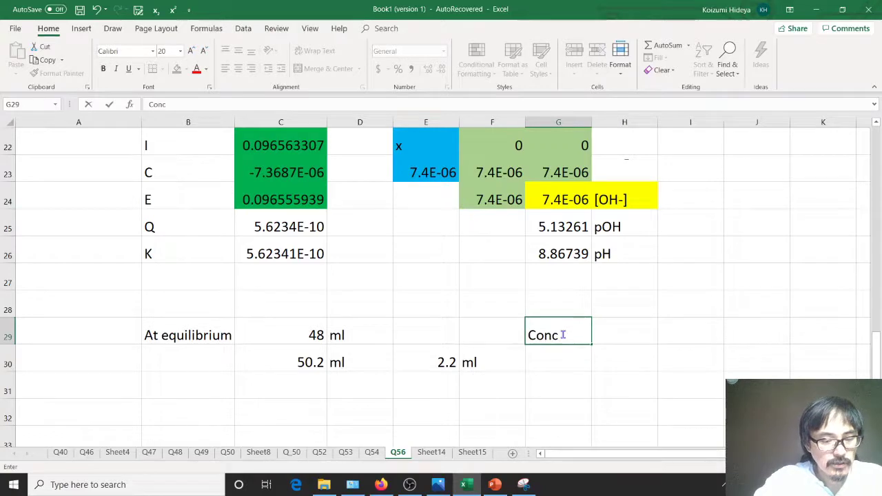
text( OH)
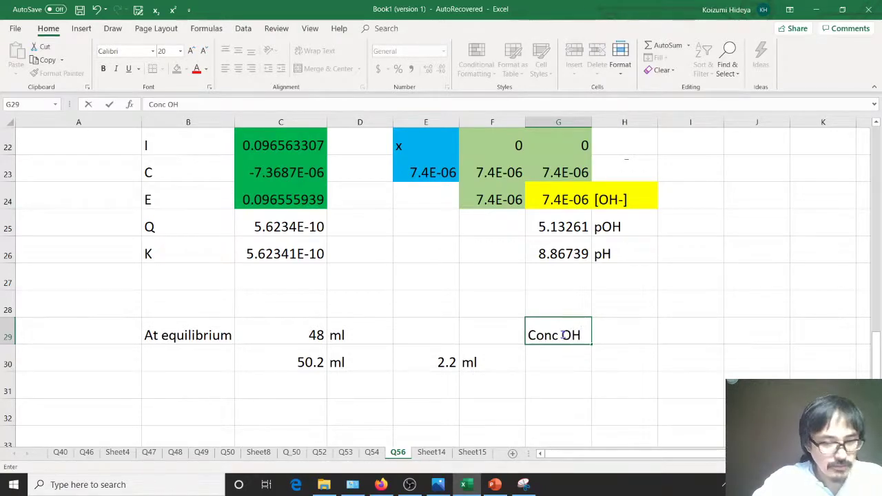
text(-)
key(Return)
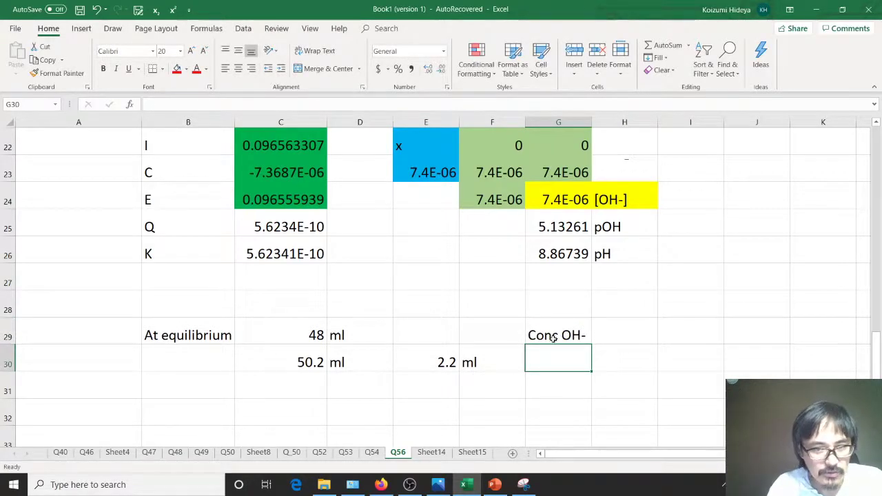
Step: Enter the NaOH concentration 0.185 in G30 with the unit M in H30
scroll(550, 344, up, 7)
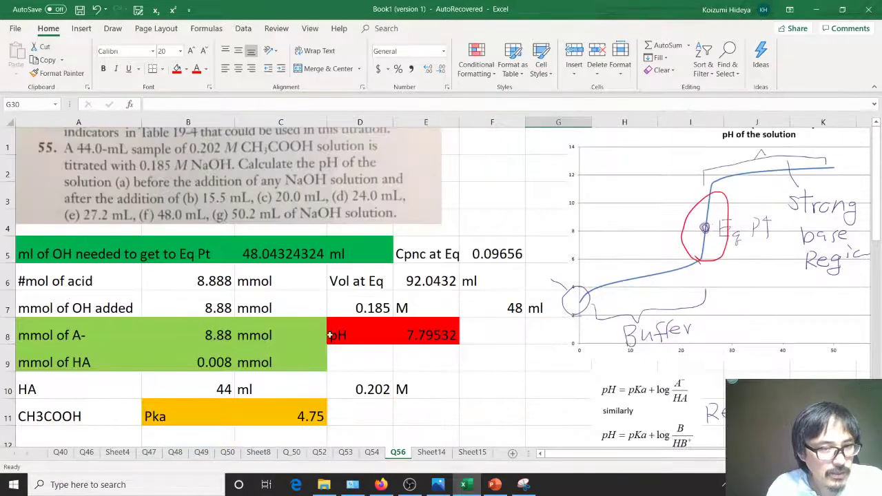
scroll(358, 310, down, 7)
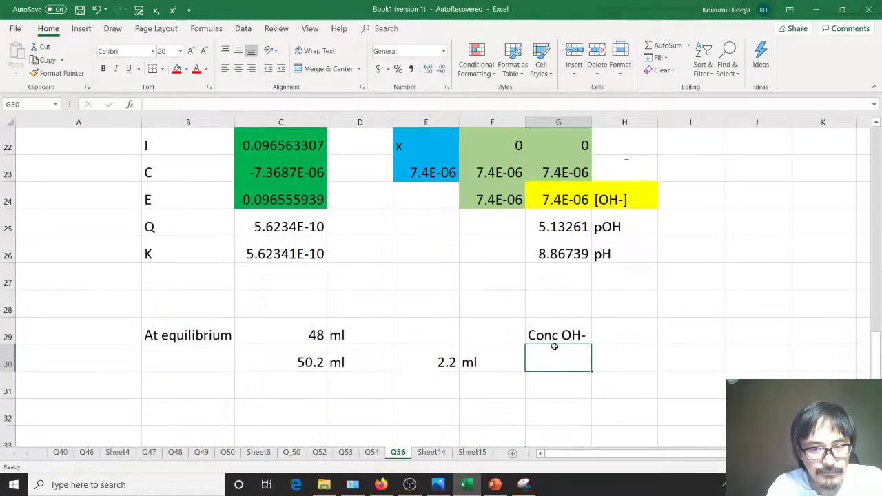
text(0.185)
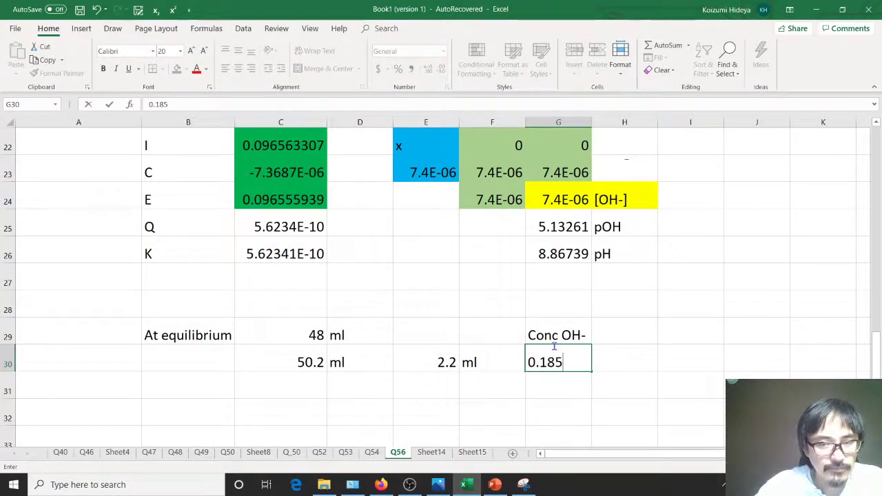
key(Return)
key(Right)
key(Up)
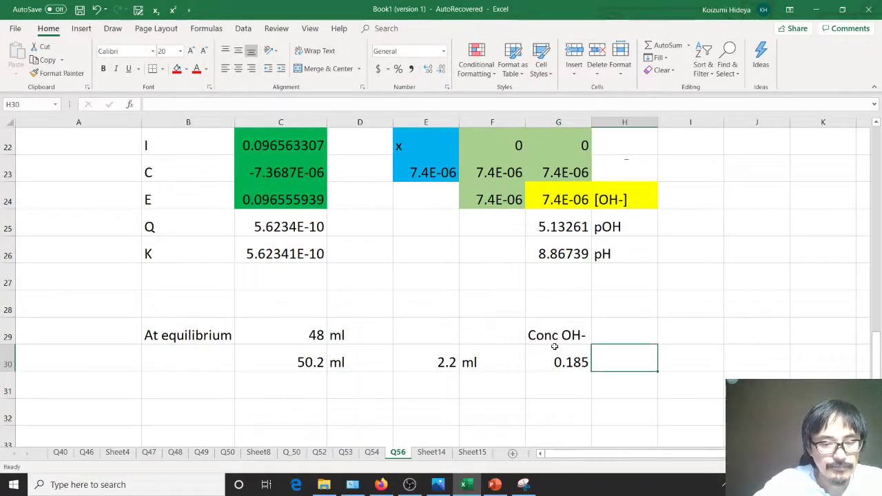
text(M)
key(Return)
Step: Label F31 as "mmol of. OH-", below the excess volume's unit
key(Left)
key(Left)
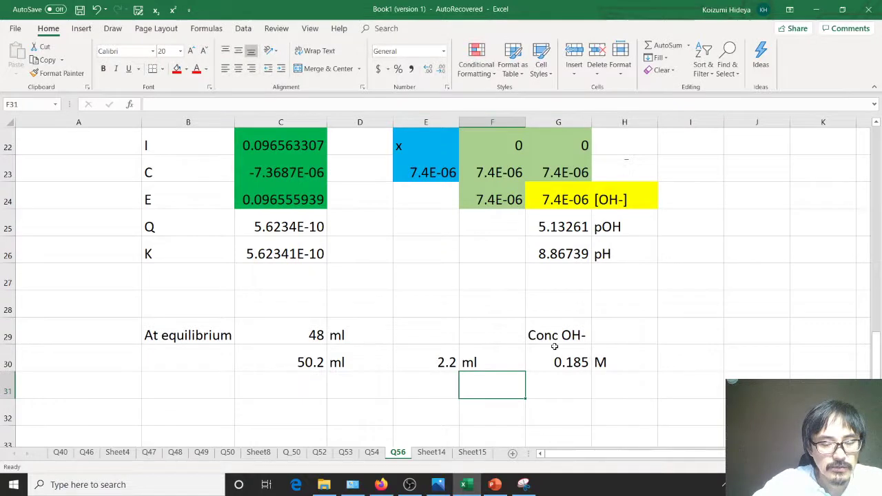
text(mmol )
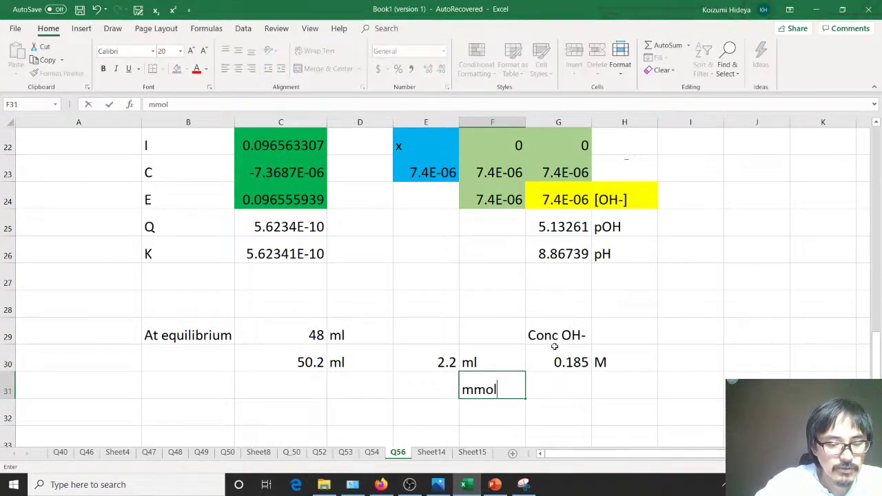
text(oh OH)
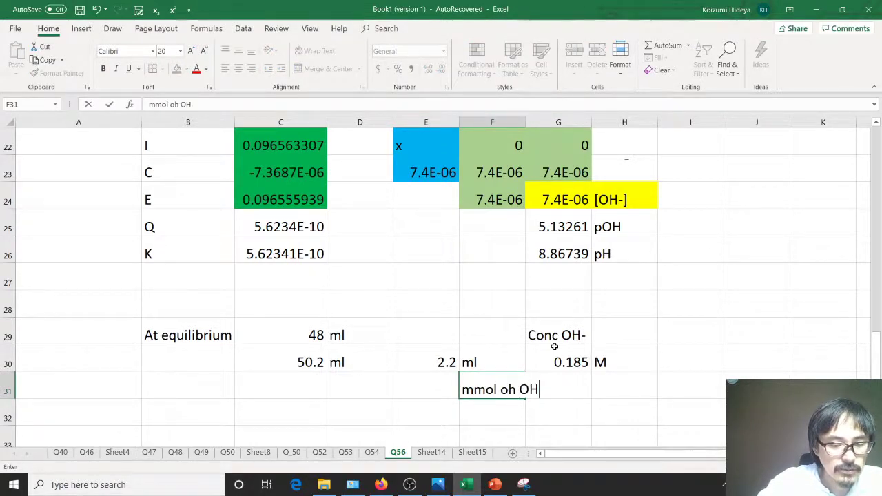
text(-)
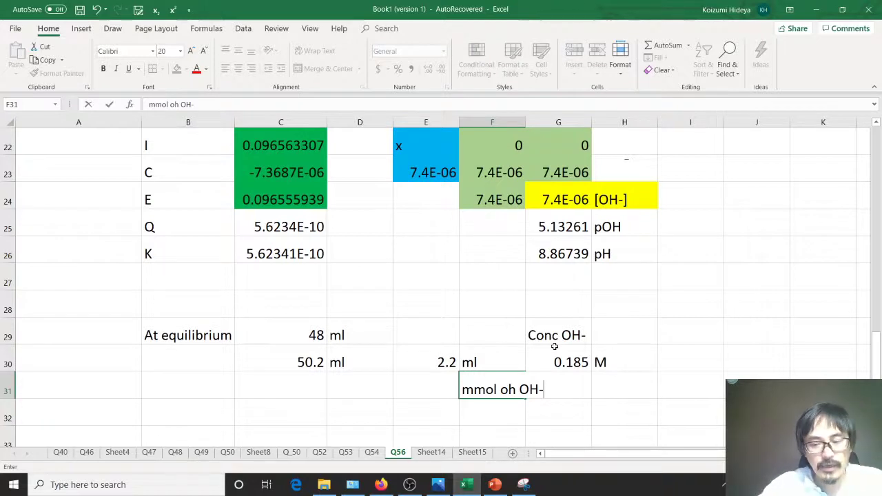
key(Return)
click(486, 390)
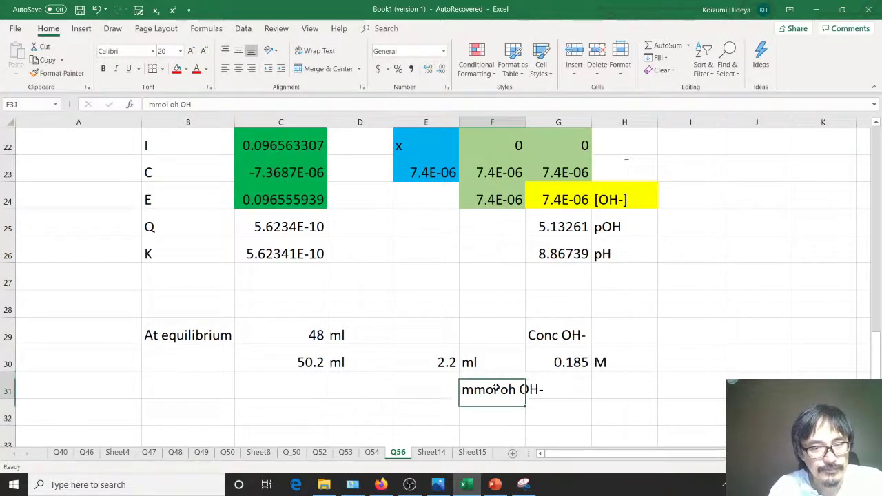
click(177, 105)
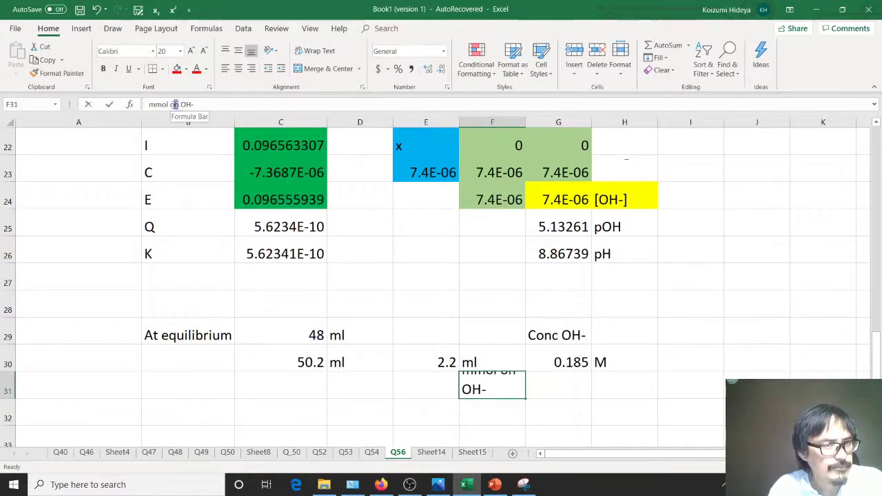
key(BackSpace)
text(f)
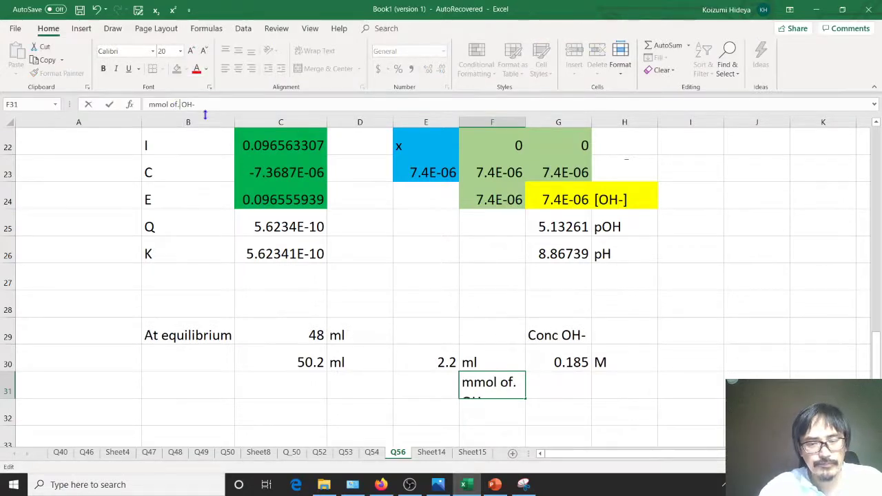
text(.)
key(Return)
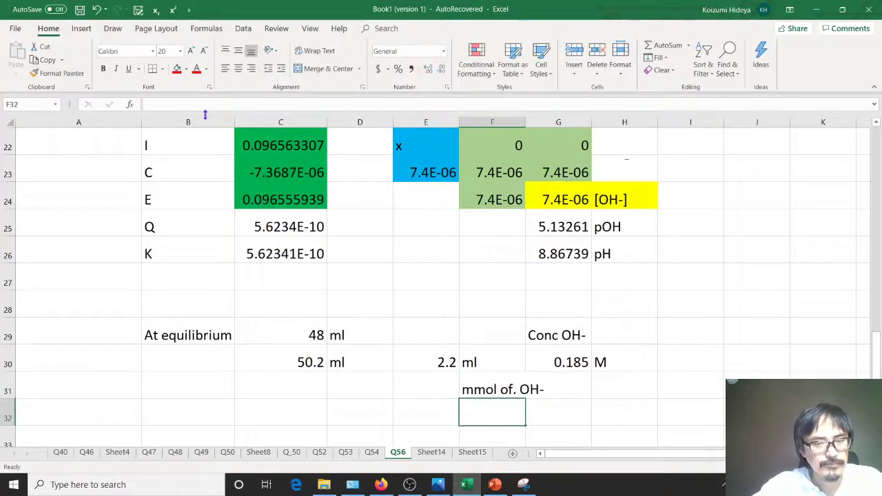
Step: Calculate the excess millimoles of OH- in E31 with the formula =E30*G30
key(Up)
key(Right)
key(Right)
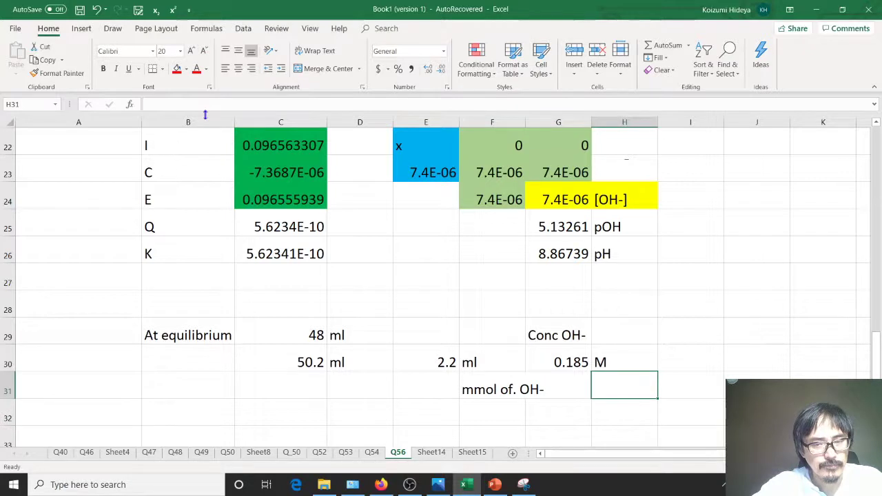
key(Left)
key(Left)
key(Left)
text(=)
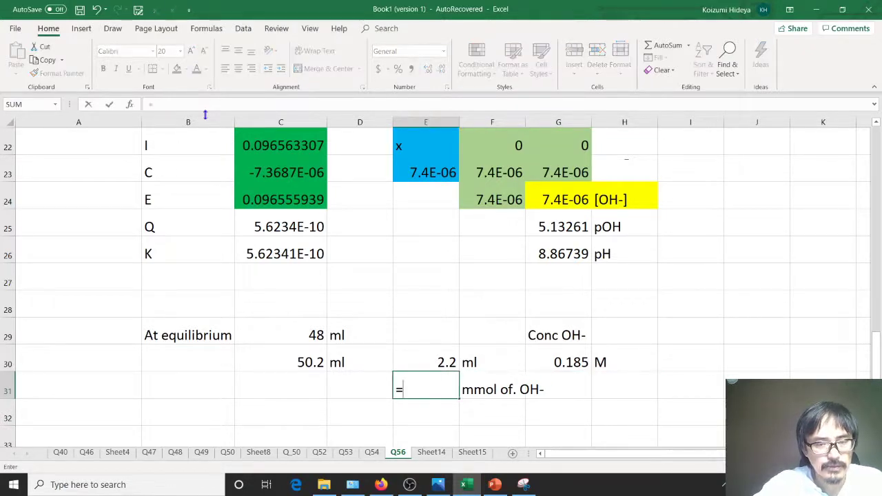
click(426, 361)
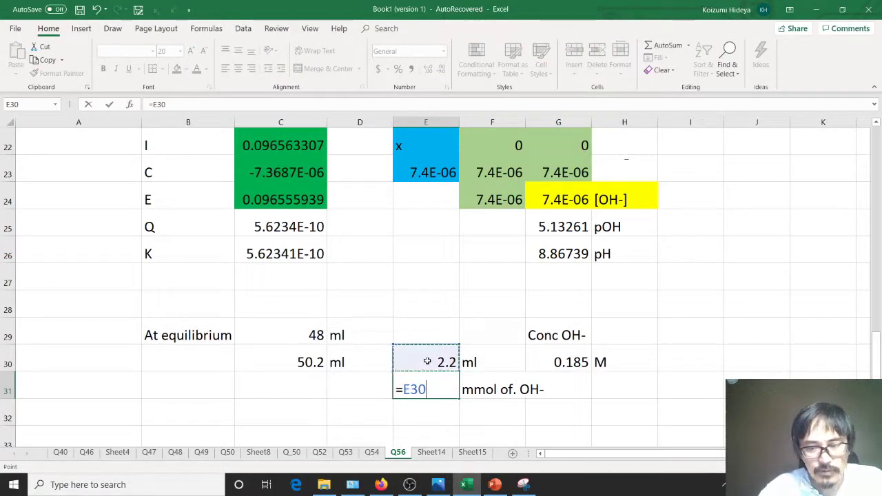
text(*)
click(569, 358)
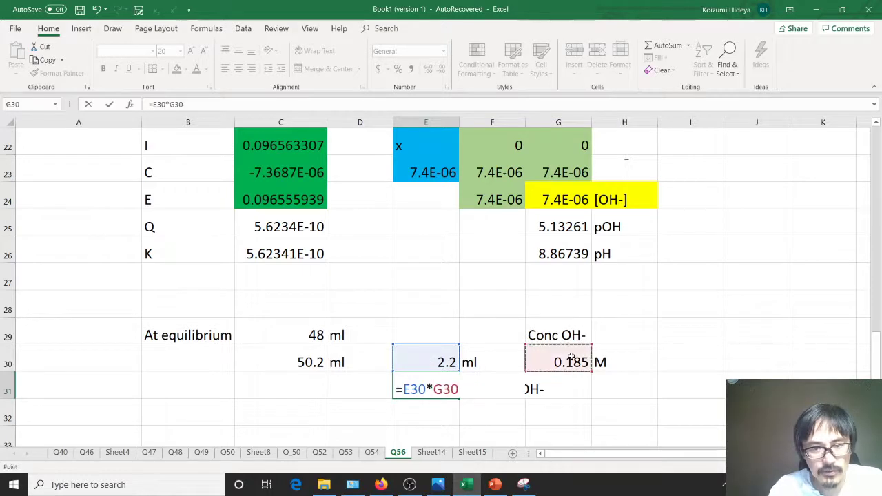
key(Return)
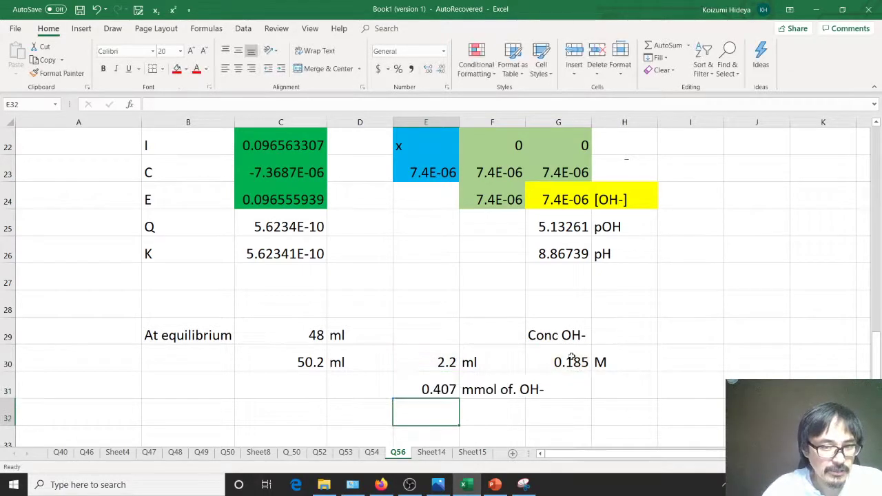
drag(430, 389, 475, 389)
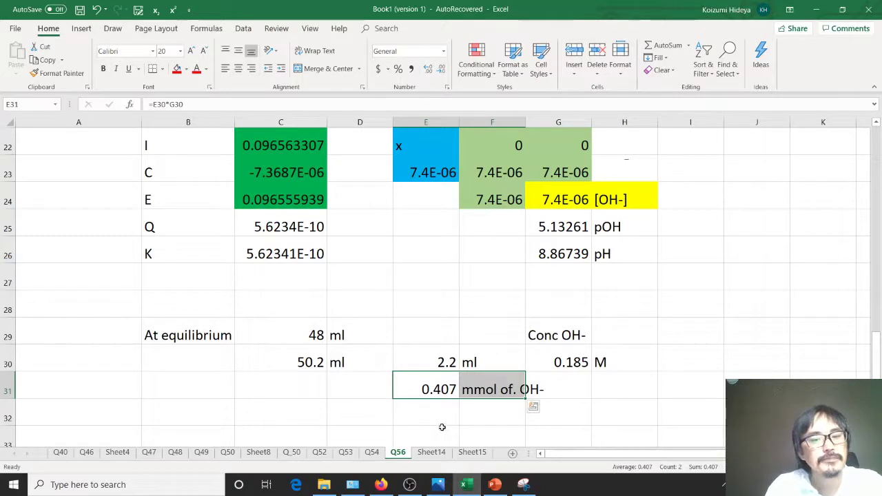
click(482, 411)
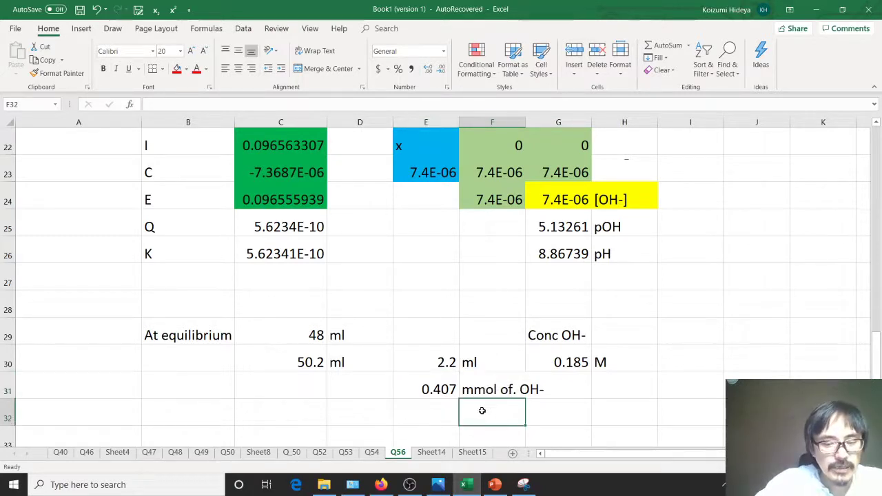
text(pOH)
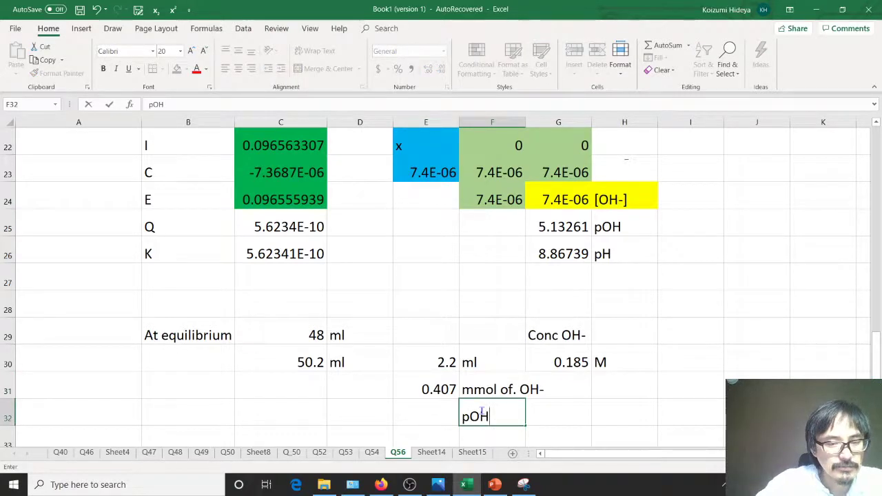
key(Return)
key(Up)
key(Left)
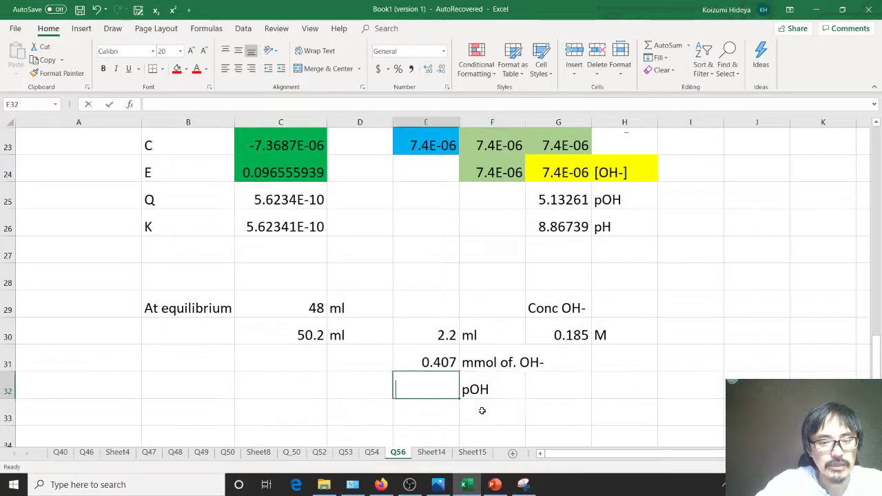
text(=-log()
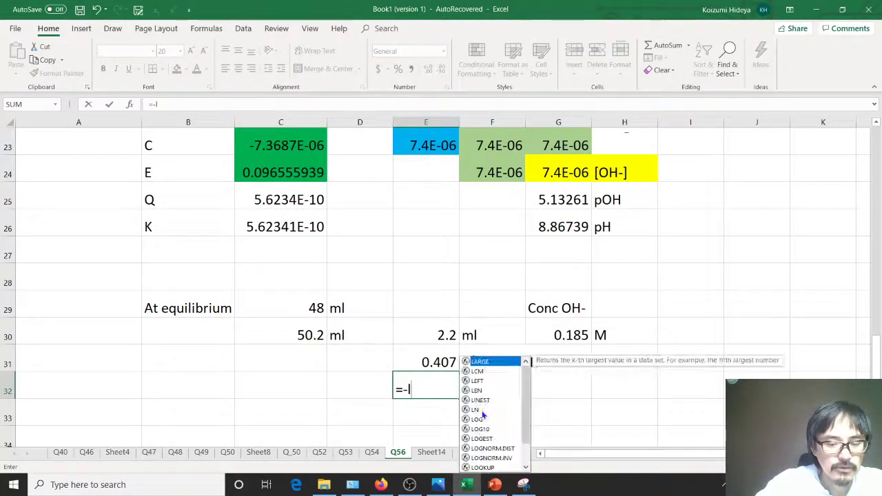
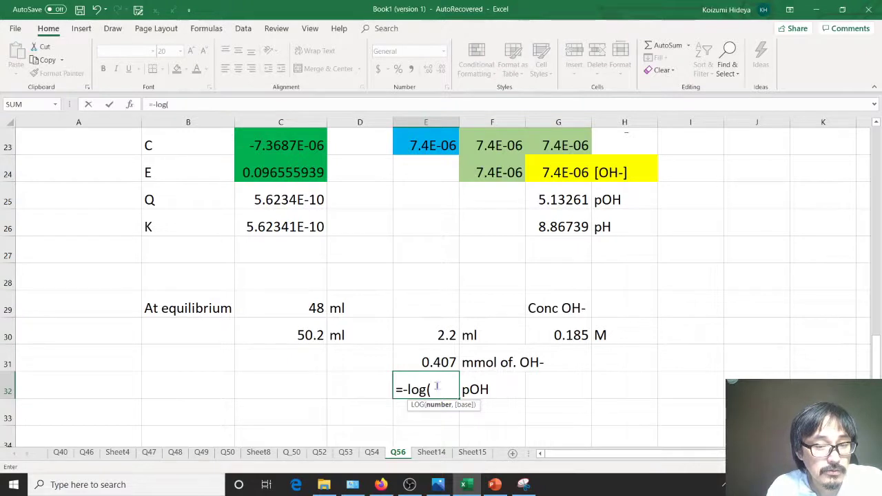
drag(441, 389, 390, 390)
key(BackSpace)
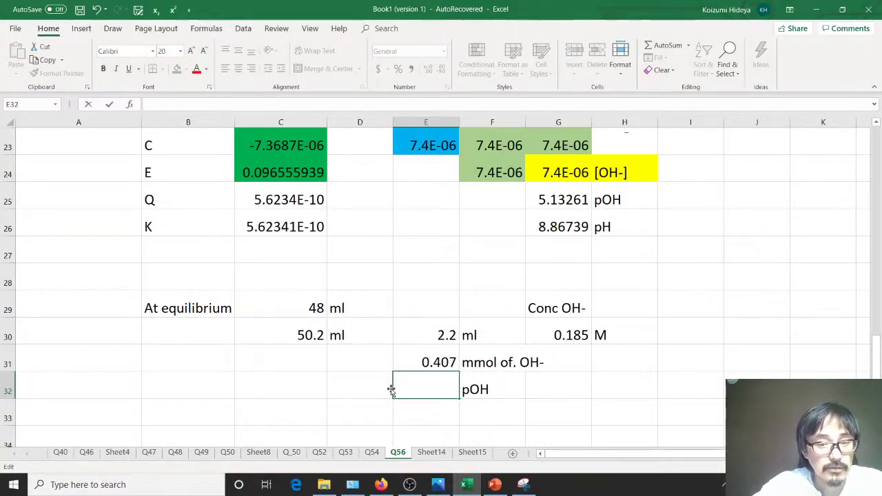
key(Return)
key(Up)
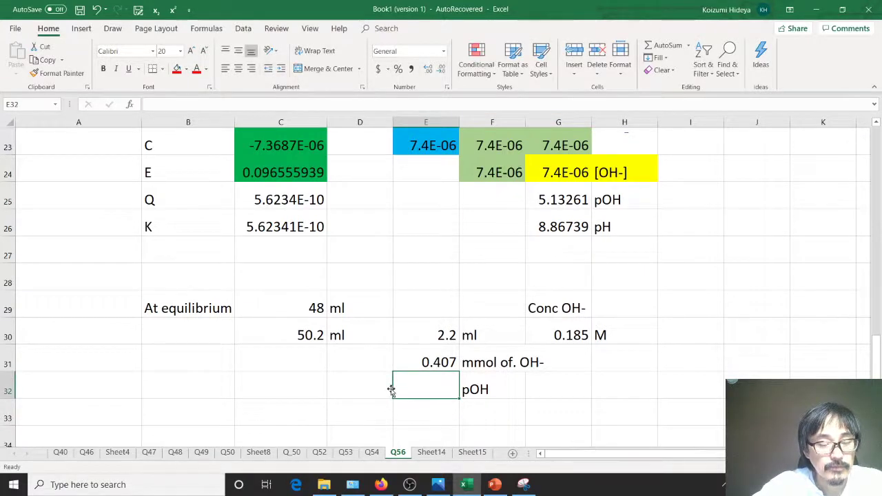
Step: Change the label in F32 to "[OH-]", below the millimoles label
key(Right)
text([O)
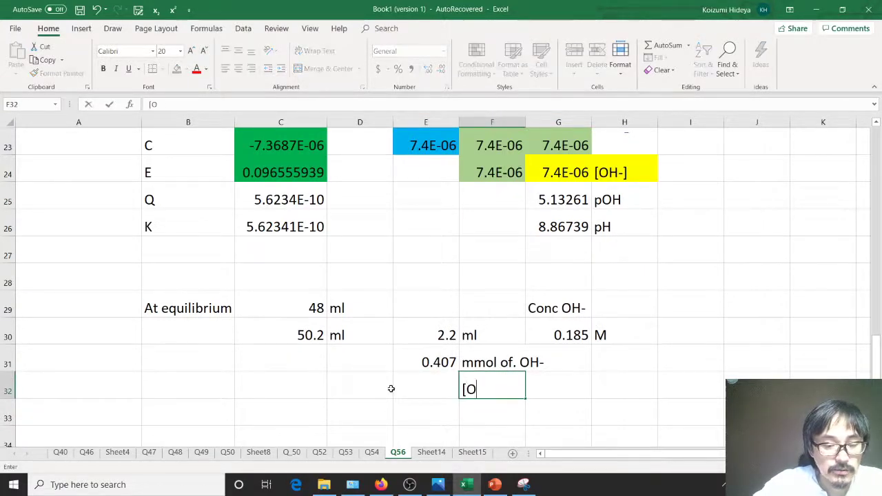
text(H-])
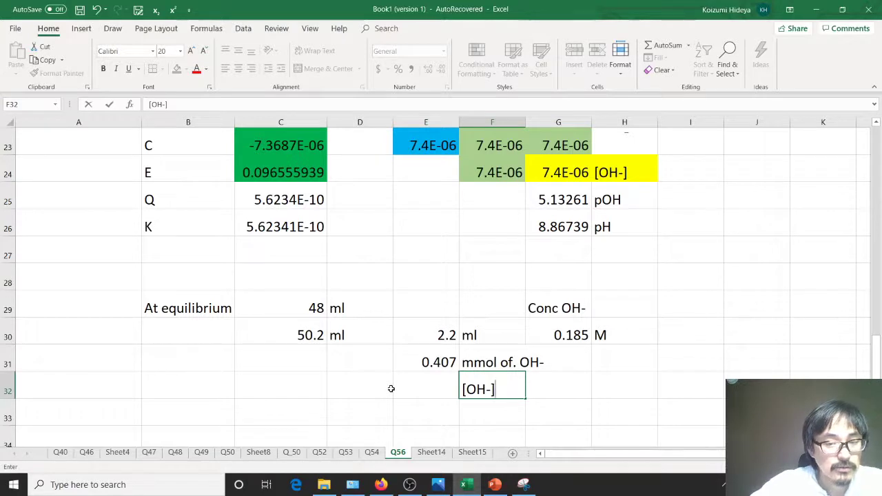
Step: Calculate the OH- concentration in E32 with the formula =E31/(44+C30)
key(Left)
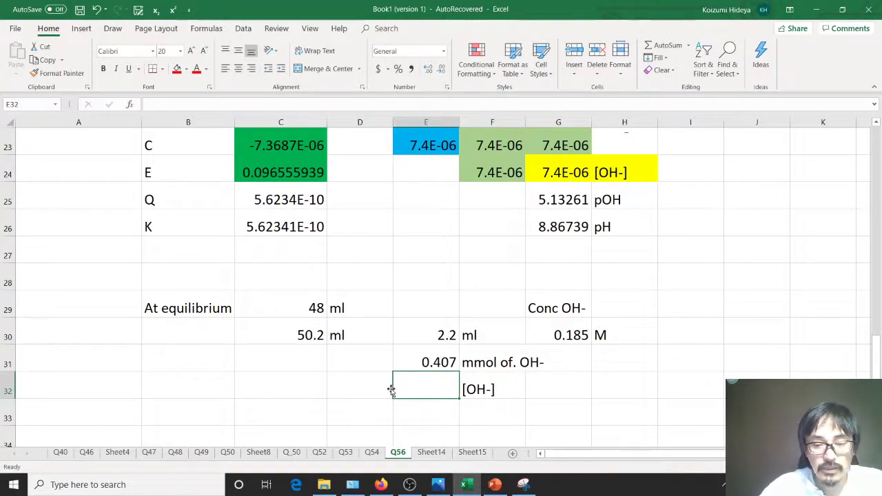
text(=)
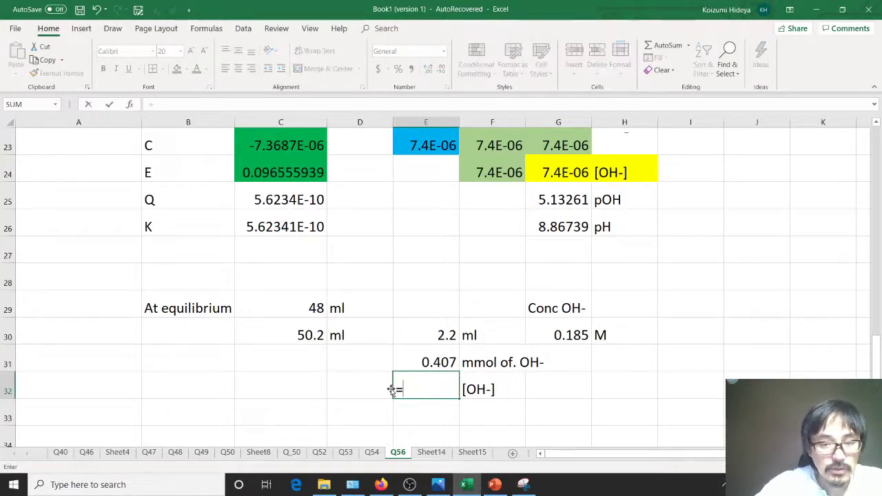
click(431, 358)
text(/)
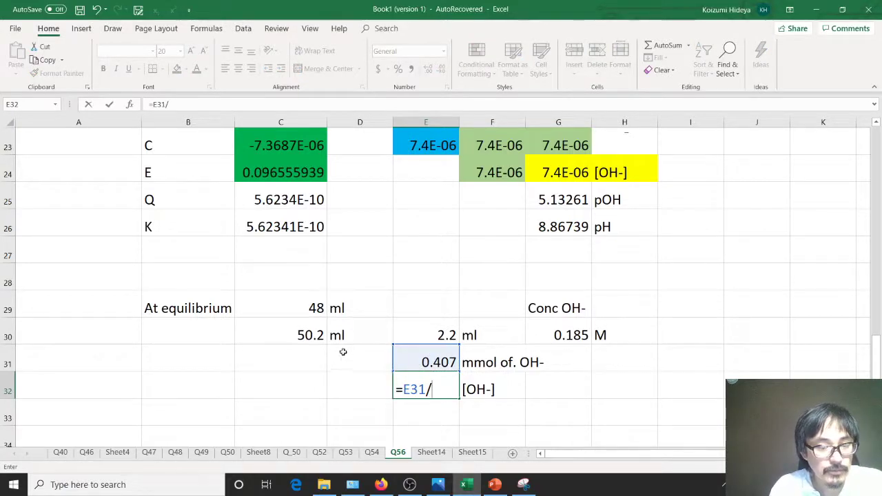
scroll(329, 365, up, 7)
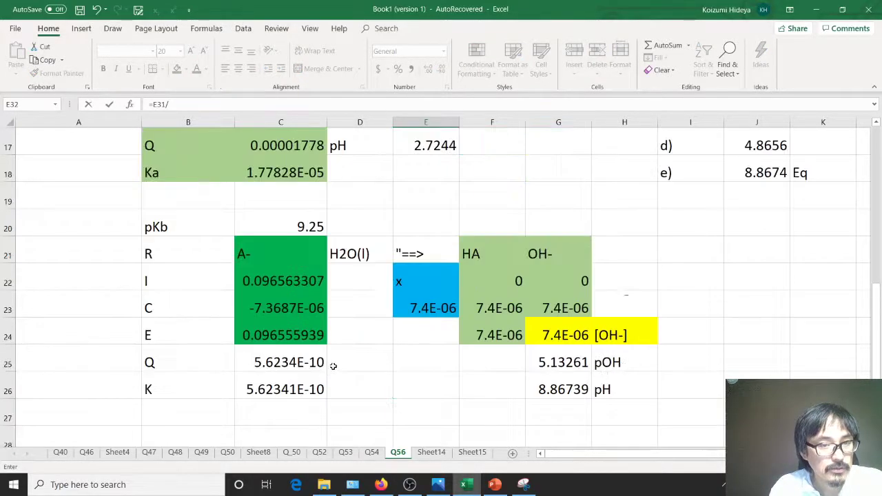
scroll(332, 366, up, 1)
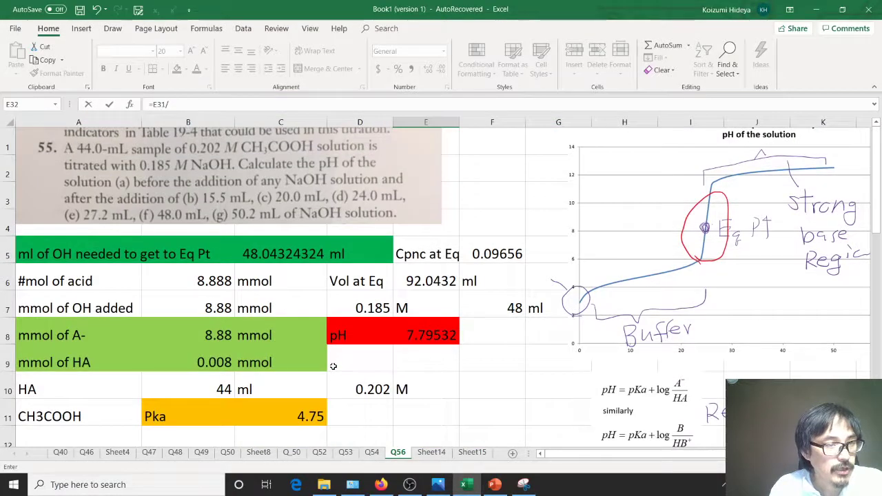
scroll(334, 367, down, 6)
scroll(336, 368, down, 2)
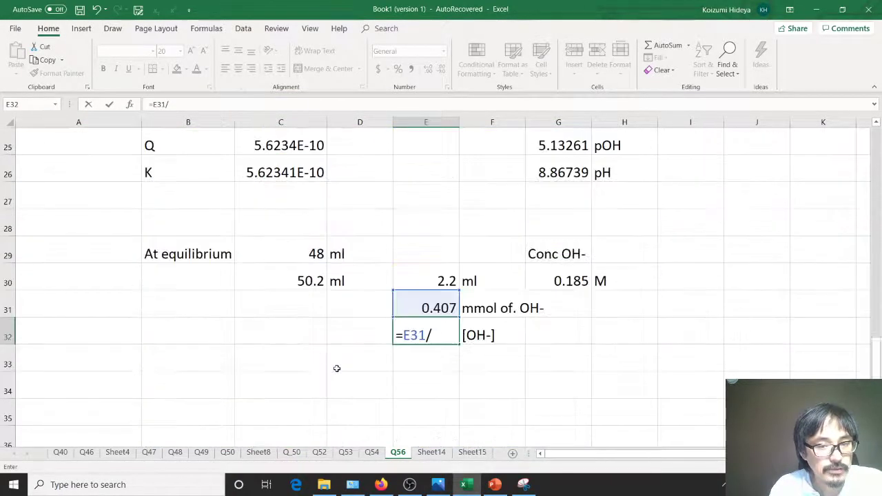
text(()
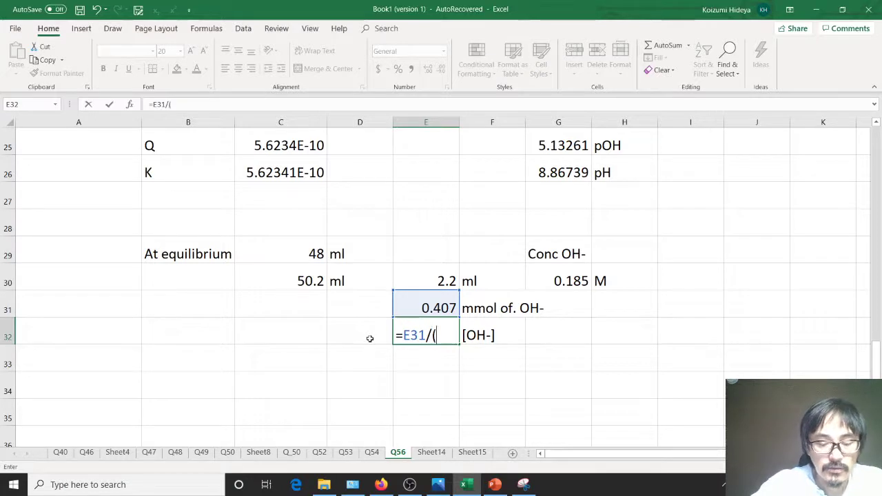
text(44+)
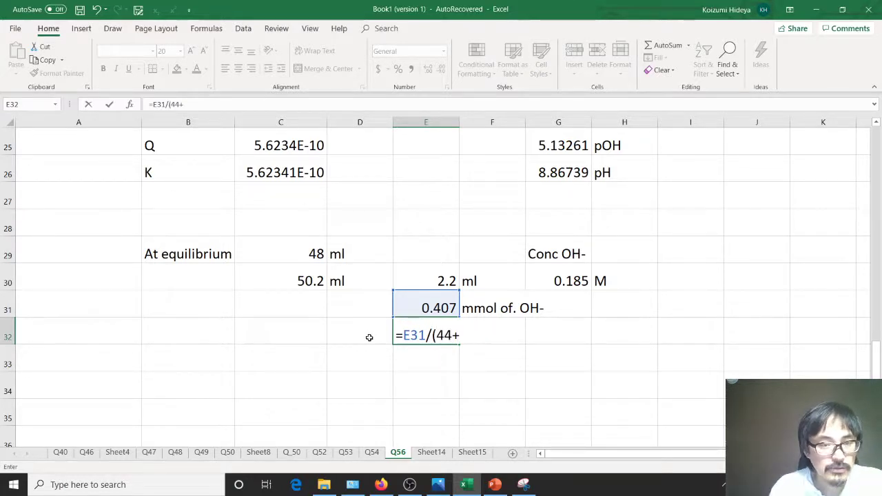
click(303, 277)
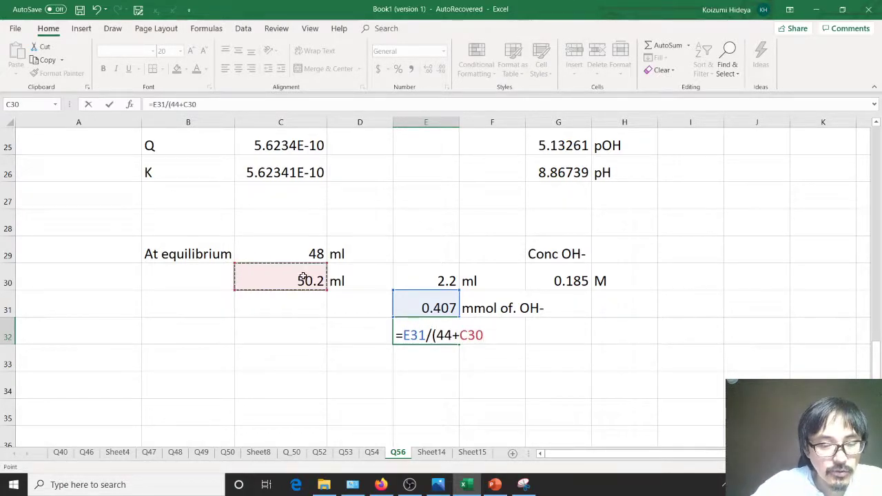
text())
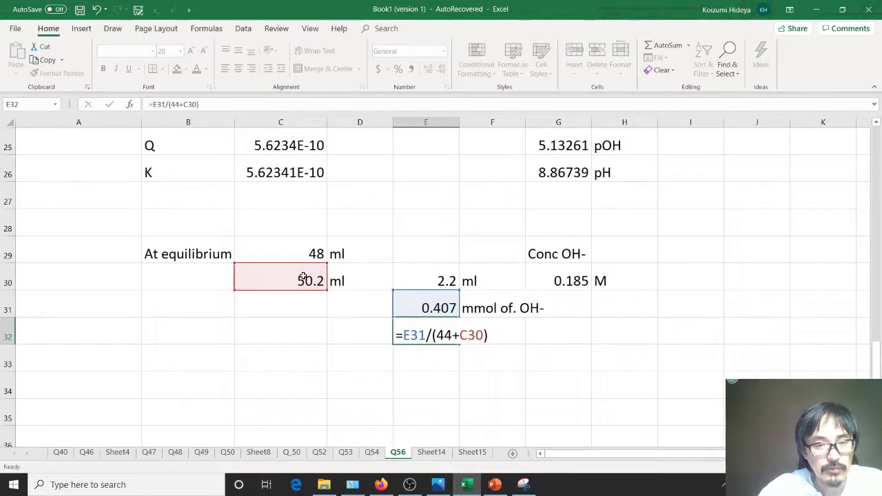
key(Return)
drag(419, 337, 483, 341)
Step: Label F33 as "pOH", directly below the [OH-] label
click(482, 361)
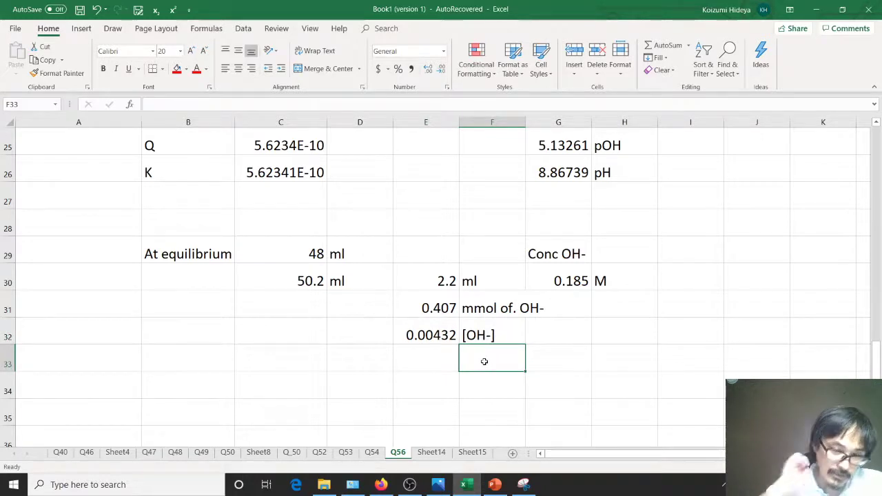
text(pOh)
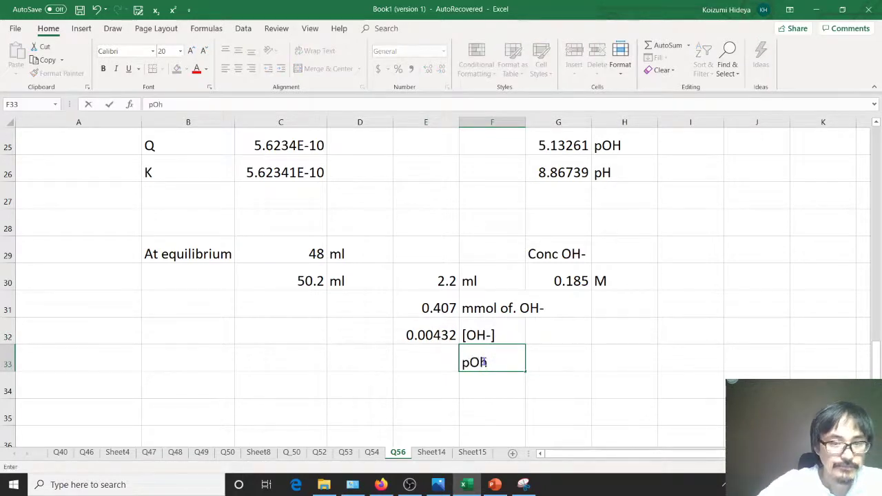
key(Left)
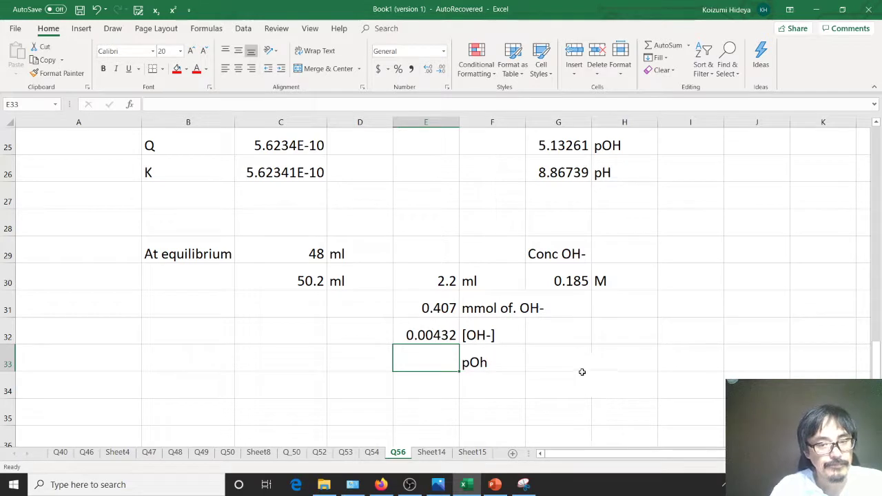
click(497, 365)
text(pOH)
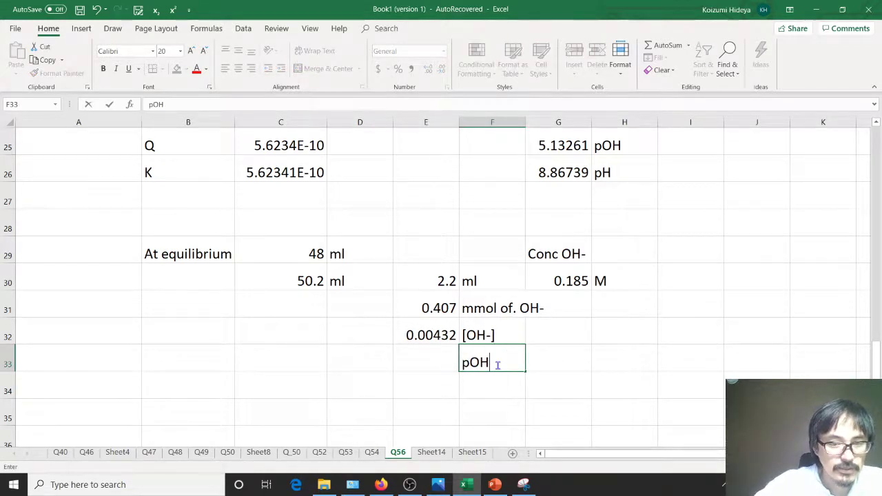
Step: Calculate the pOH in E33 with the formula =-log(E32)
key(Left)
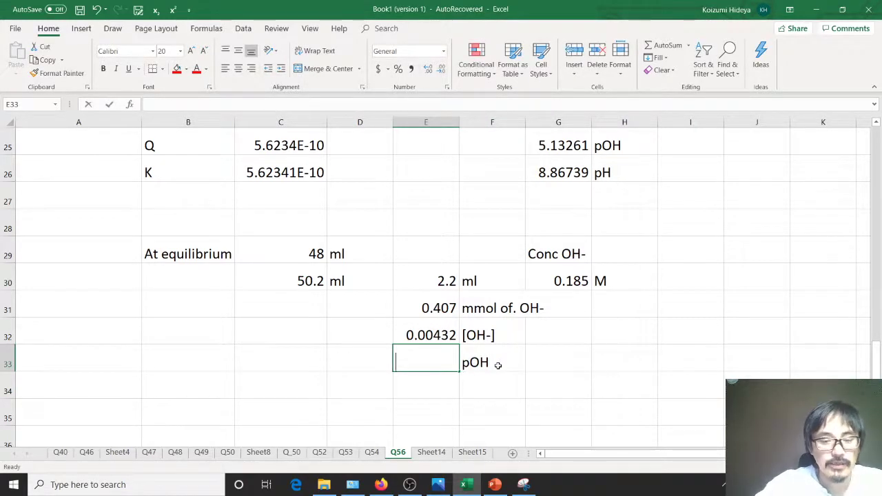
text(=-log()
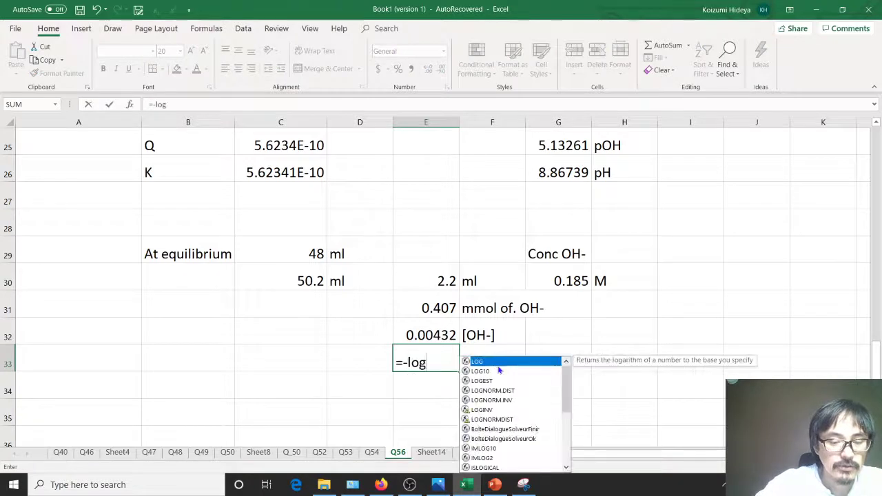
click(435, 331)
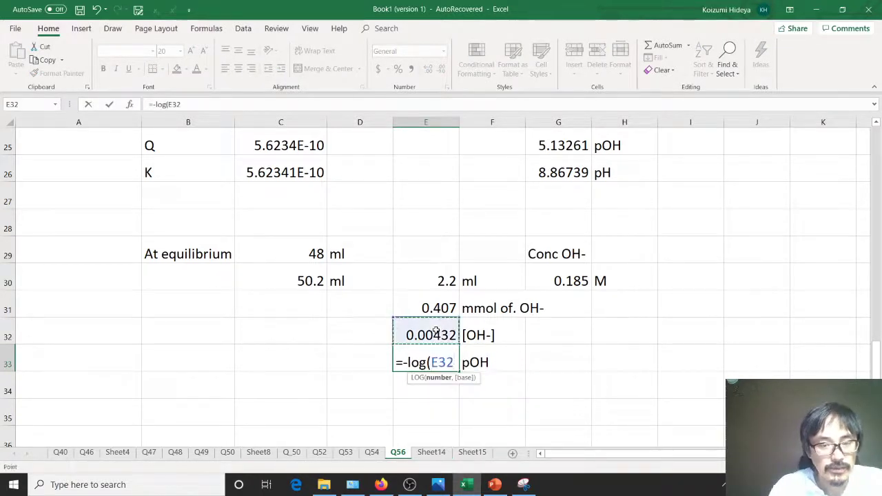
text())
key(Return)
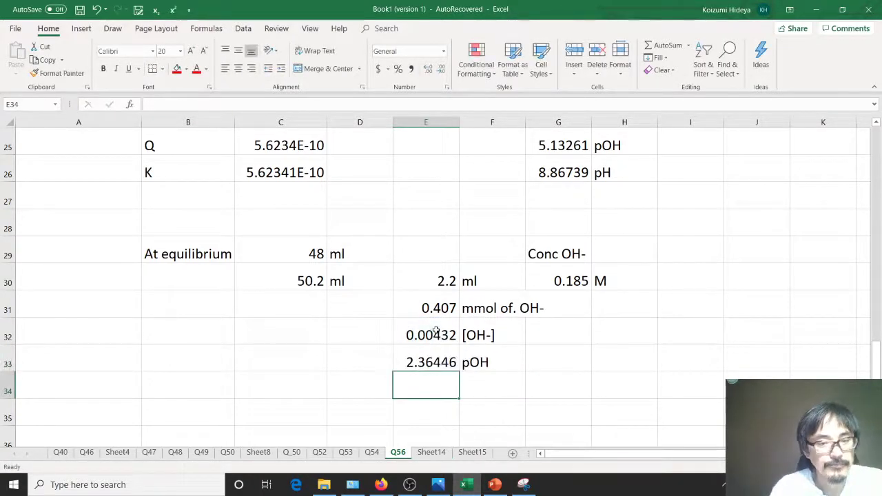
Step: Label F34 as "pH" and calculate the pH in E34 with the formula =14-E33
click(515, 391)
text(pH)
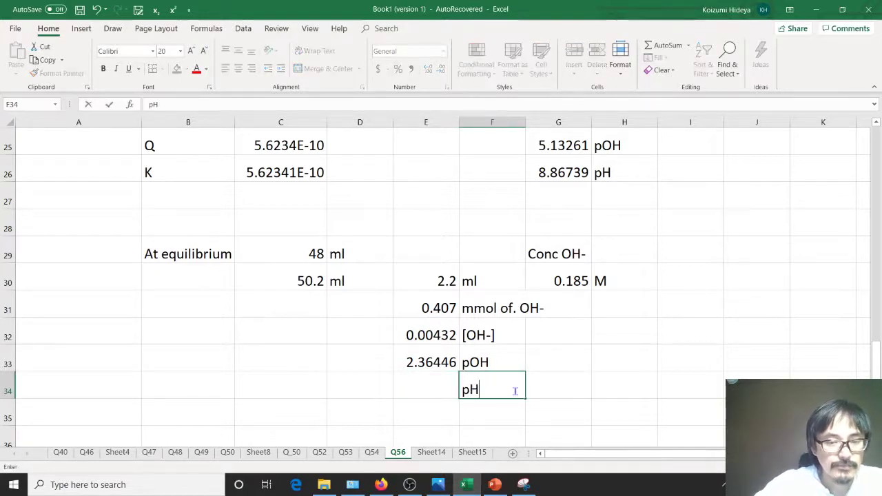
key(Left)
text(=14-)
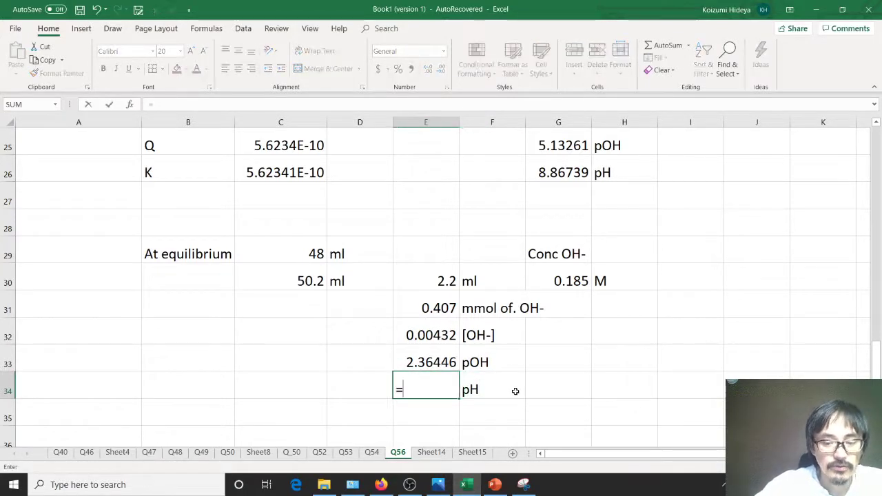
click(438, 359)
key(Return)
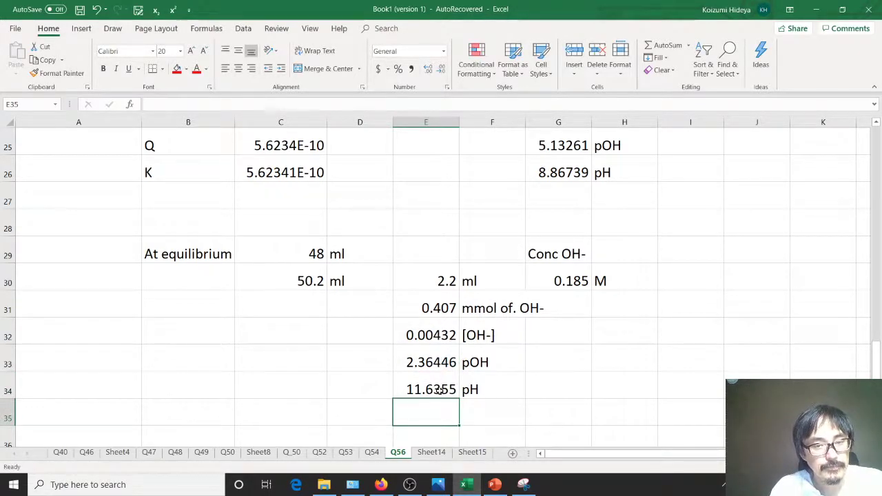
click(438, 390)
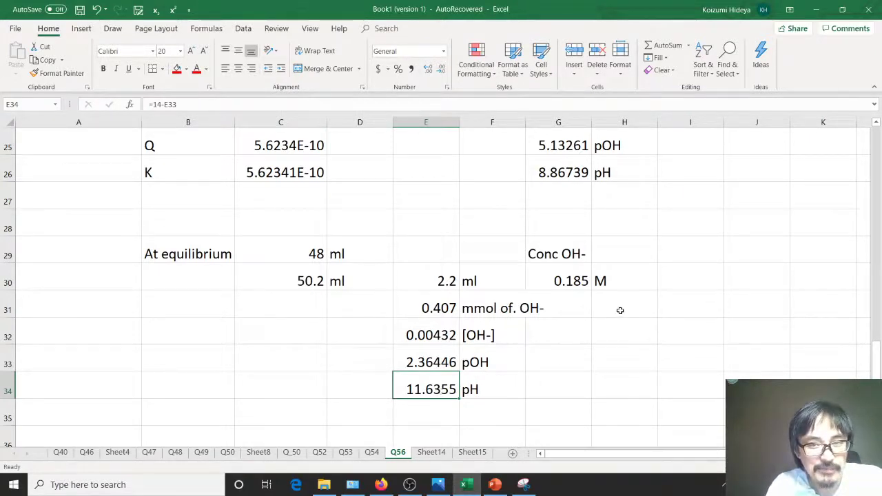
Step: Add the strong-base pH to the answer list, entering 11.65 in J19 and the label "f)" in I19
scroll(620, 310, up, 1)
scroll(620, 311, down, 1)
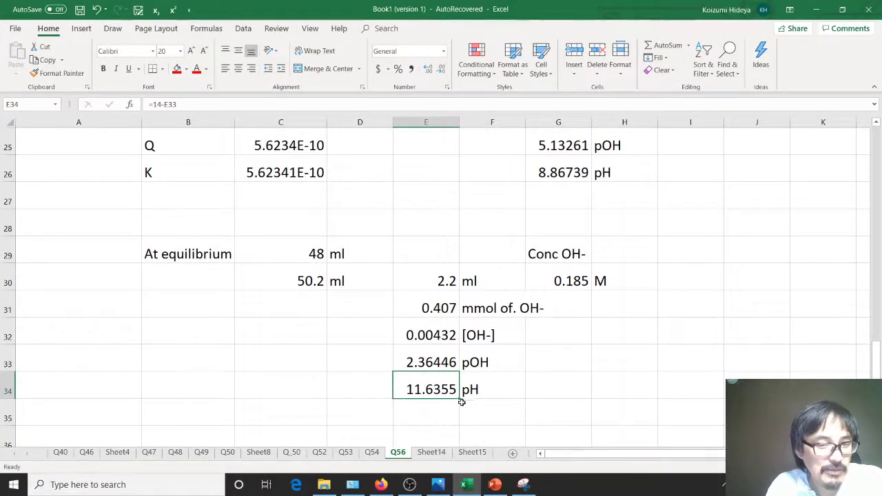
scroll(660, 372, up, 4)
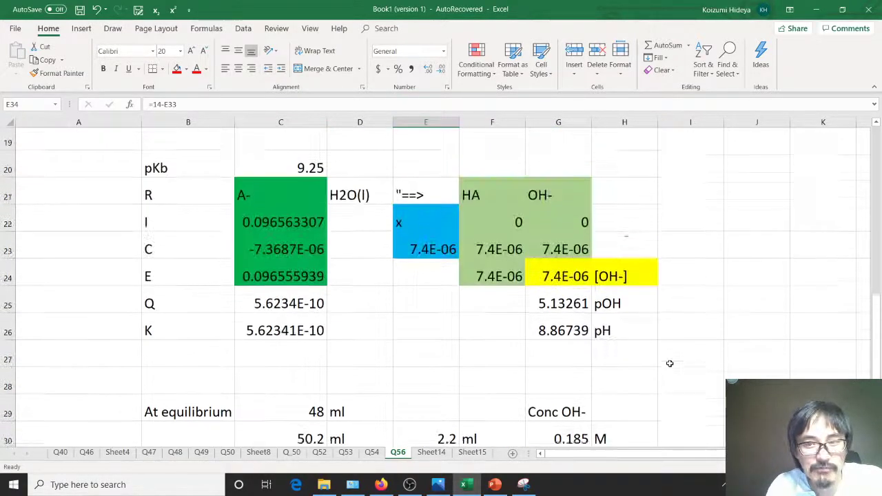
click(751, 311)
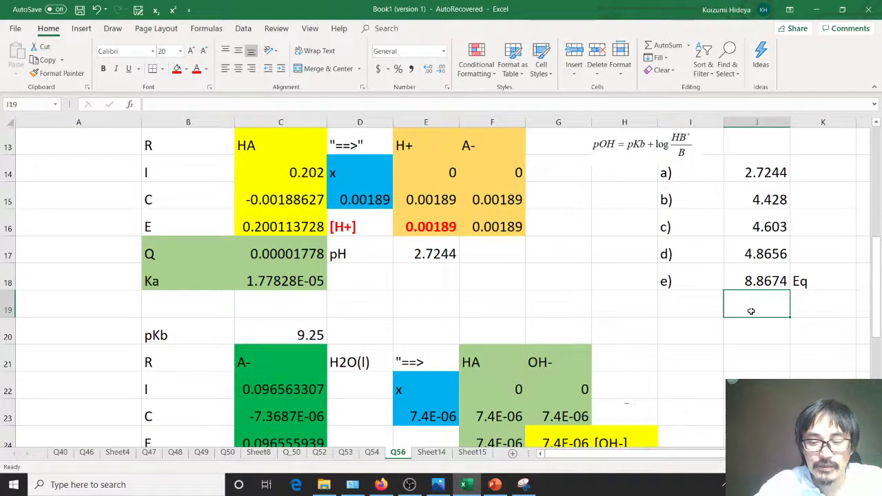
text(11.65)
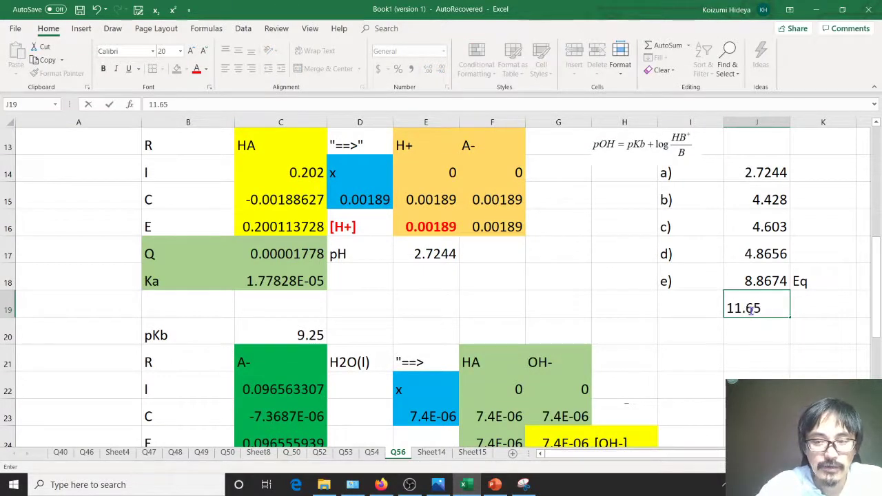
key(Return)
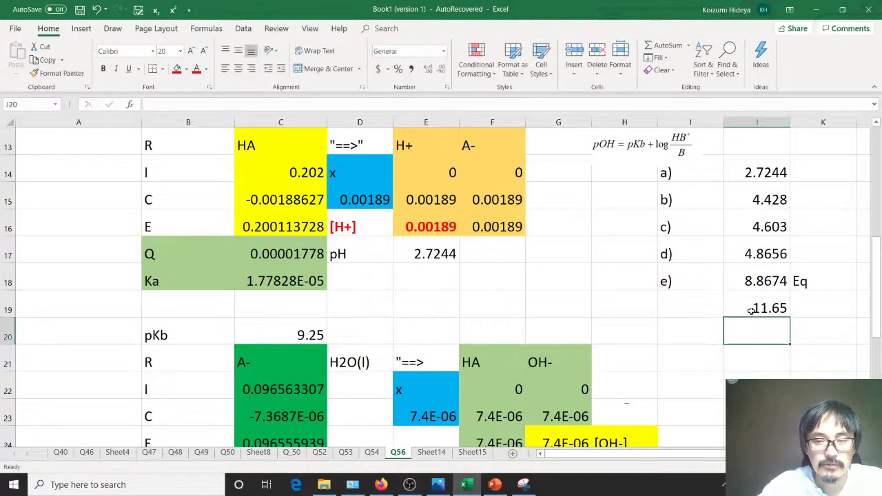
click(661, 305)
text(f))
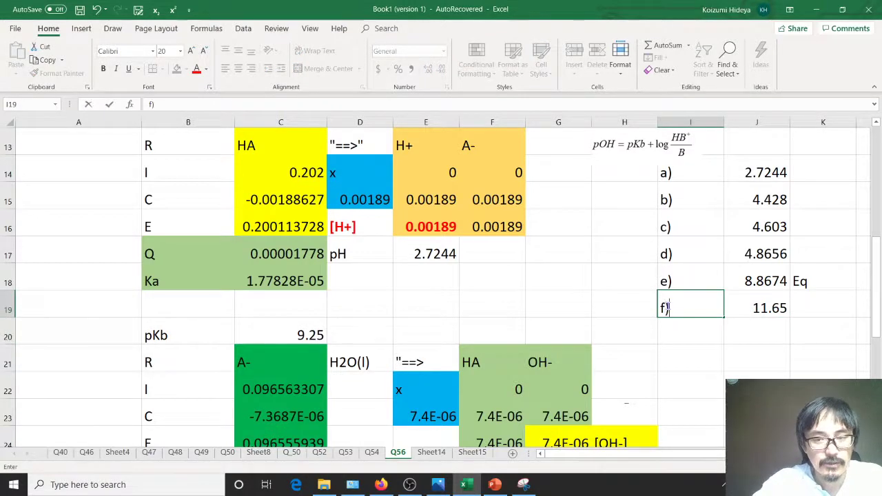
key(Return)
Step: Correct the pH recorded for part f) in J19 to 11.6355
scroll(670, 361, down, 4)
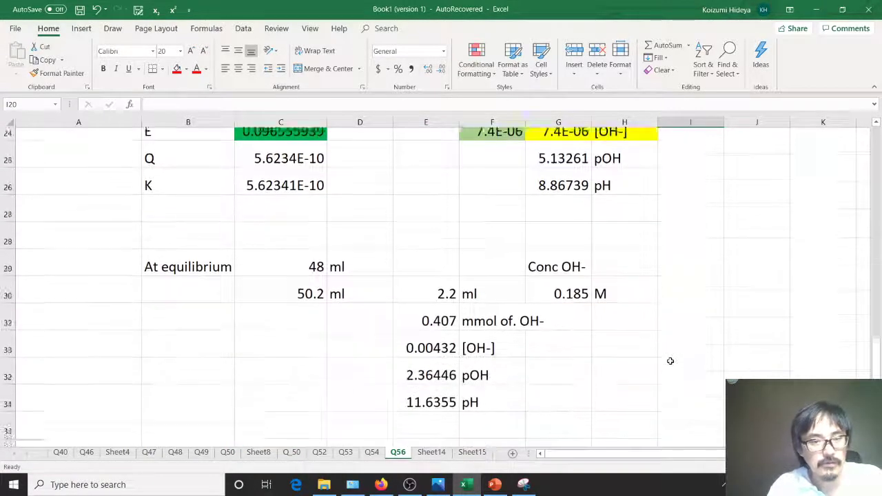
scroll(670, 361, up, 4)
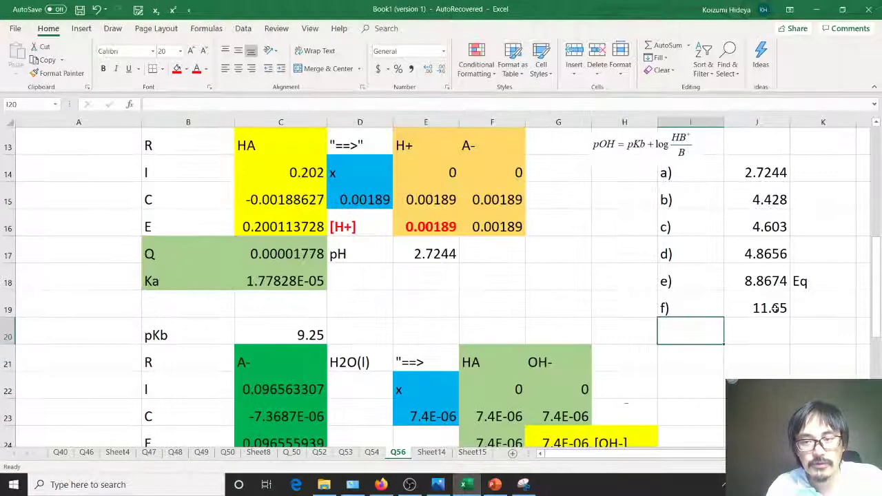
click(755, 308)
click(166, 104)
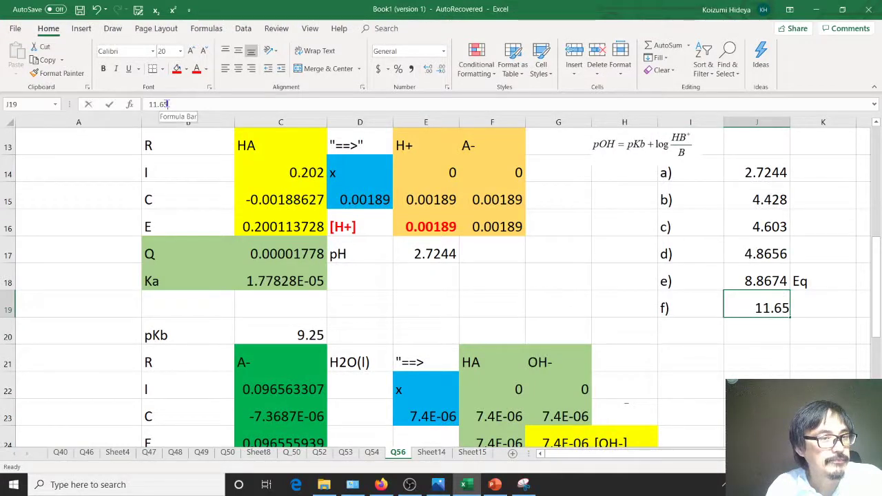
drag(170, 104, 164, 104)
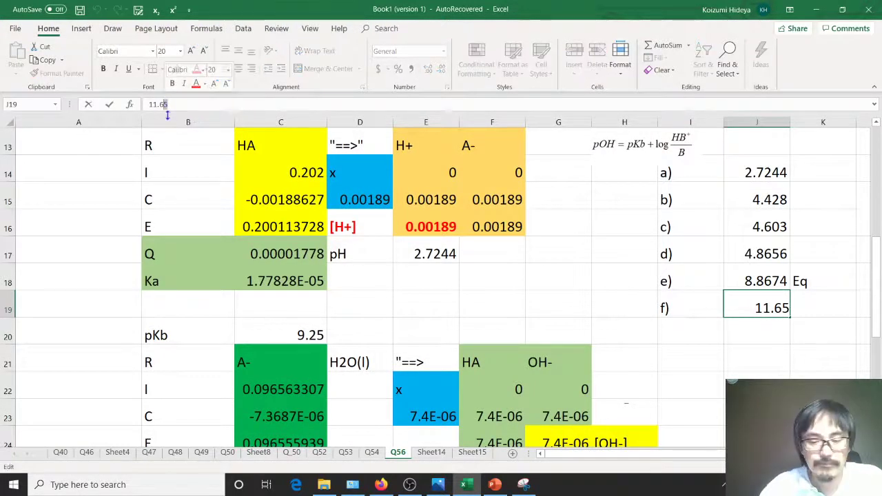
text(355)
key(Return)
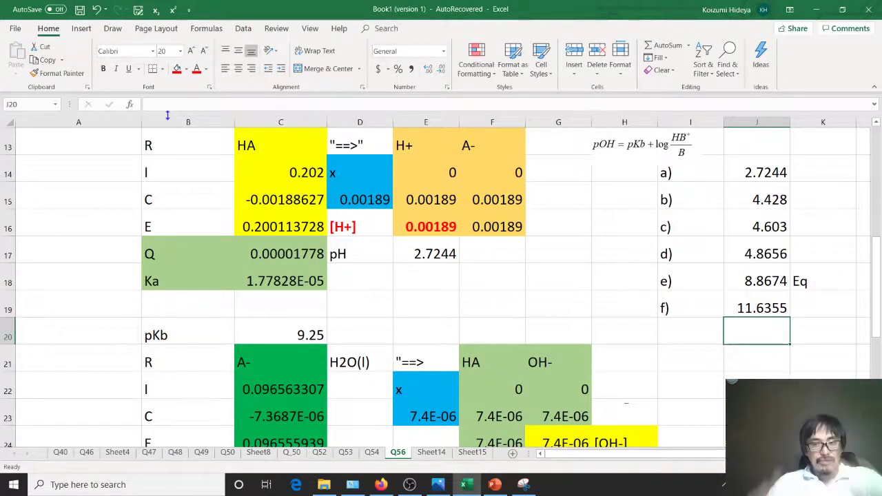
Step: Highlight the answer list in I14:J19, parts a) to f), with an orange fill
mouse_move(678, 168)
mouse_down()
mouse_move(681, 192)
mouse_move(688, 171)
mouse_move(595, 188)
mouse_move(613, 199)
mouse_move(758, 176)
mouse_move(776, 319)
mouse_up()
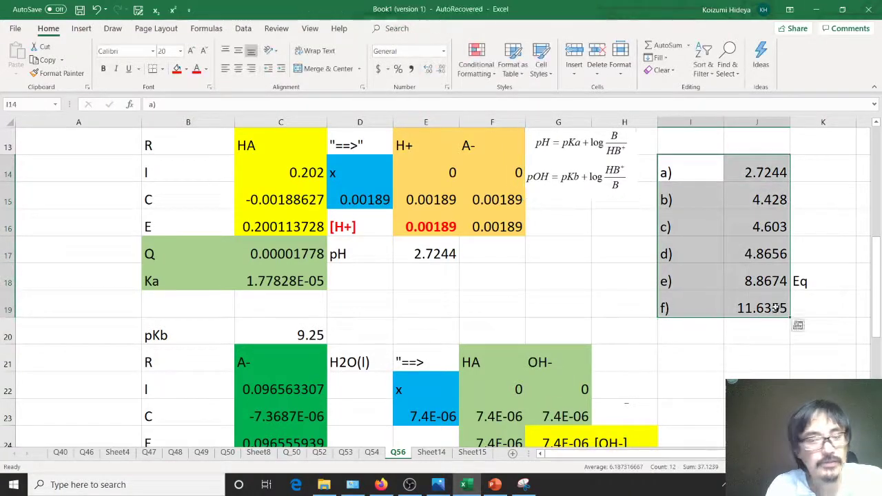
click(186, 71)
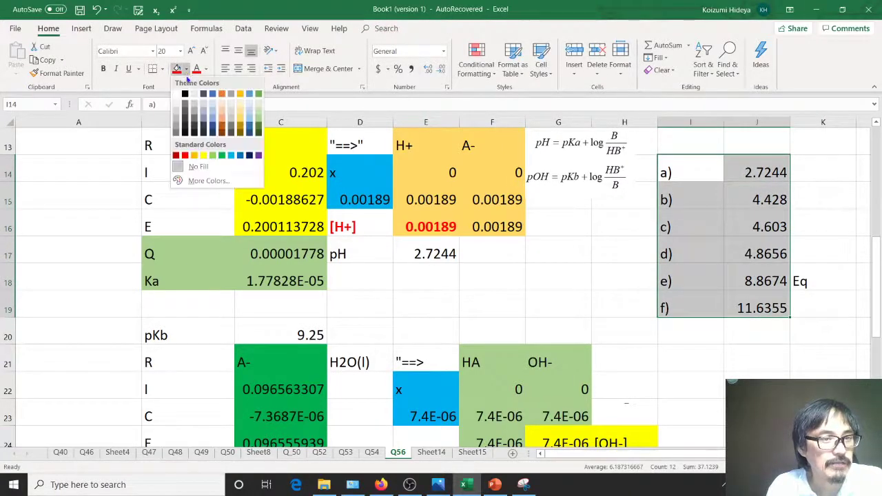
click(198, 161)
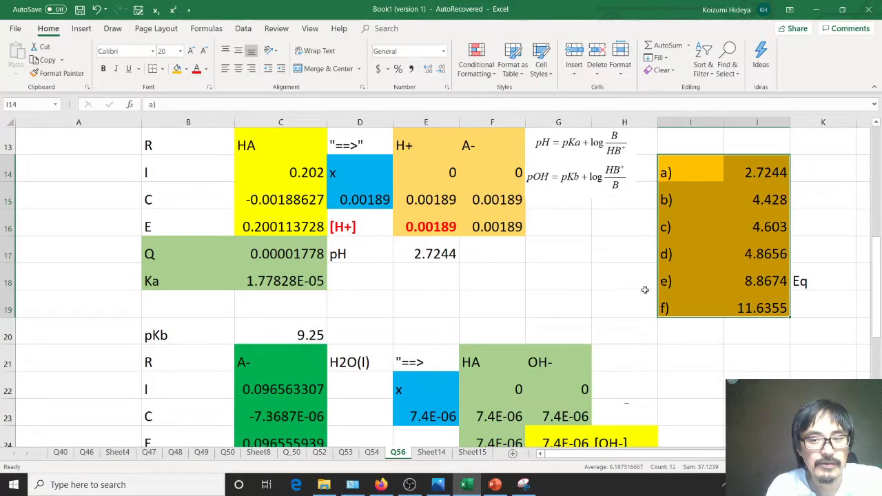
click(623, 288)
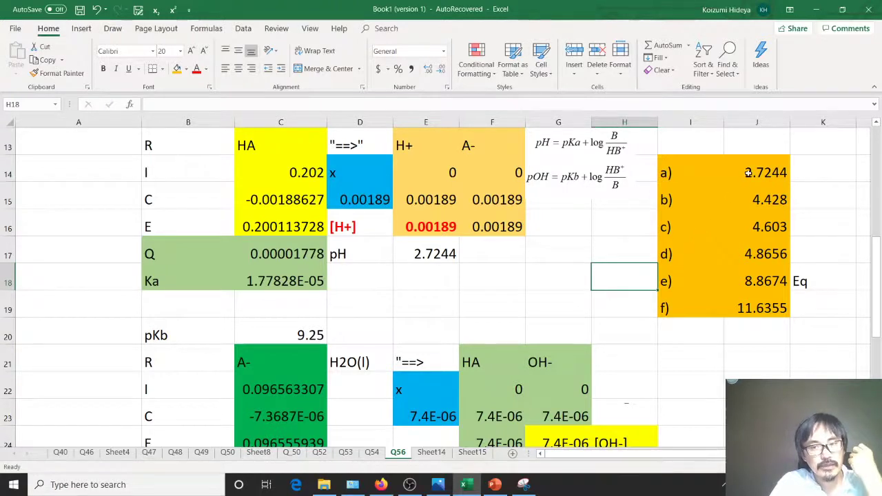
drag(748, 173, 762, 310)
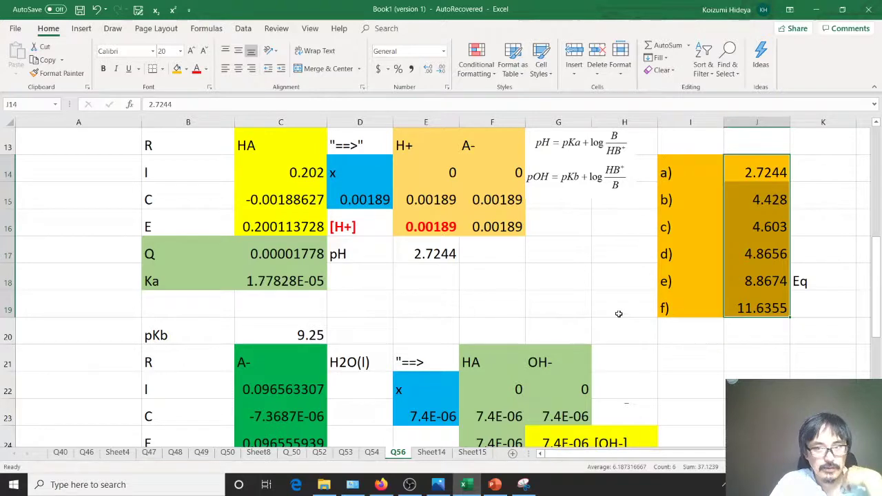
scroll(514, 297, up, 4)
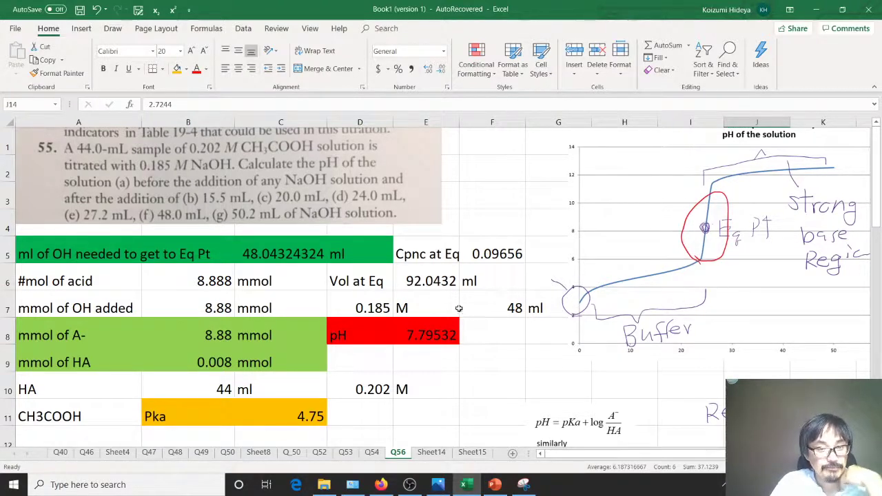
scroll(524, 349, down, 7)
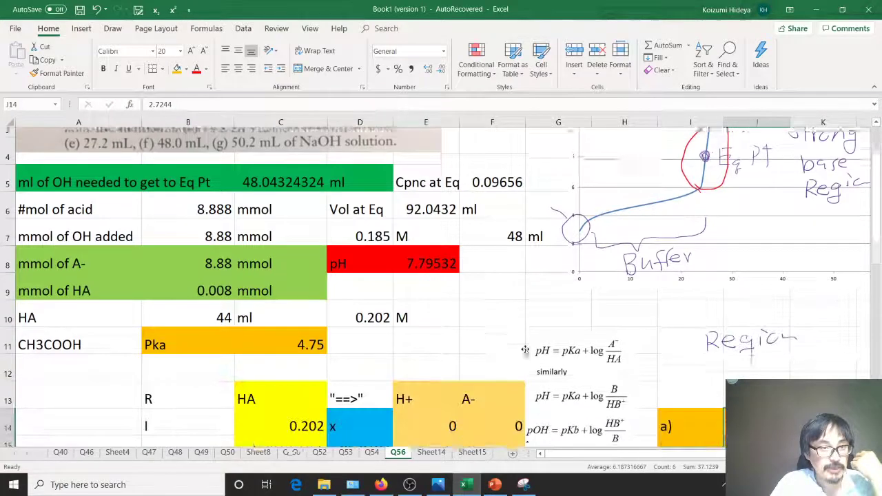
scroll(524, 350, up, 3)
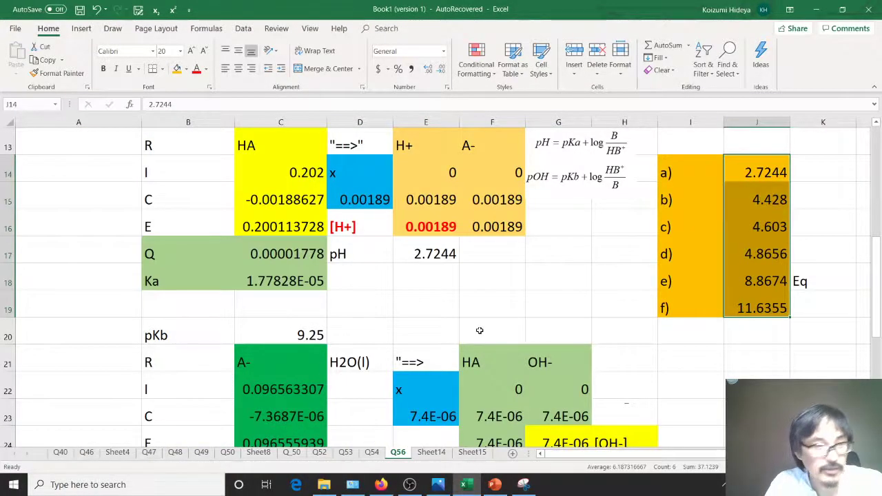
scroll(480, 331, down, 2)
click(409, 484)
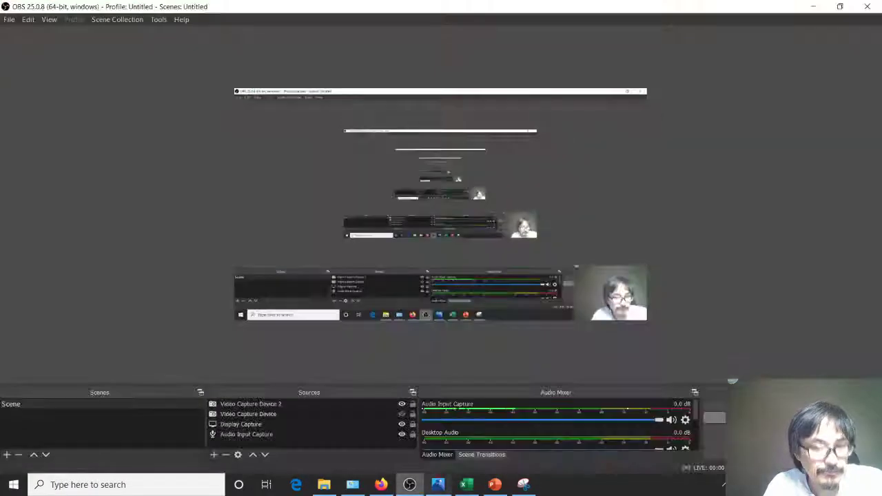